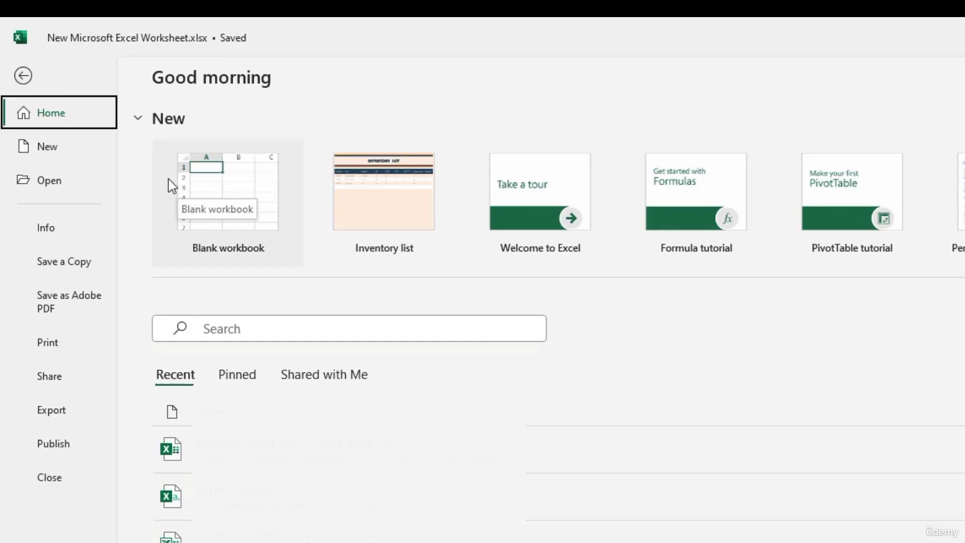
Step: Open the New workbook templates page and scroll through its gallery
click(57, 149)
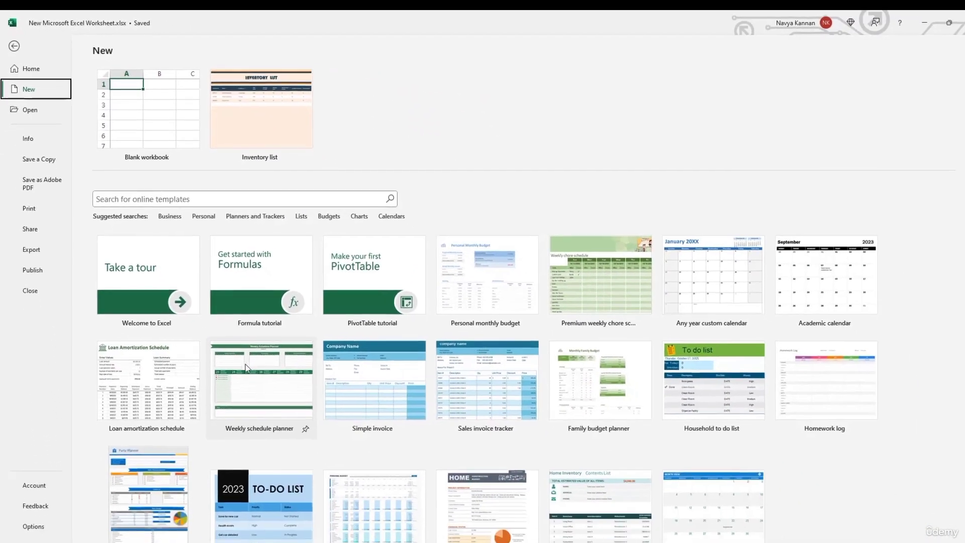
scroll(246, 368, down, 1)
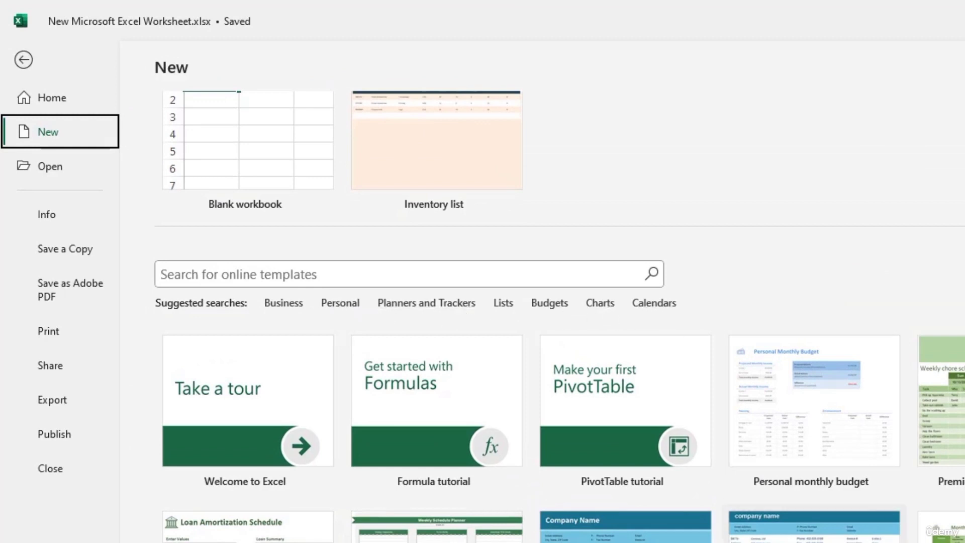
scroll(542, 311, down, 2)
scroll(545, 383, up, 3)
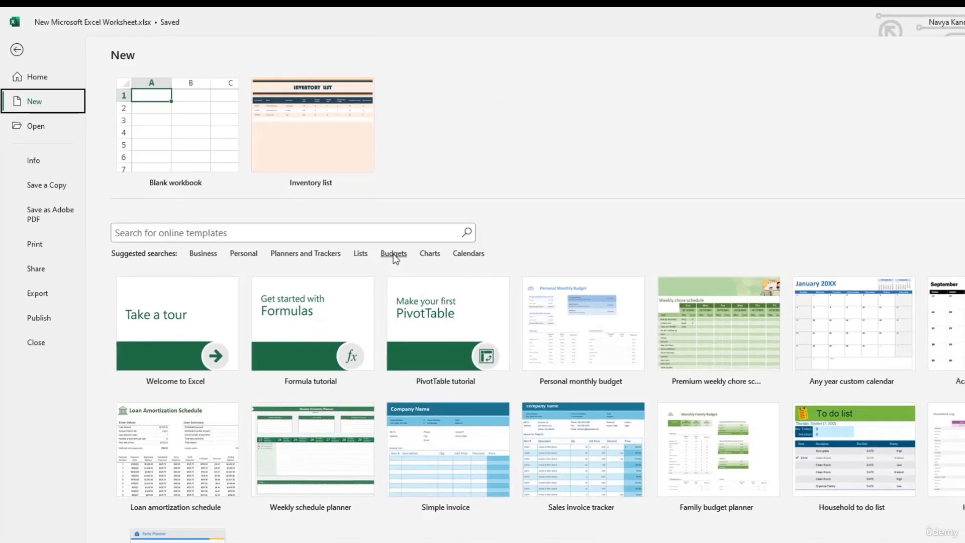
Step: Browse the Budgets template results, then return to the main New gallery
click(518, 326)
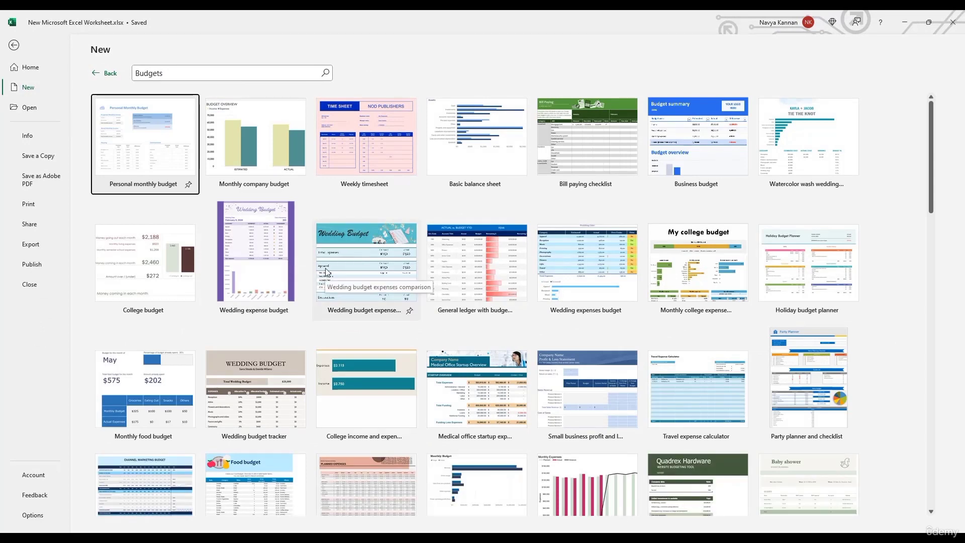
scroll(325, 267, down, 2)
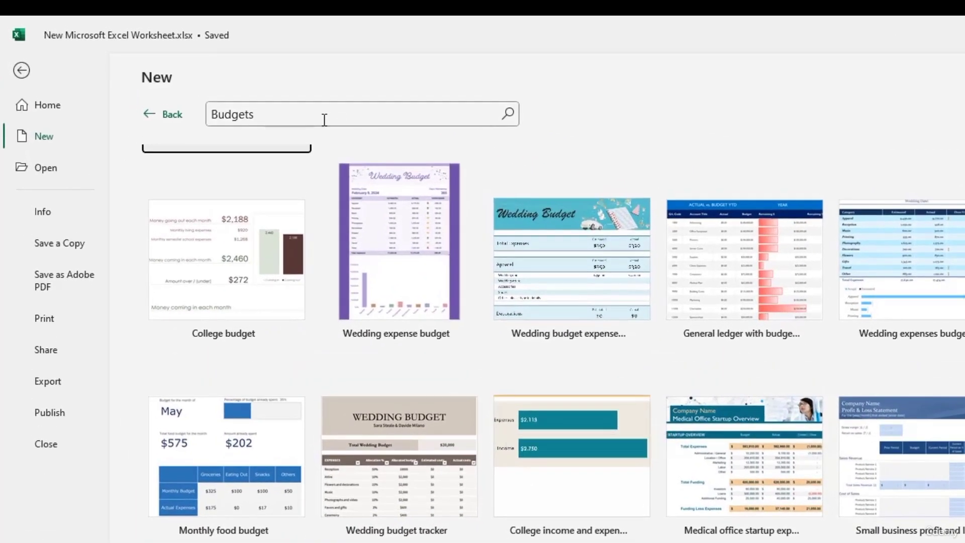
click(324, 119)
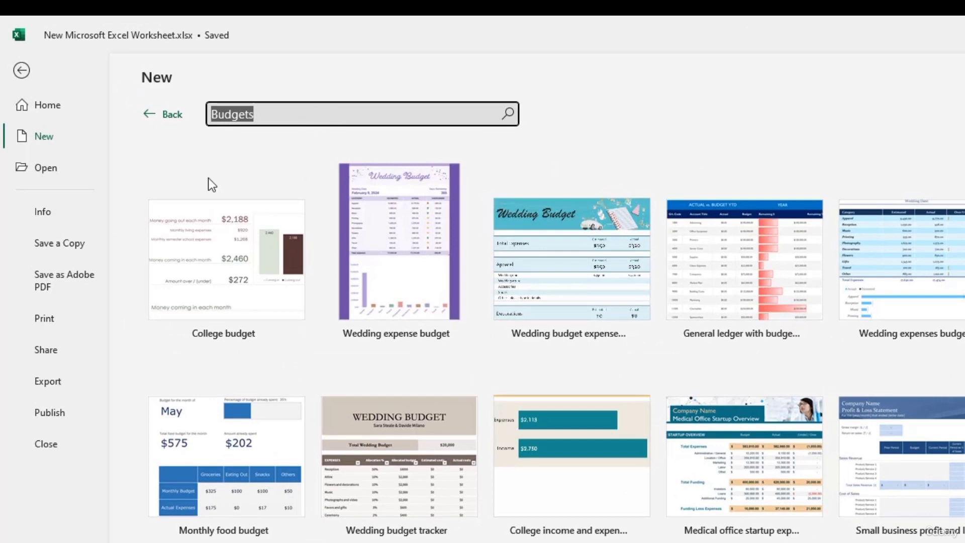
click(148, 118)
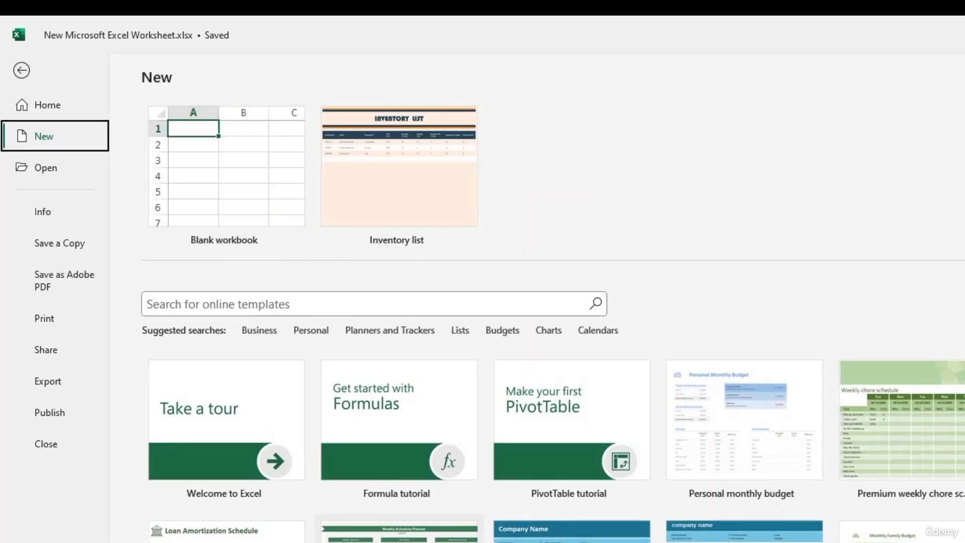
scroll(459, 511, down, 3)
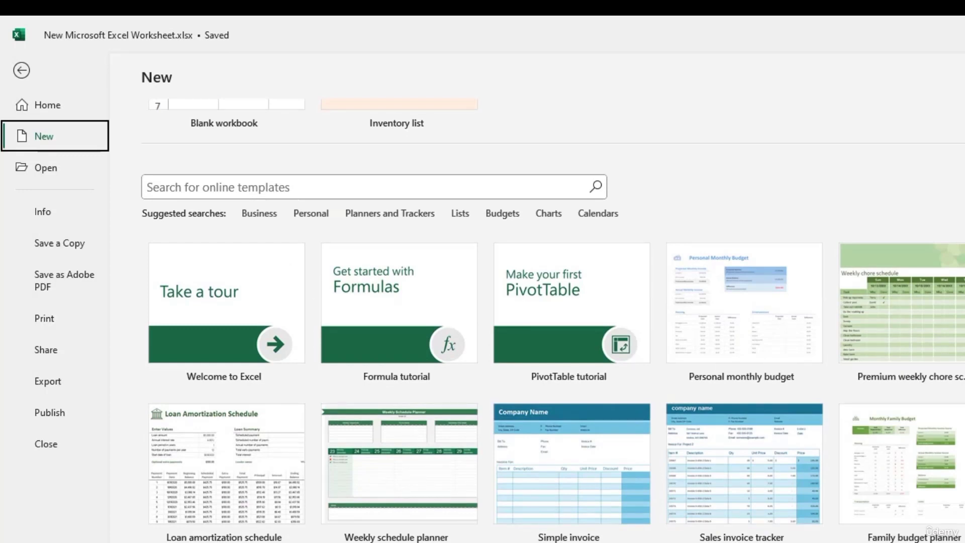
Step: Search templates for 'to do' and create a workbook from the Teachers to do list template
click(353, 186)
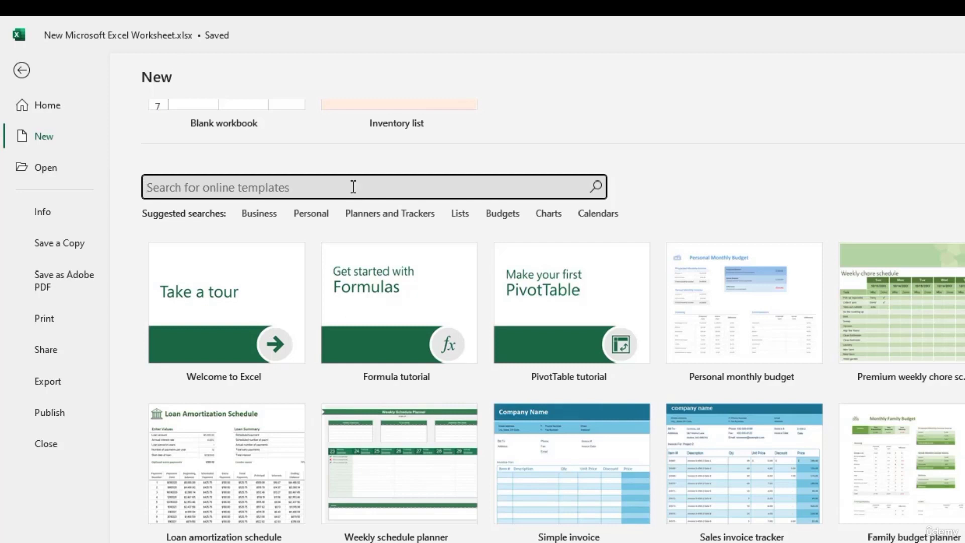
text(to d)
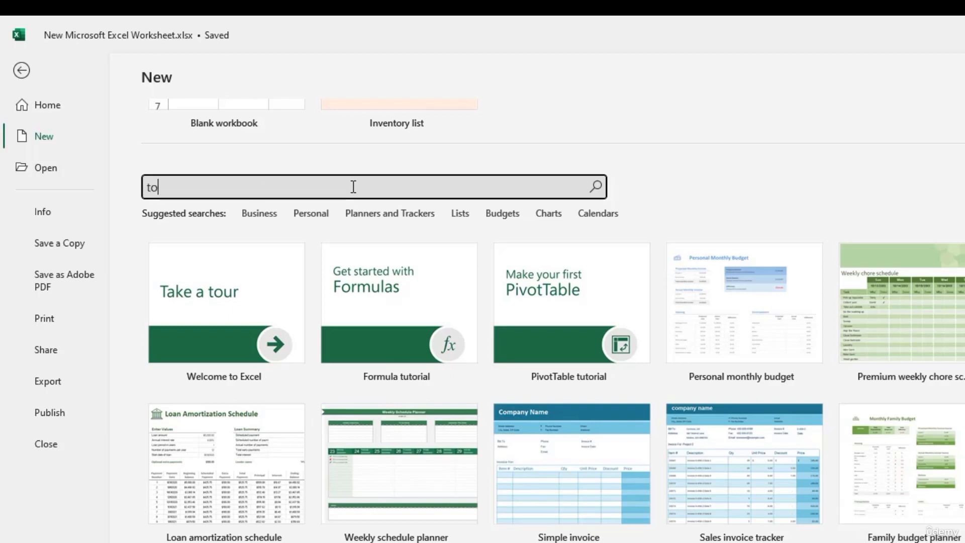
text(o)
click(596, 196)
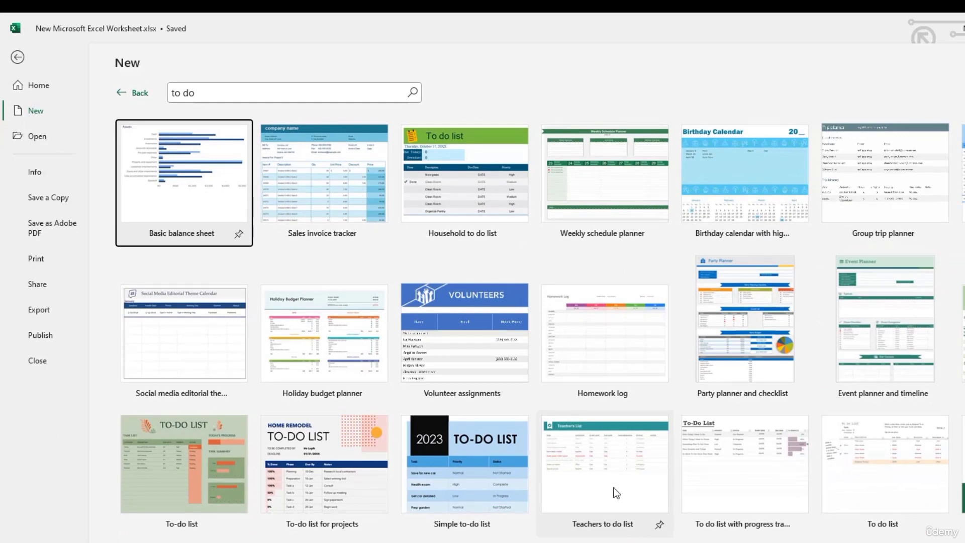
click(623, 471)
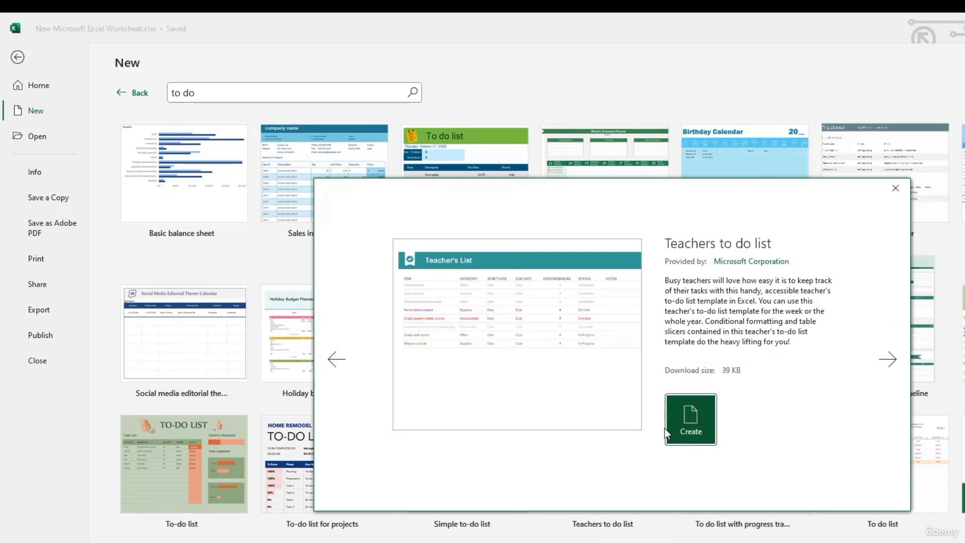
click(687, 432)
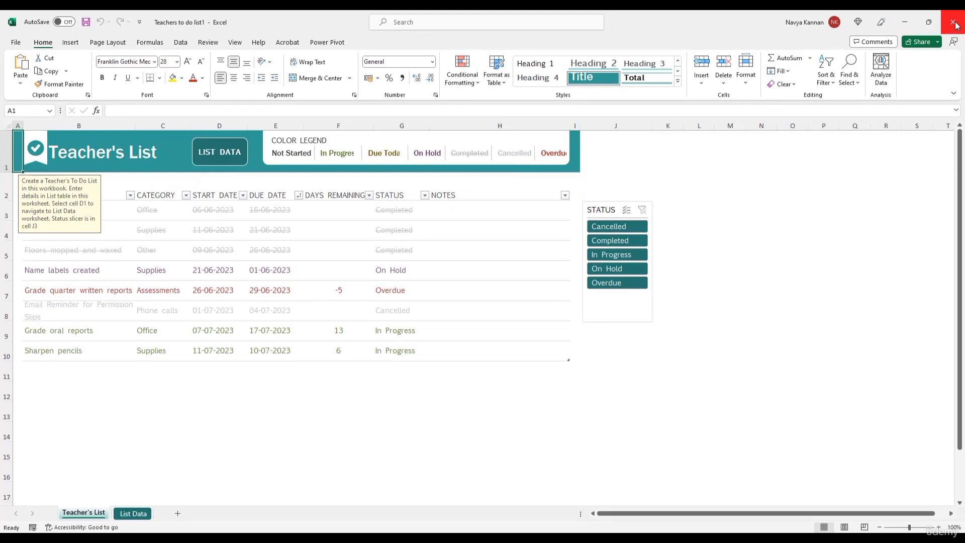
Step: Close the Teachers to do list1 workbook and show the Insert ribbon in the blank workbook
click(954, 22)
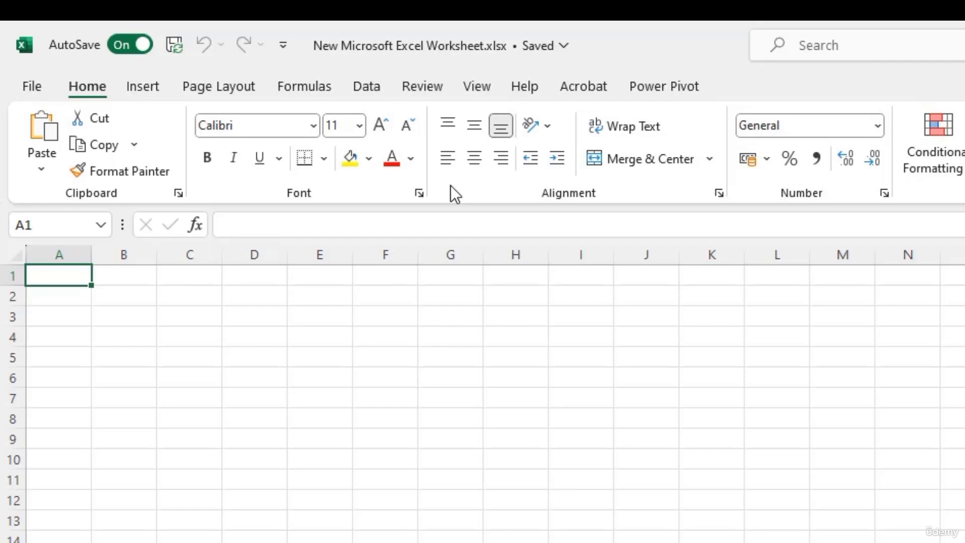
click(149, 93)
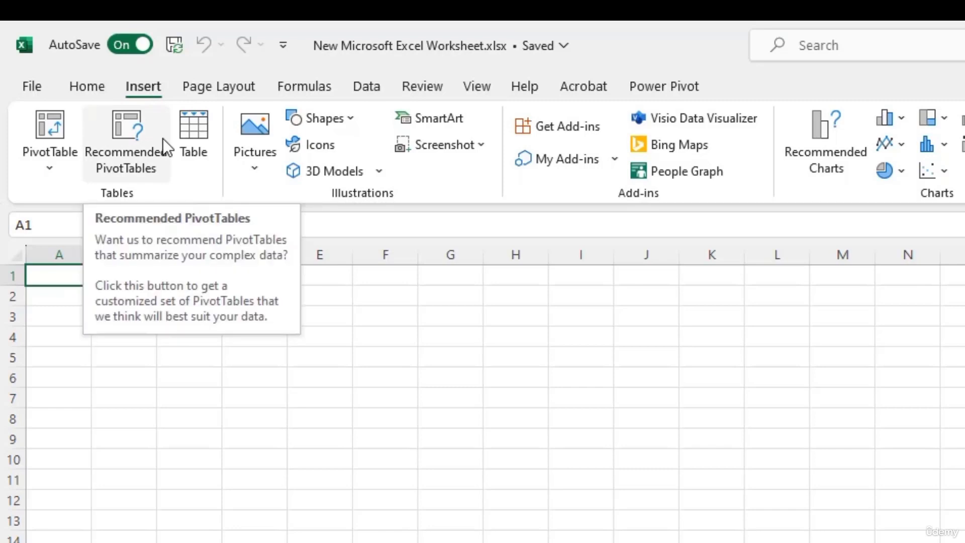
Step: Step through the Page Layout, Formulas and Data ribbon tabs, finishing on Data
click(215, 85)
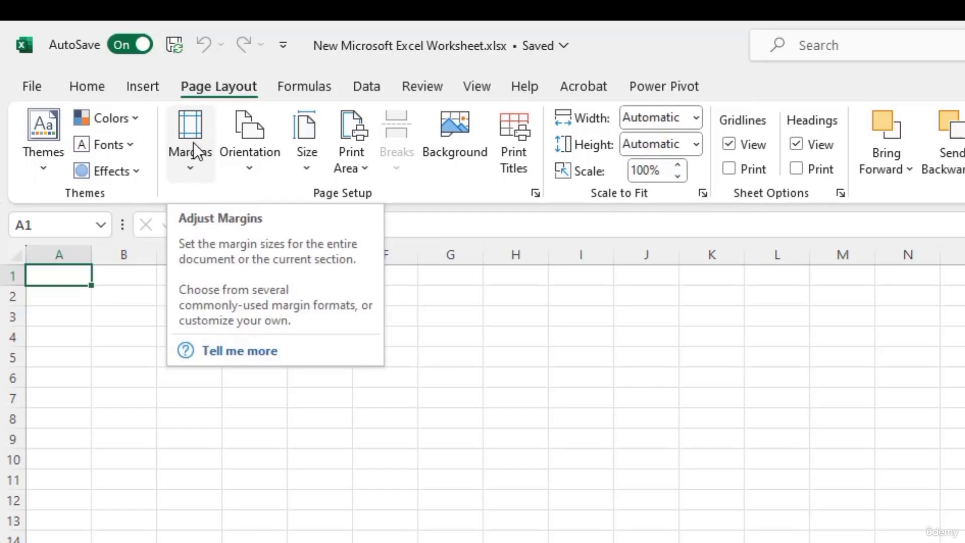
click(304, 84)
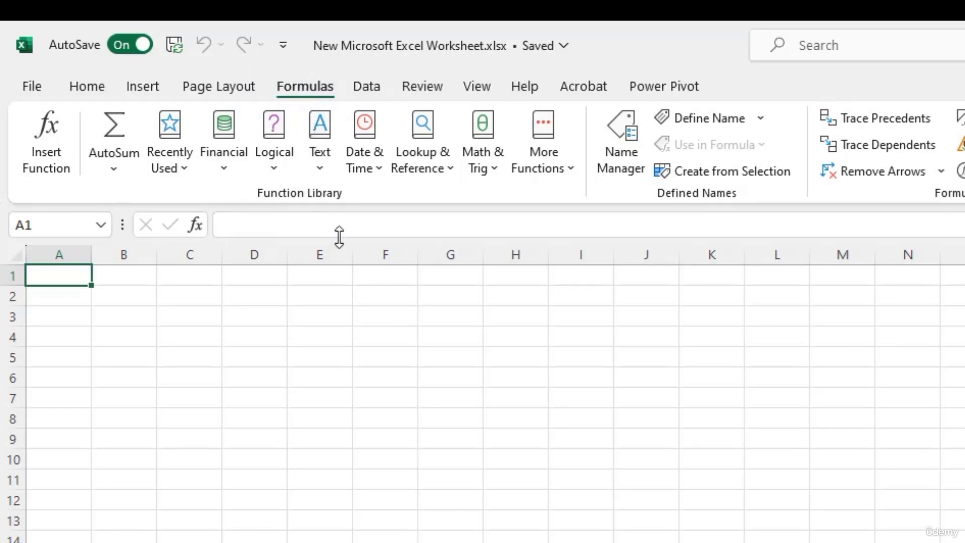
click(361, 90)
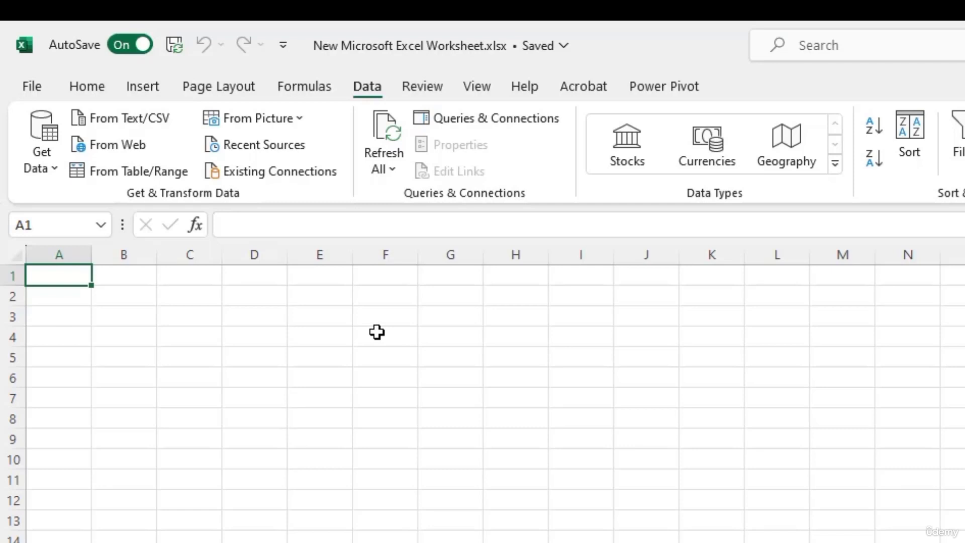
Step: Step through the Review, View and Help ribbon tabs, finishing on Help
click(410, 90)
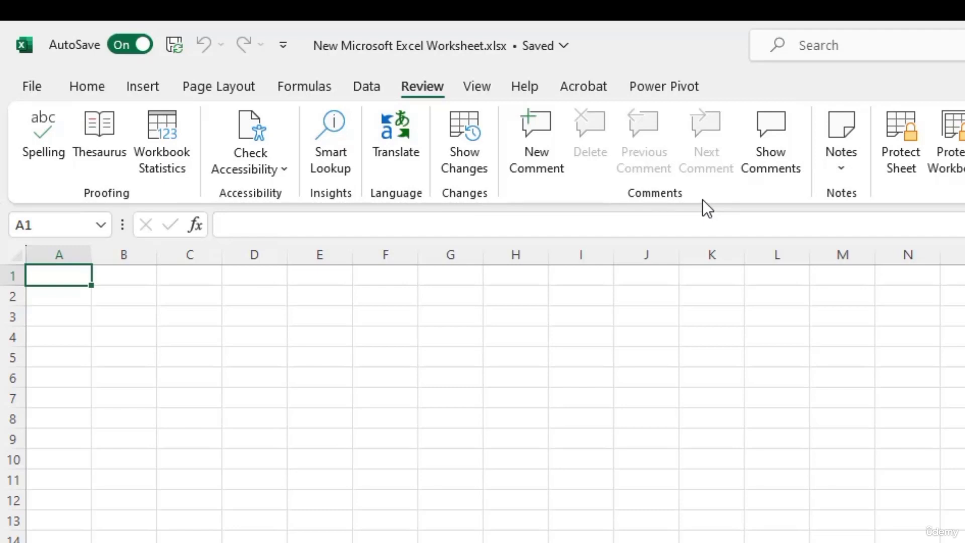
click(477, 87)
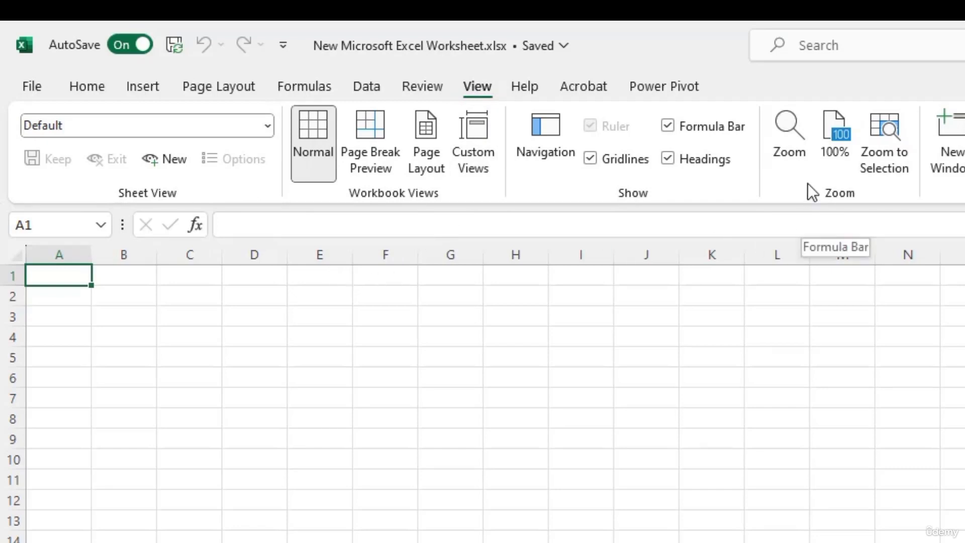
click(523, 83)
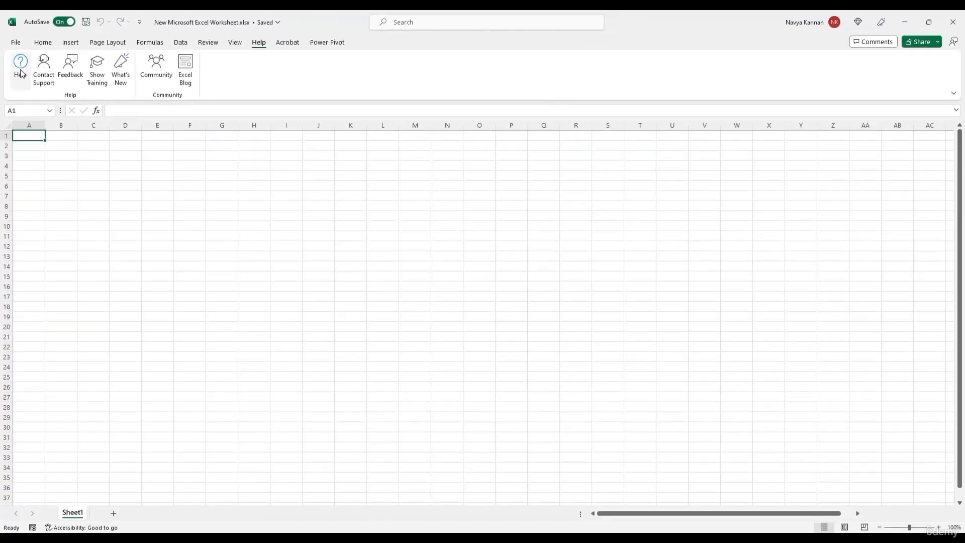
Step: Open the Help pane and search it for 'vlookup syntax'
click(20, 71)
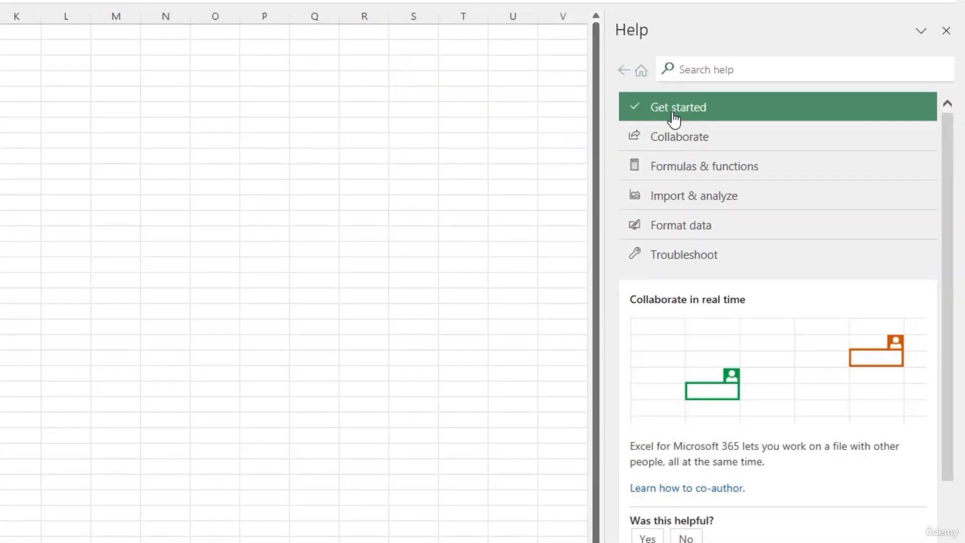
click(714, 73)
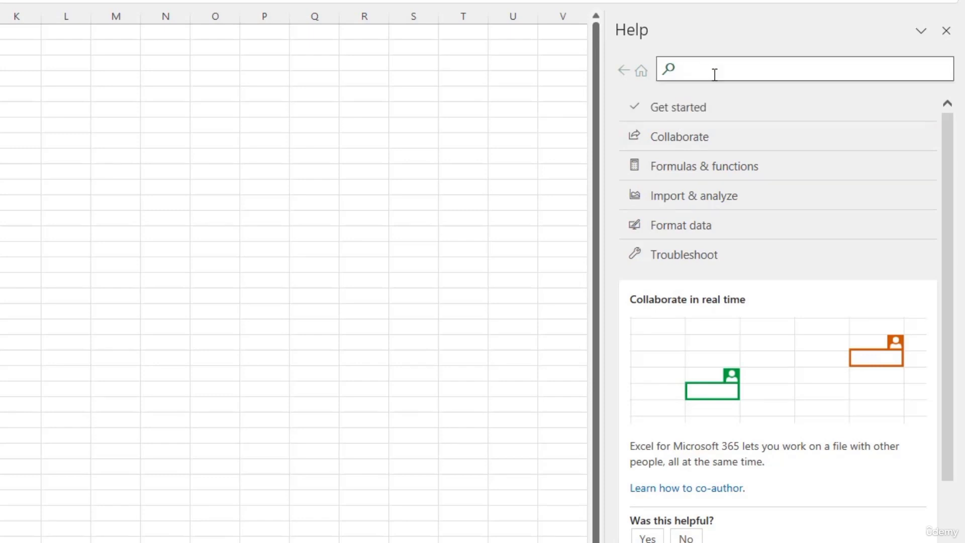
text(vlookup)
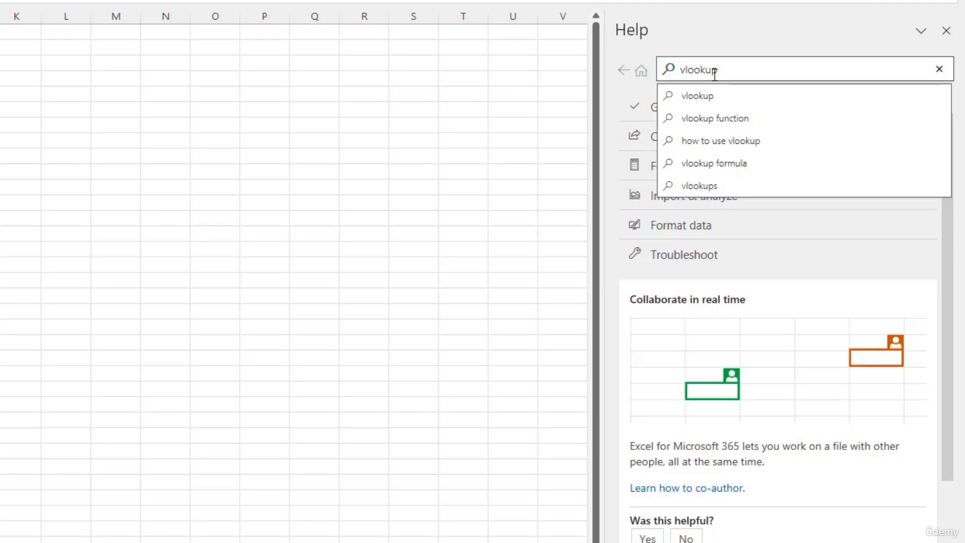
text( synta)
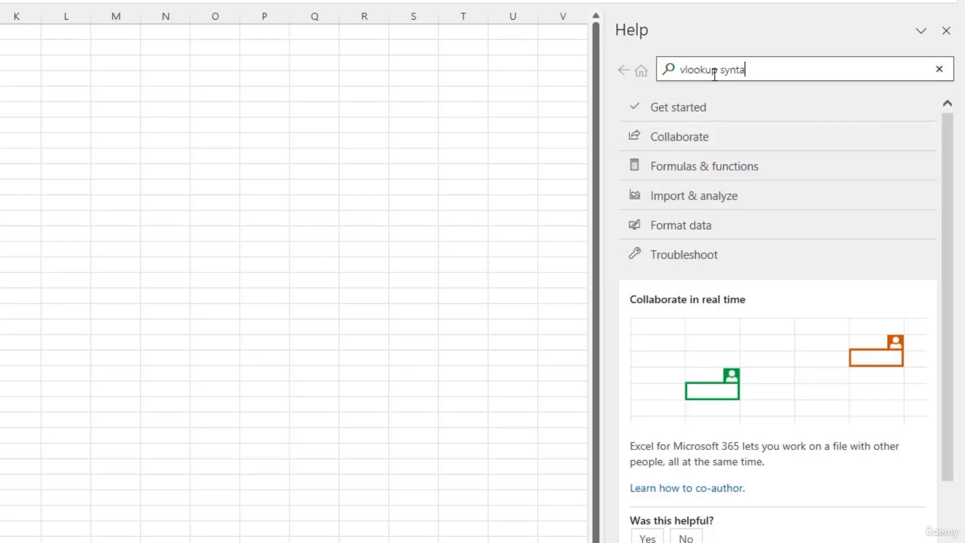
text(x)
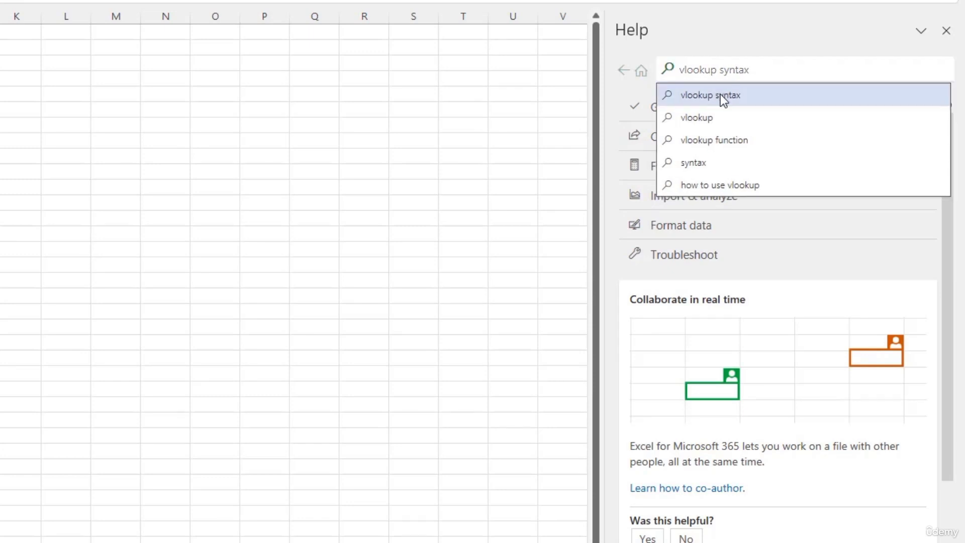
click(720, 95)
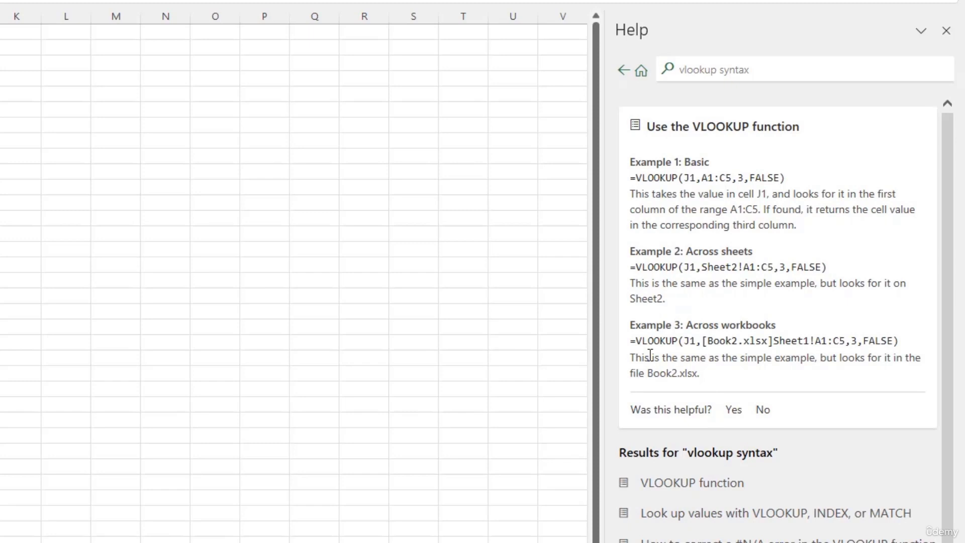
Step: Replace the help search with 'protect worksheet' and run it
click(705, 71)
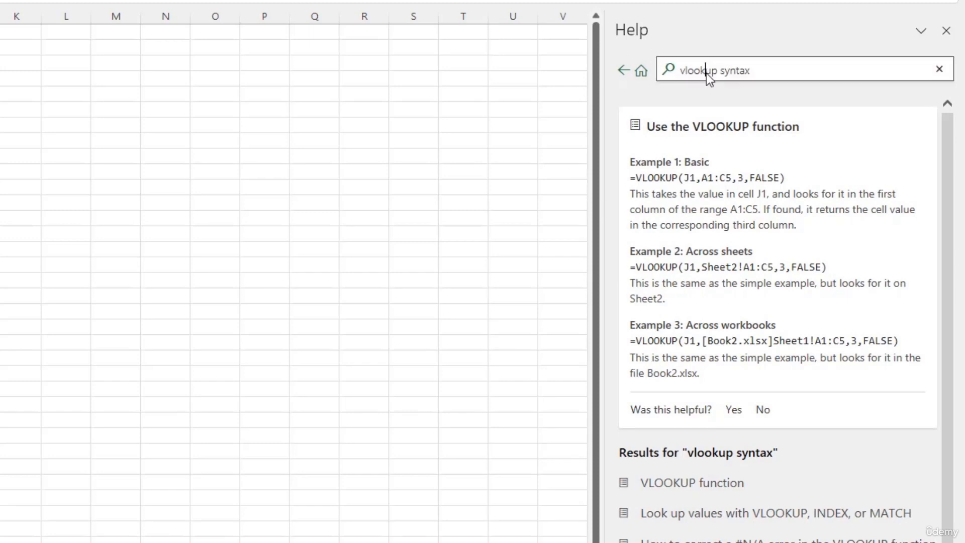
text(p)
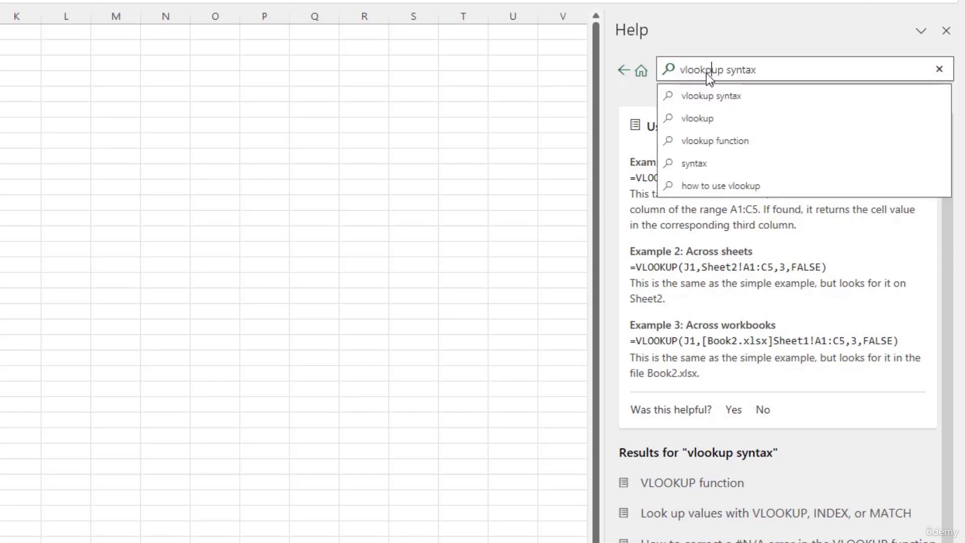
key(ctrl+a)
key(BackSpace)
text(protect)
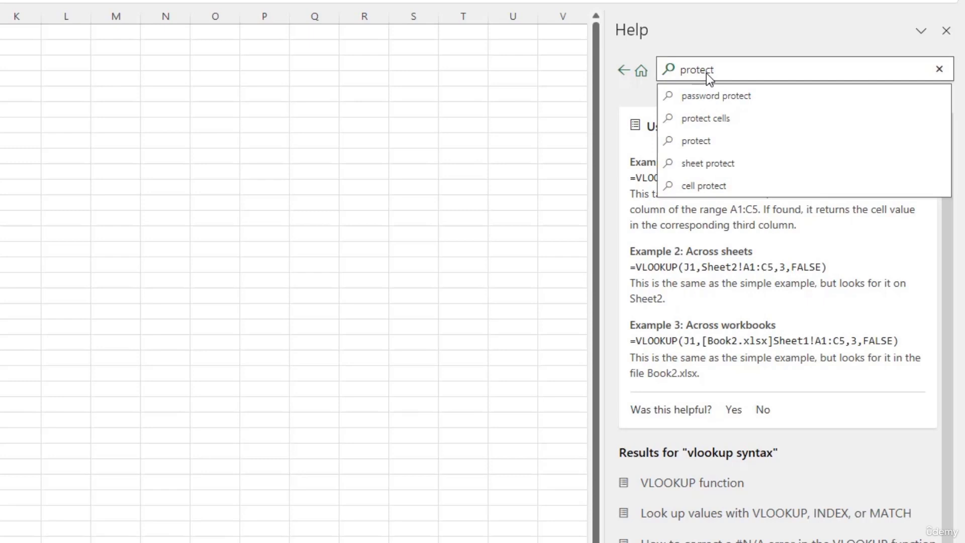
text( workshee)
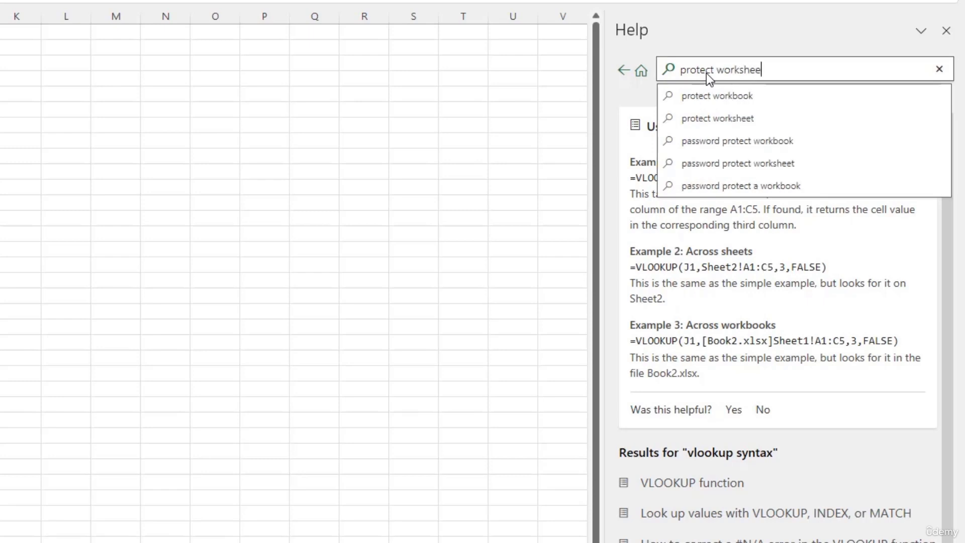
text(t)
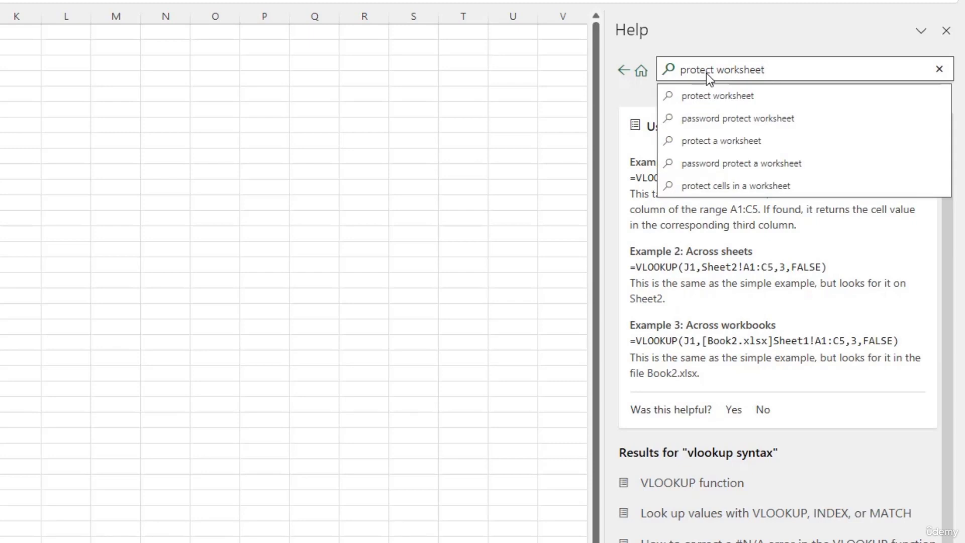
key(Return)
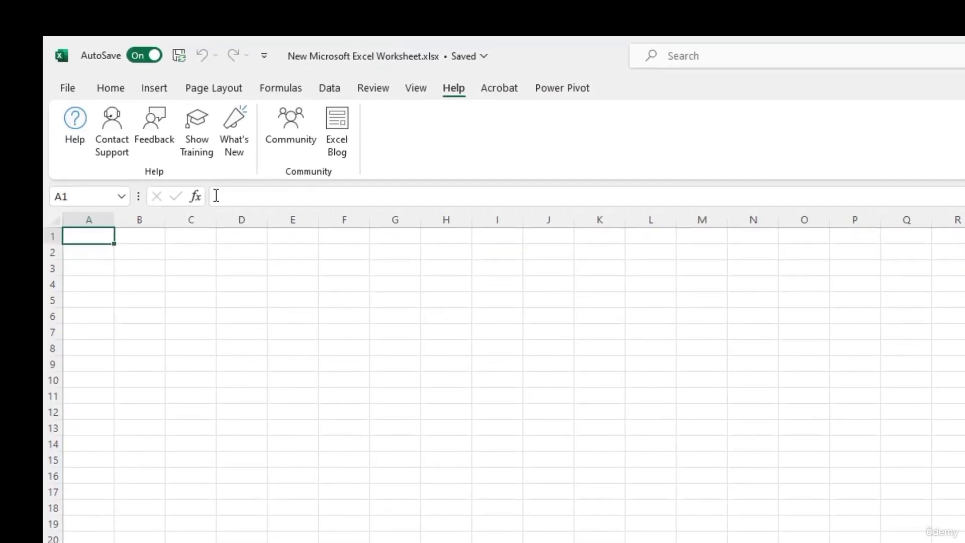
Step: Open Show Training and scroll through the Excel video-training tiles
click(204, 142)
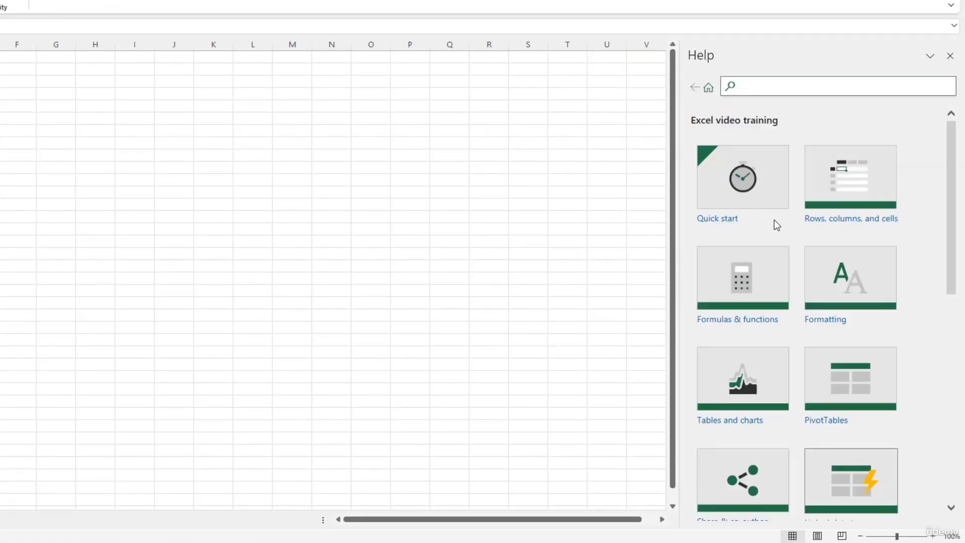
scroll(854, 276, down, 3)
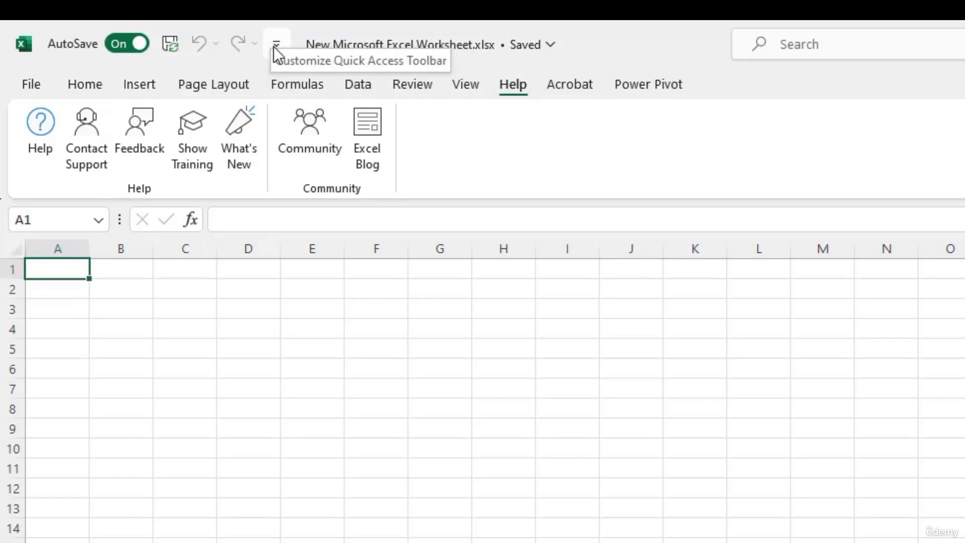
Step: Open the Customize Quick Access Toolbar dropdown beside Undo/Redo
click(276, 45)
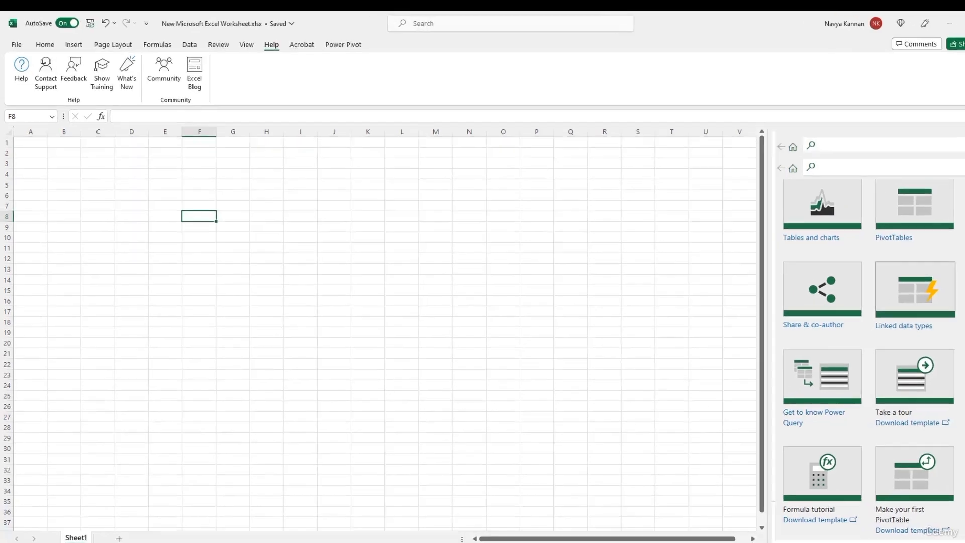
Step: Close the Help pane so the empty Sheet1 fills the window
click(953, 136)
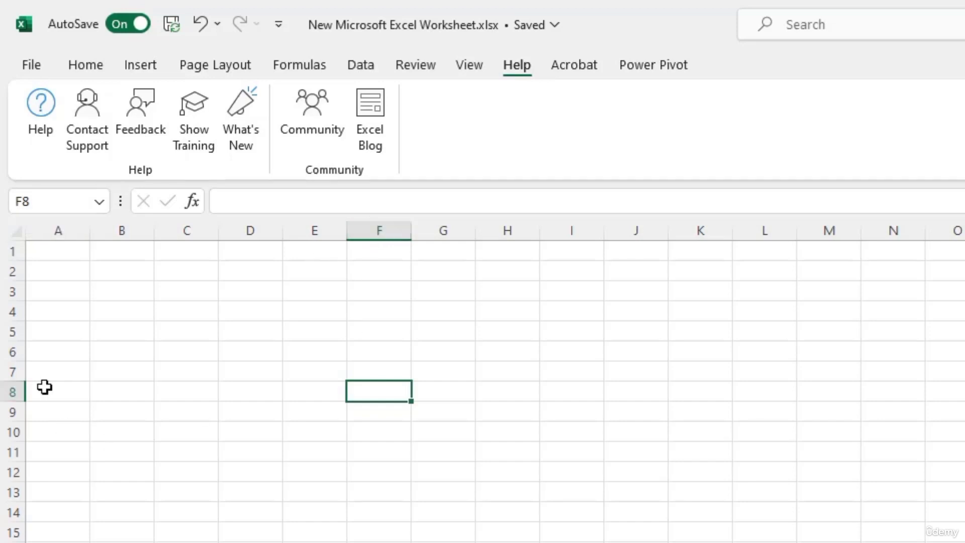
Step: Jump to cell D25 using the Name Box
click(50, 202)
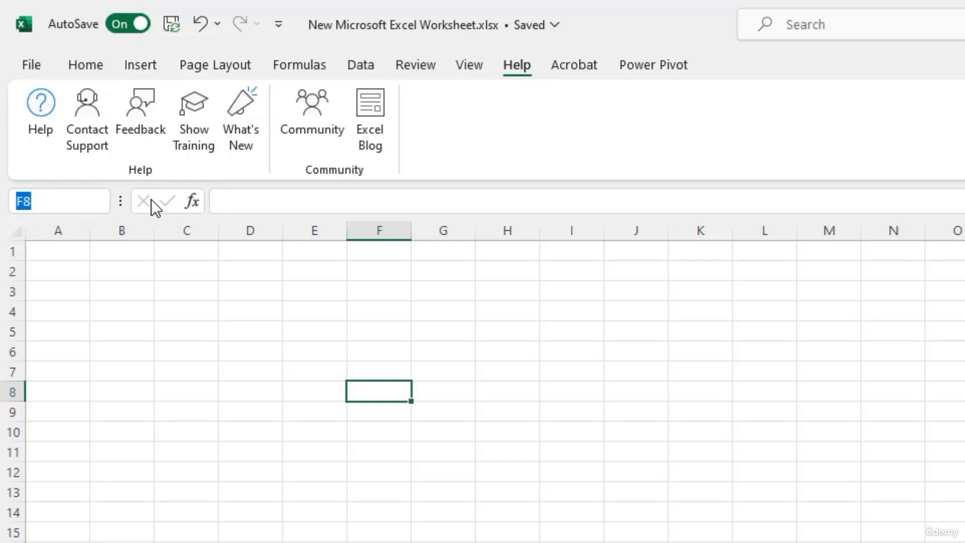
text(D)
text(2)
text(5)
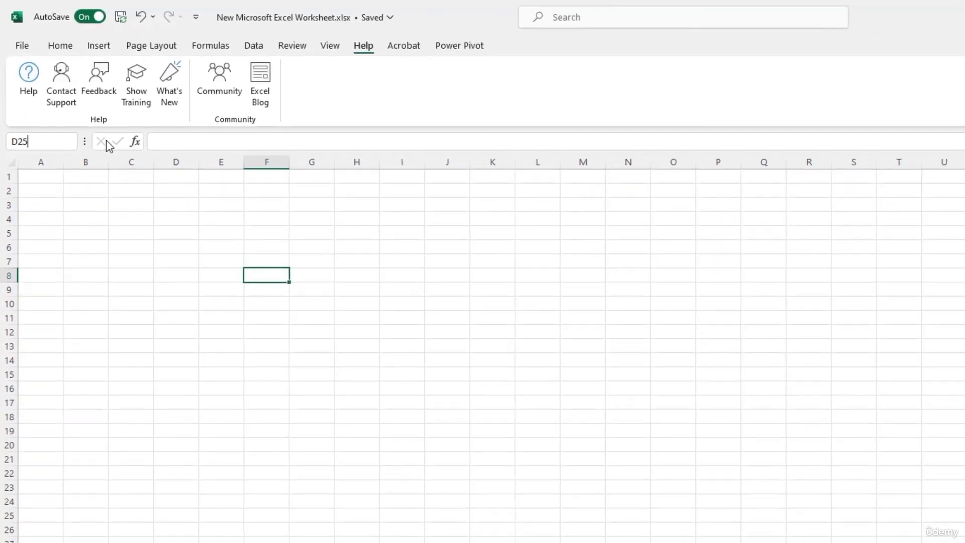
key(Return)
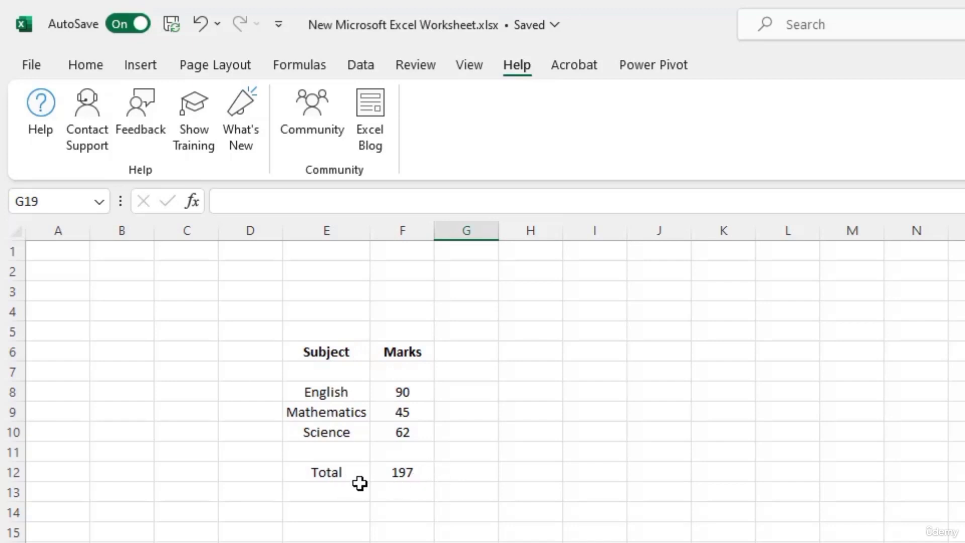
Step: Edit F12's formula from =SUM(F8:F10) to =SUM(F8:F9) so the Total reads 135
click(412, 475)
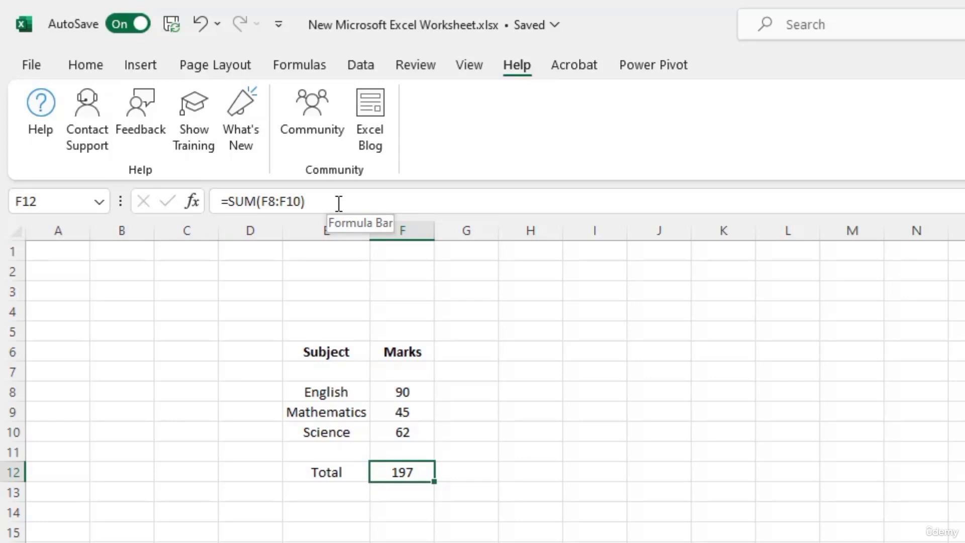
double_click(419, 471)
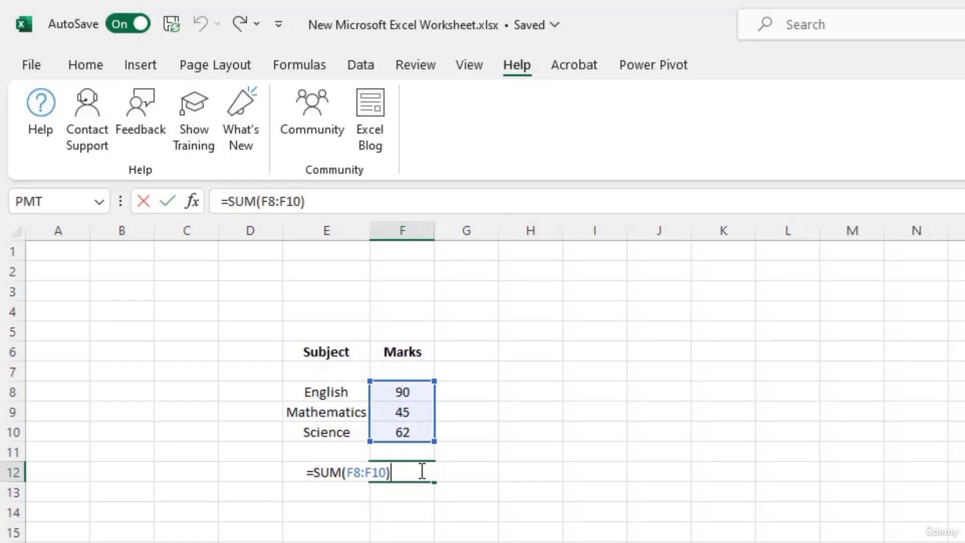
click(467, 451)
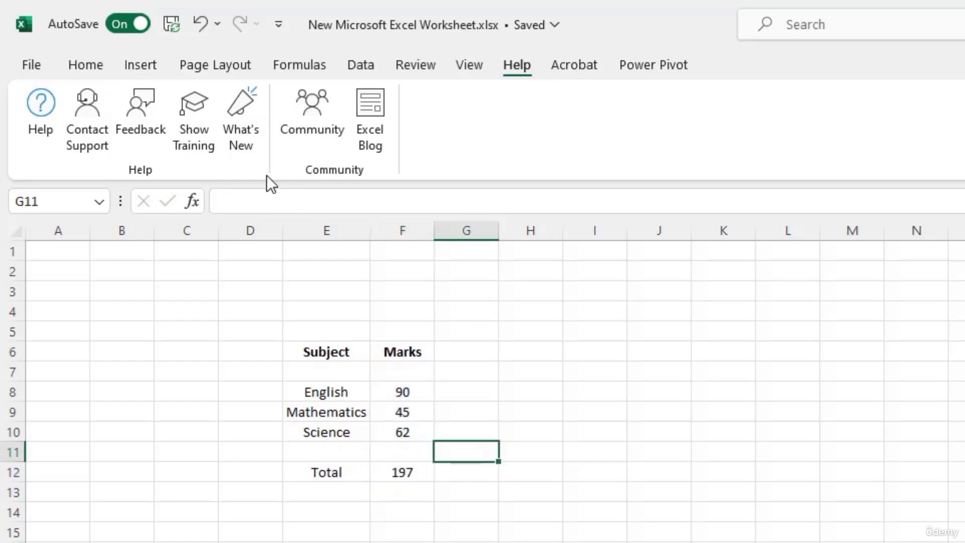
click(397, 475)
click(287, 202)
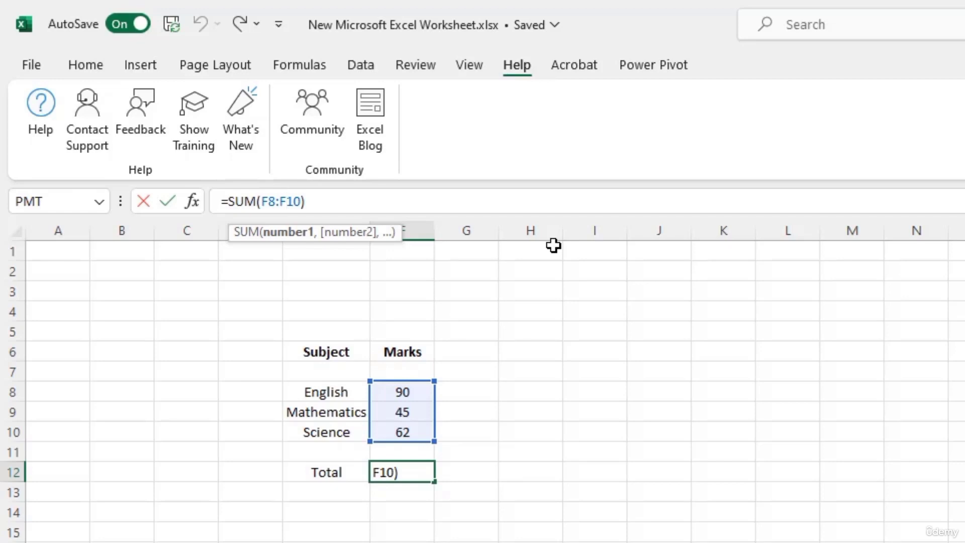
key(Delete)
key(Delete)
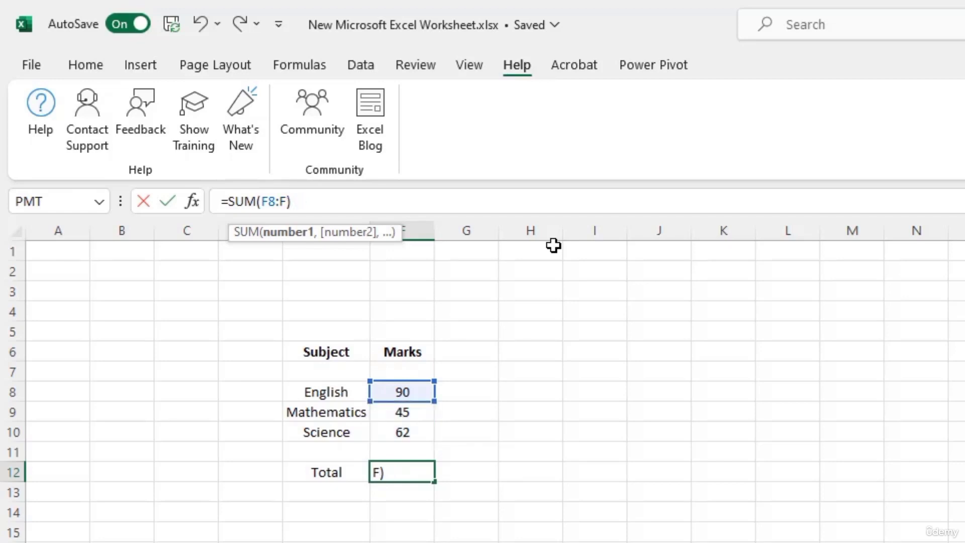
text(9)
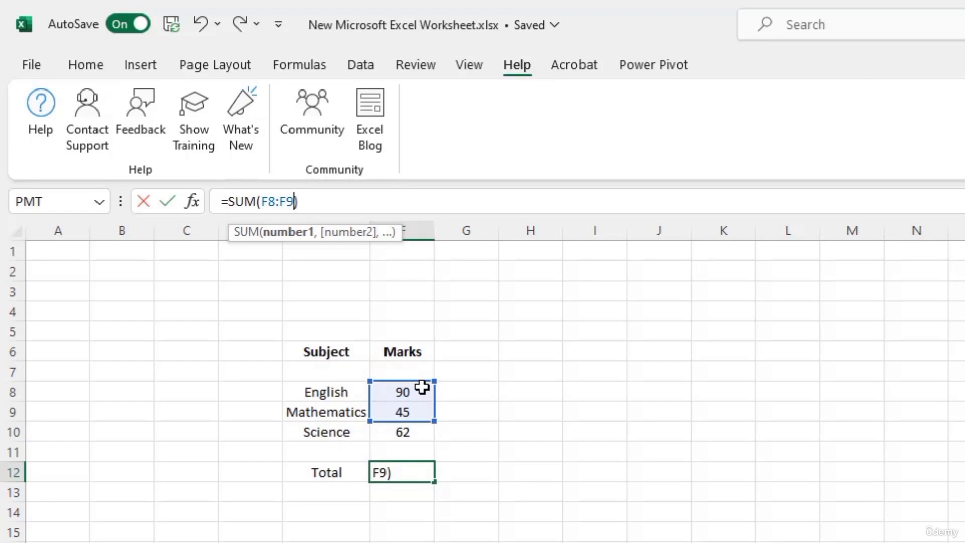
key(Return)
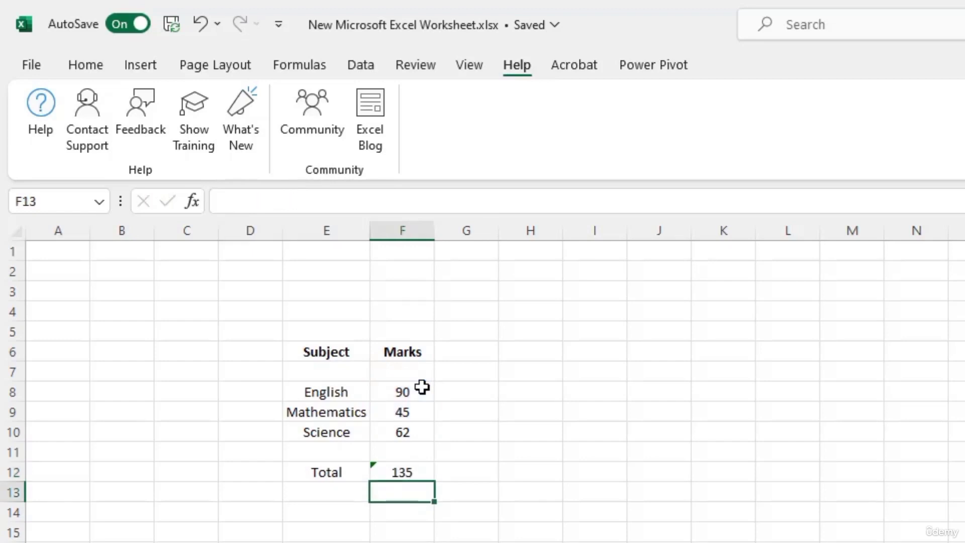
click(415, 468)
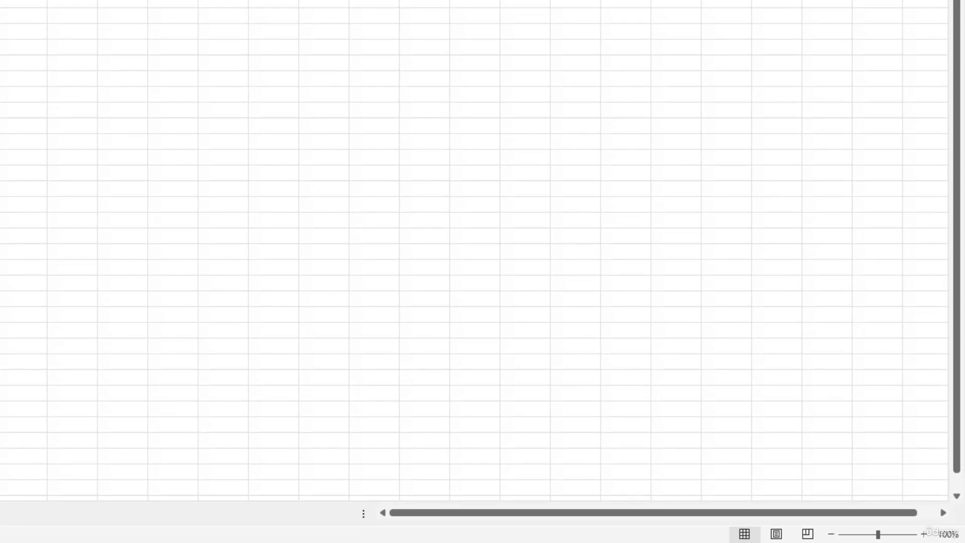
Step: Extend the selection over F8:F10 to see Average 65.66666667, Count 3 and Sum 197
key(shift+Down)
key(shift+Down)
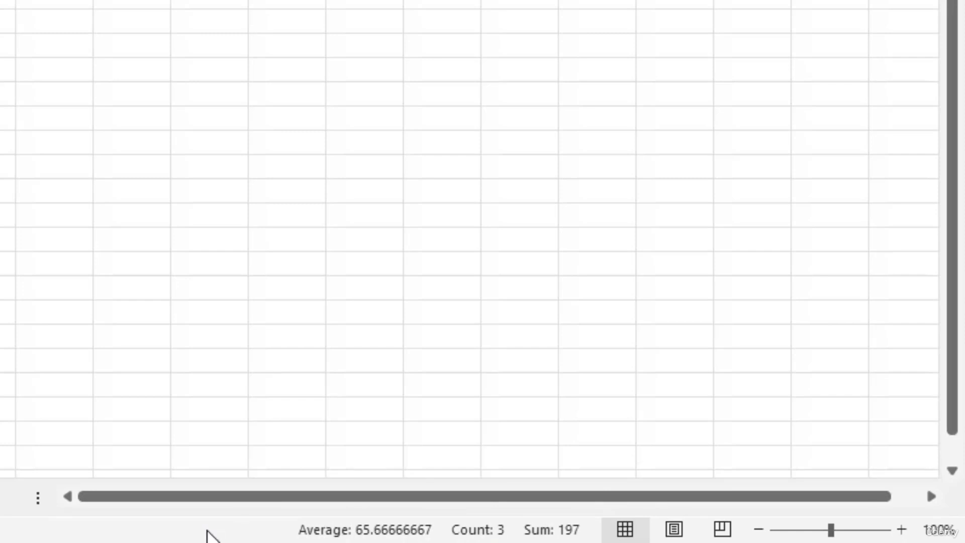
Step: Turn on Maximum in the status bar summary so it reports Max: 90
right_click(207, 533)
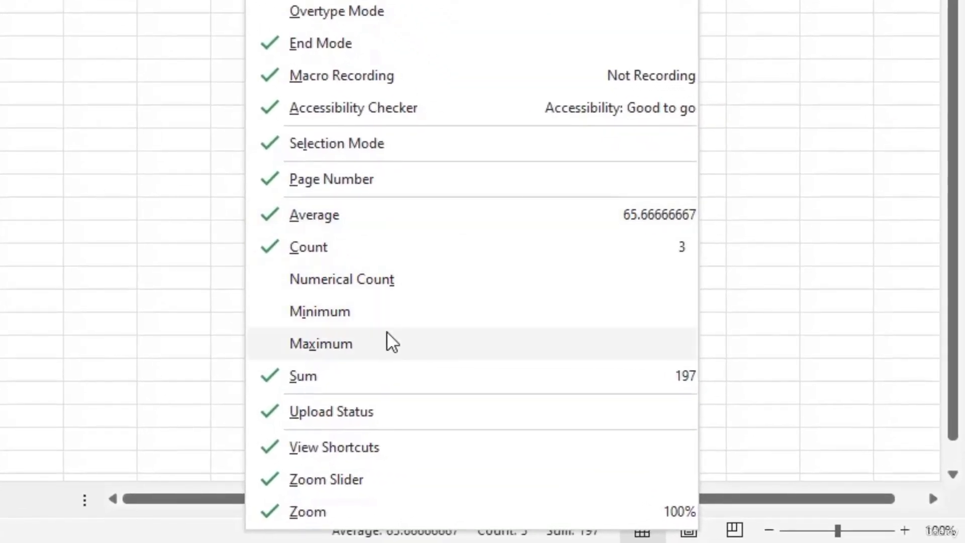
click(303, 344)
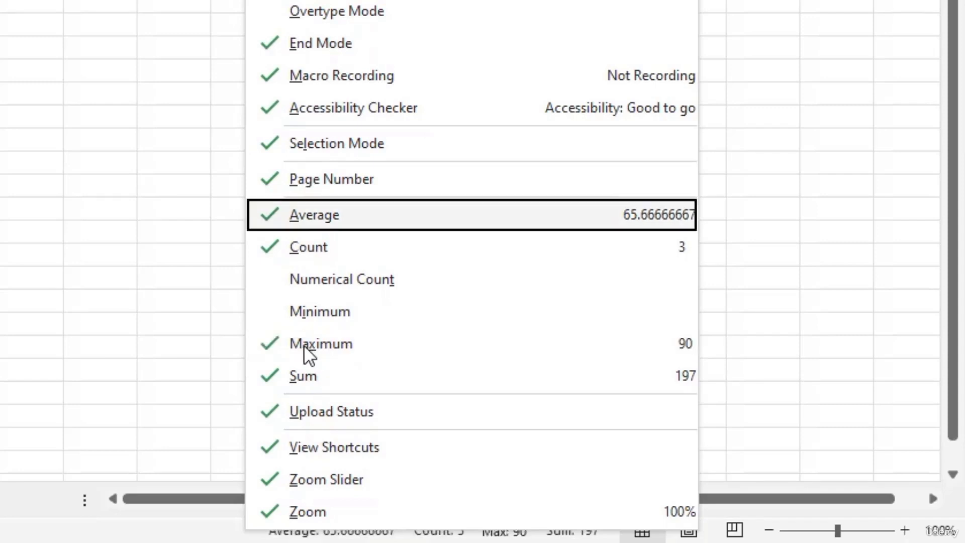
click(57, 232)
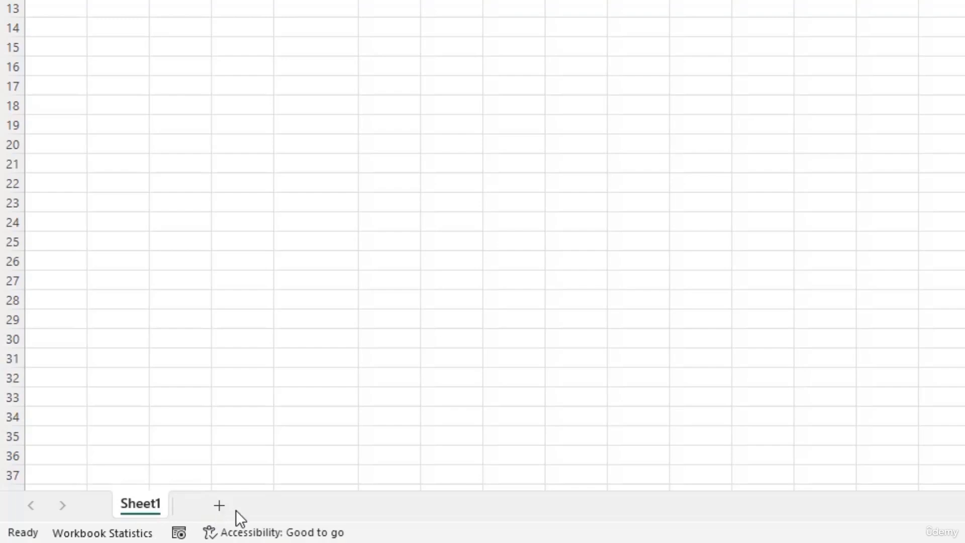
Step: Add three new blank worksheets, Sheet4, Sheet5 and Sheet6
click(218, 505)
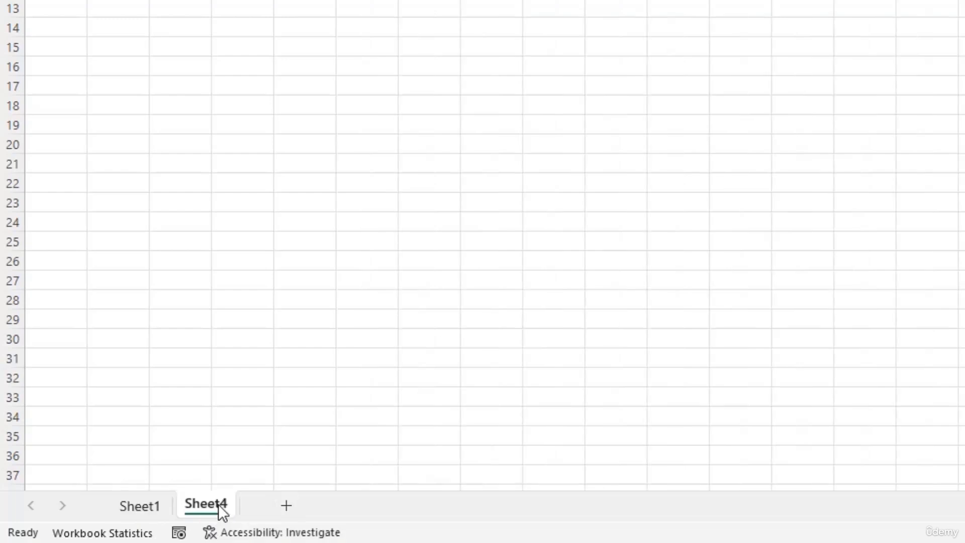
click(286, 505)
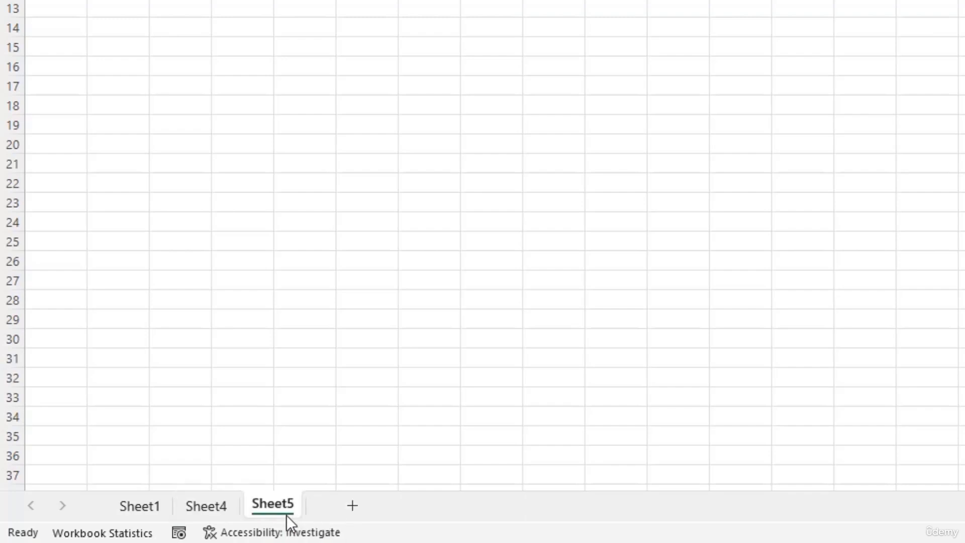
click(350, 506)
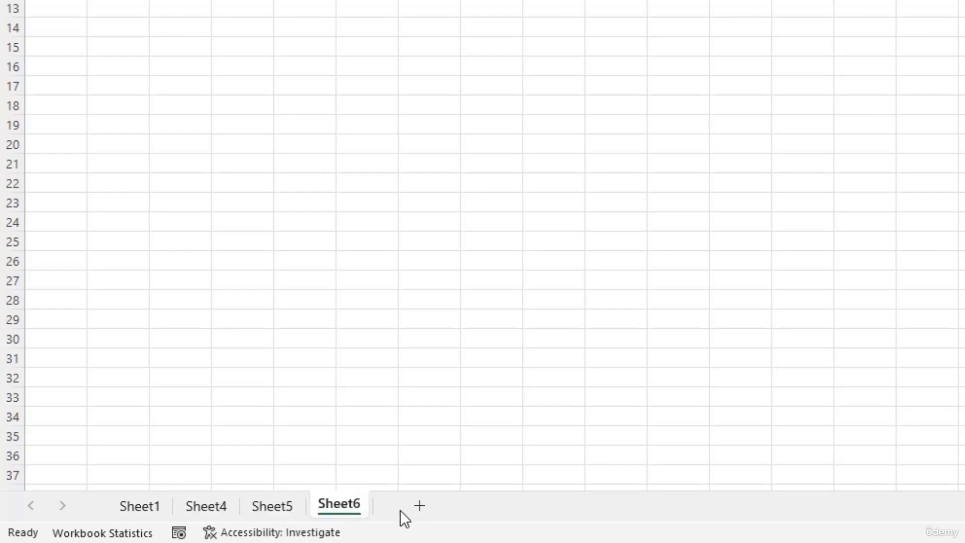
Step: Open the Insert dialog from Sheet1's tab menu and cancel it without inserting anything
right_click(149, 511)
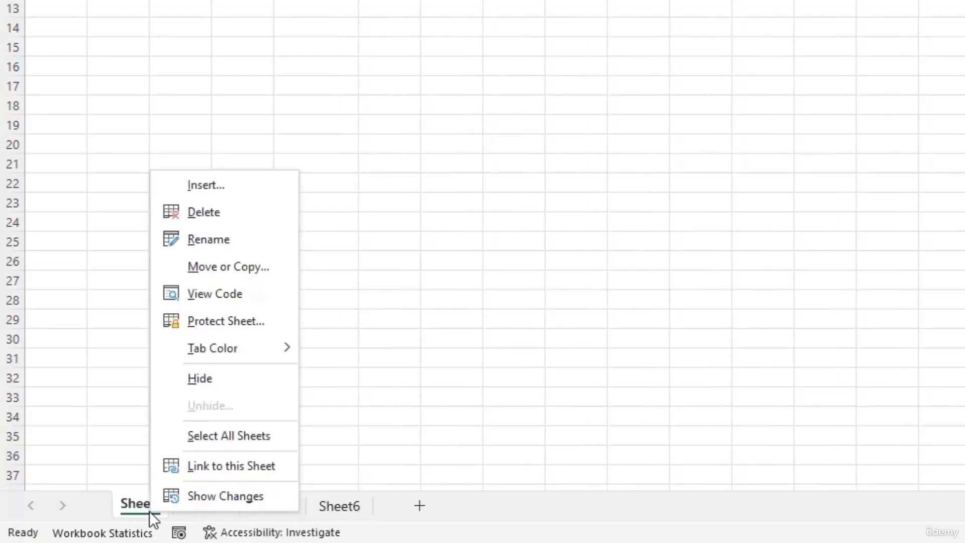
click(223, 189)
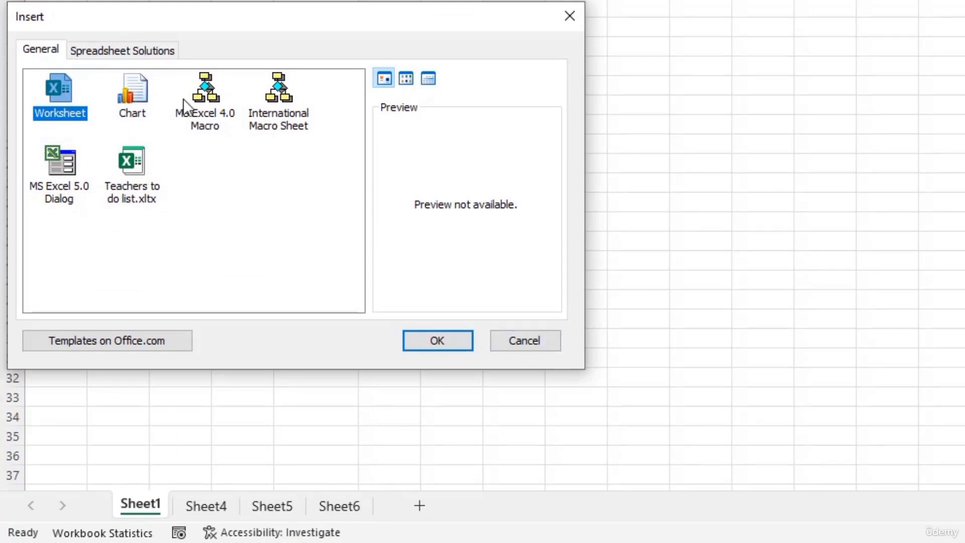
click(530, 340)
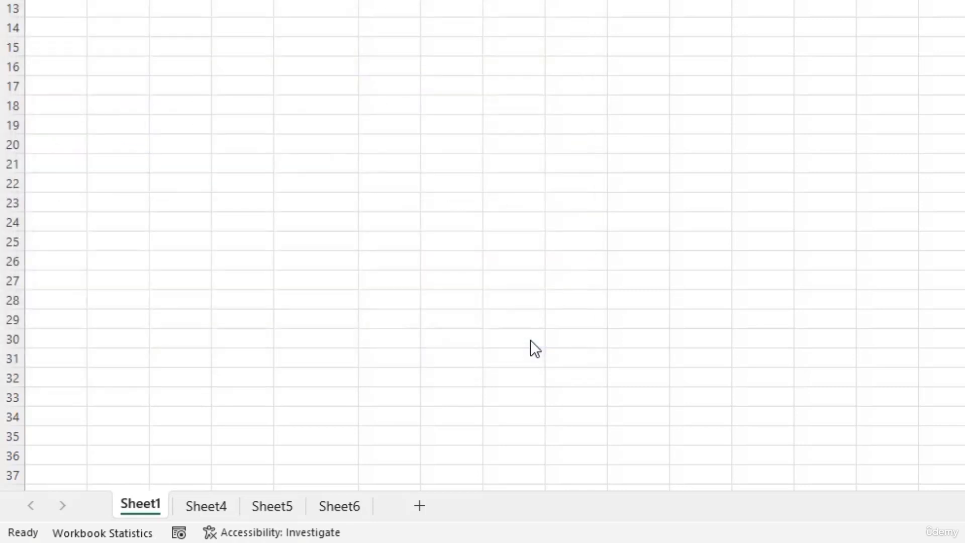
Step: Rename the Sheet1 tab to 'Working sheet', beside Sheet4, Sheet5 and Sheet6
right_click(150, 502)
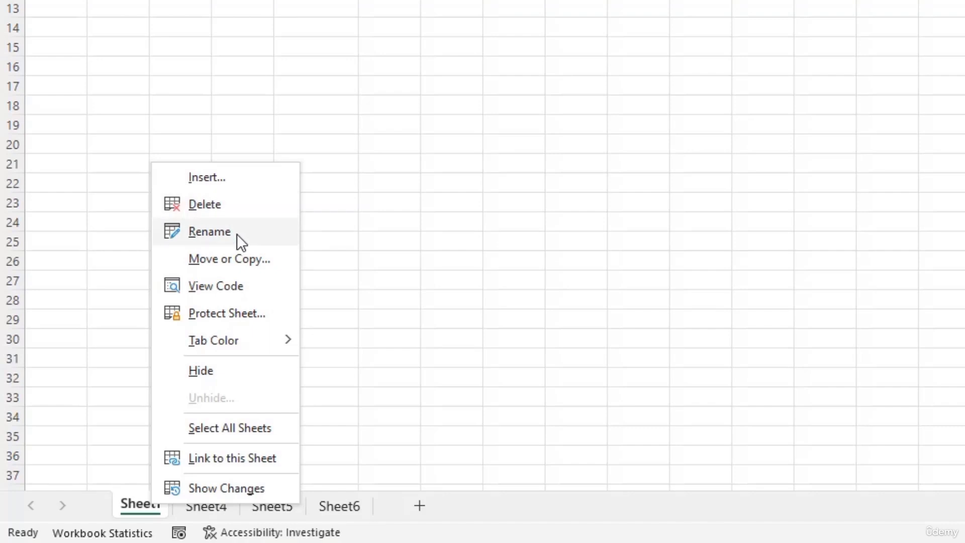
click(144, 508)
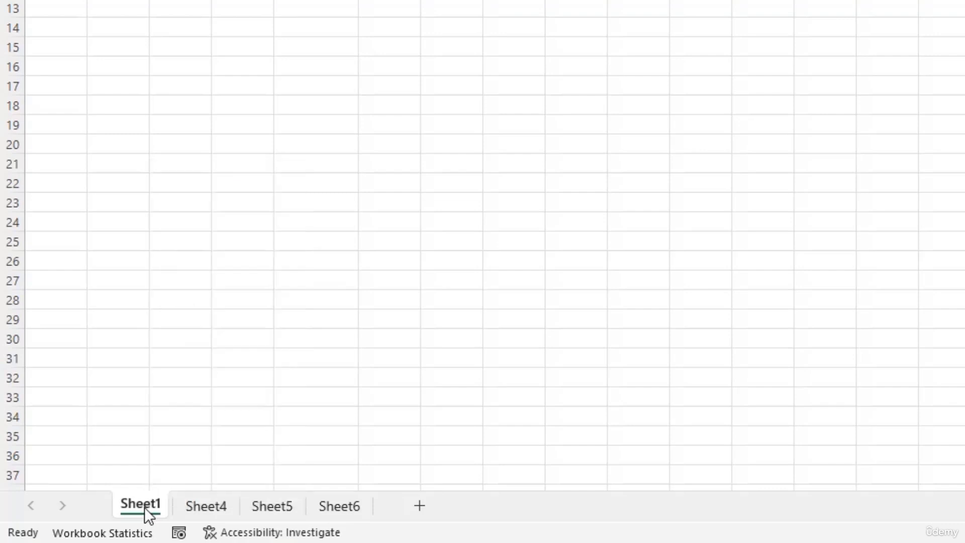
double_click(143, 503)
text(Wo)
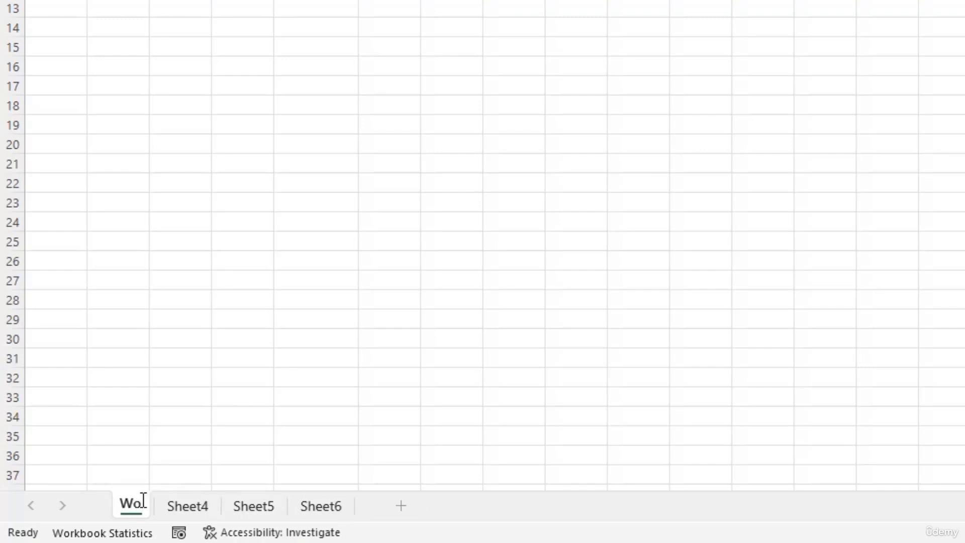
text(rking)
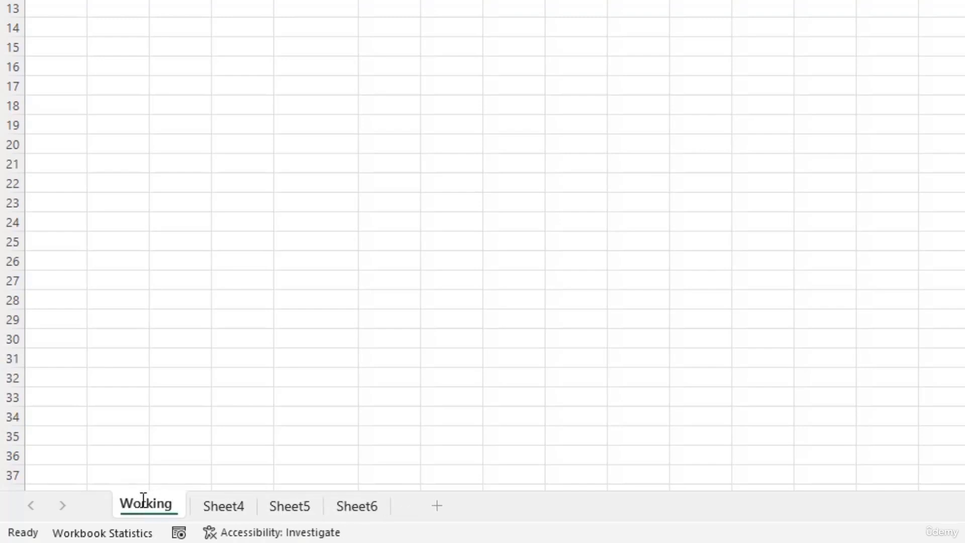
text( sheet)
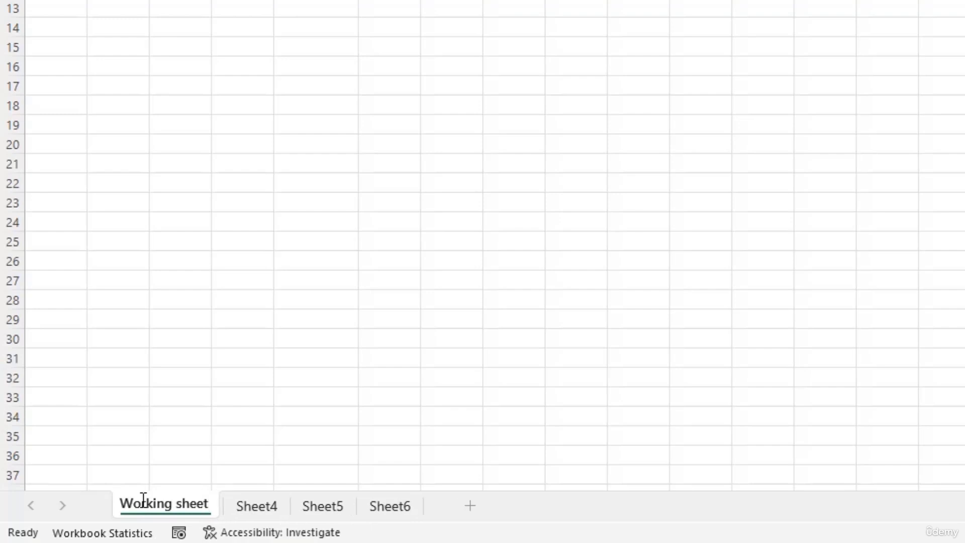
click(171, 475)
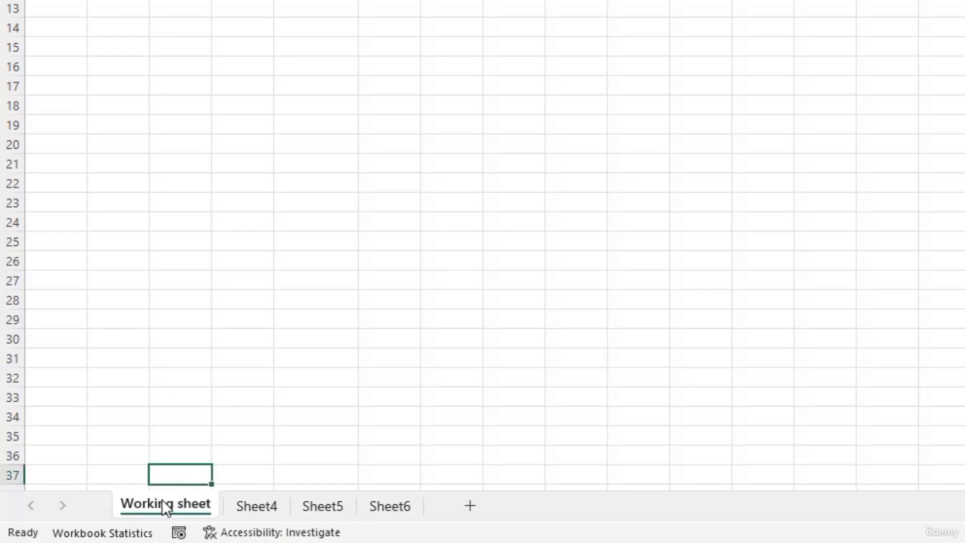
Step: Copy Working sheet to the end of the workbook with Move or Copy, creating 'Working sheet (2)'
right_click(162, 499)
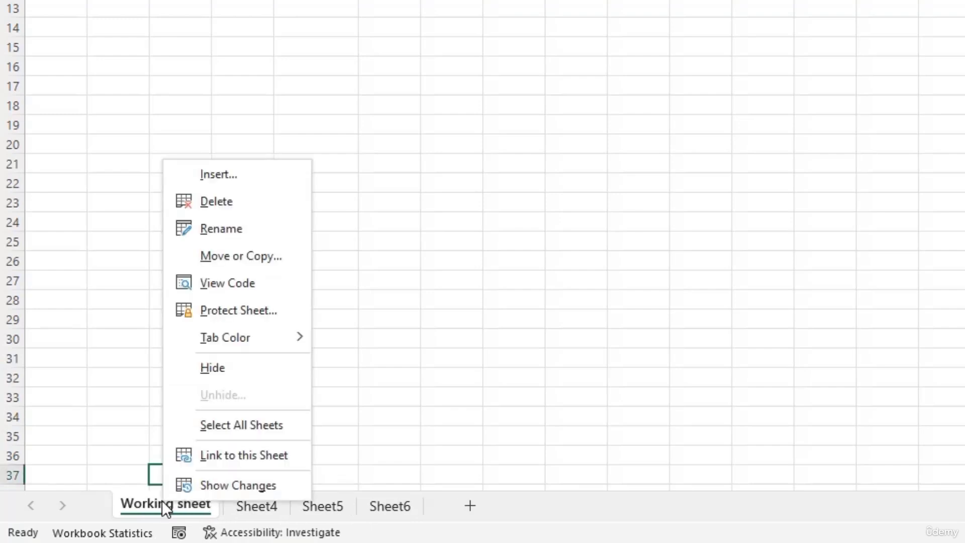
click(245, 263)
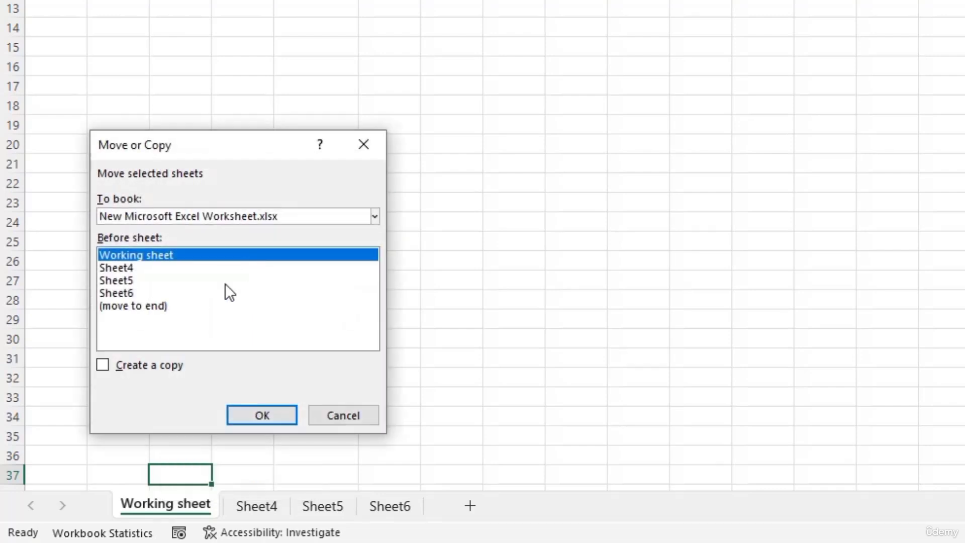
click(103, 365)
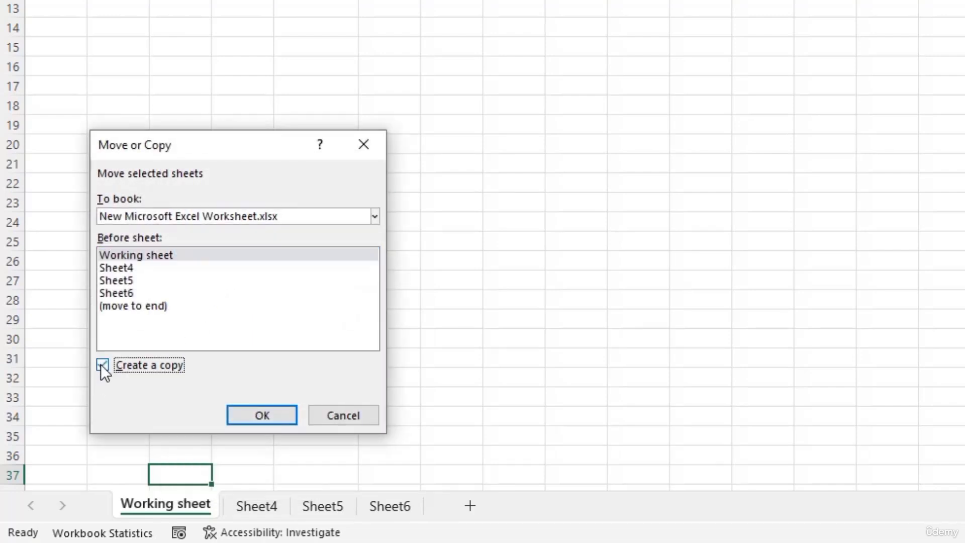
click(125, 309)
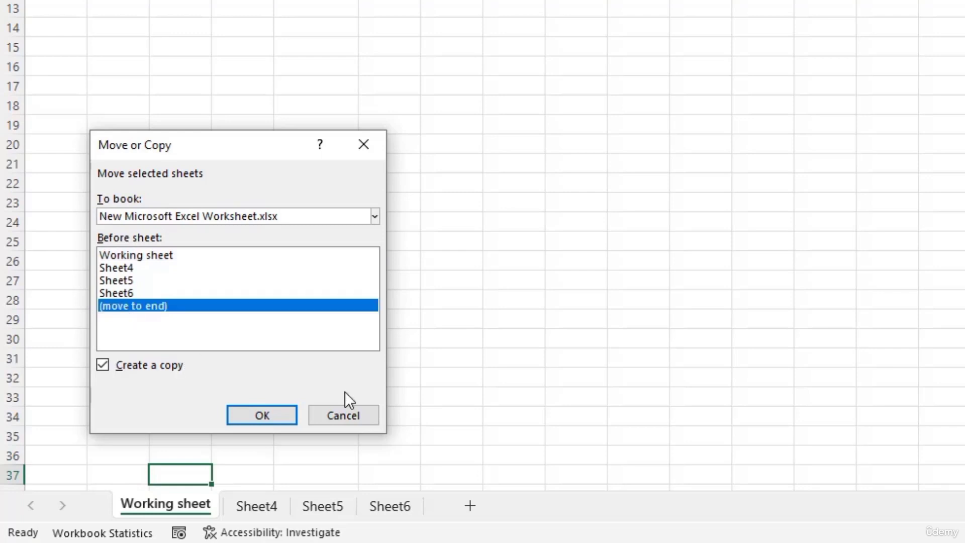
click(253, 420)
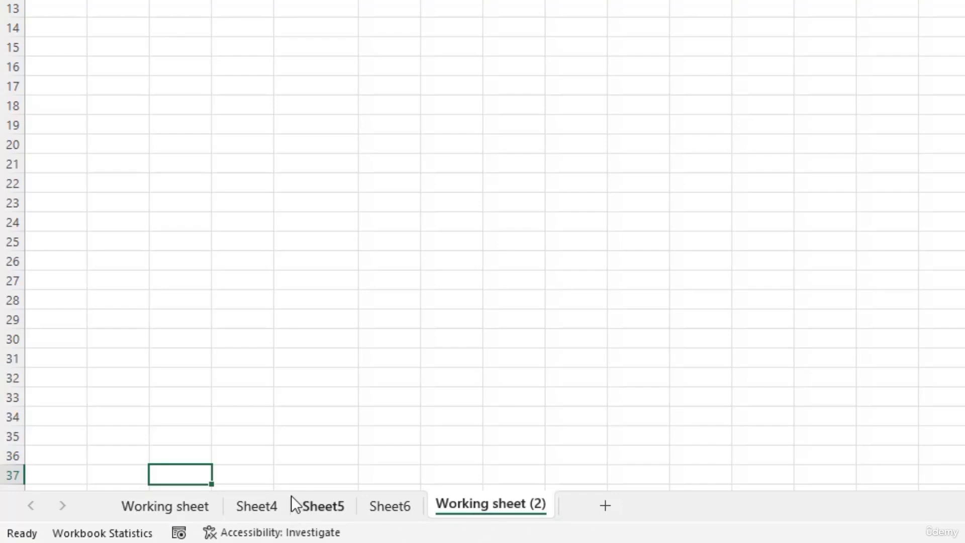
right_click(468, 503)
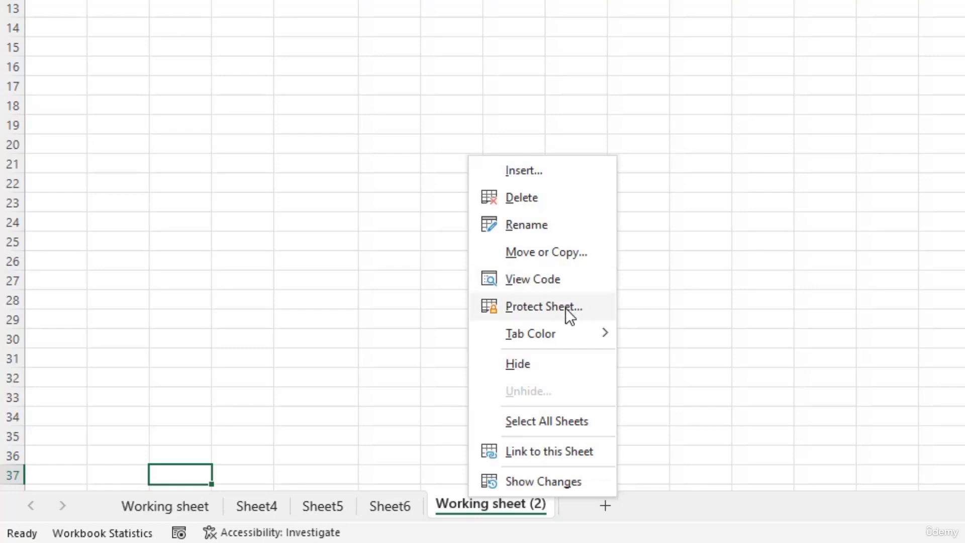
Step: Give the Working sheet (2) tab an orange tab colour
mouse_move(569, 335)
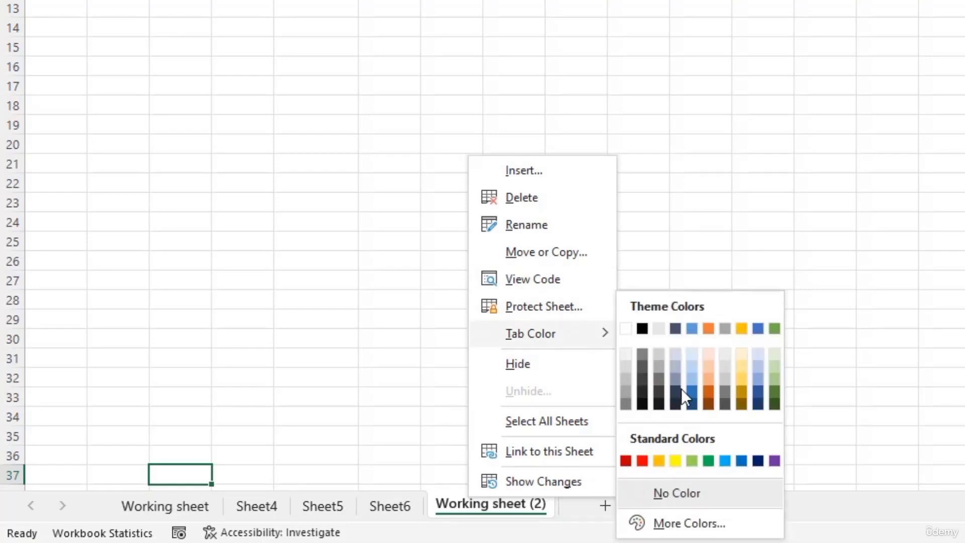
click(660, 459)
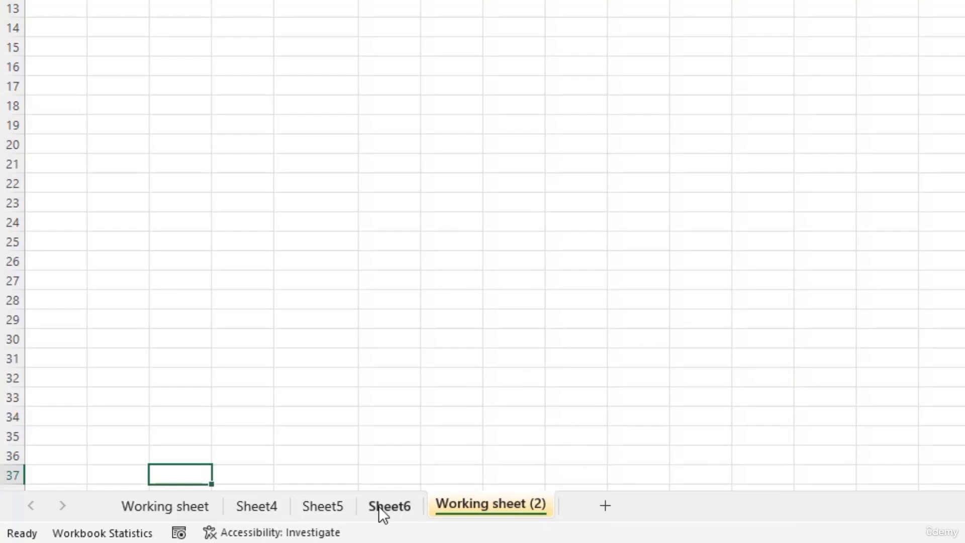
click(176, 503)
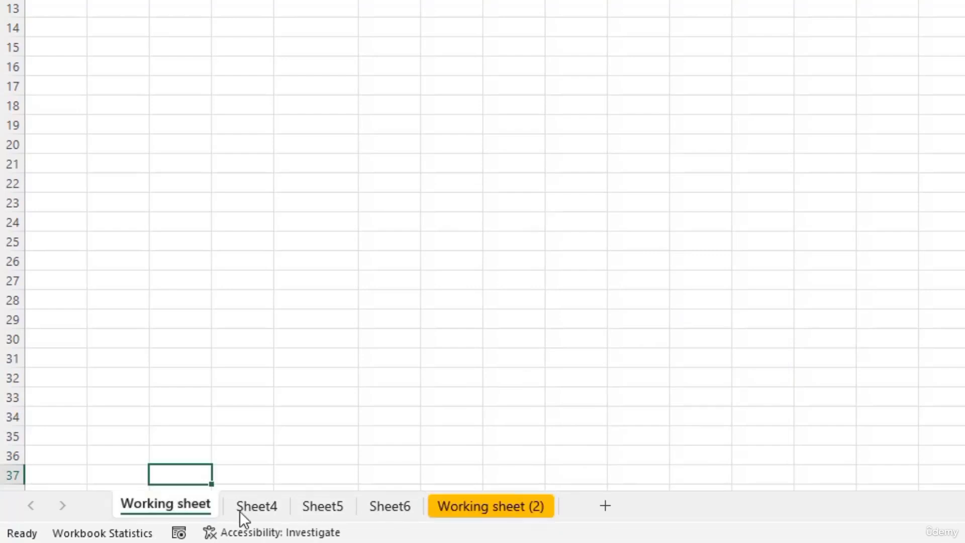
click(486, 505)
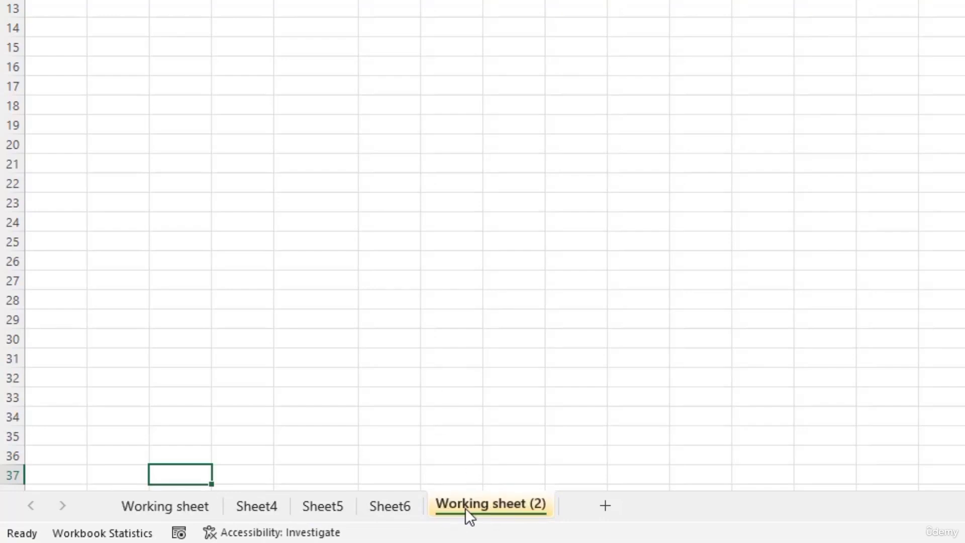
right_click(467, 507)
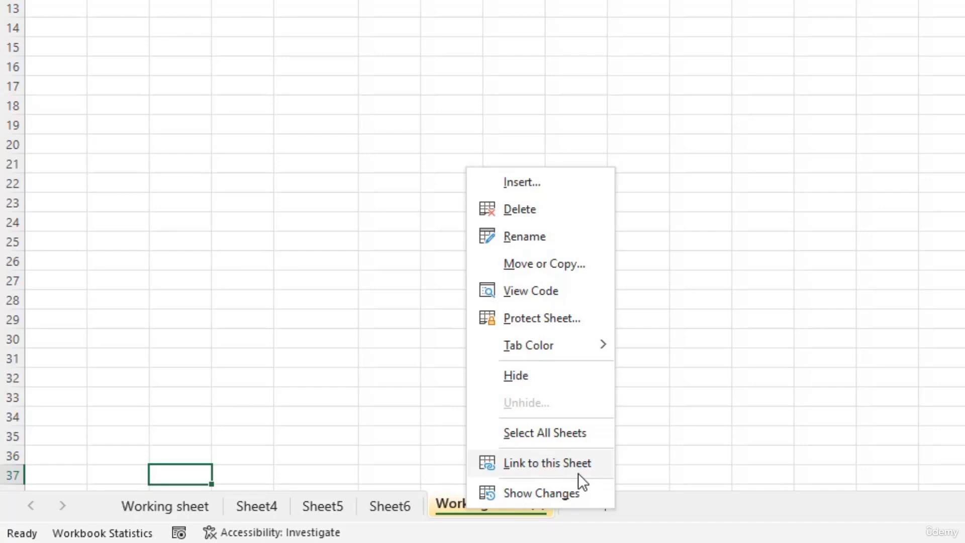
click(561, 502)
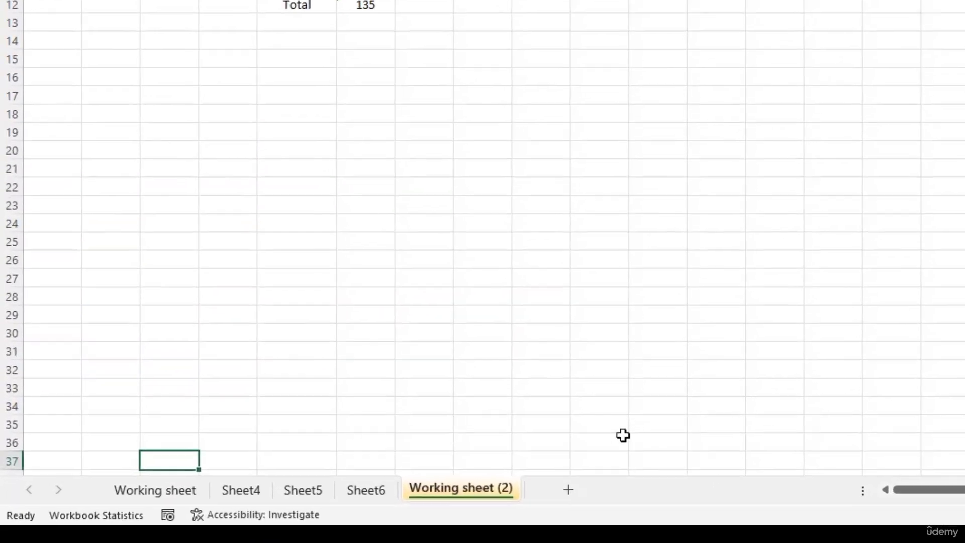
right_click(439, 486)
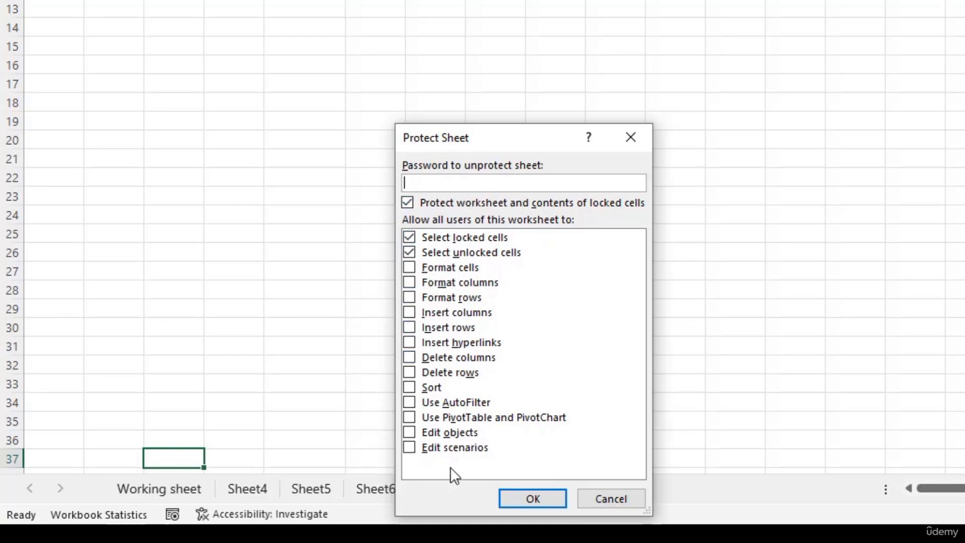
click(409, 388)
click(410, 387)
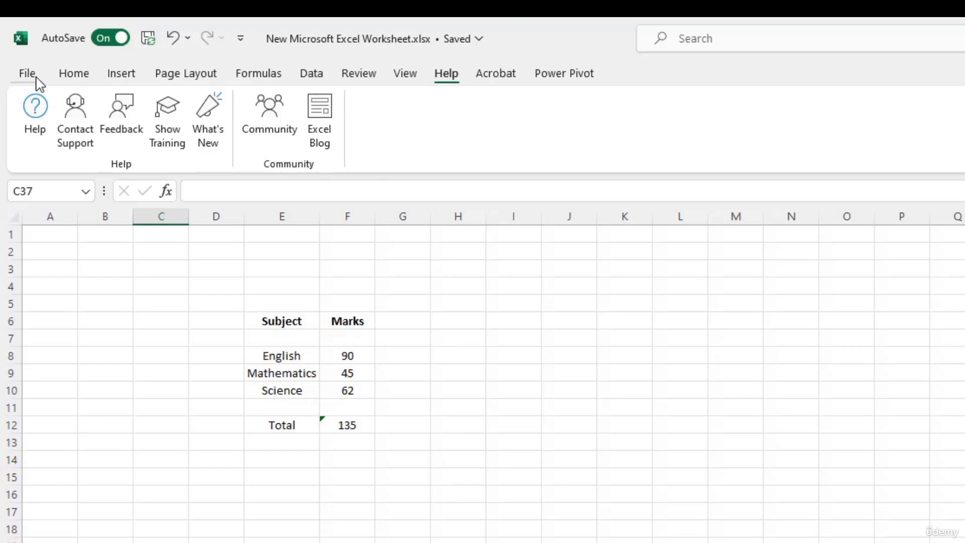
click(27, 74)
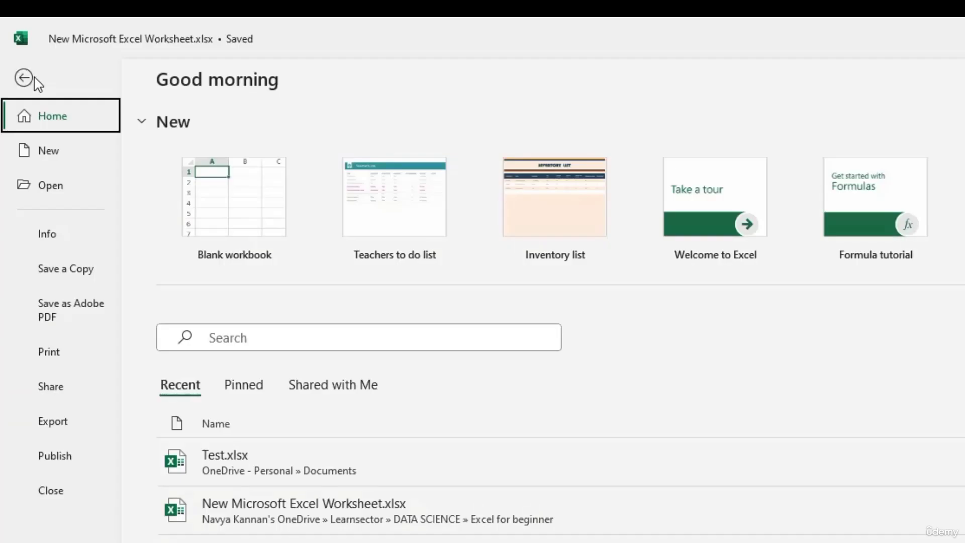
click(55, 244)
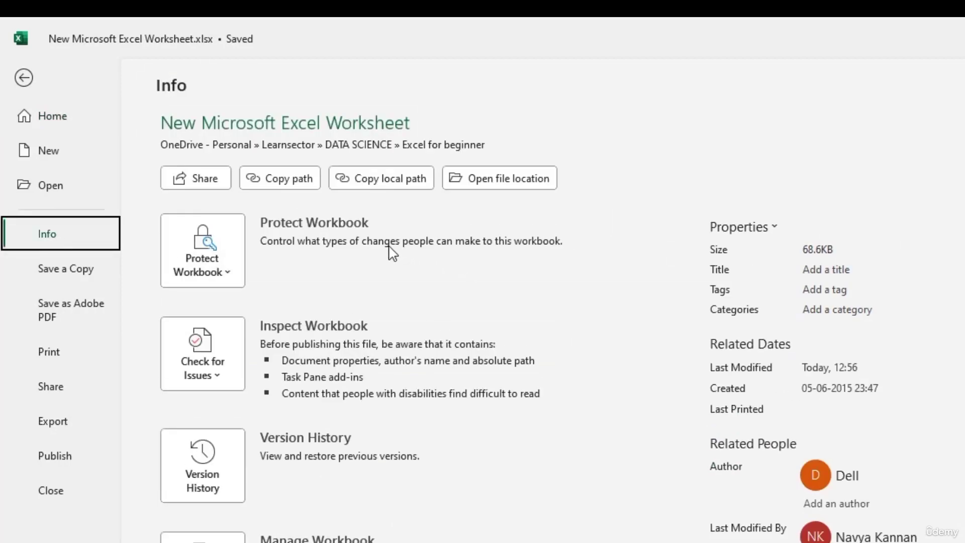
click(237, 254)
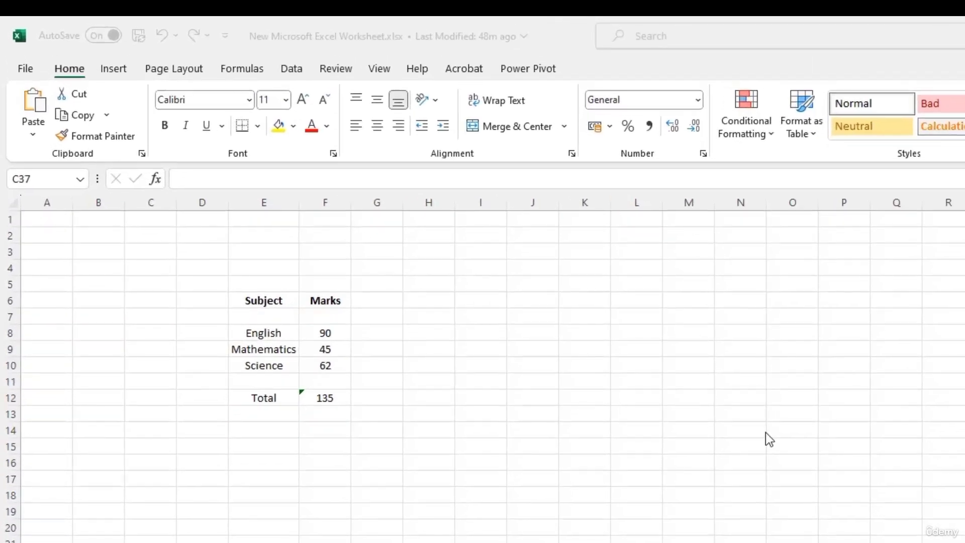
Step: Search Excel Help for 'keyboard sho'
click(417, 70)
click(418, 73)
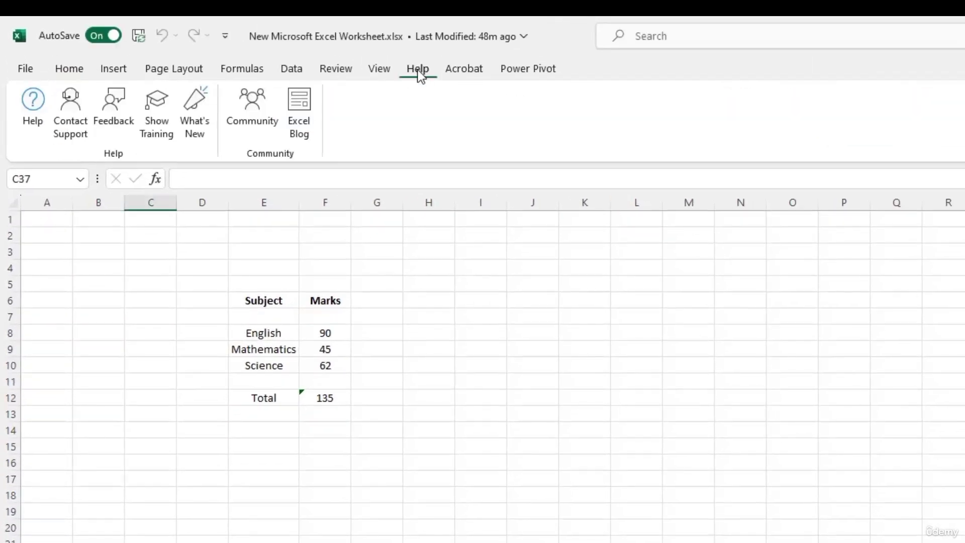
click(32, 105)
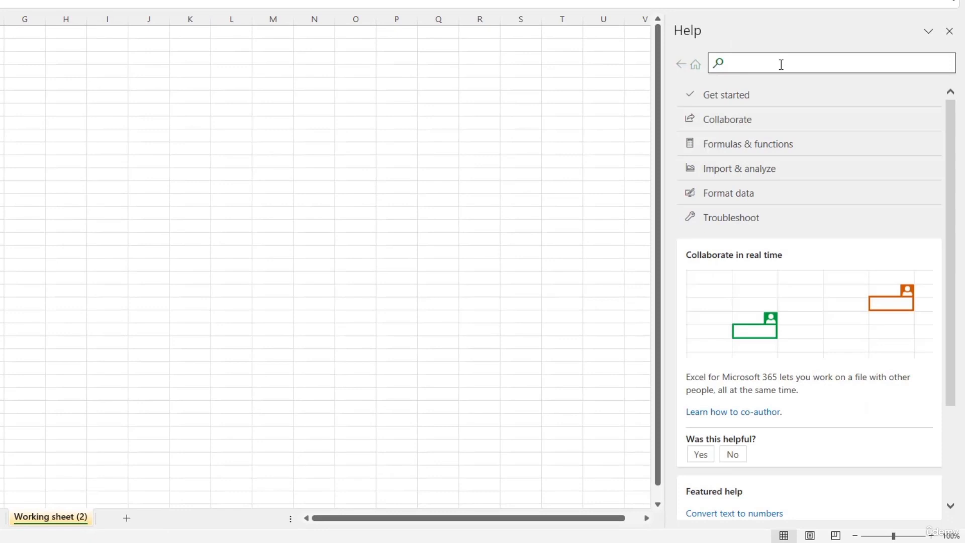
text(keybo)
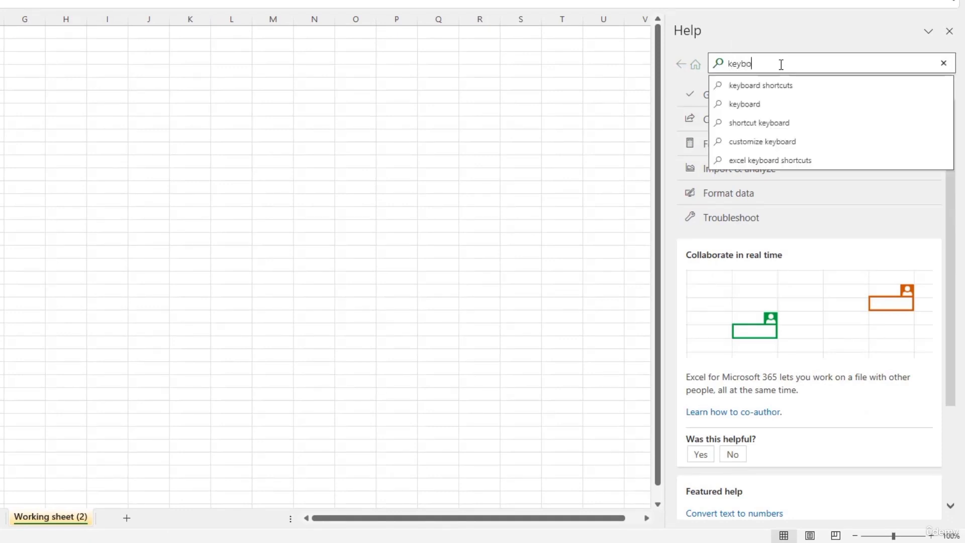
text(ard sho)
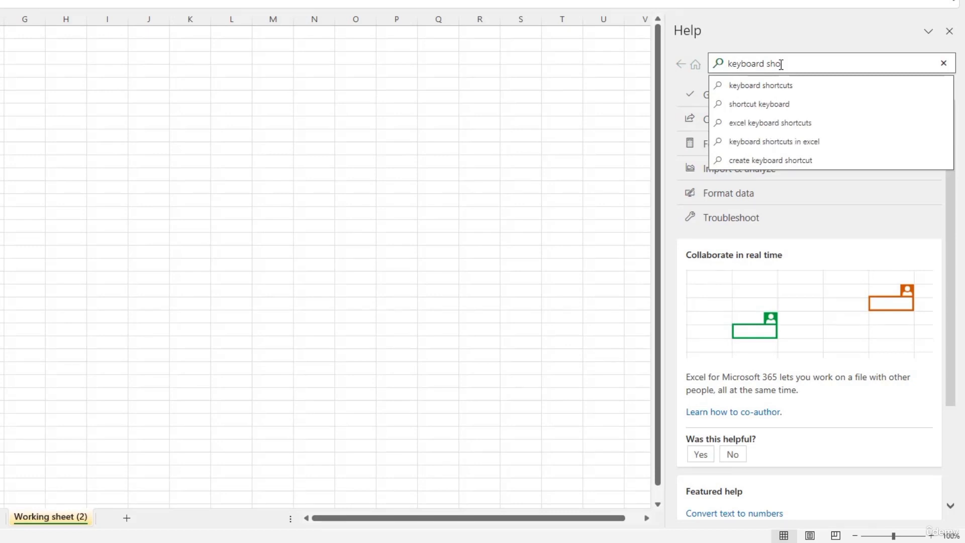
click(780, 89)
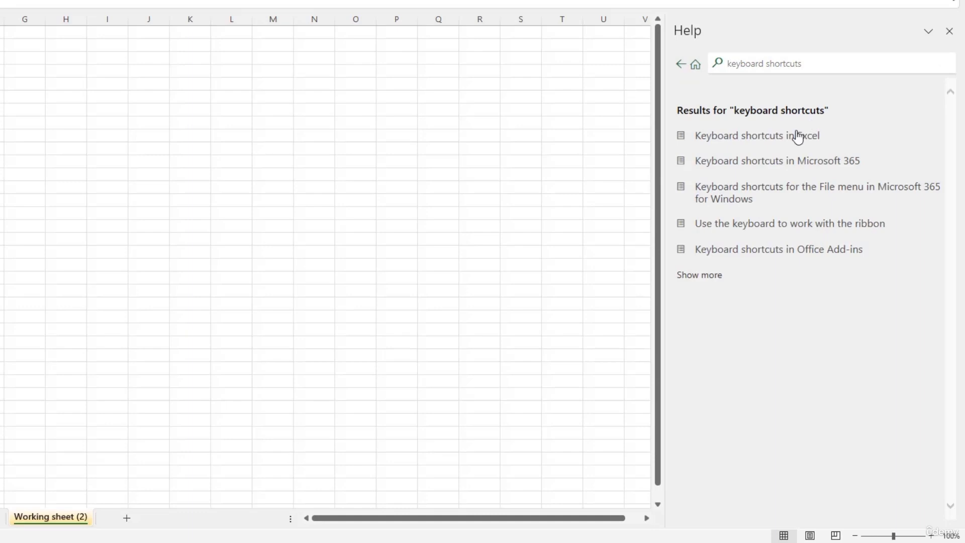
Step: Open the 'Keyboard shortcuts in Excel' help article and scroll through it
click(747, 141)
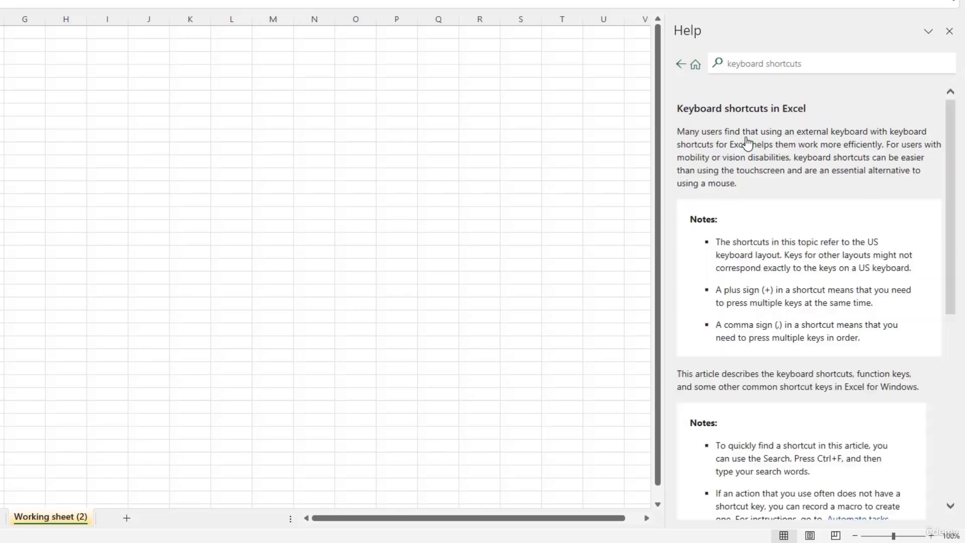
scroll(782, 306, down, 15)
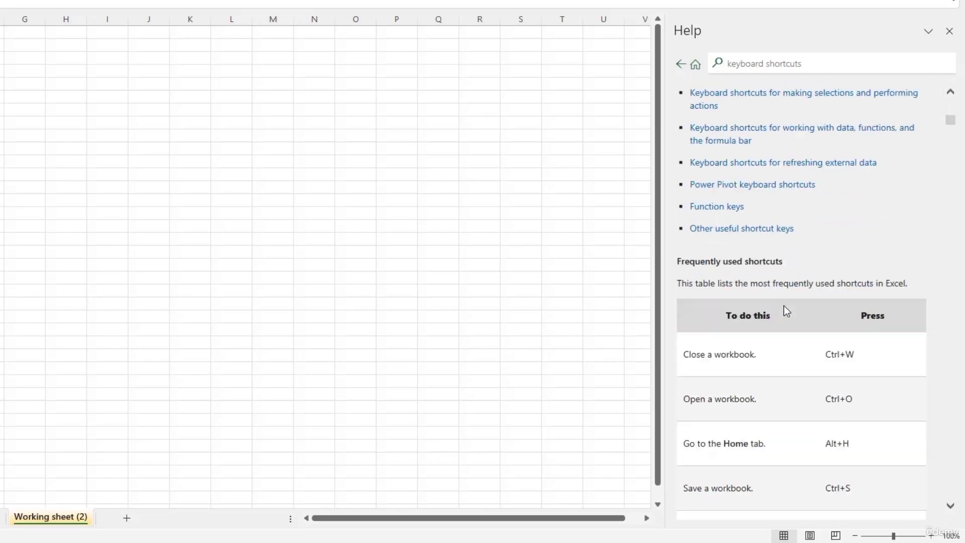
scroll(784, 307, down, 4)
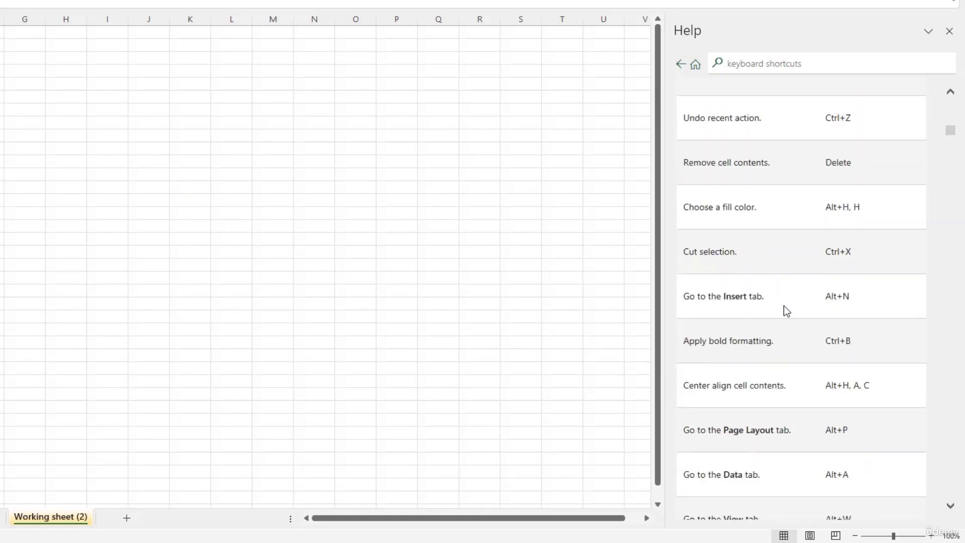
scroll(783, 310, down, 10)
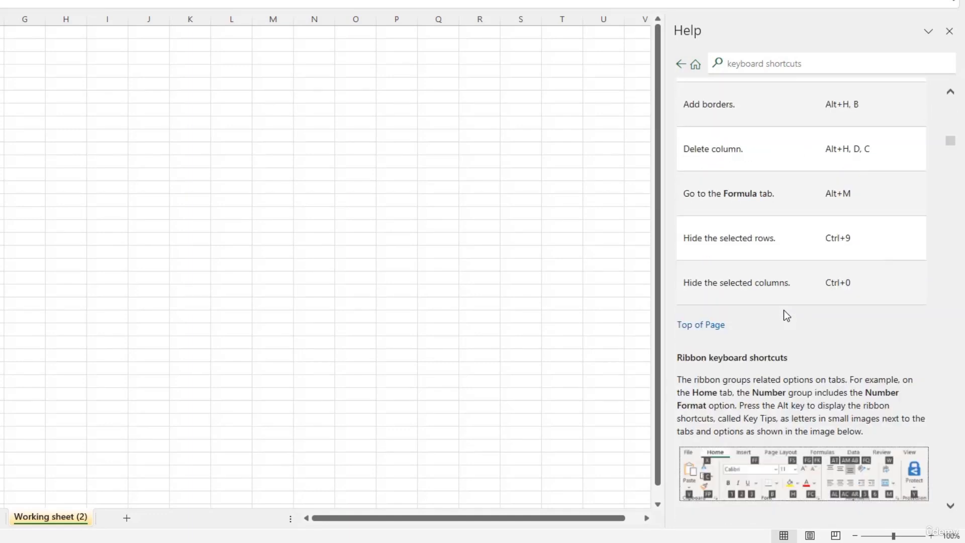
scroll(783, 310, up, 3)
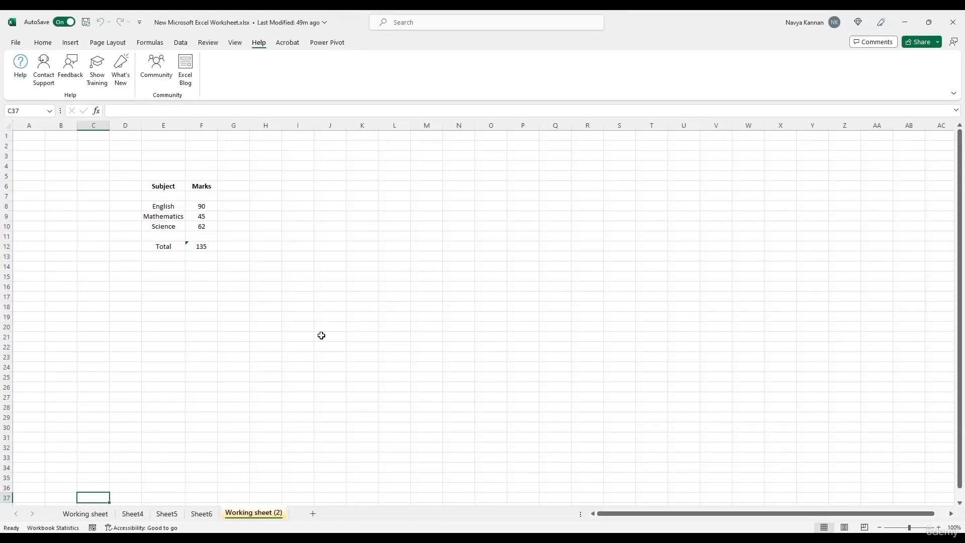
key(alt)
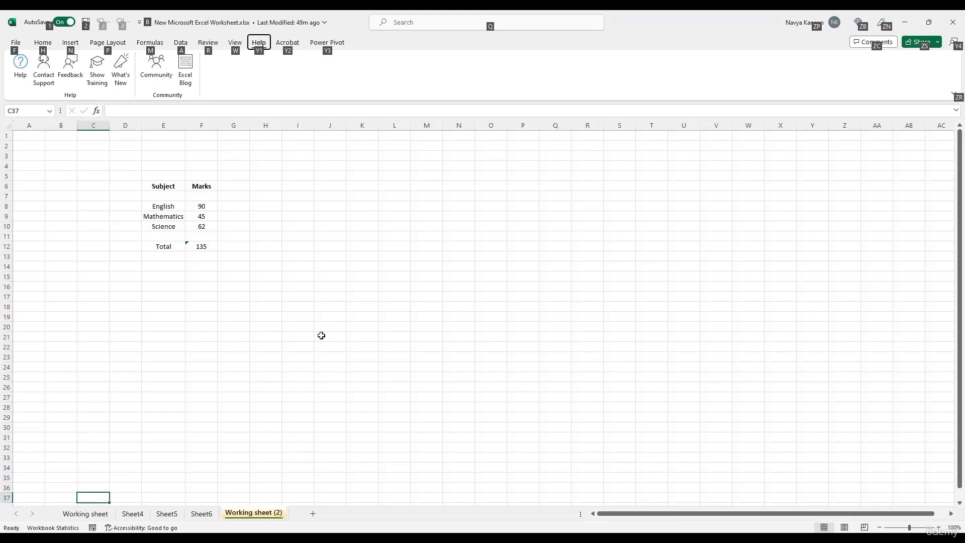
click(350, 278)
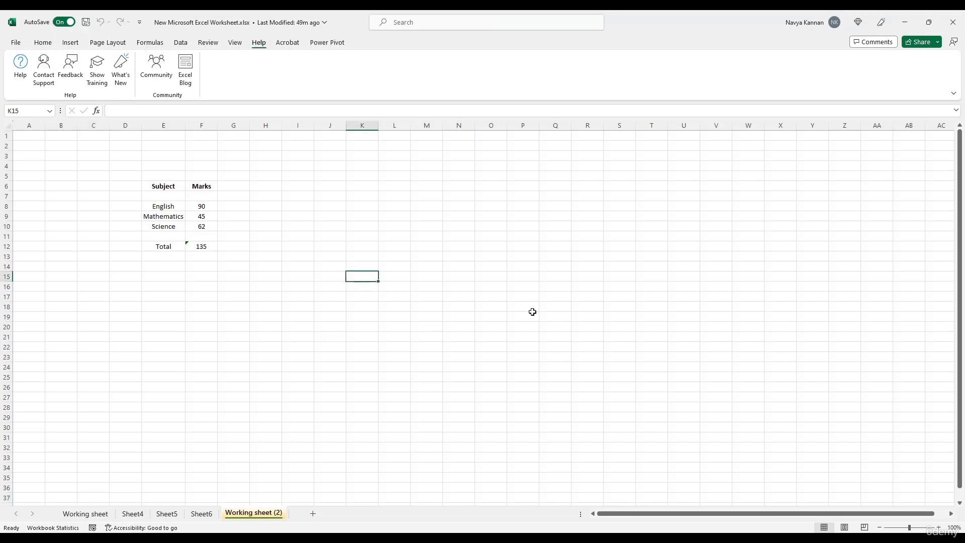
click(938, 527)
click(938, 527)
click(938, 528)
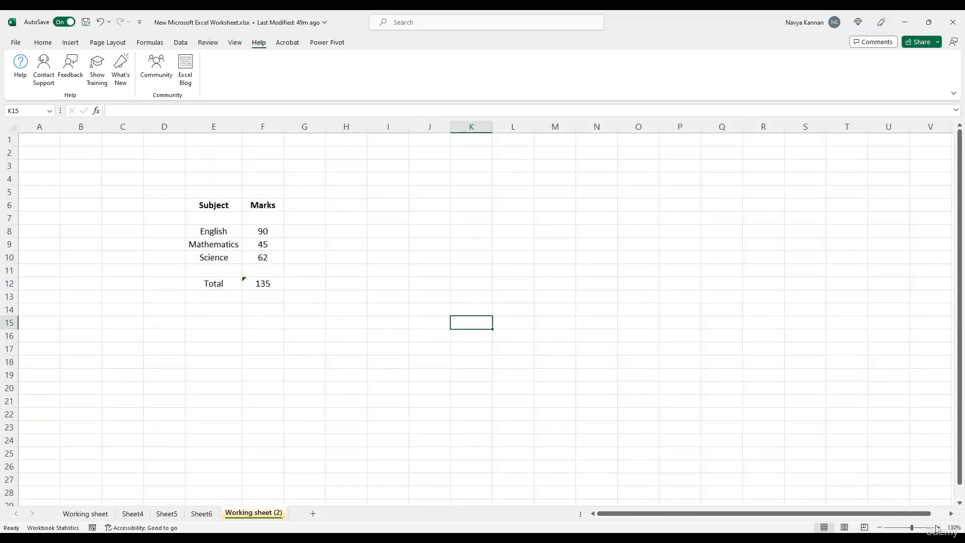
click(938, 527)
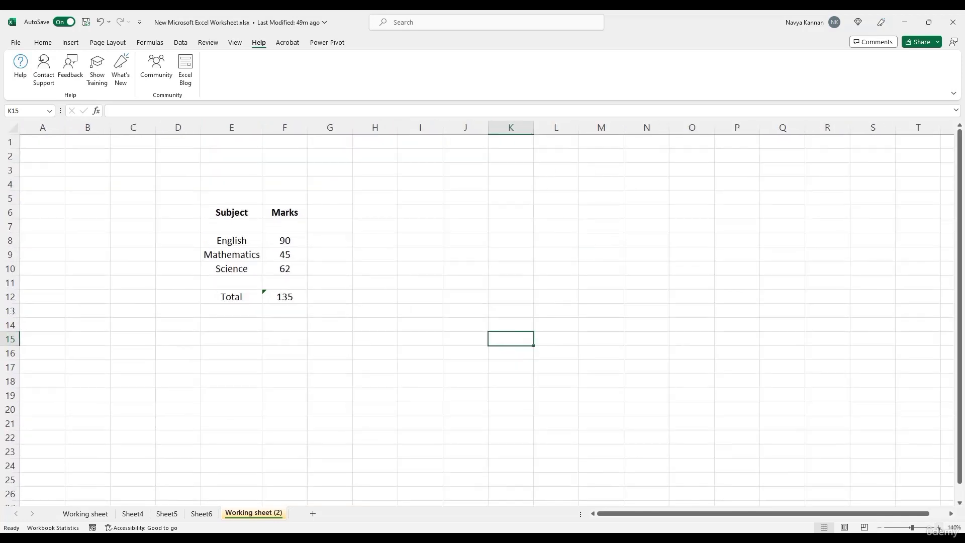
click(879, 528)
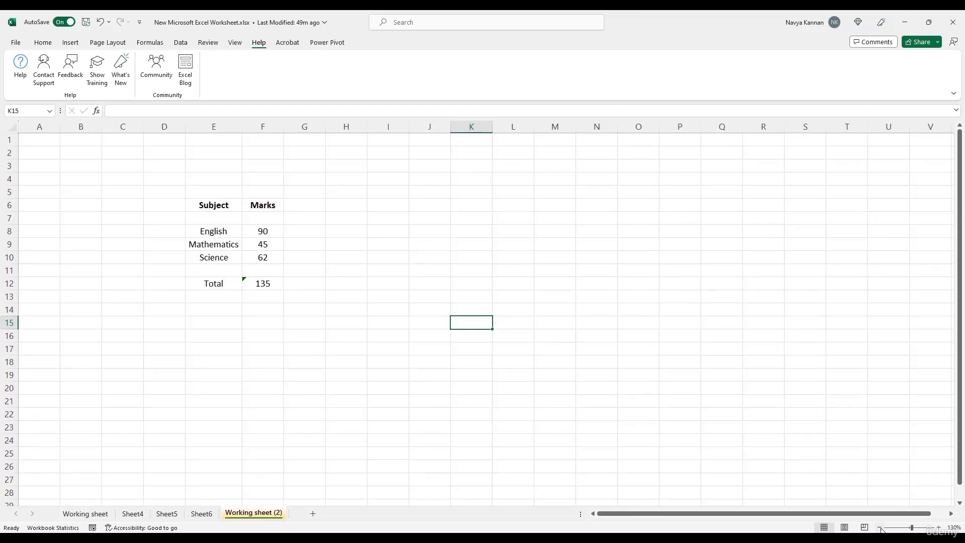
click(879, 528)
click(879, 529)
click(879, 528)
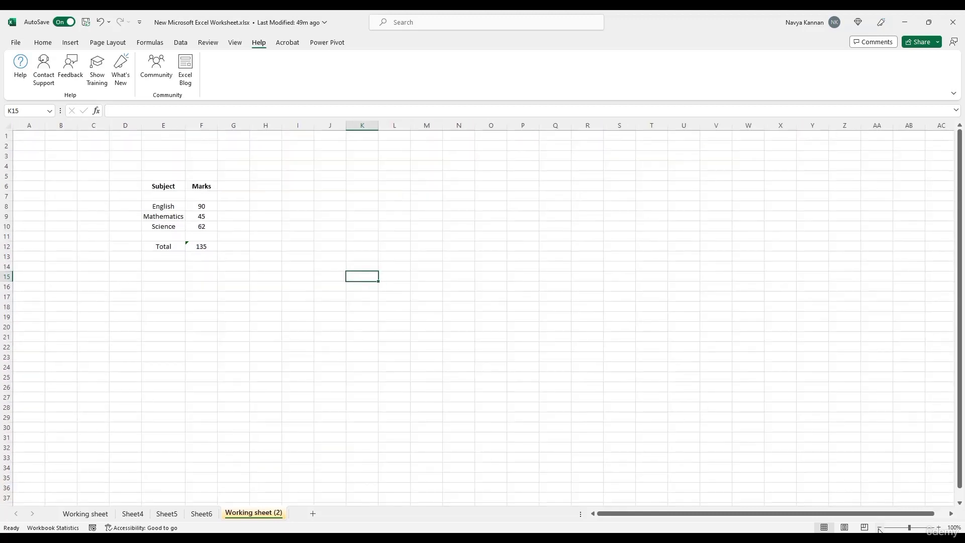
click(879, 528)
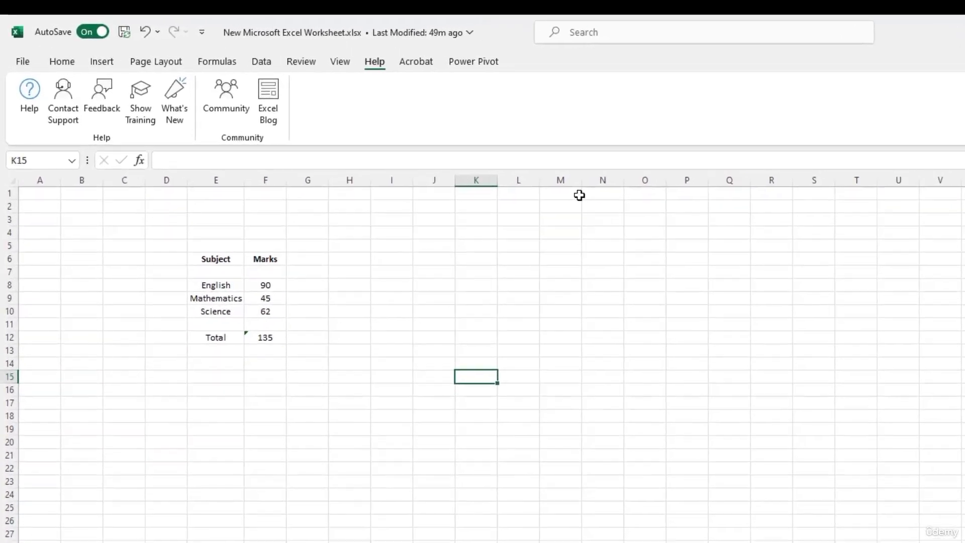
Step: Show the Navigation pane from the View tab and expand Working sheet's ranges
click(338, 62)
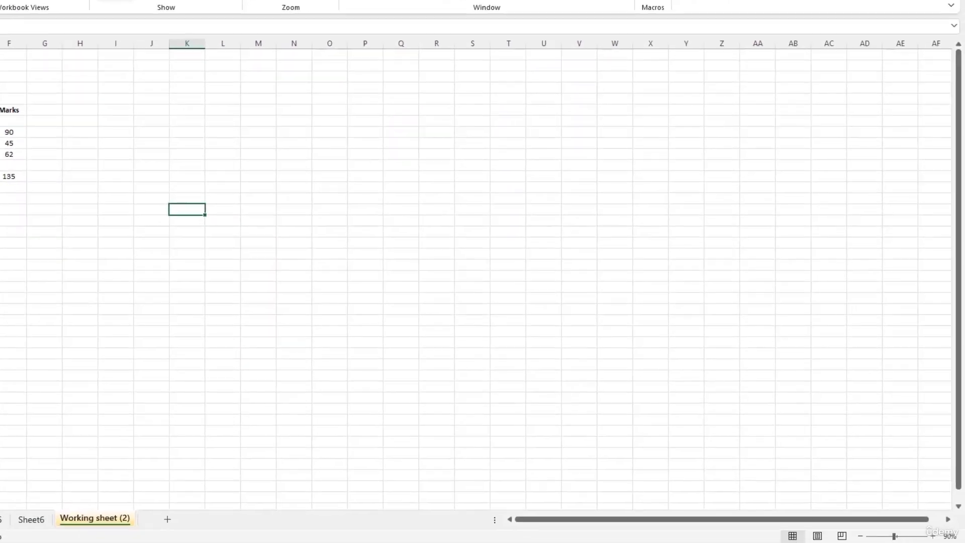
click(114, 0)
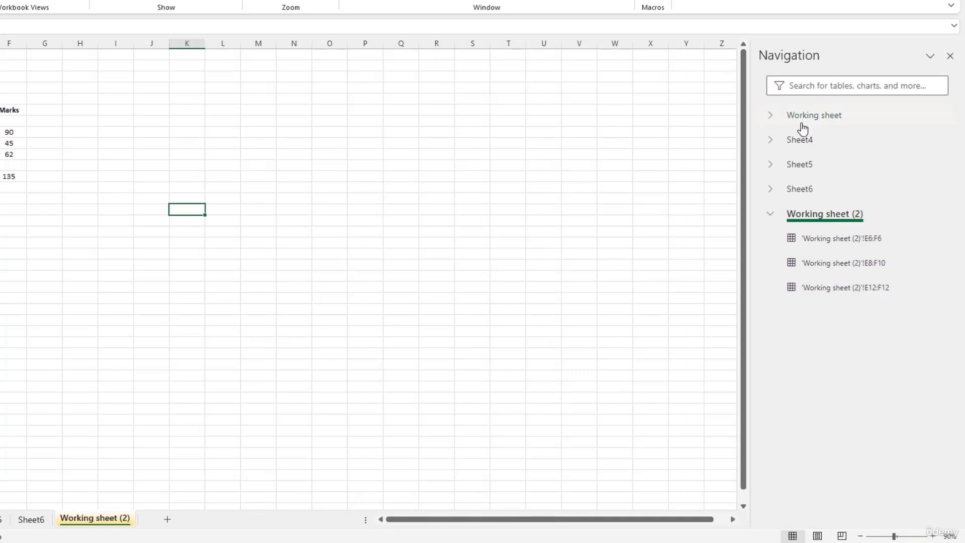
click(770, 141)
click(771, 115)
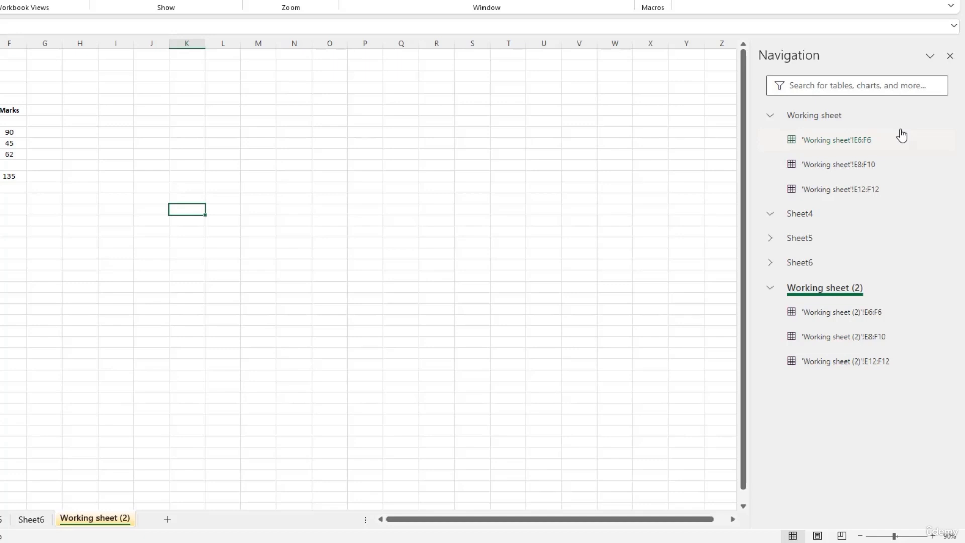
Step: Jump through Working sheet's ranges and Sheet4, ending at 'Working sheet (2)'!E8:F10
click(844, 191)
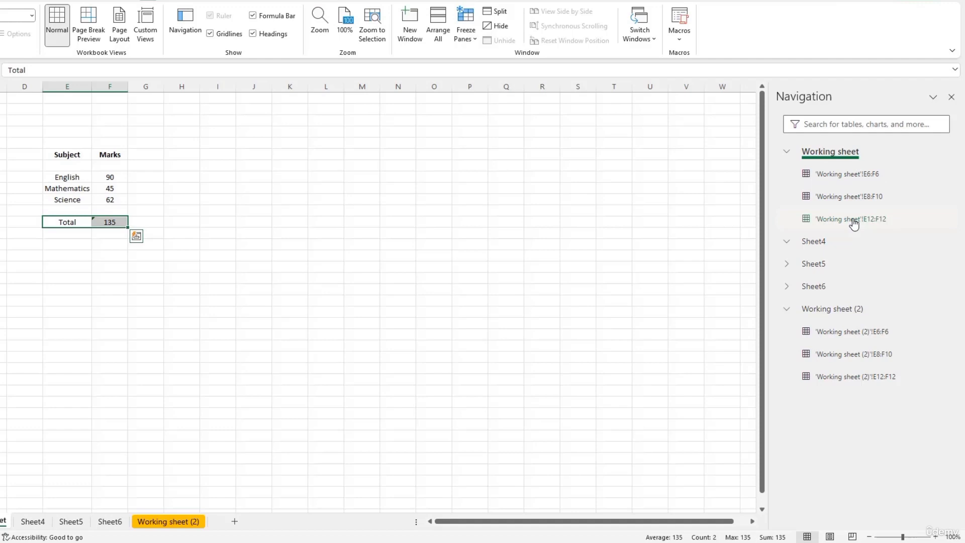
click(851, 201)
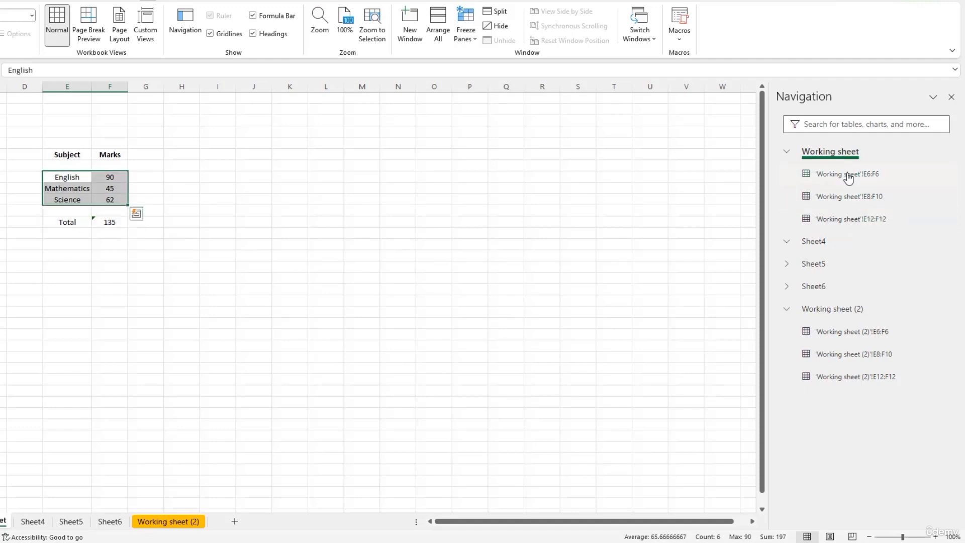
click(848, 176)
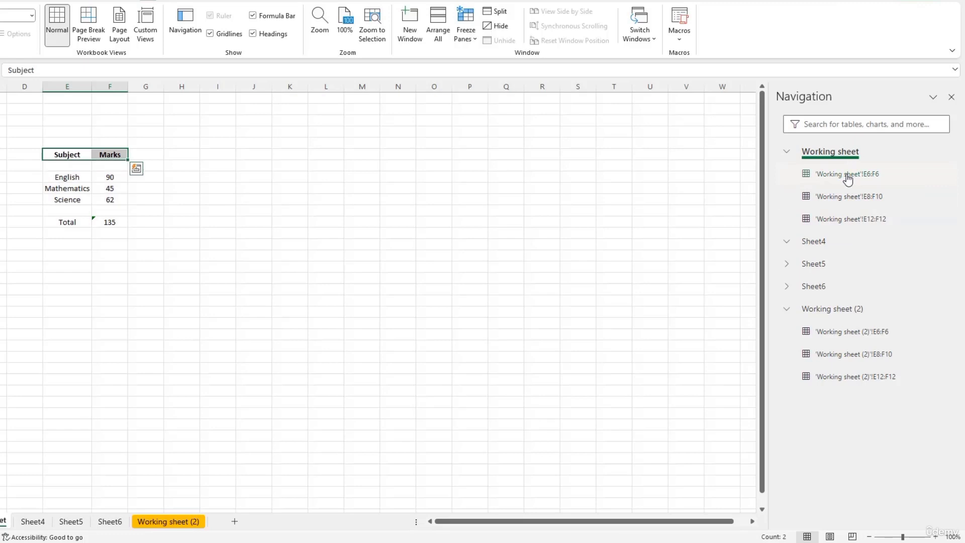
click(810, 244)
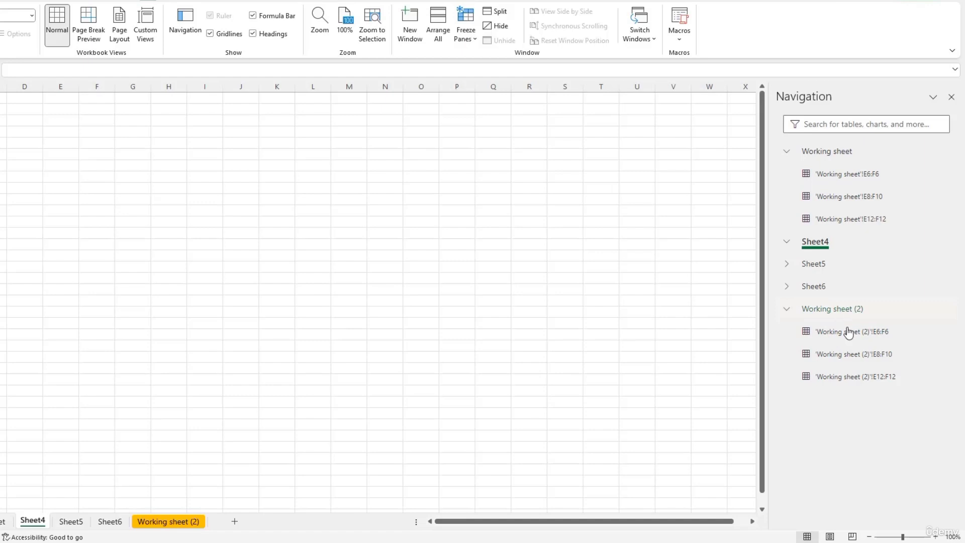
click(847, 355)
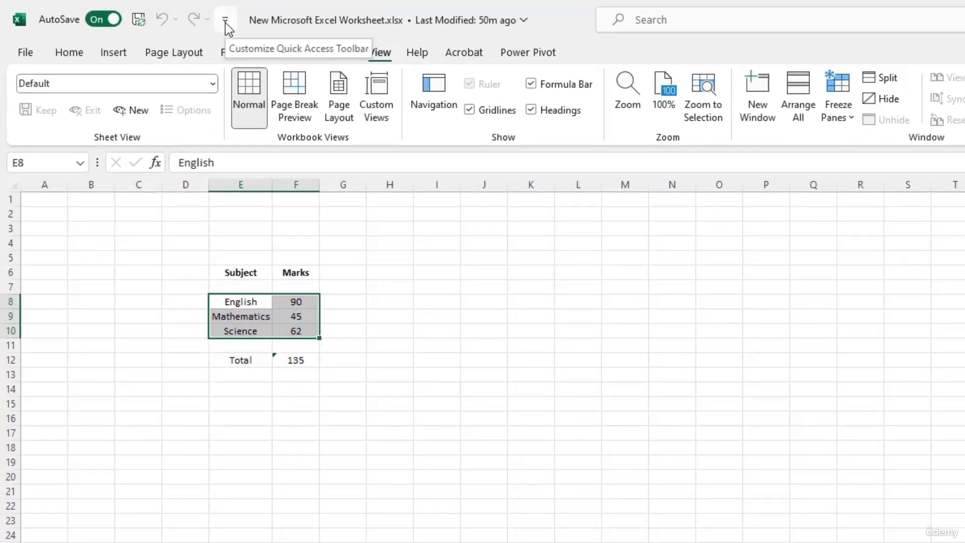
Step: Open the Customize Quick Access Toolbar list, then return to the worksheet showing Total 197
click(225, 23)
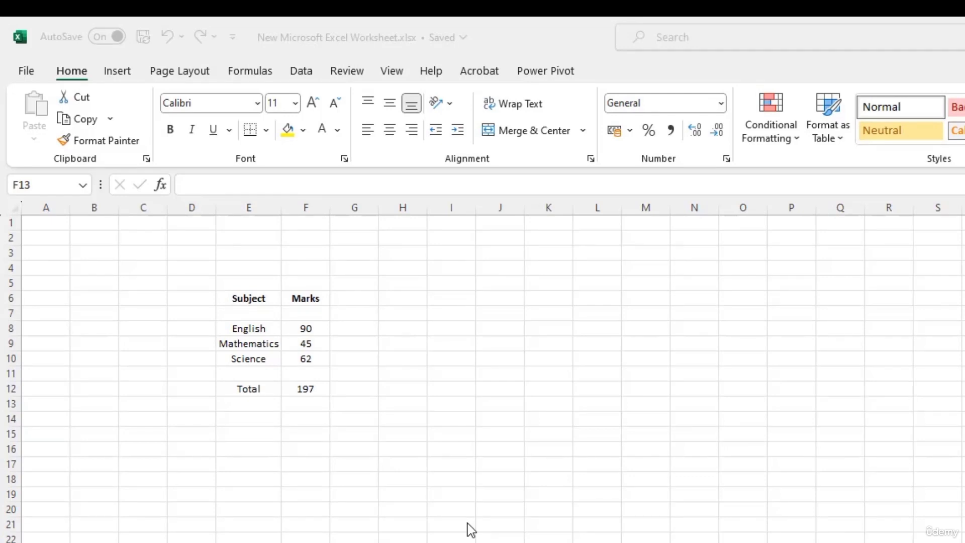
click(310, 387)
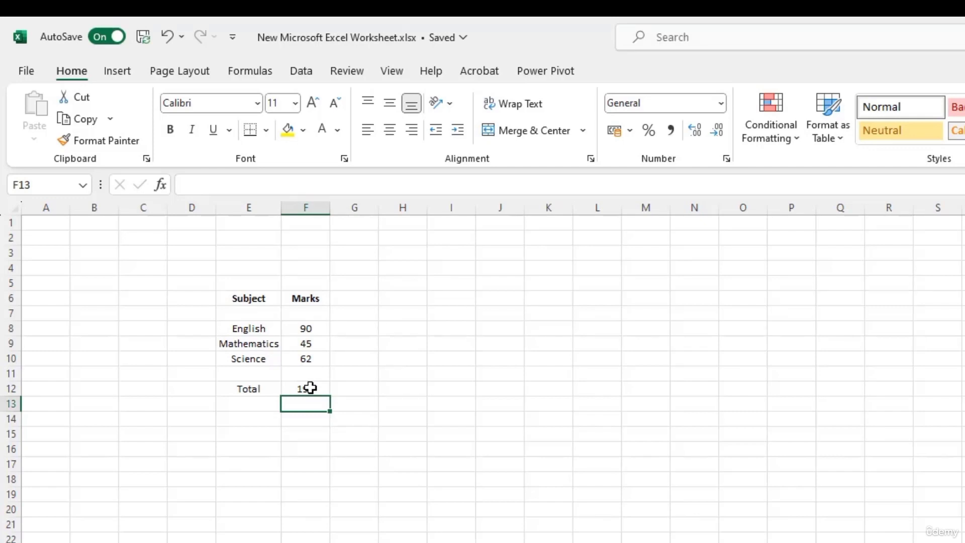
Step: Check that F12 totals with =SUM(F8:F10), then switch to Sheet4's pizza orders table
click(310, 387)
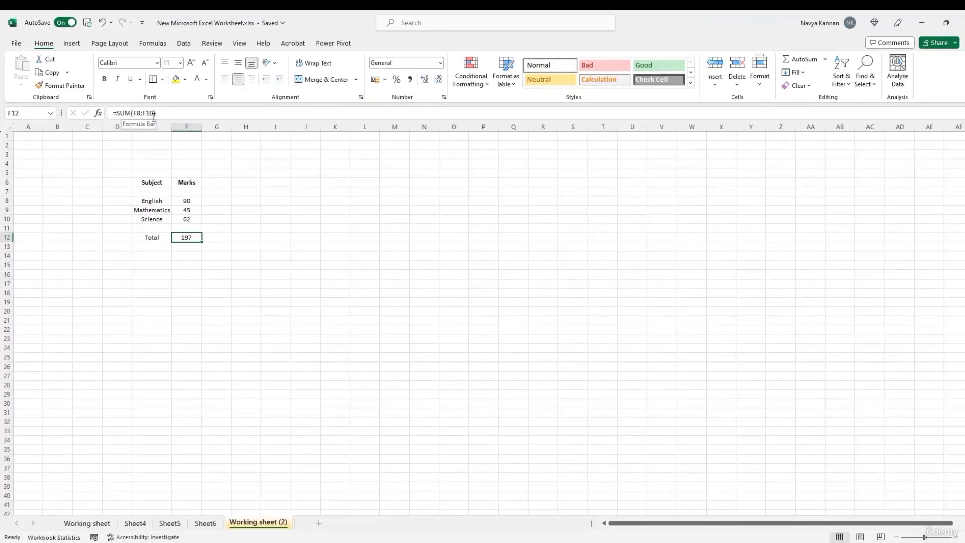
click(142, 523)
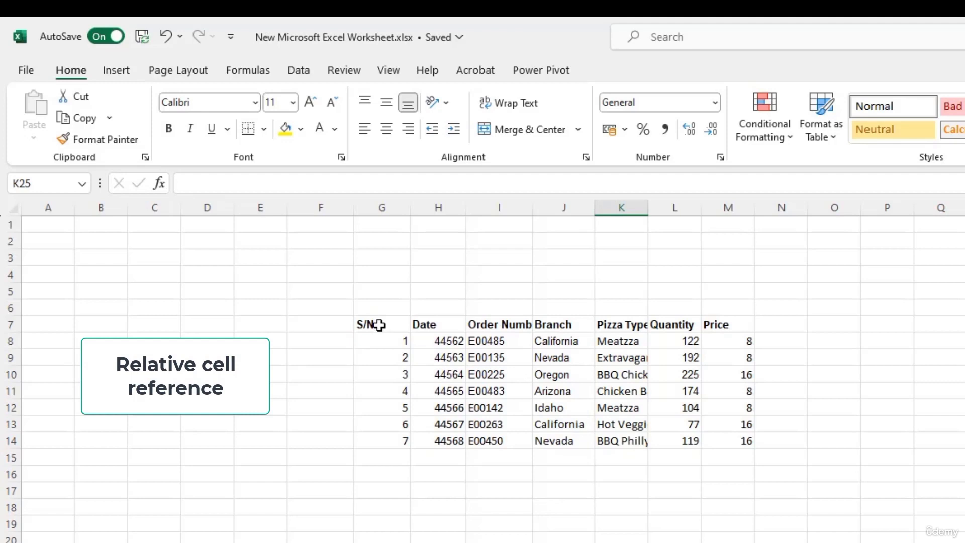
Step: Centre the pizza table's header labels in G7:M7
drag(380, 325, 714, 323)
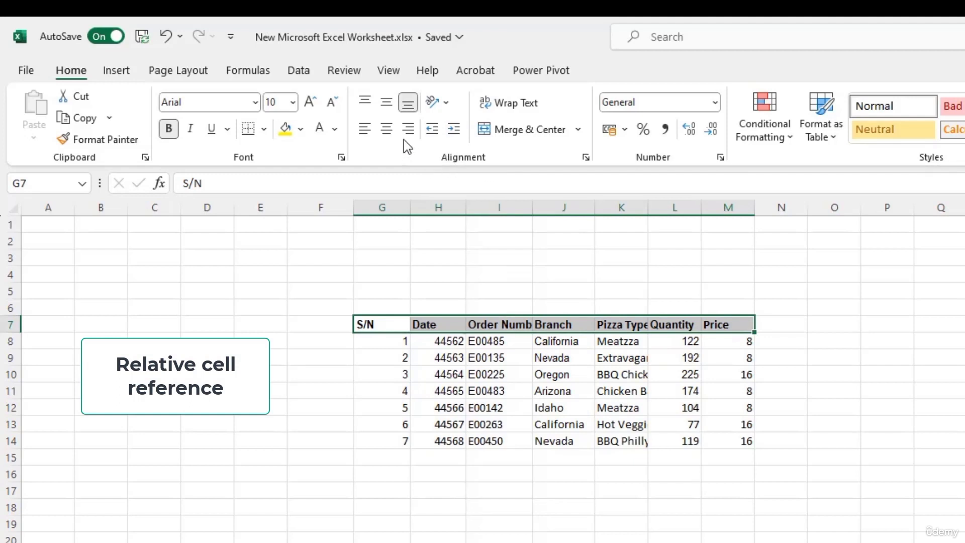
click(389, 132)
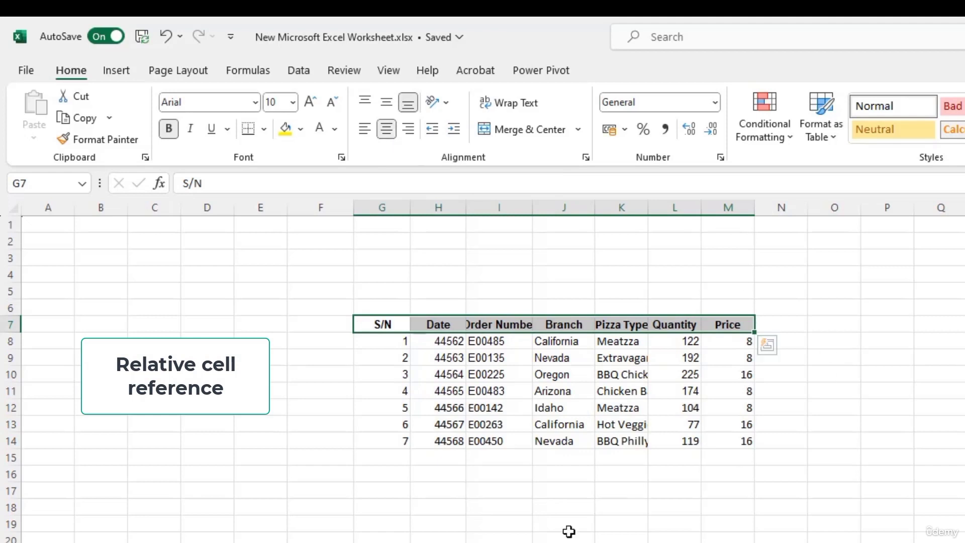
click(383, 327)
click(382, 327)
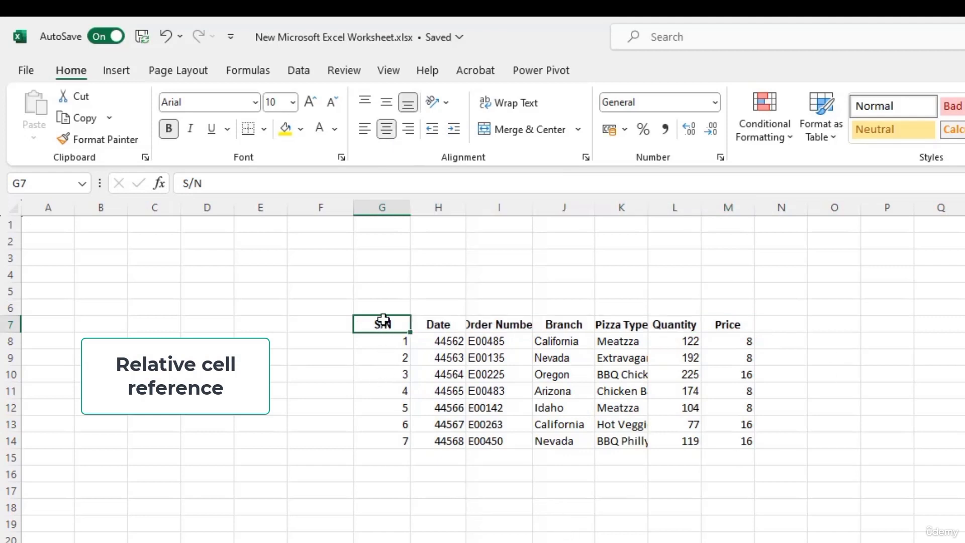
Step: Apply All Borders to the whole pizza orders table G7:M14
drag(383, 320, 722, 440)
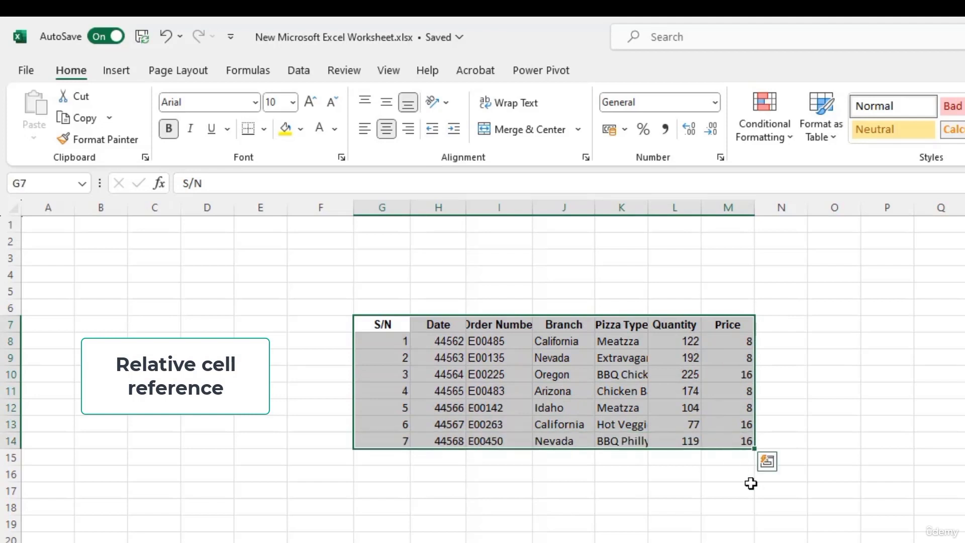
click(265, 130)
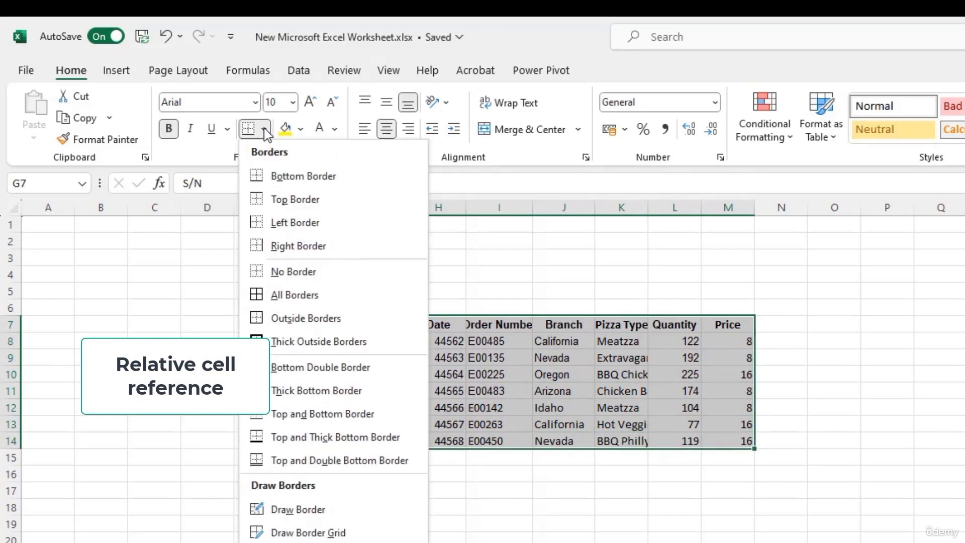
click(298, 298)
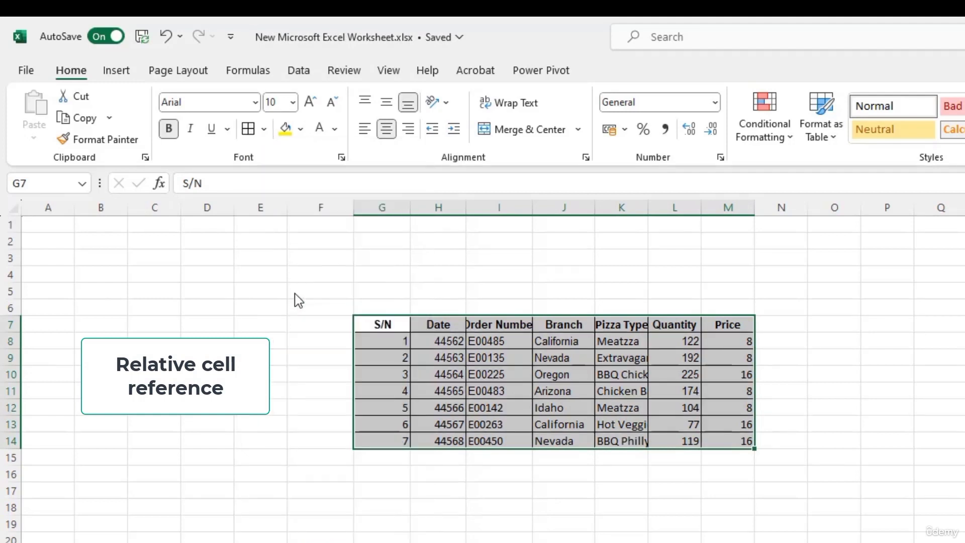
click(527, 260)
click(501, 324)
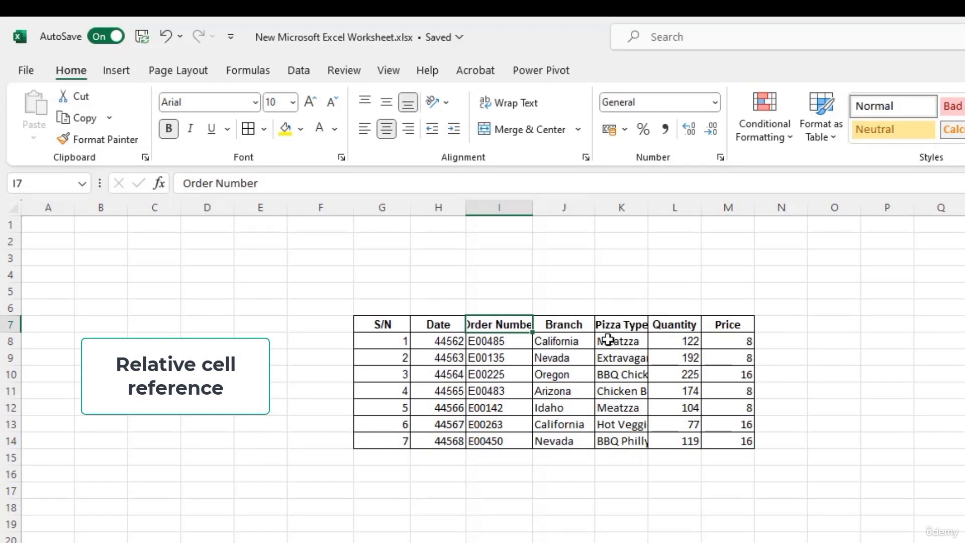
Step: AutoFit column K to the pizza names and column I to the Order Number heading
double_click(647, 209)
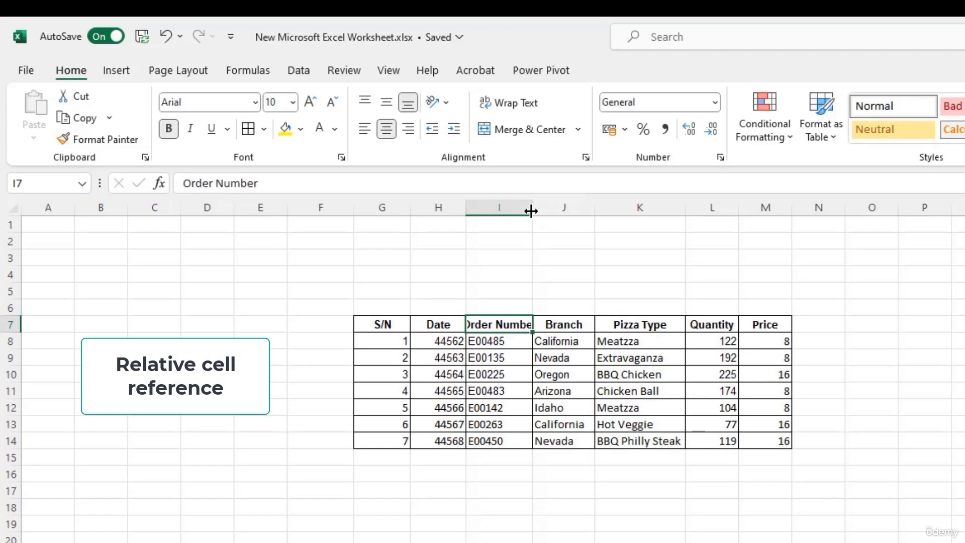
double_click(531, 211)
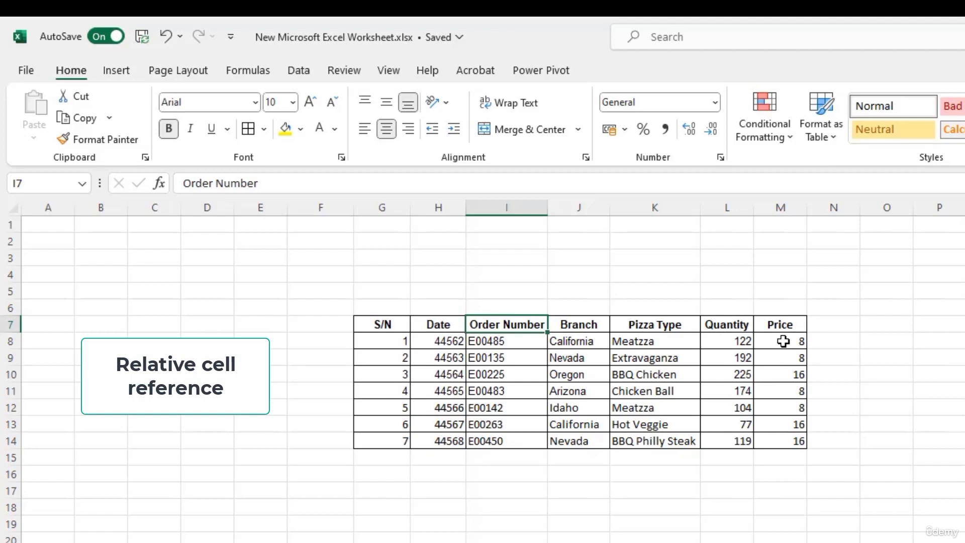
click(816, 326)
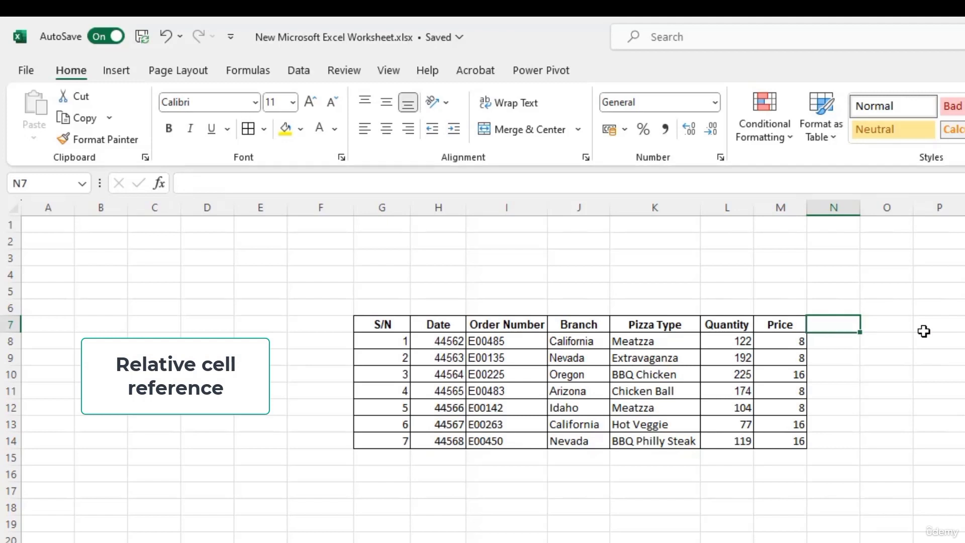
Step: Enter the 'Total Price' header in N7 and widen column N to fit it
text(Total)
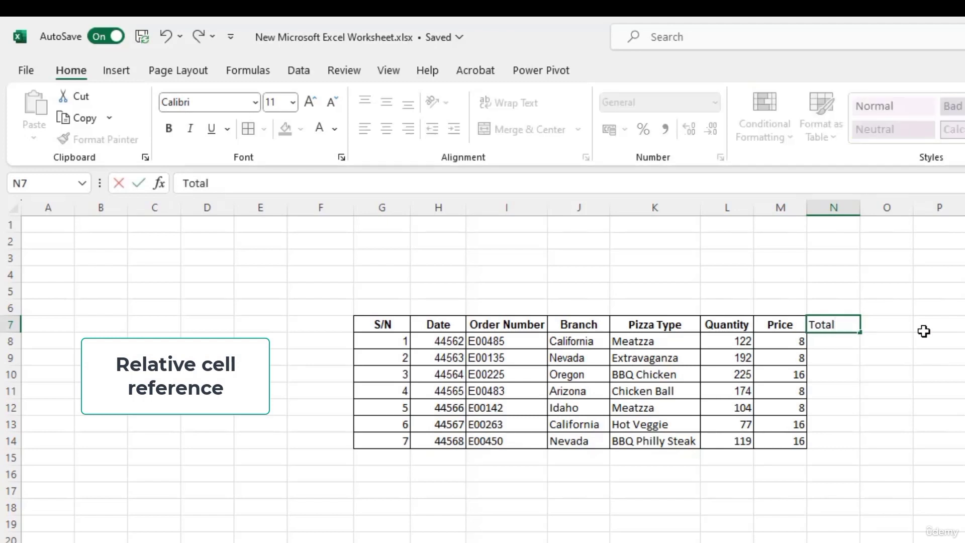
text( Price)
key(Return)
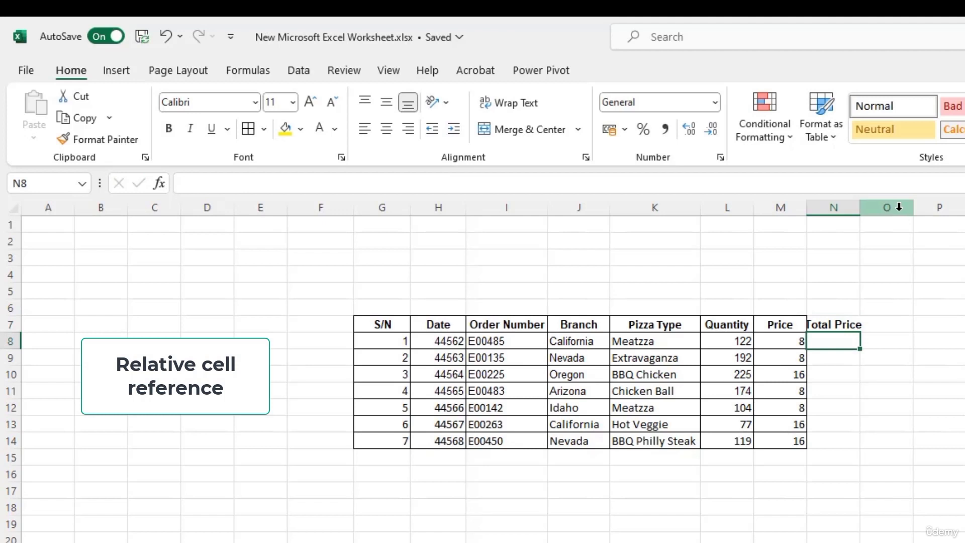
drag(859, 207, 871, 202)
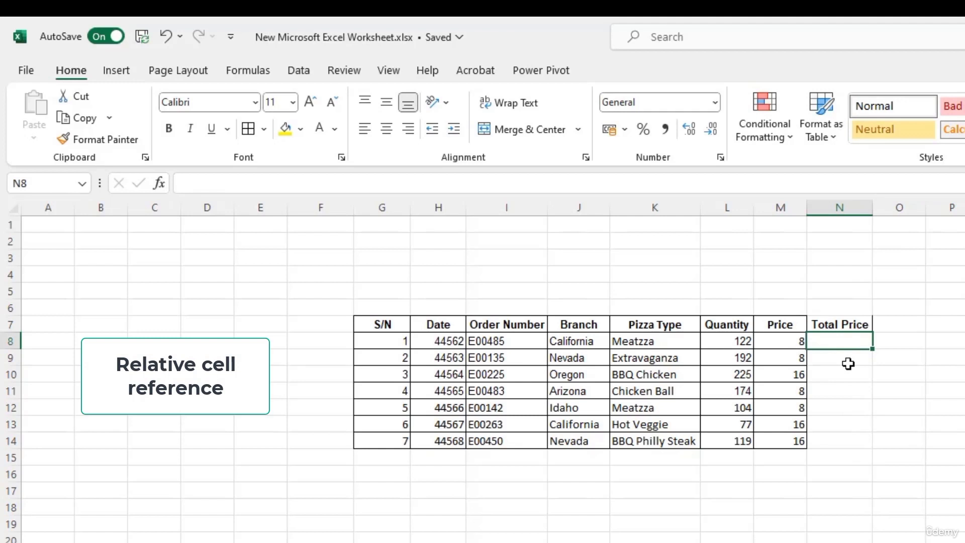
Step: Enter =L8*M8 in N8 to multiply Quantity by Price, giving 976
text(=)
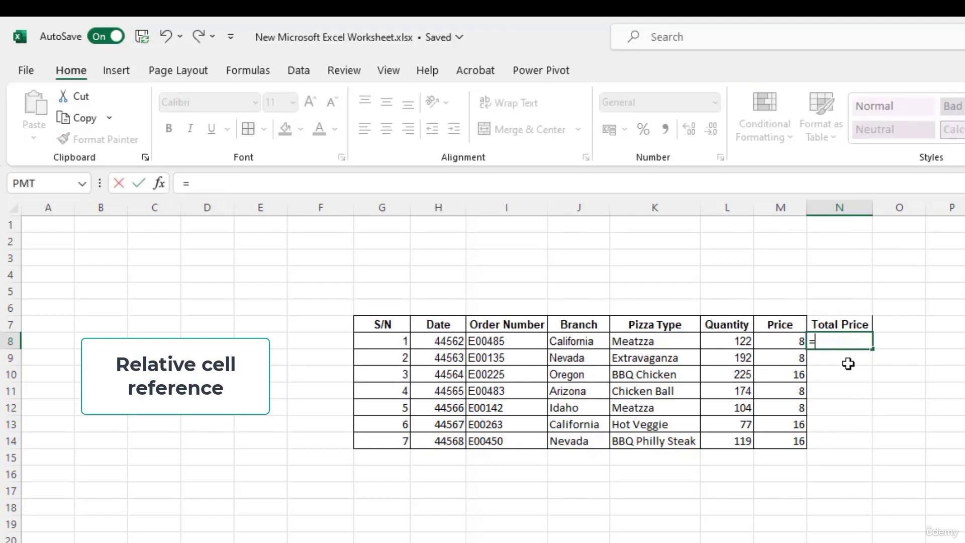
click(733, 341)
text(*)
click(785, 341)
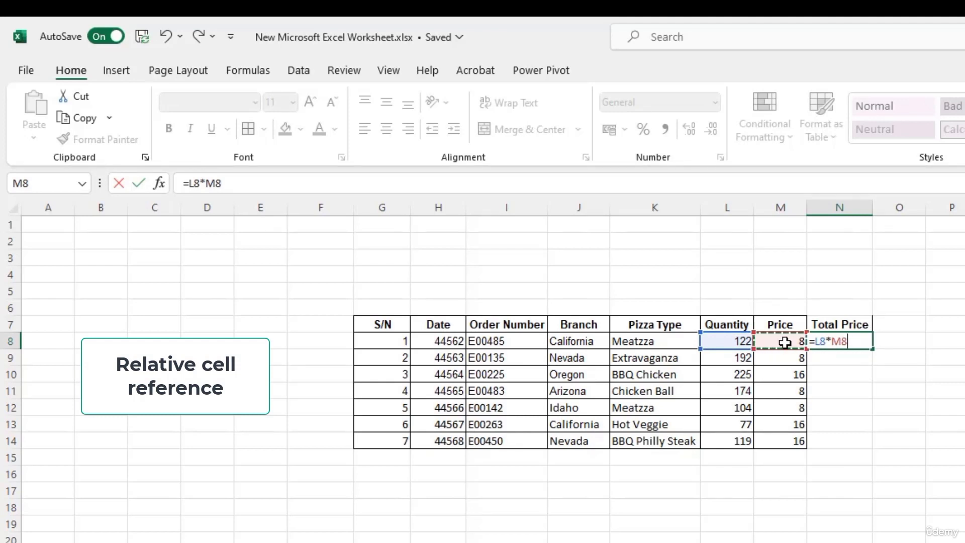
key(Return)
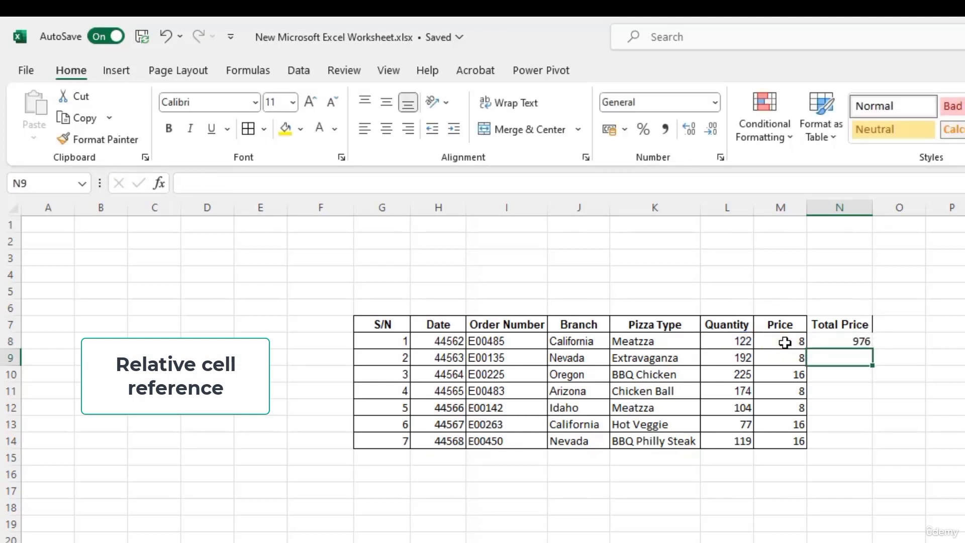
click(842, 341)
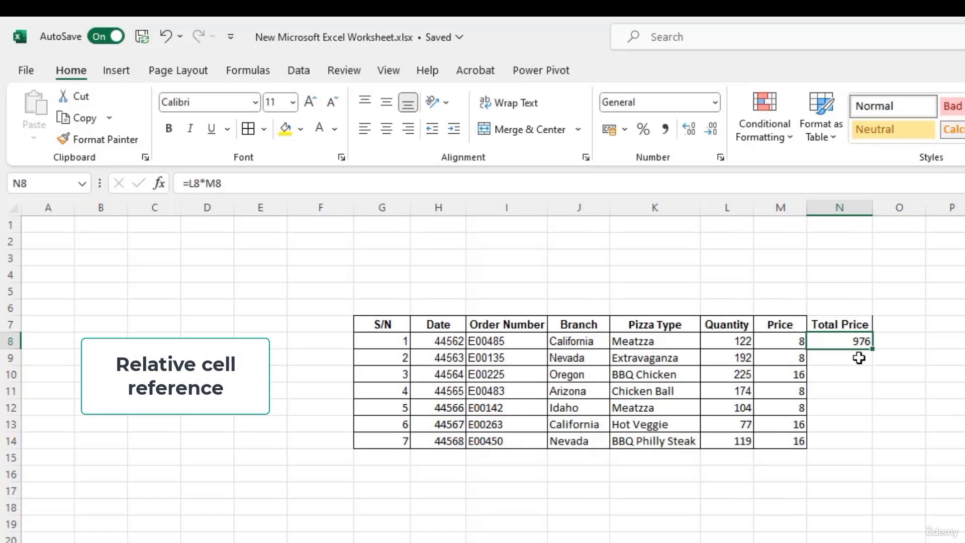
Step: Copy the N8 formula into N9 and compare the two, with N9 reading =L9*M9
key(ctrl+c)
click(853, 362)
key(ctrl+v)
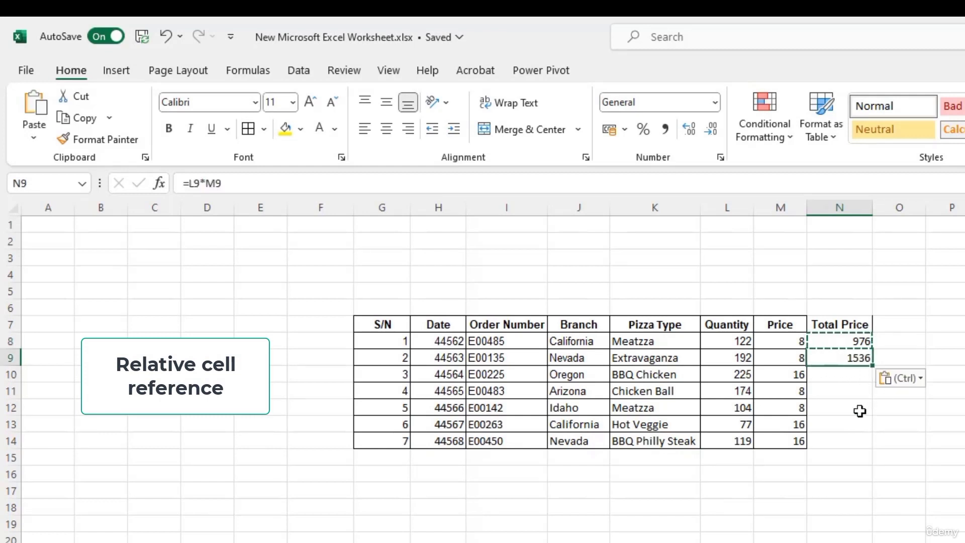
click(852, 344)
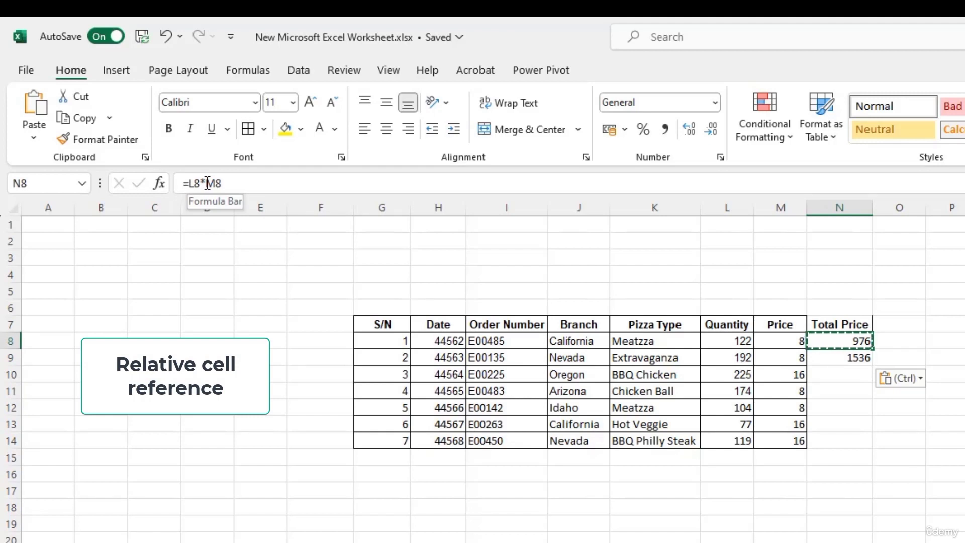
click(859, 359)
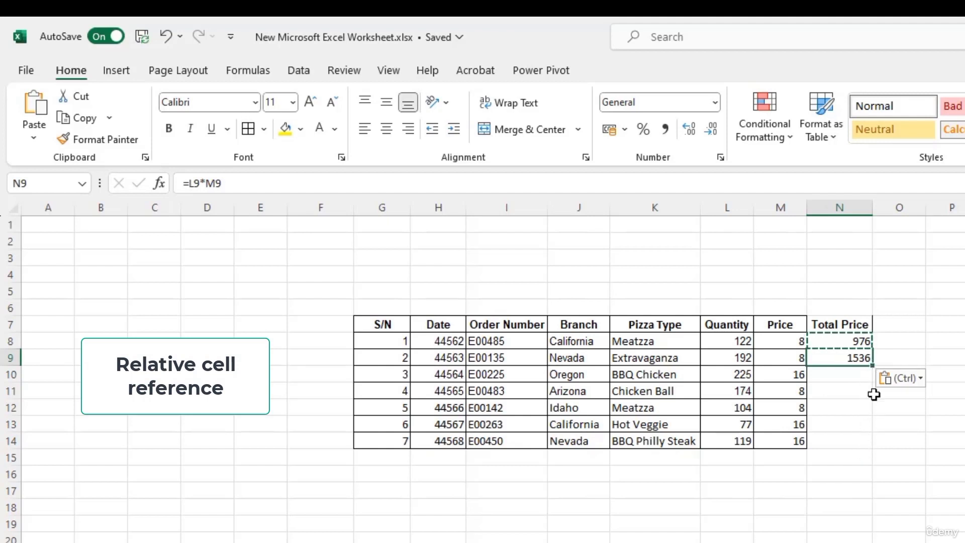
Step: Fill the Total Price formula down through N14 and check the adjusted formulas in N9 and N10
drag(875, 366, 872, 393)
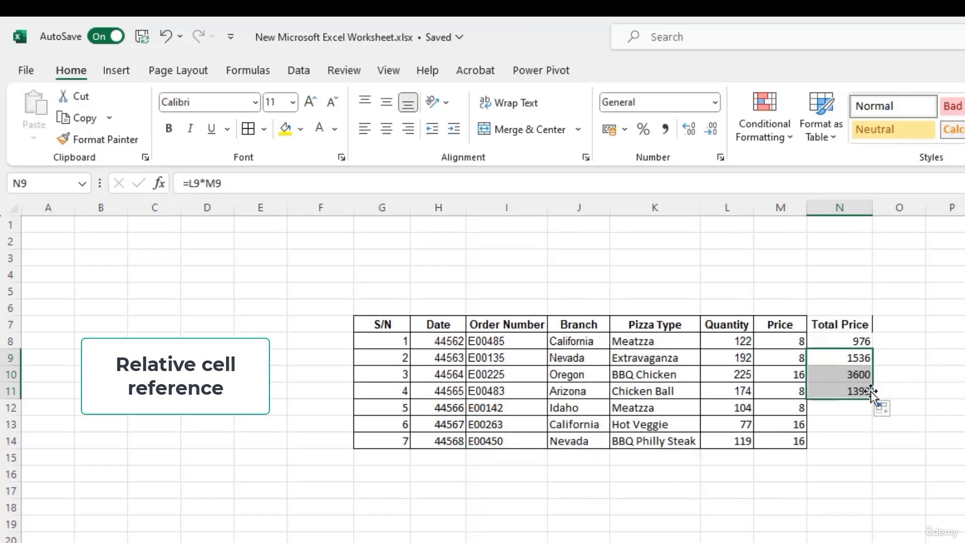
click(830, 444)
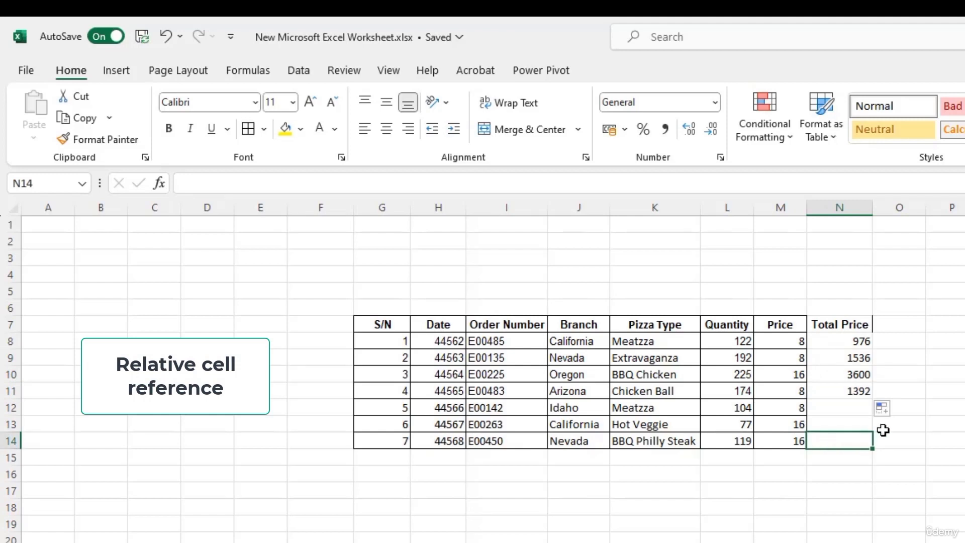
key(shift+Up)
key(shift+Up)
key(shift+Up)
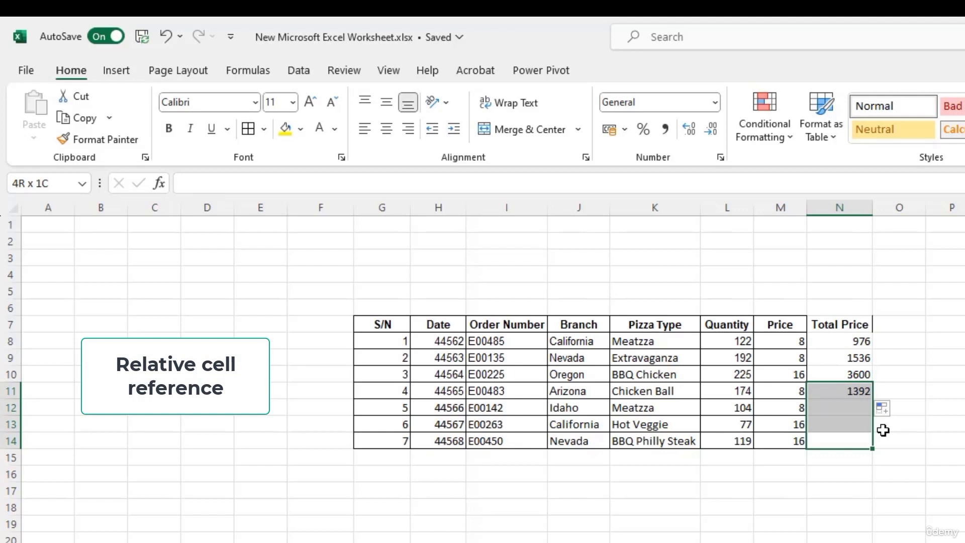
key(ctrl+d)
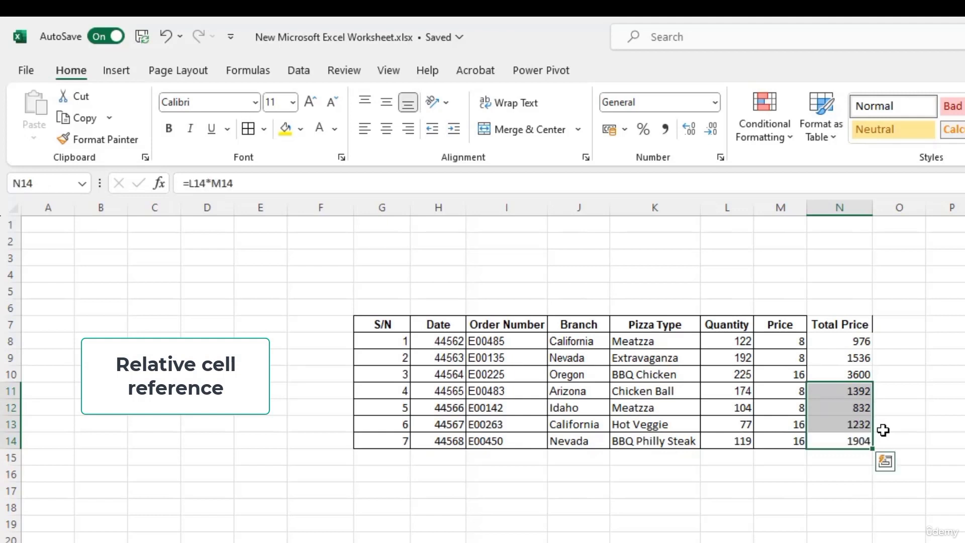
click(887, 391)
click(857, 344)
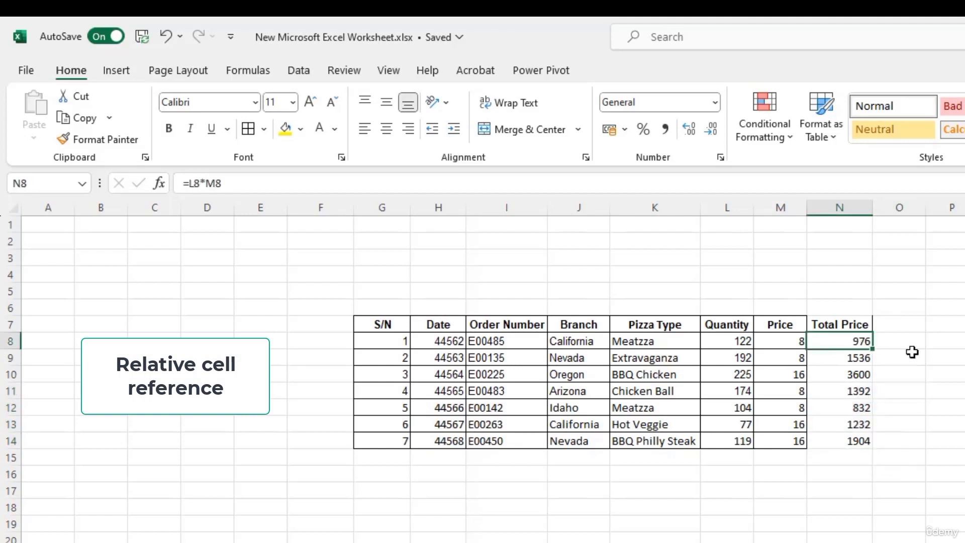
key(Down)
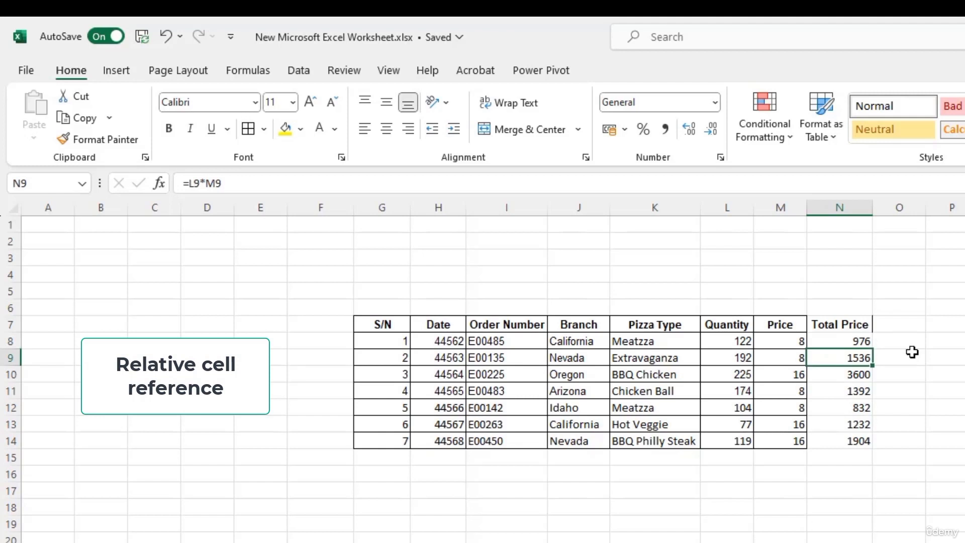
key(Down)
key(Down)
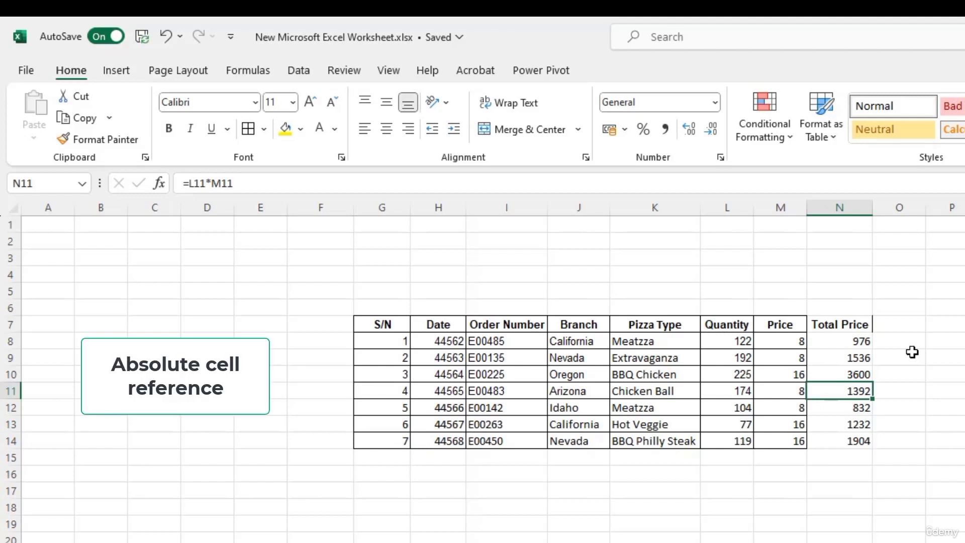
key(Down)
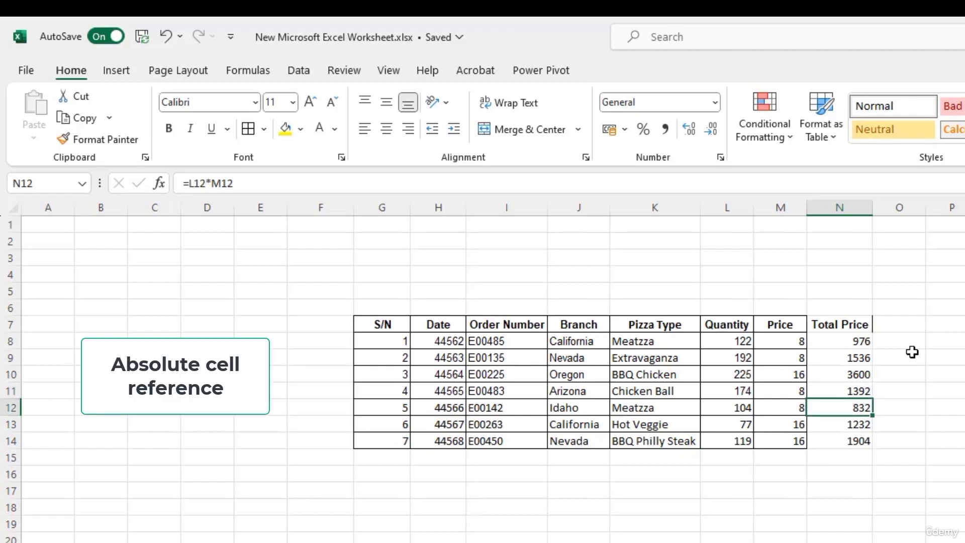
click(849, 345)
key(Down)
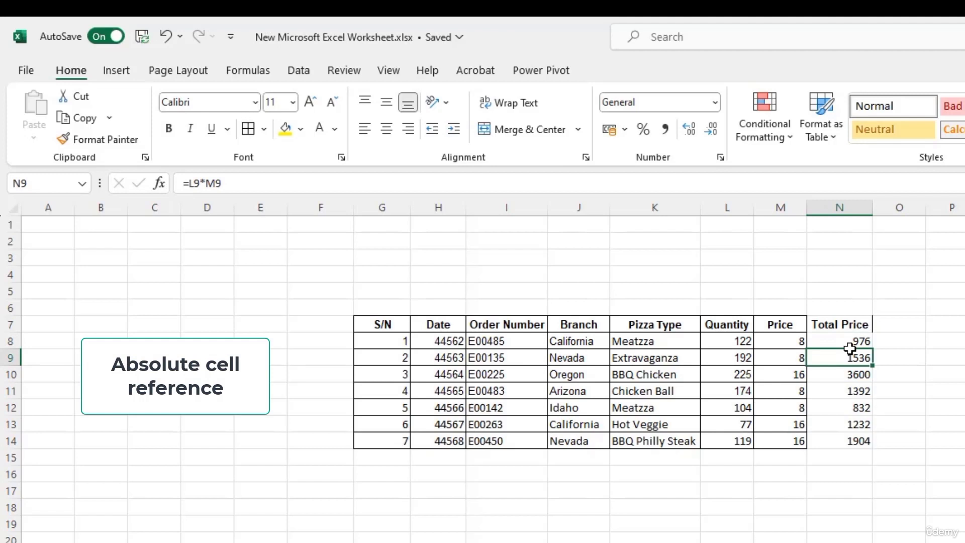
key(Down)
key(Down)
key(Down)
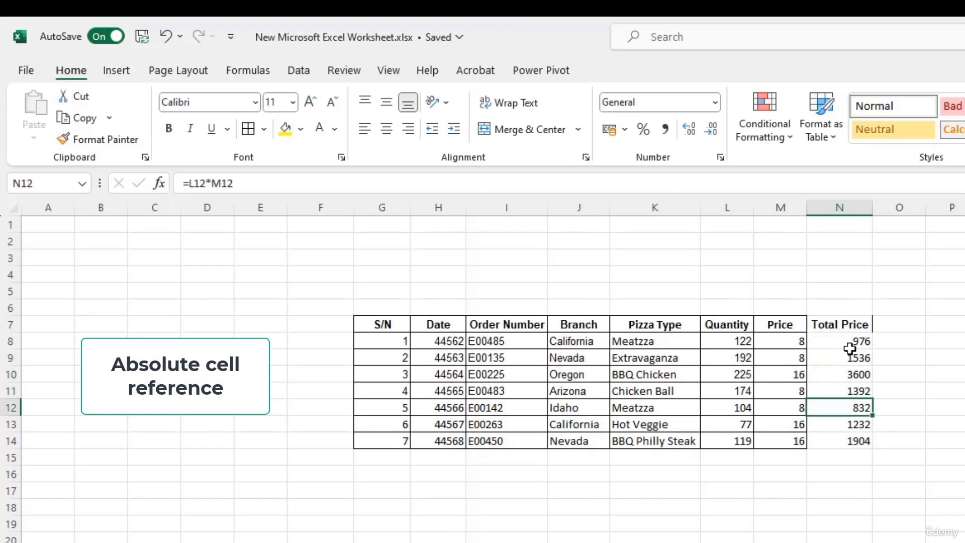
key(Down)
key(Down)
click(849, 347)
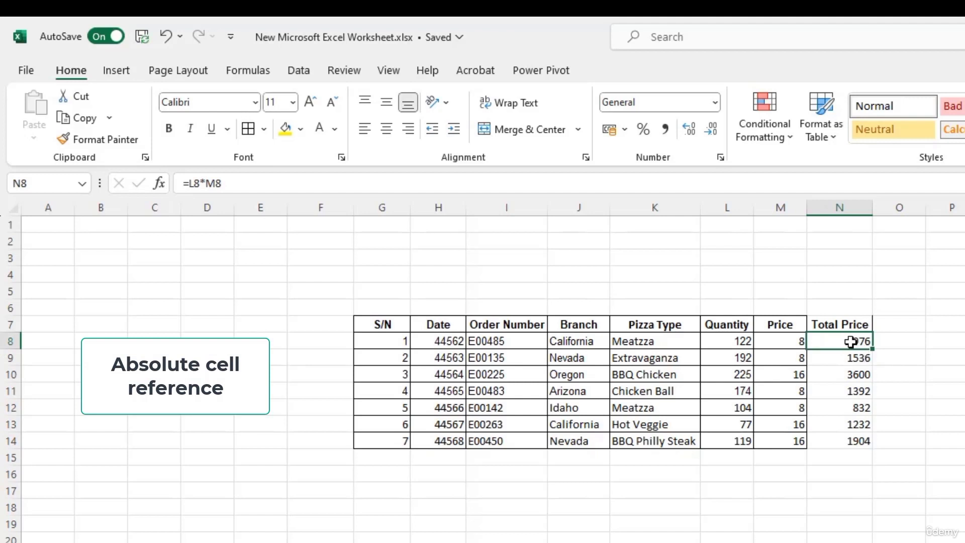
Step: Use F4 on both references to turn N8's formula into =$L$8*$M$8
click(193, 185)
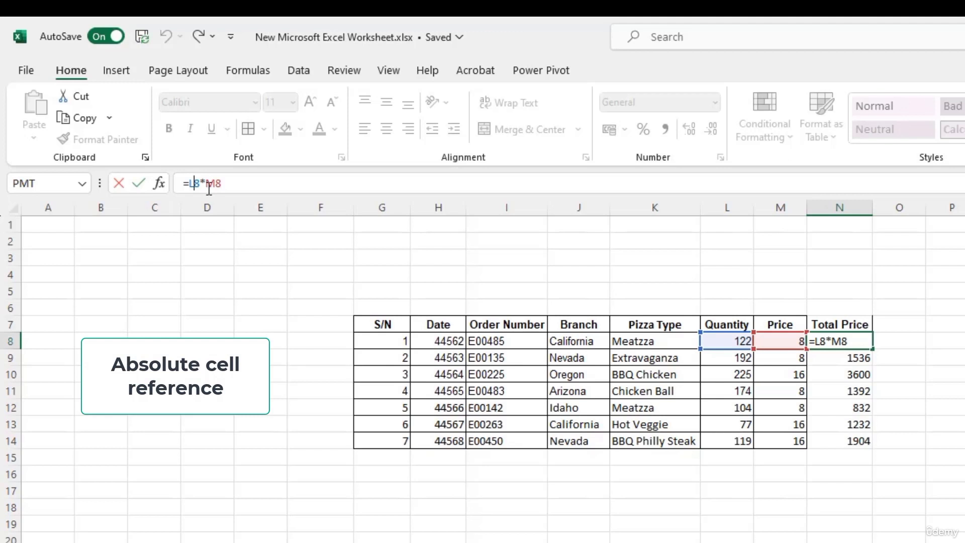
text($)
key(BackSpace)
key(Left)
key(F4)
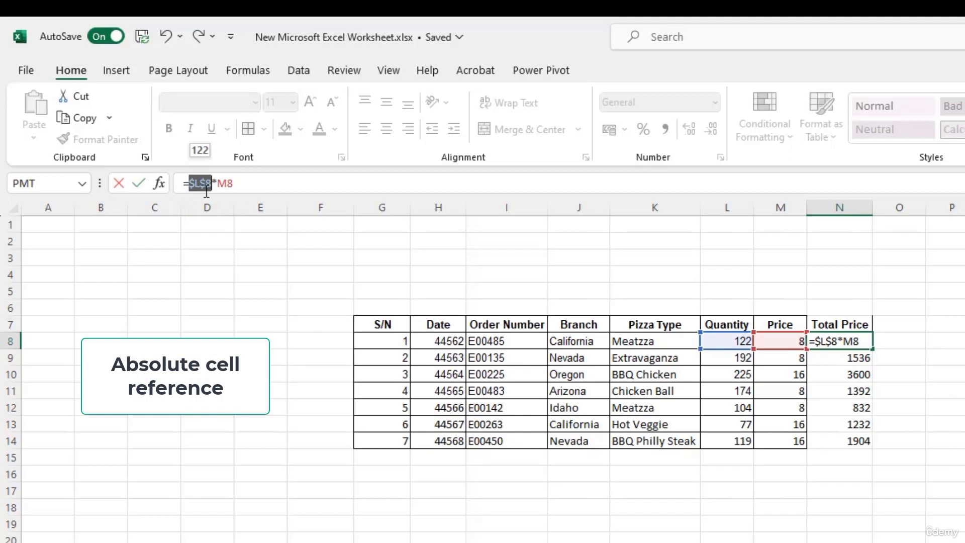
click(228, 184)
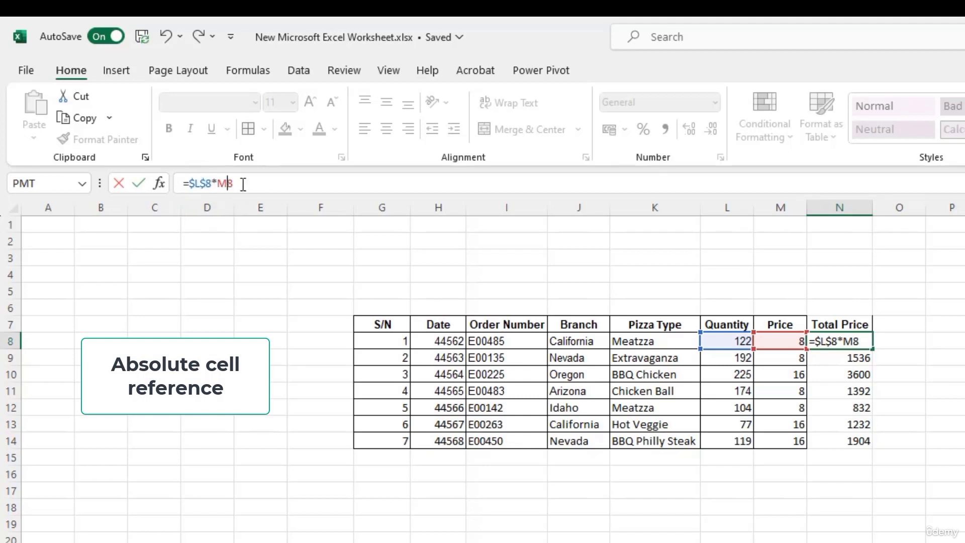
key(F4)
key(Return)
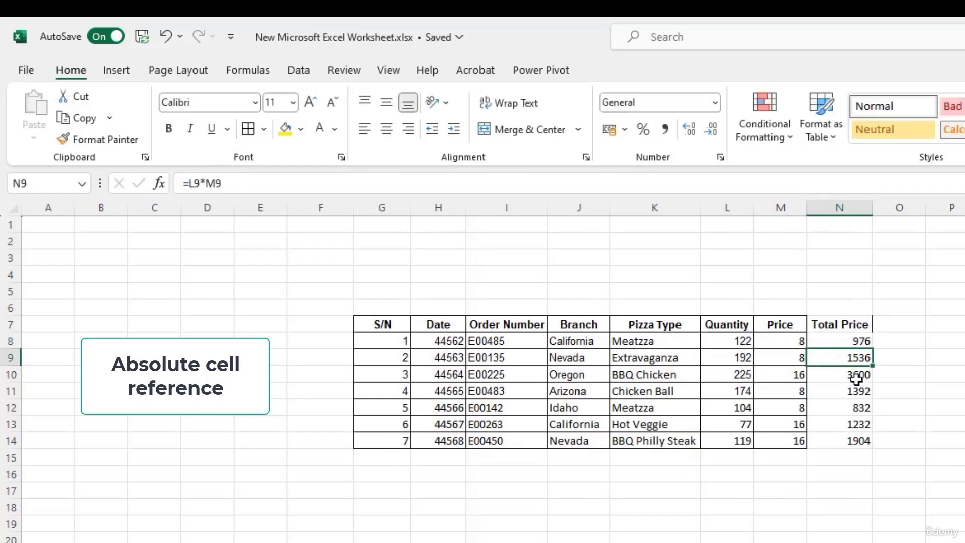
click(854, 341)
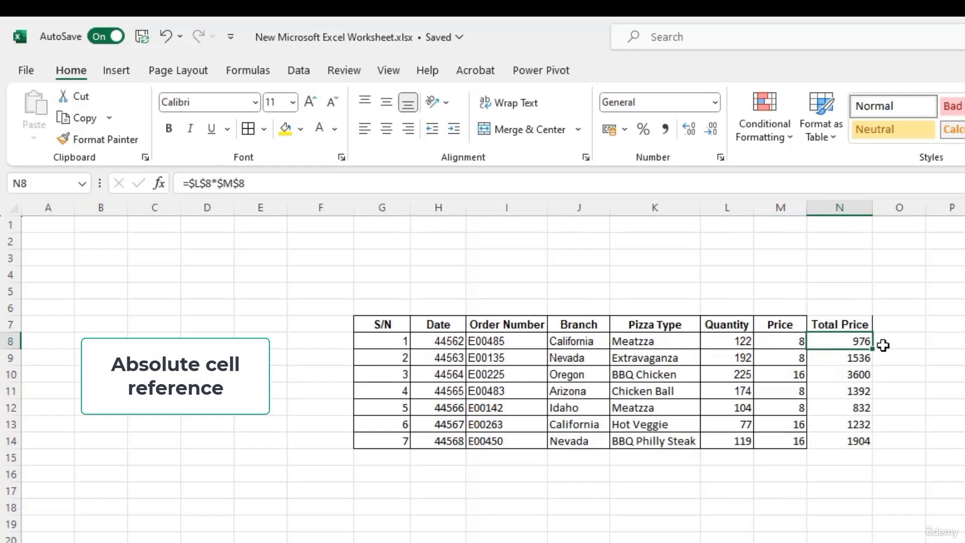
Step: Fill the =$L$8*$M$8 formula down to N14 and check that every copy still gives 976
double_click(873, 347)
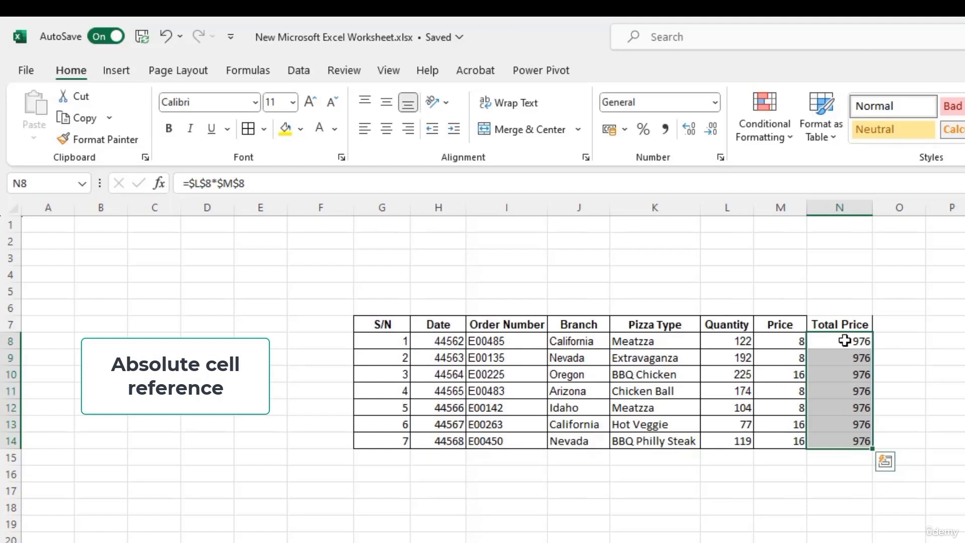
click(844, 341)
click(846, 358)
click(854, 340)
click(855, 360)
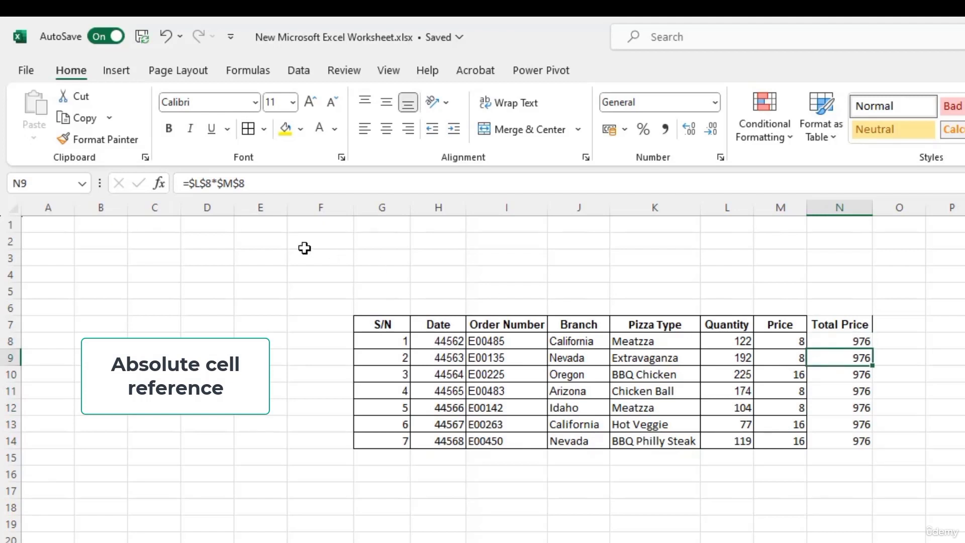
click(842, 375)
click(844, 390)
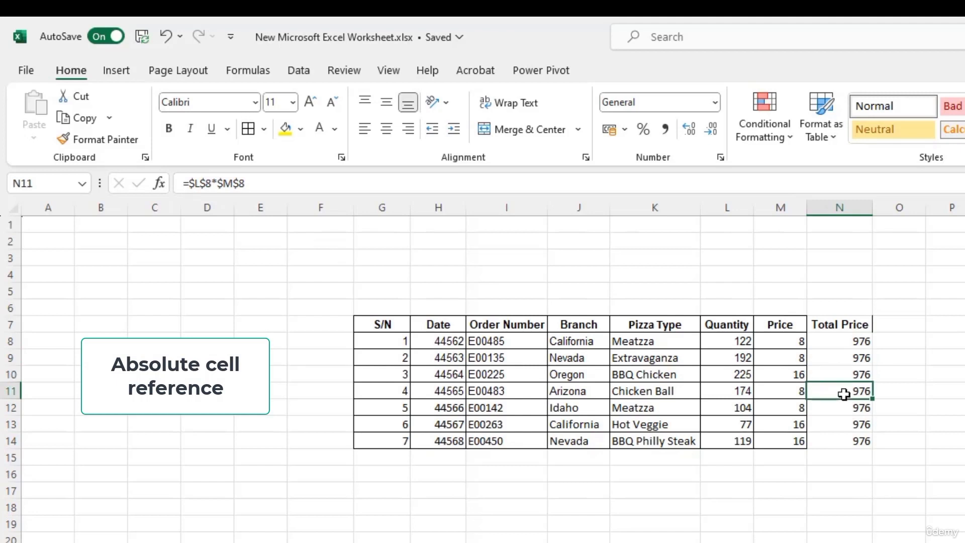
click(847, 408)
click(844, 422)
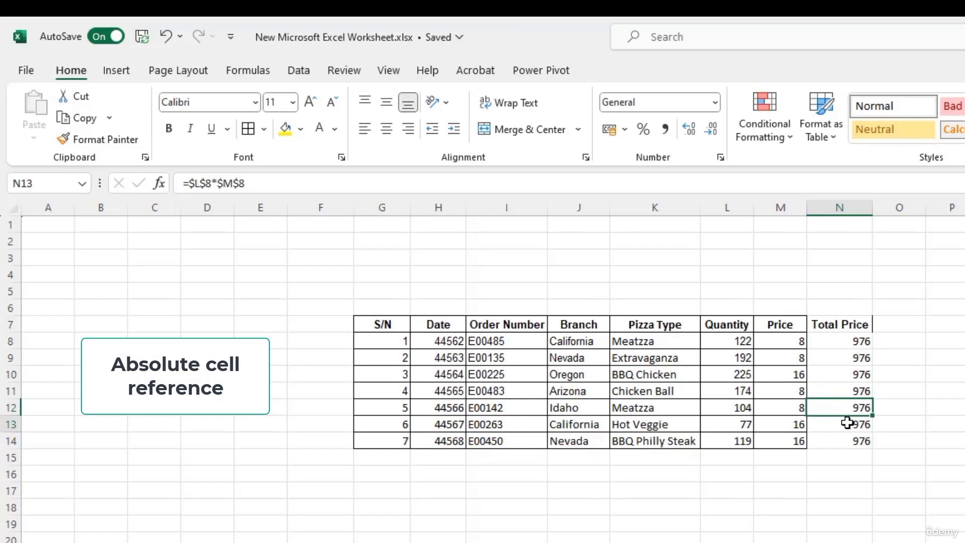
click(850, 442)
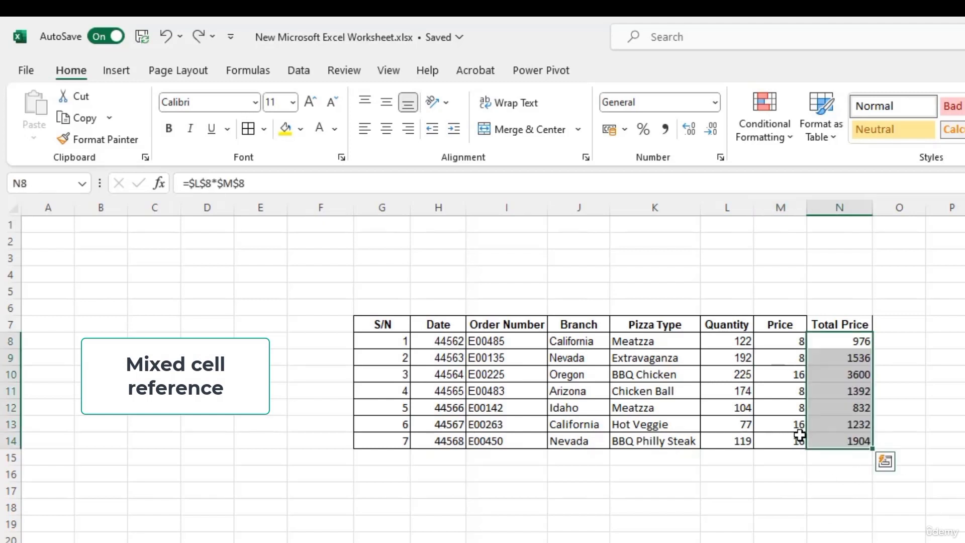
click(849, 341)
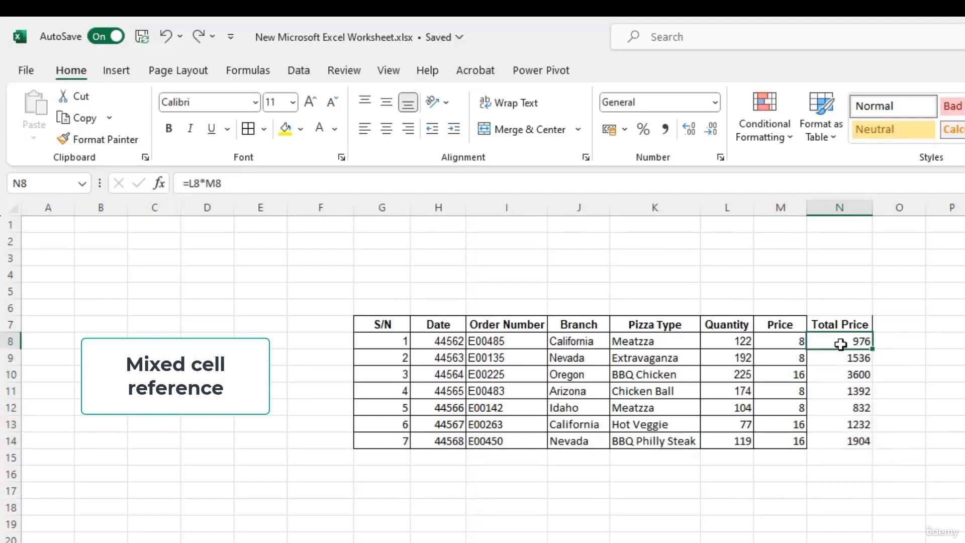
drag(224, 183, 144, 179)
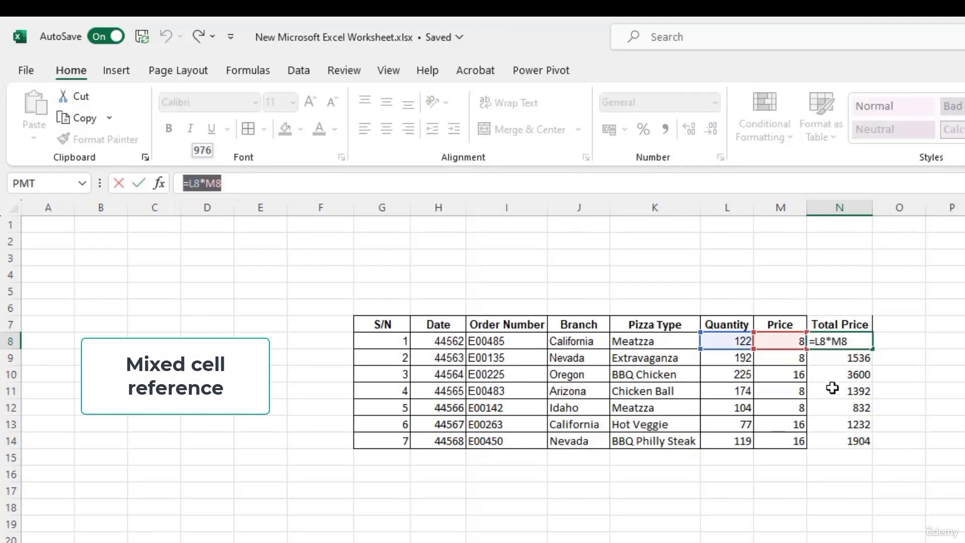
click(784, 390)
key(Escape)
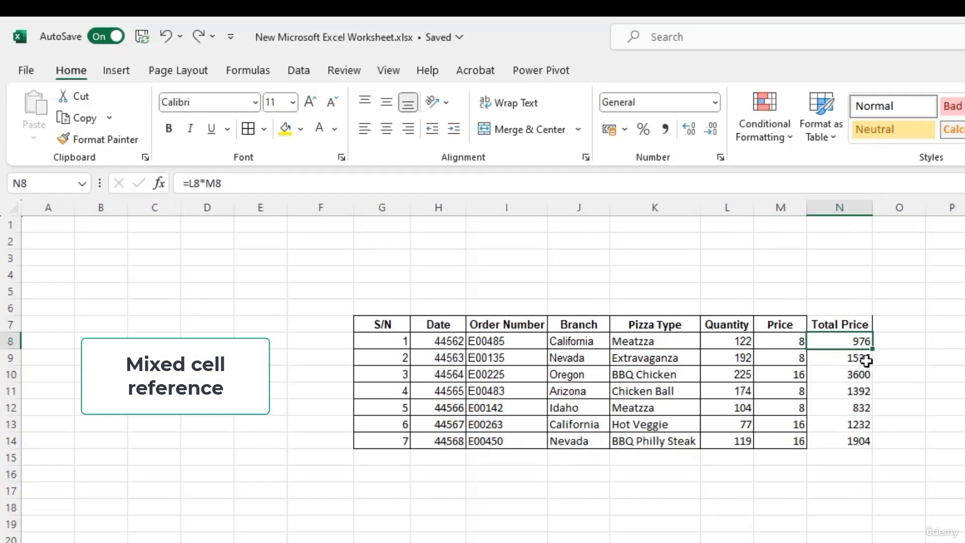
click(793, 359)
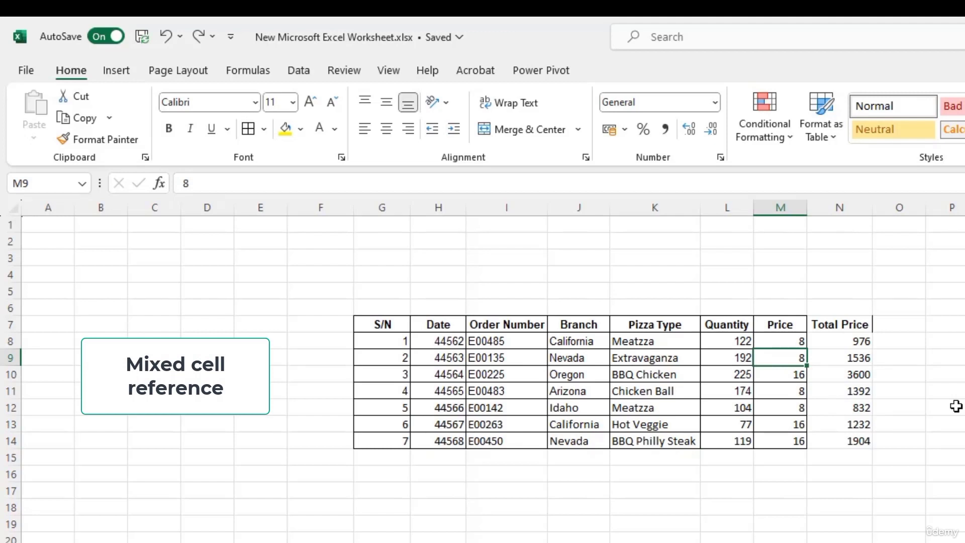
Step: Delete the prices in M9:M14 and check L8, M8, N8 and N9, leaving only N8 at 976
key(shift+Down)
key(shift+Down)
key(shift+Down)
key(shift+Down)
key(shift+Down)
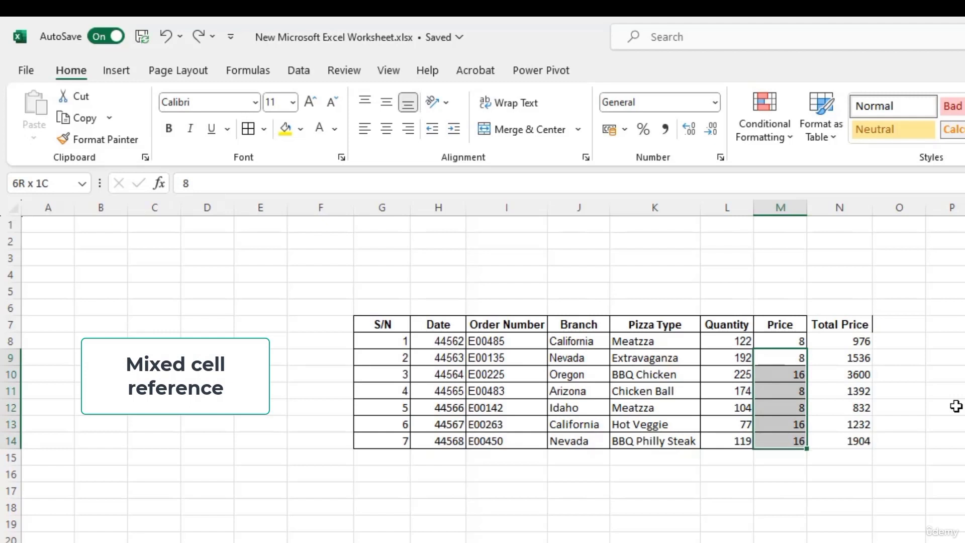
key(Delete)
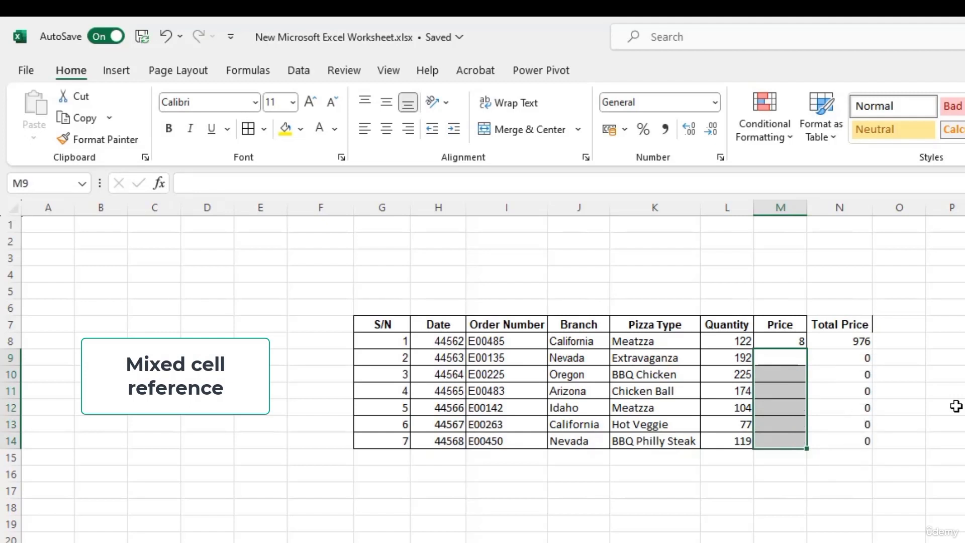
key(Up)
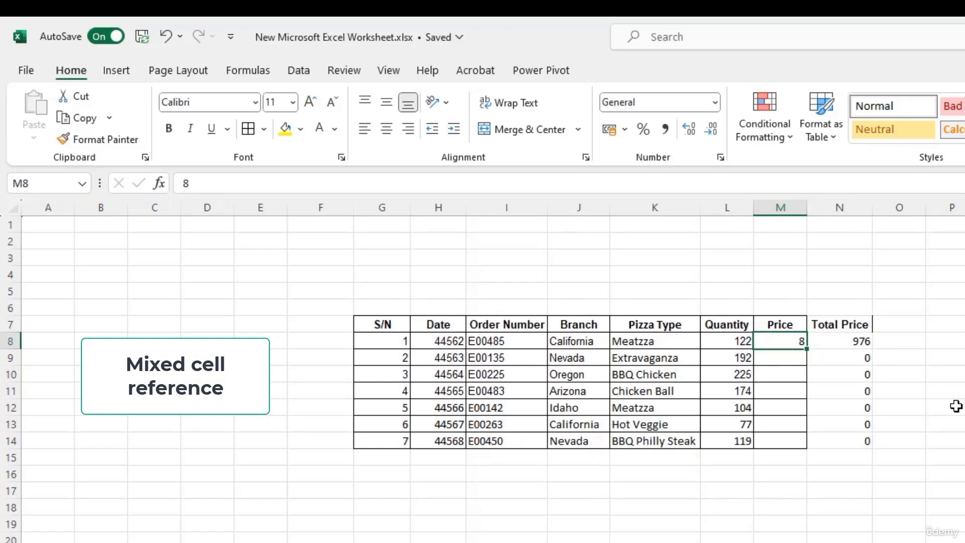
key(Left)
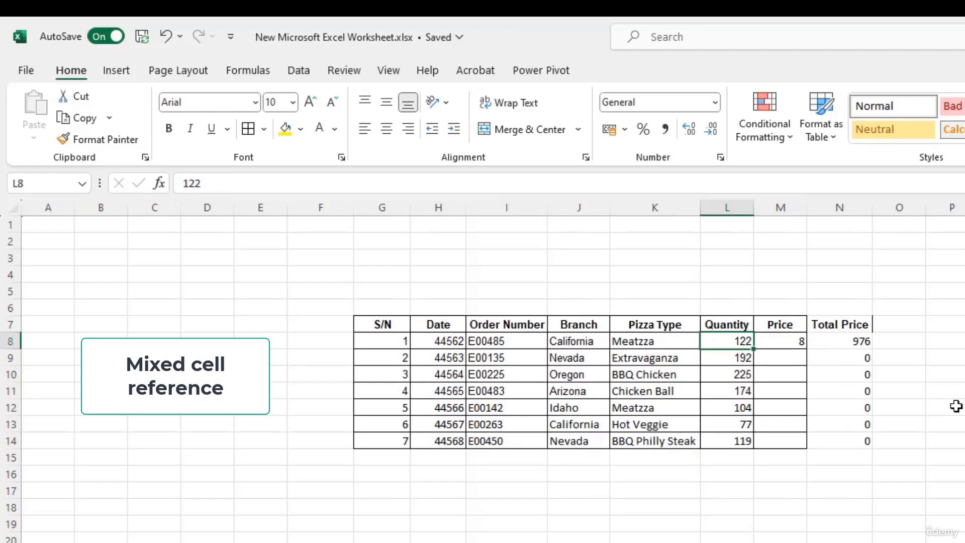
key(Right)
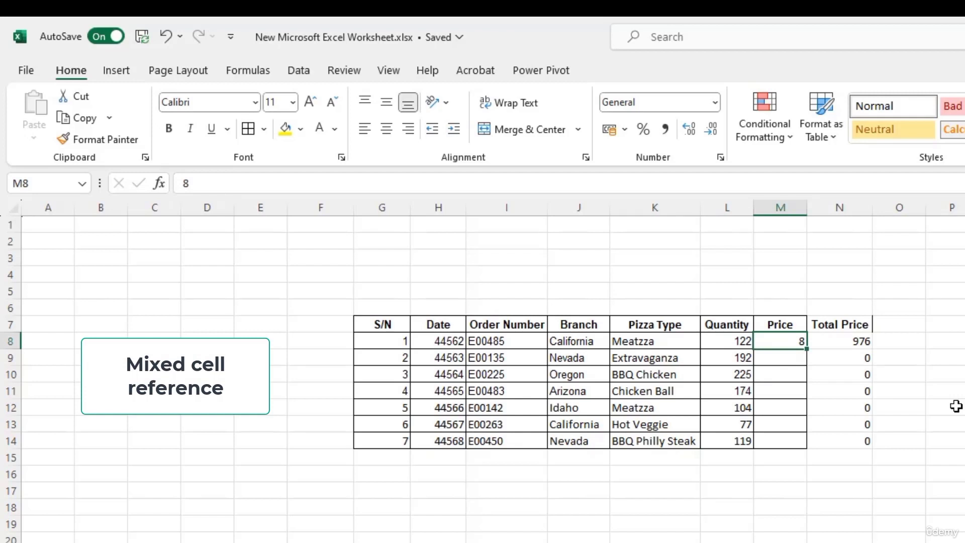
click(829, 341)
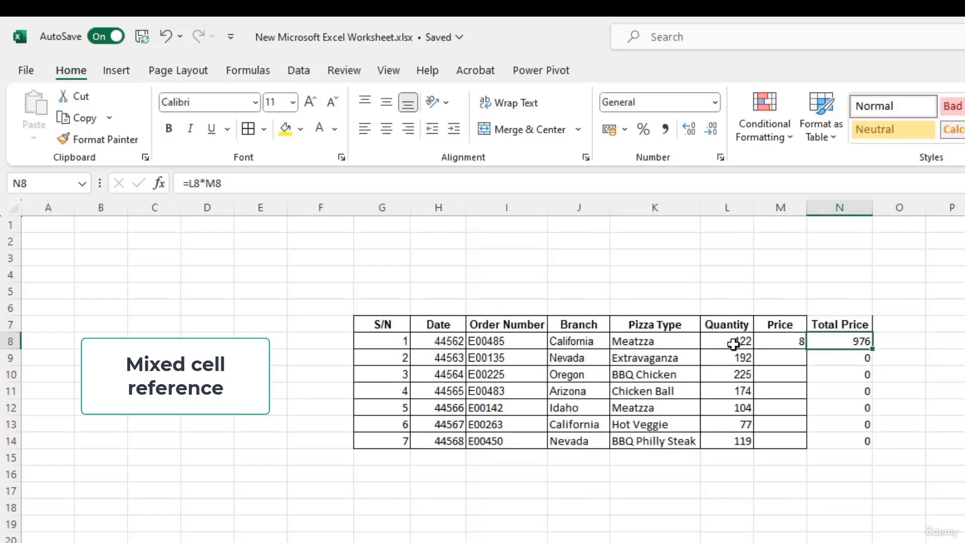
click(840, 359)
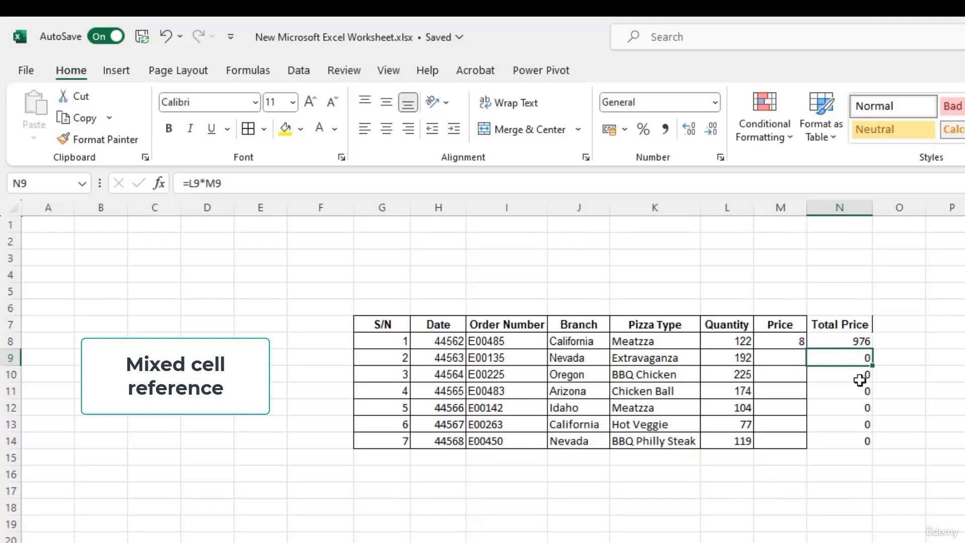
Step: Cycle the M8 reference through its F4 reference types, finishing N8 as =L8*$M$8
click(854, 342)
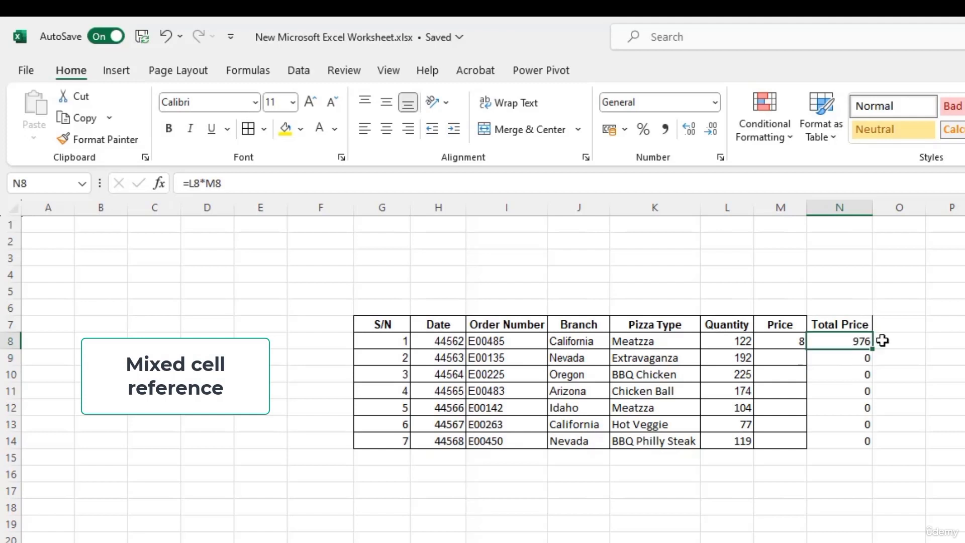
click(216, 184)
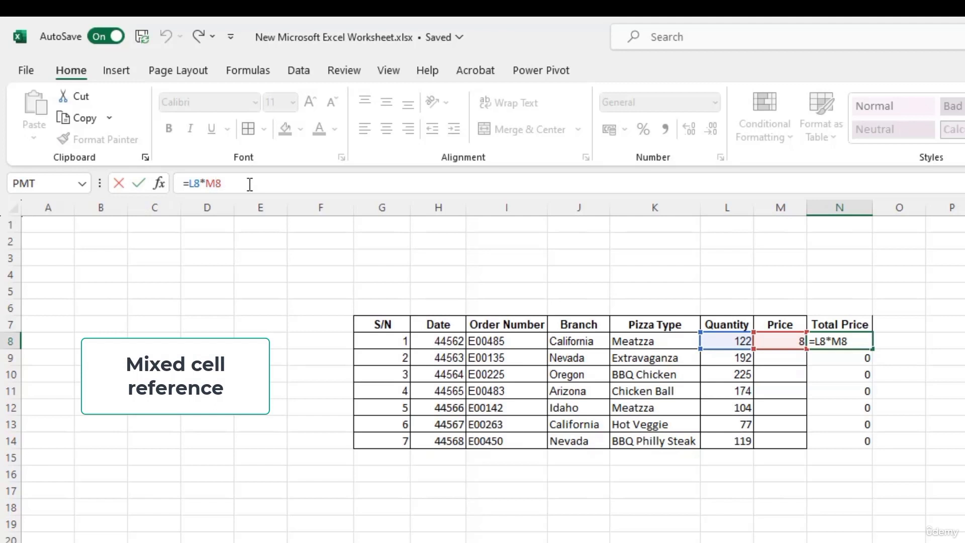
key(F4)
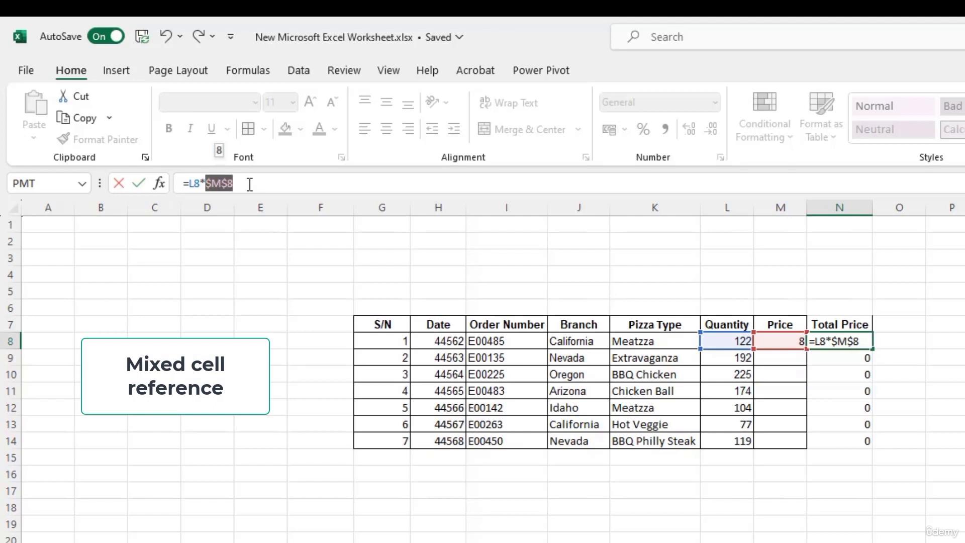
key(F4)
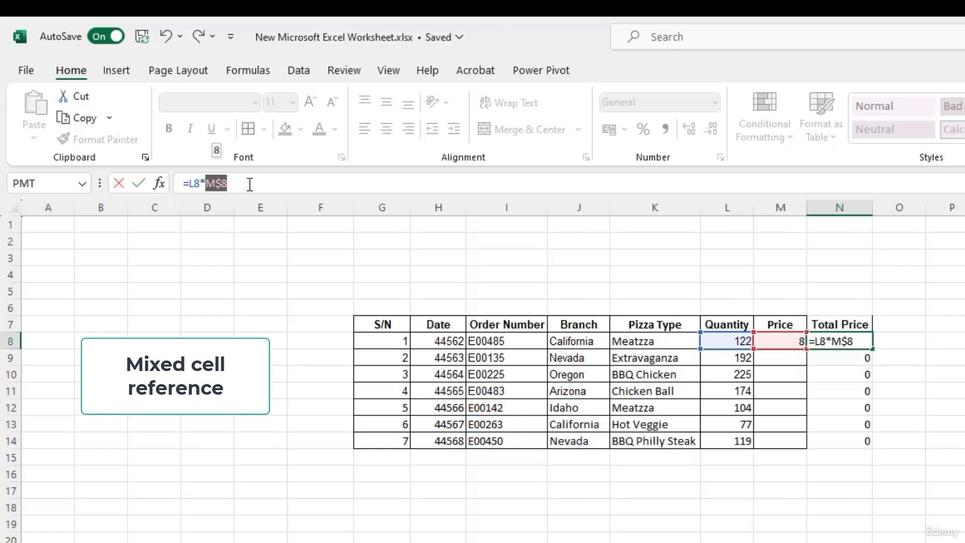
key(F4)
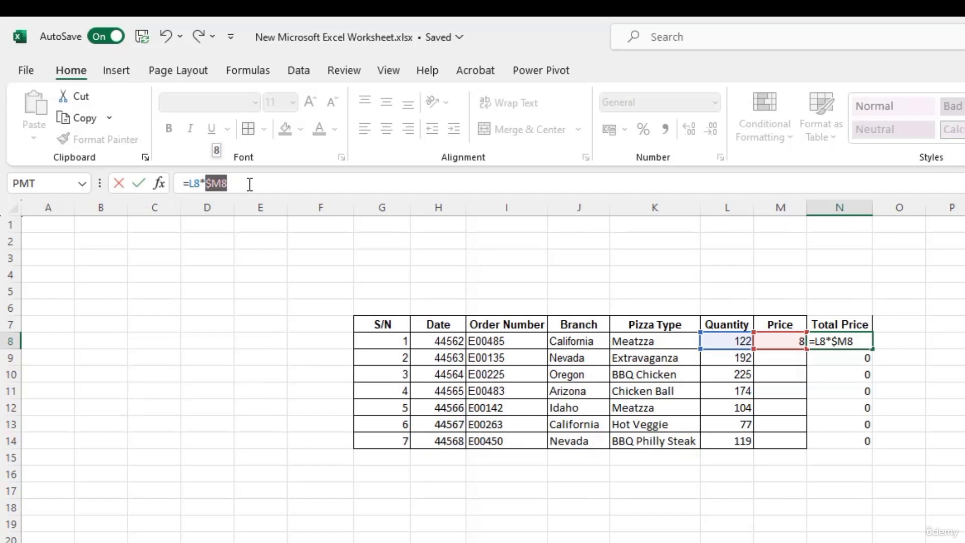
key(F4)
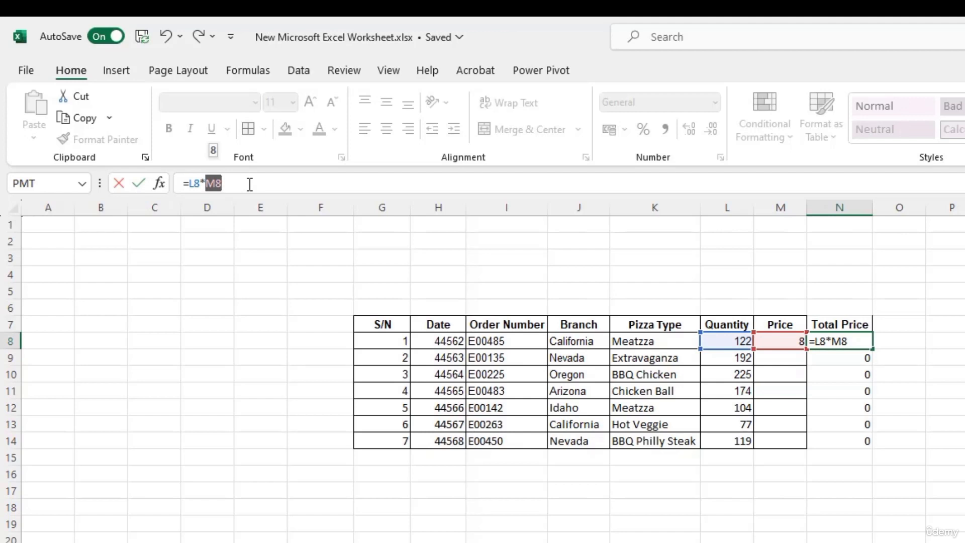
key(F4)
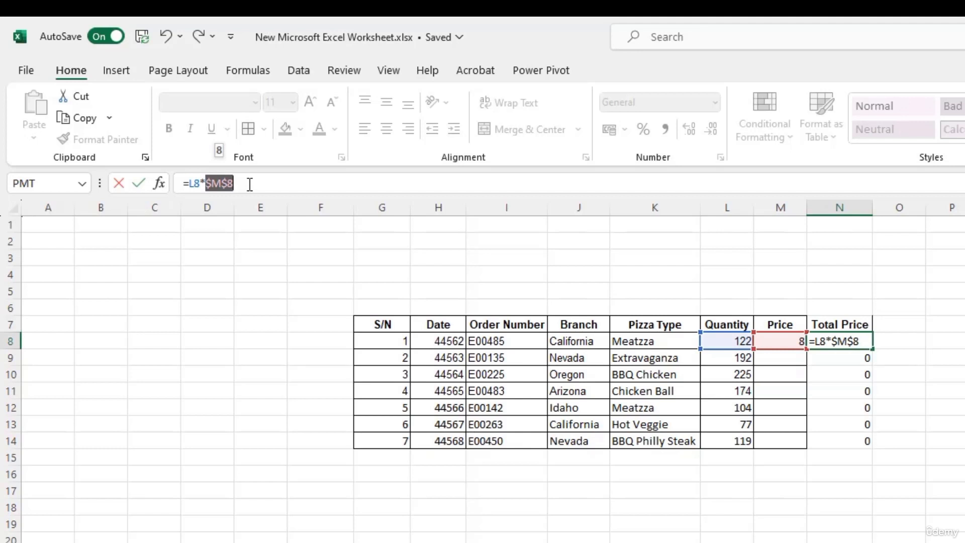
key(Return)
key(Up)
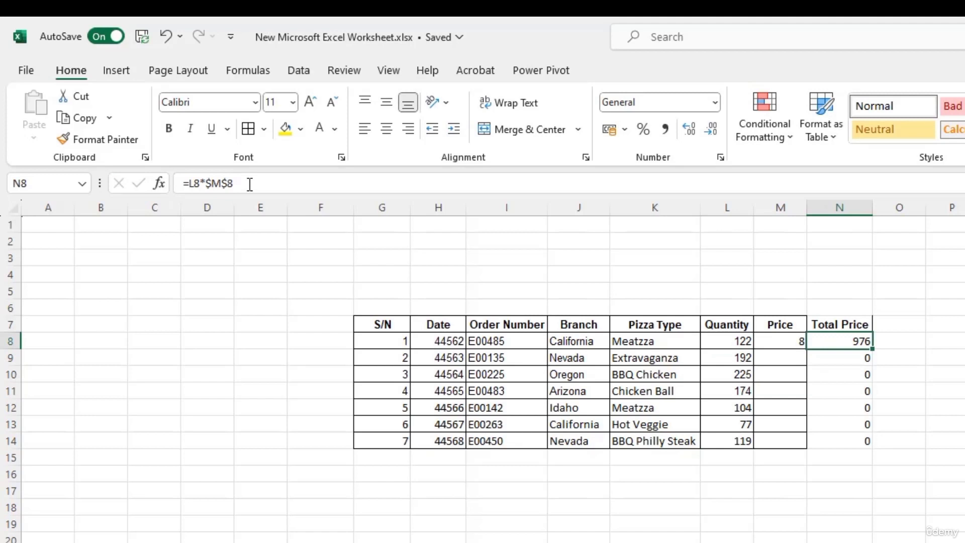
Step: Fill =L8*$M$8 down N8:N14 and check that N9 to N12 give 1536, 1800, 1392 and 832
key(ctrl+shift+Down)
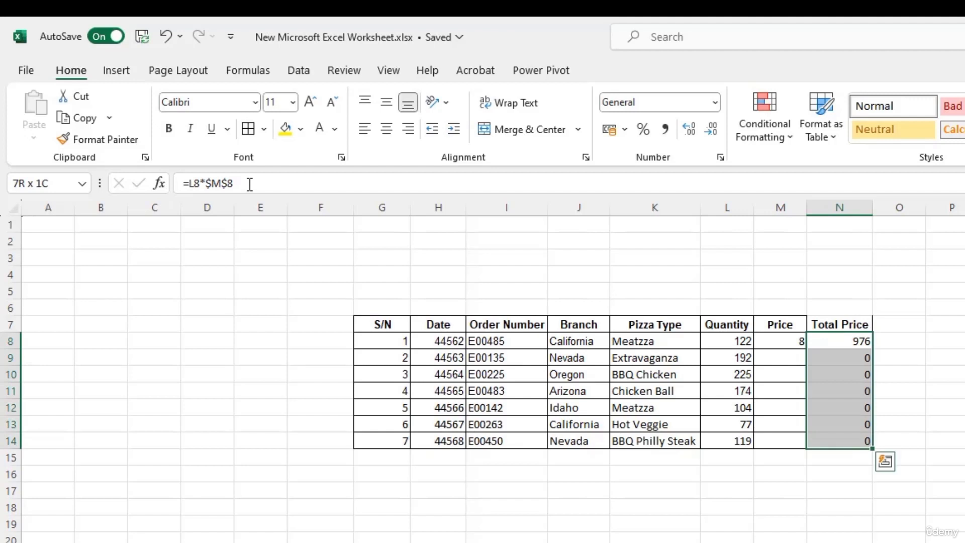
key(ctrl+d)
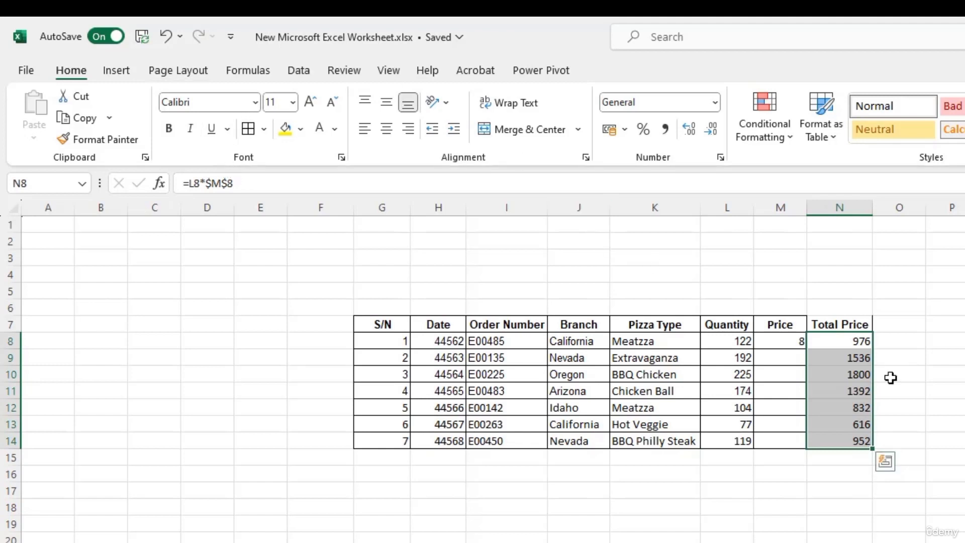
click(865, 342)
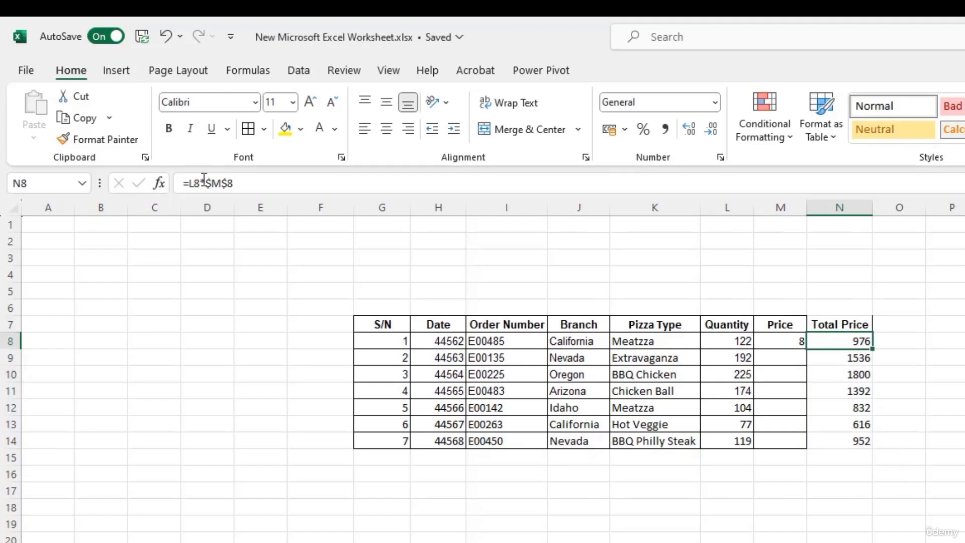
click(860, 360)
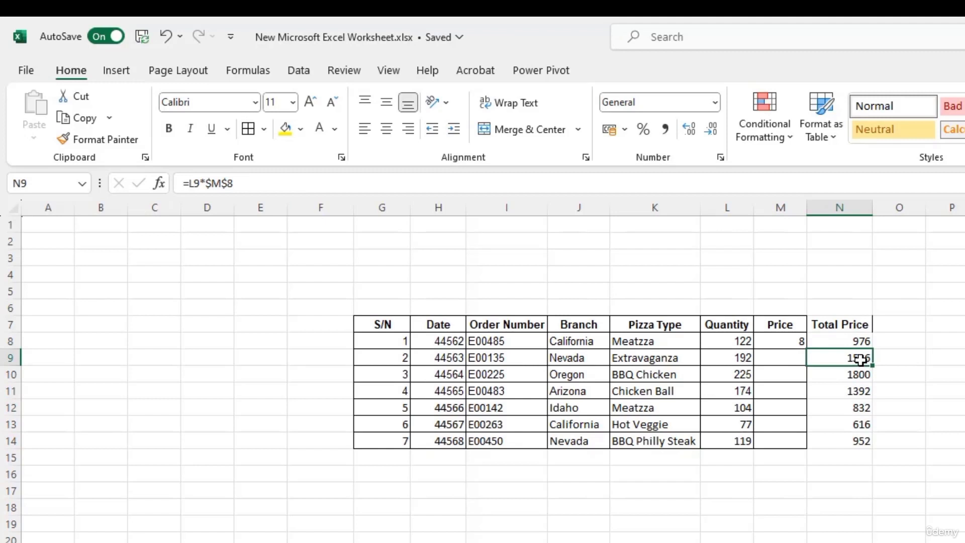
click(862, 373)
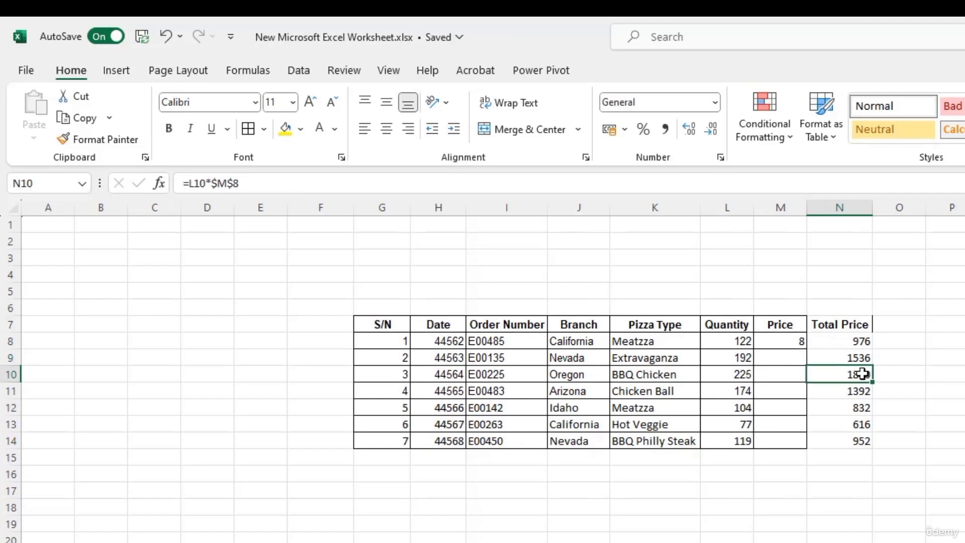
click(856, 392)
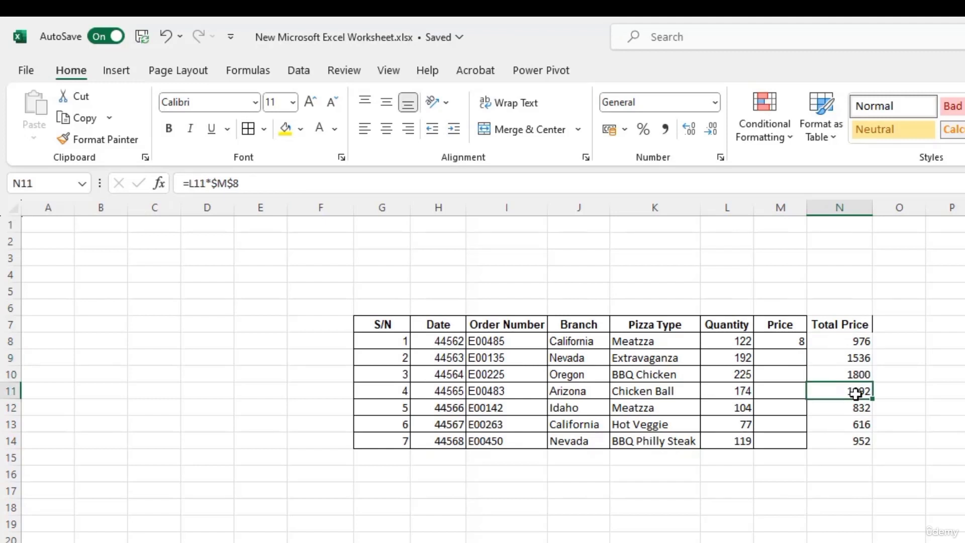
click(859, 408)
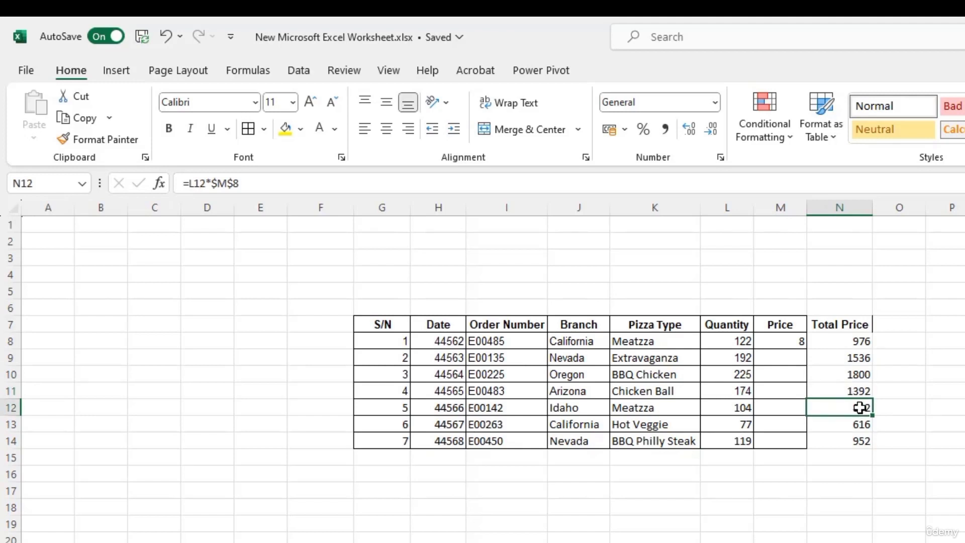
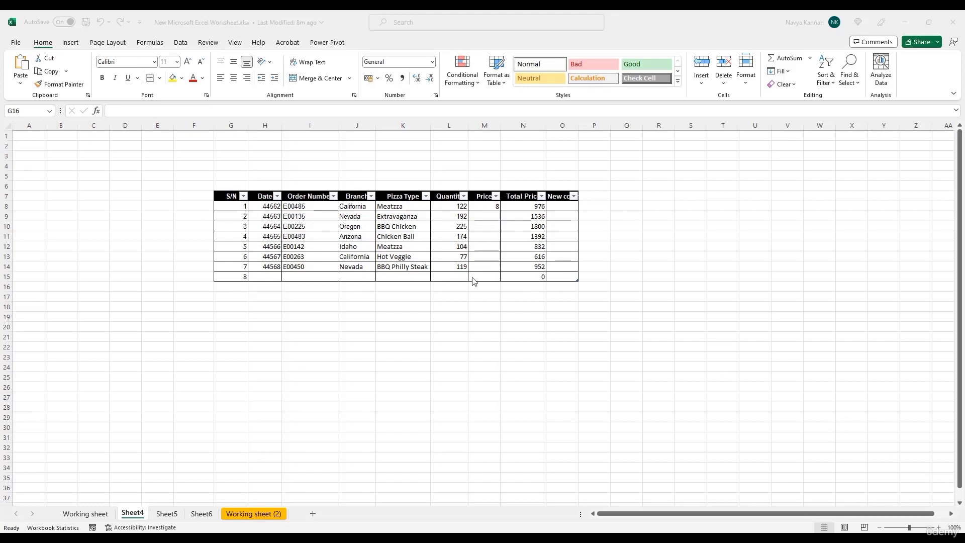
Step: Open the Help pane from the Help tab, click into its search box, then close the pane
click(259, 44)
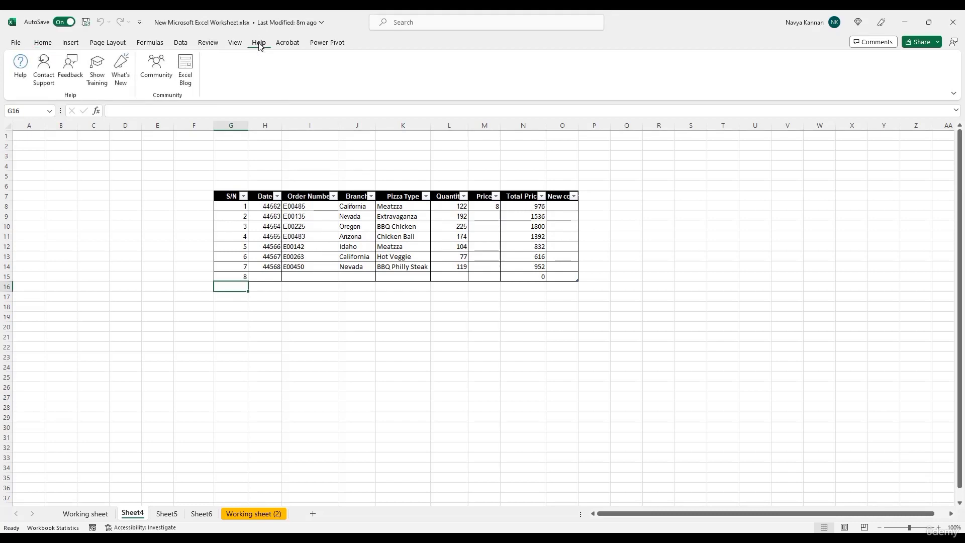
click(21, 67)
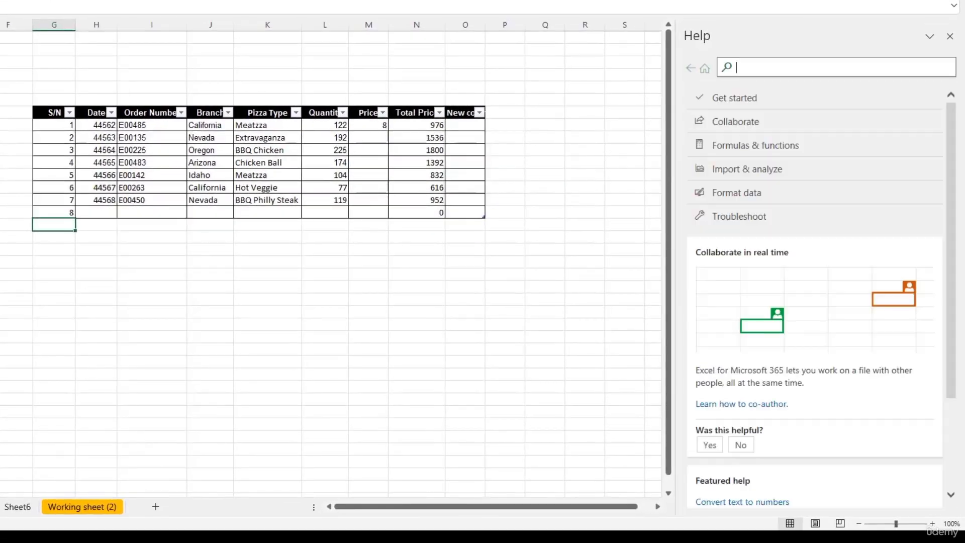
click(747, 71)
click(950, 39)
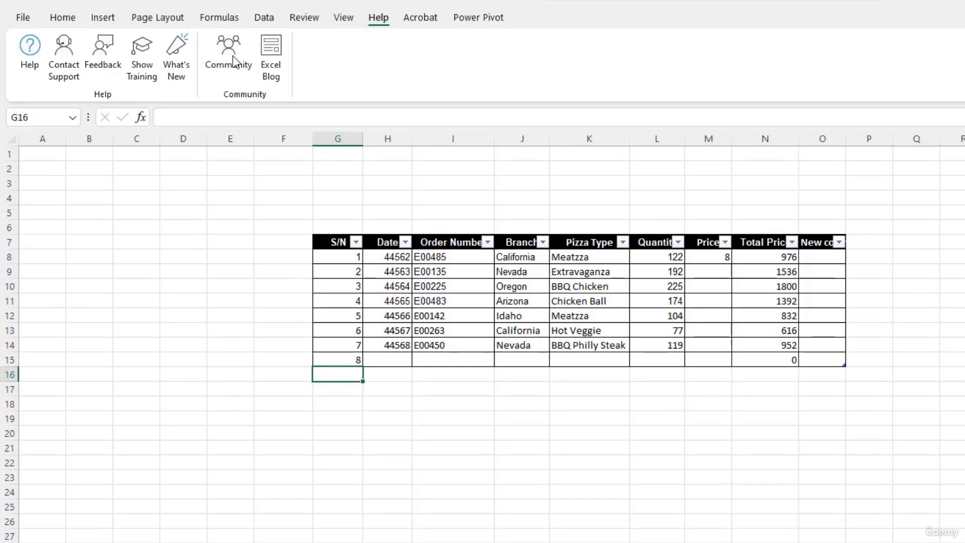
Step: Select cell N17 and open the Insert Function dialog from the Formulas tab
click(219, 17)
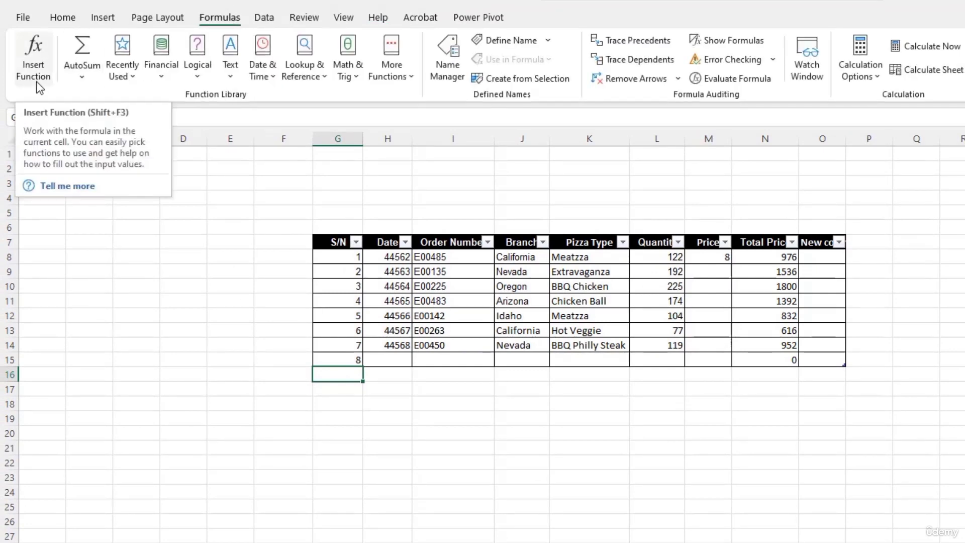
click(771, 395)
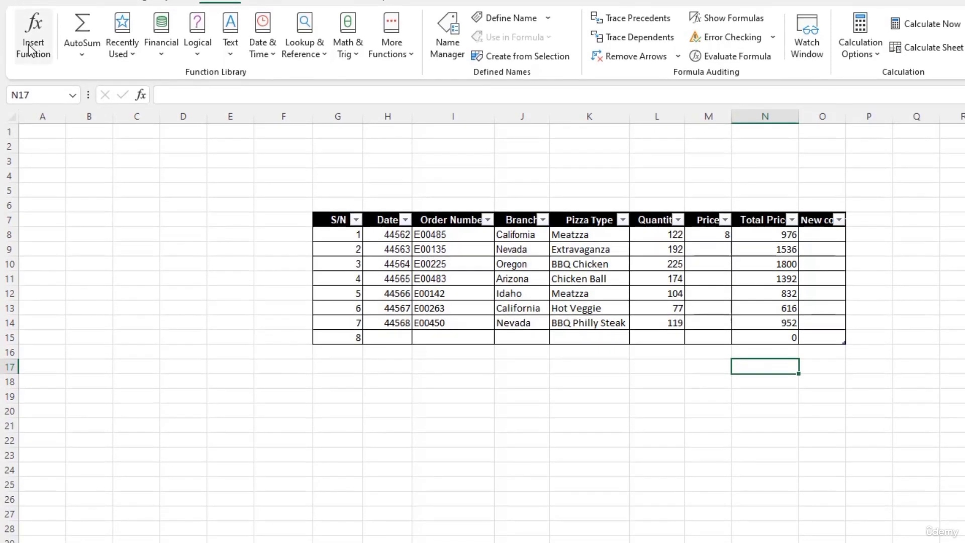
click(30, 71)
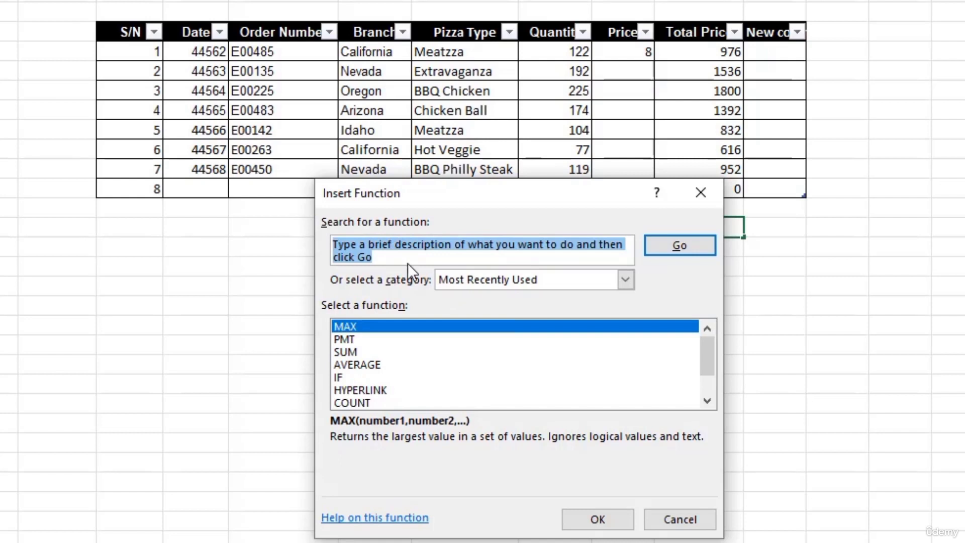
scroll(580, 381, down, 1)
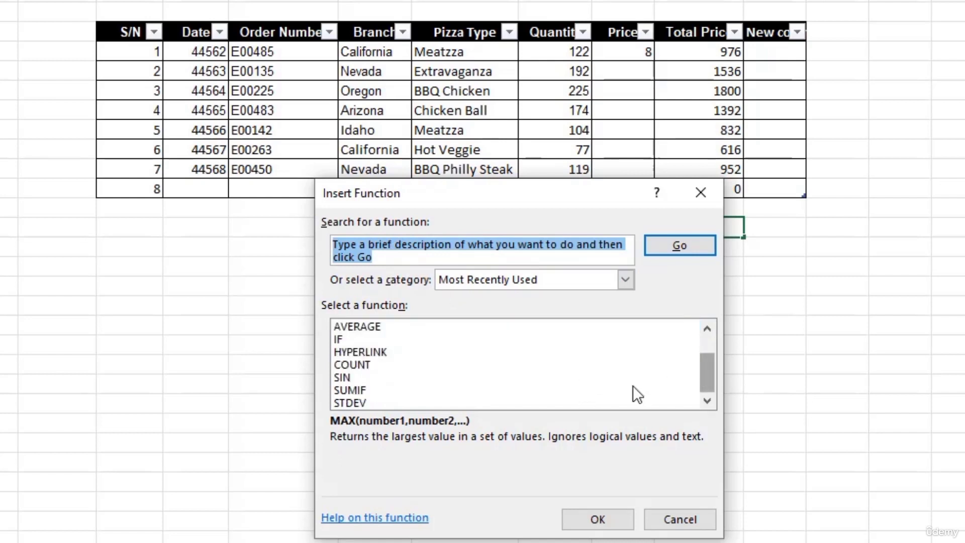
scroll(632, 394, up, 1)
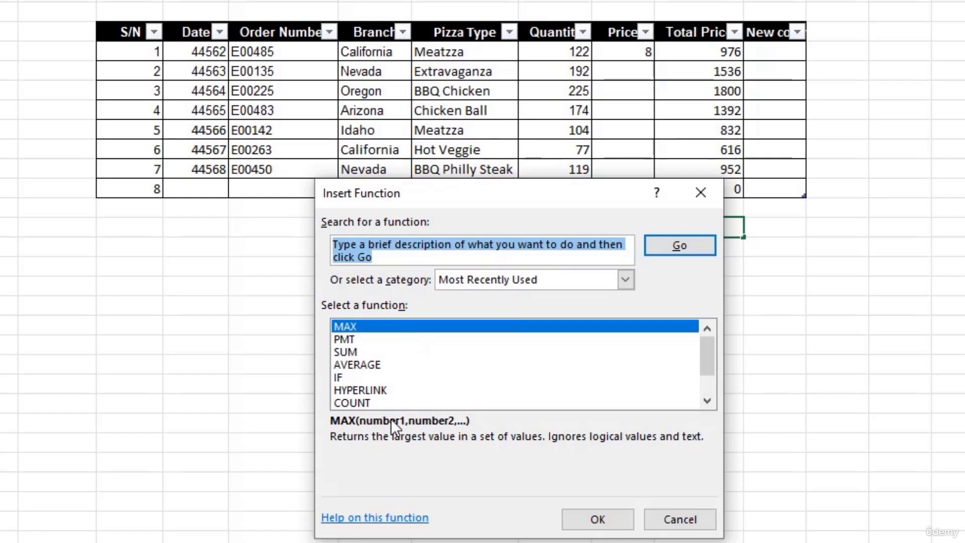
Step: Browse the function categories, then return to Most Recently Used, listing MAX, PMT and SUM
click(625, 281)
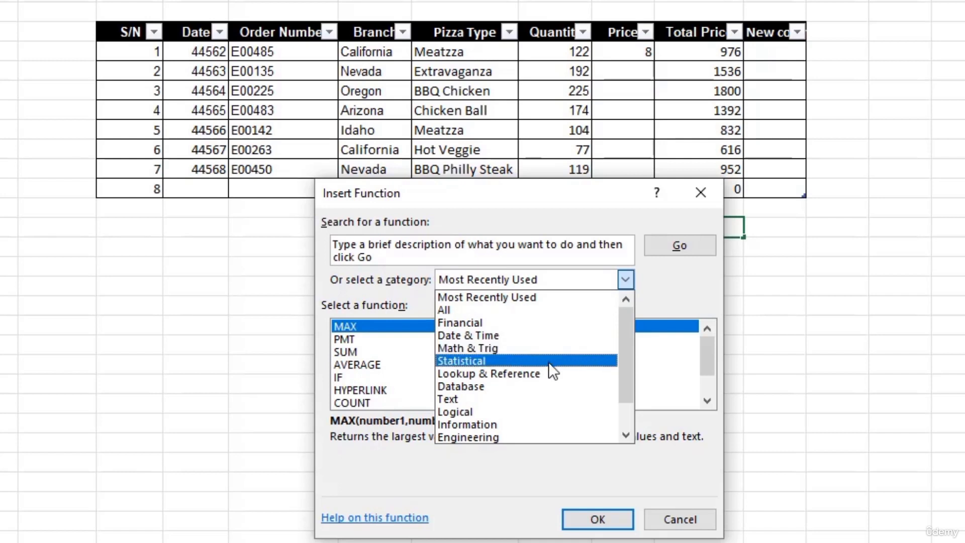
scroll(538, 381, down, 1)
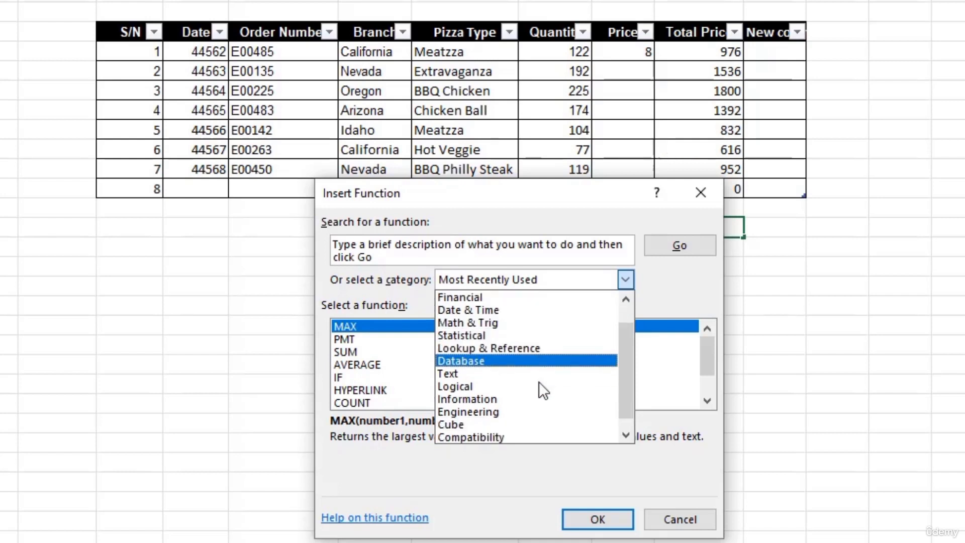
scroll(538, 382, down, 1)
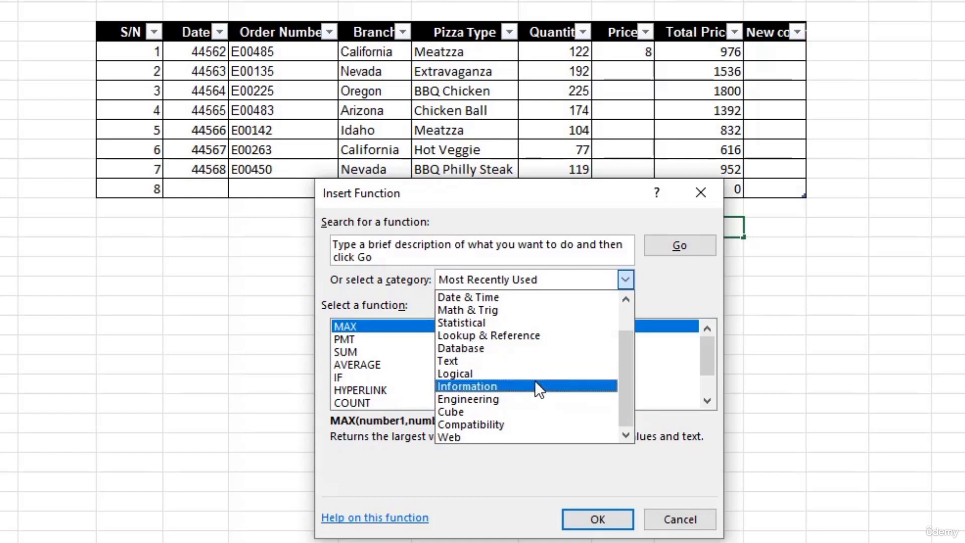
scroll(582, 337, up, 1)
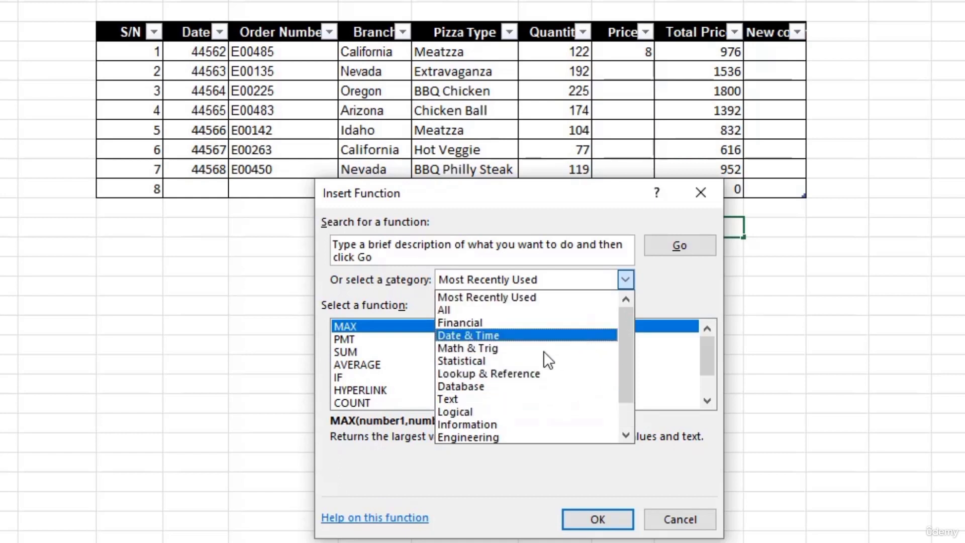
click(498, 310)
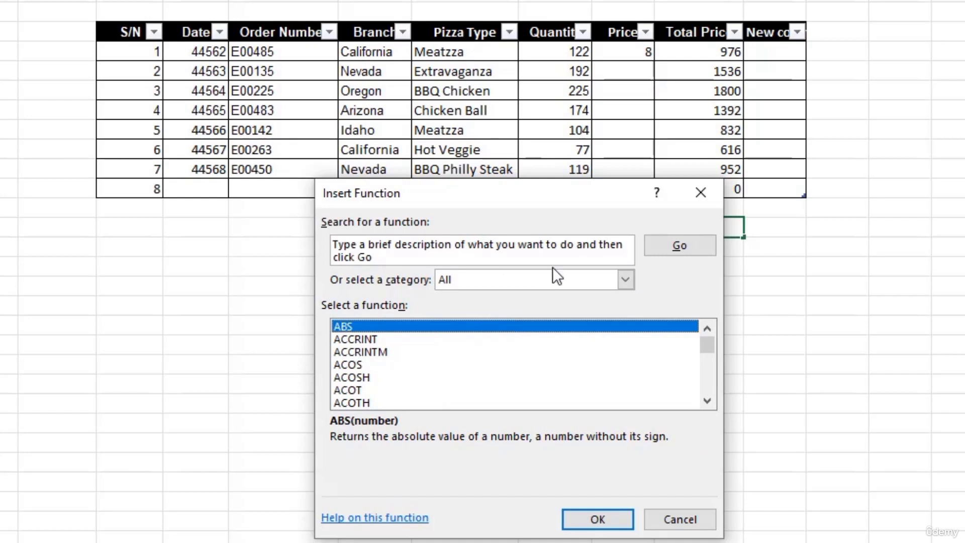
click(624, 280)
click(580, 298)
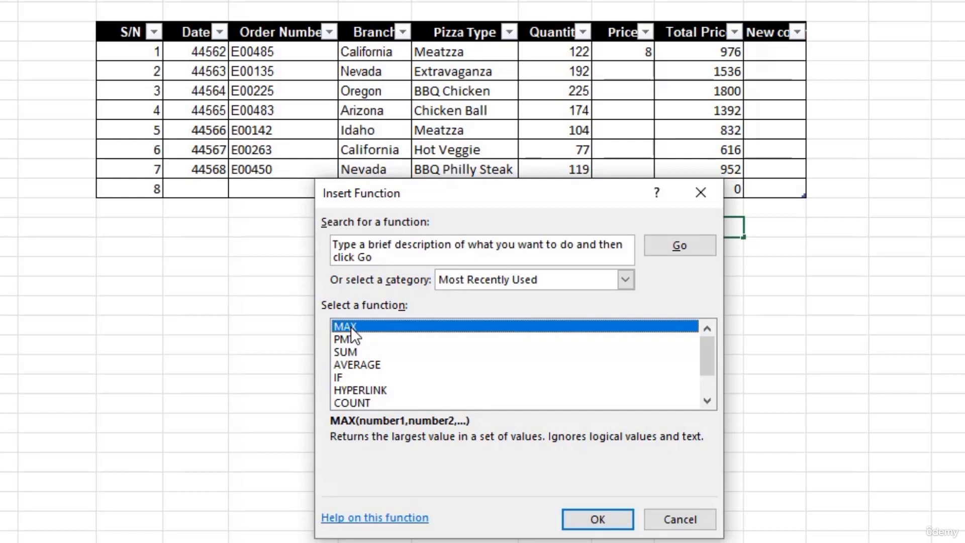
Step: Enter MAX over Table2[Total Price] in N17, returning the largest total, 1800
click(598, 519)
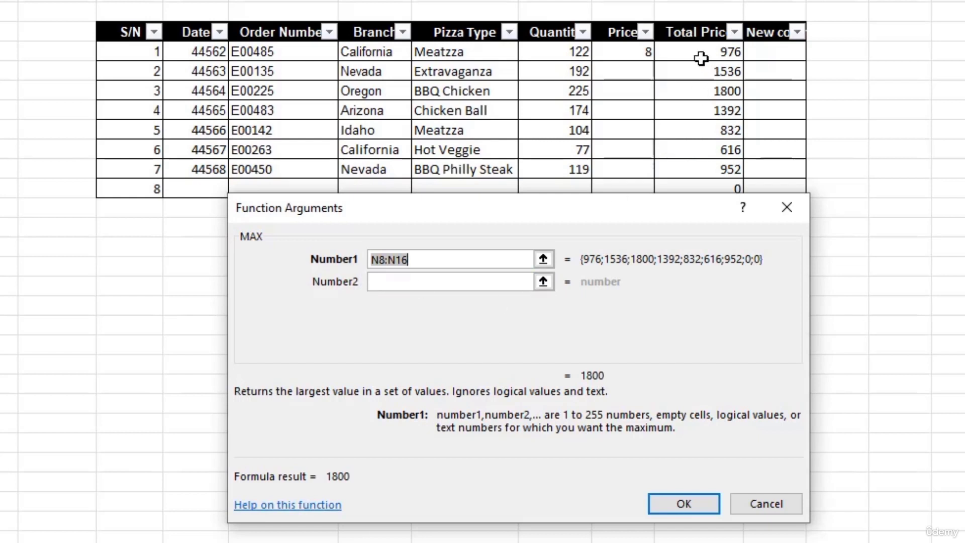
drag(461, 219, 471, 299)
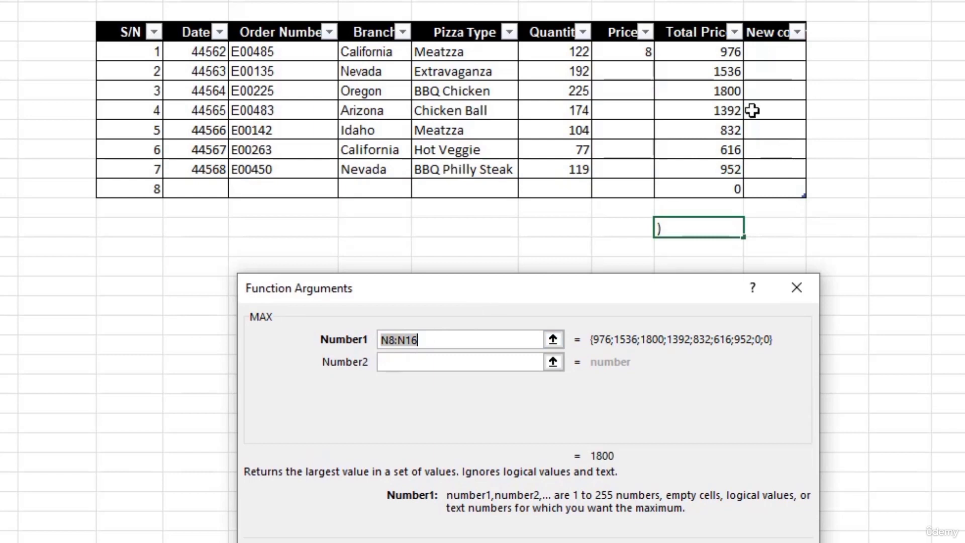
click(696, 57)
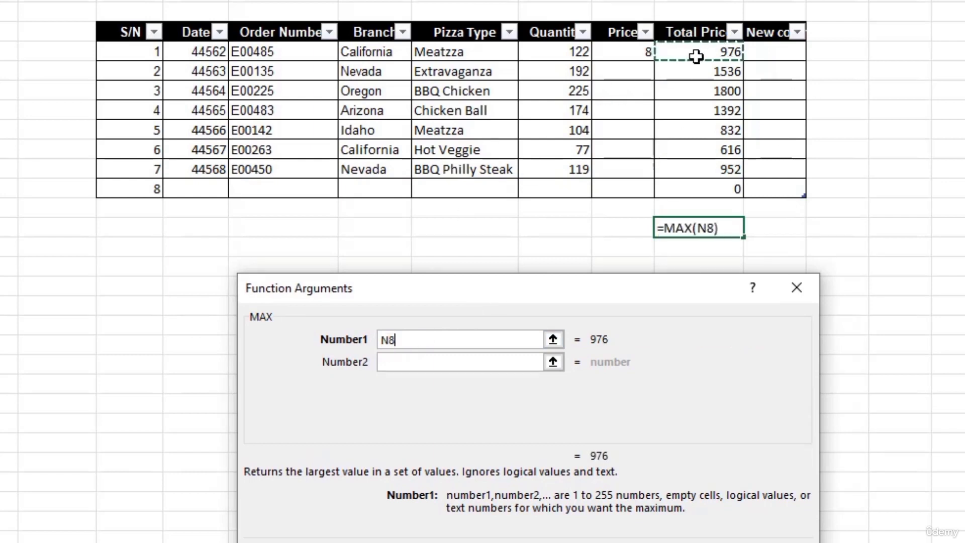
drag(696, 57, 695, 189)
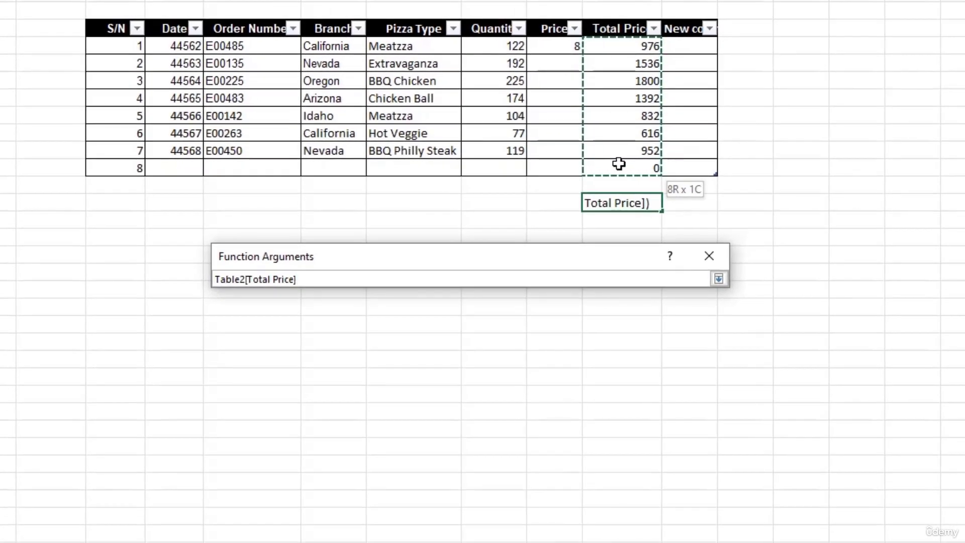
drag(619, 164, 617, 162)
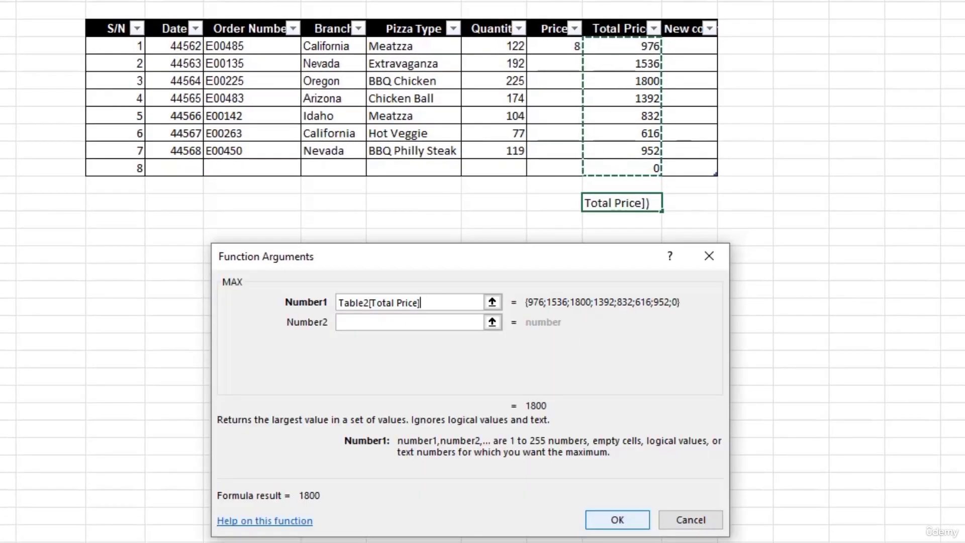
click(618, 521)
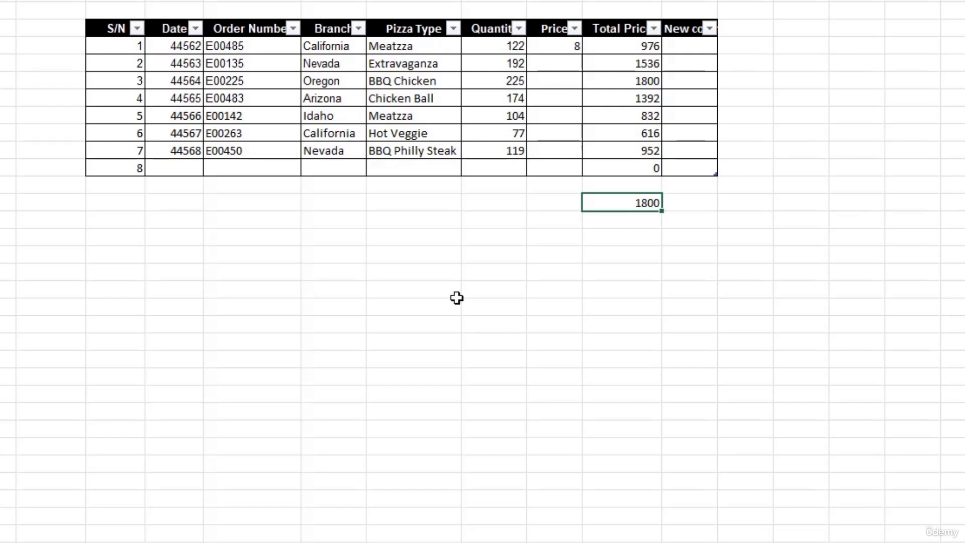
Step: Enter =UPPER(J8) in the empty cell below the Branch column, displaying CALIFORNIA
click(402, 207)
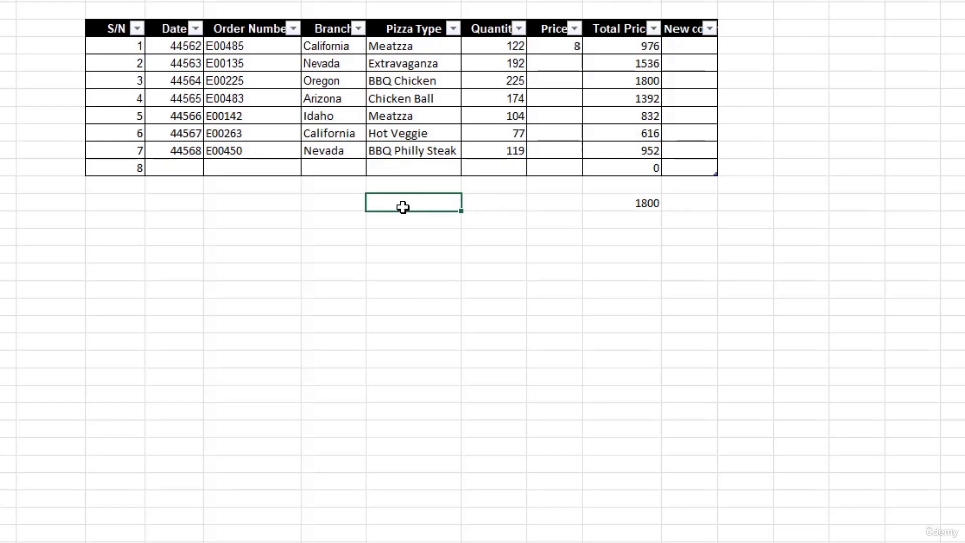
click(339, 208)
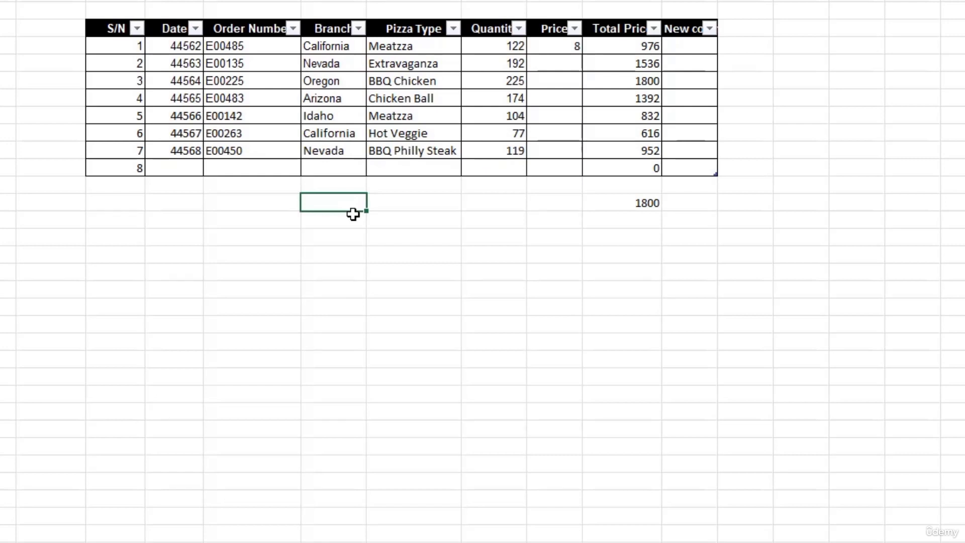
text(=)
text(u)
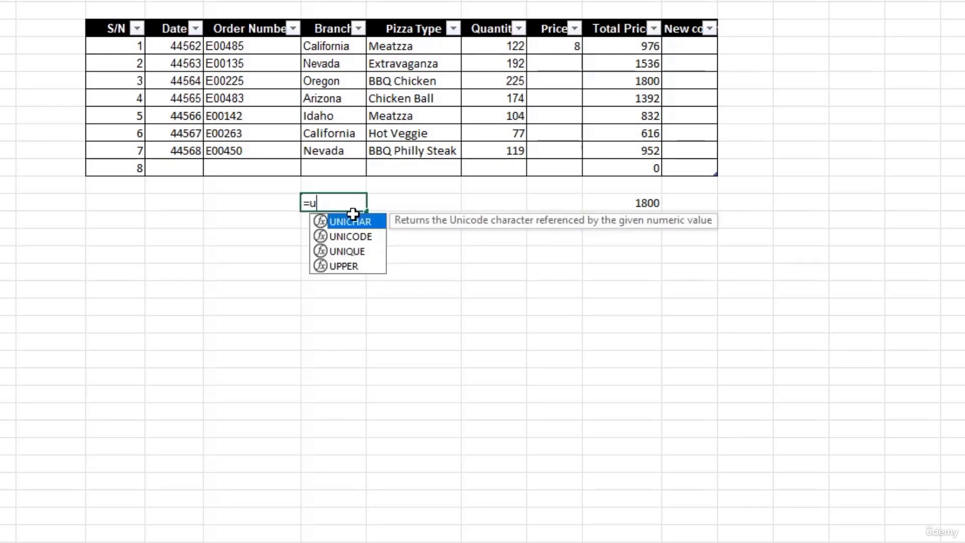
text(pp)
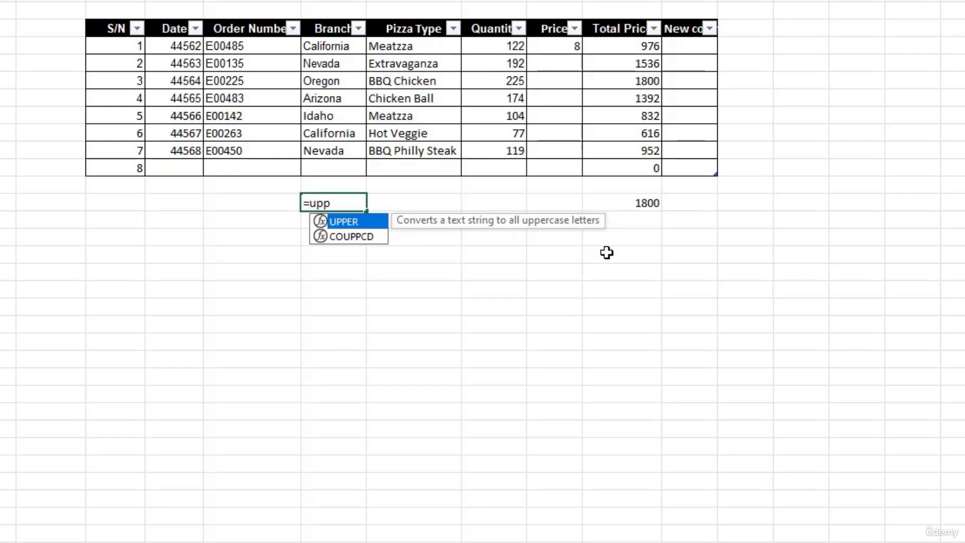
key(Tab)
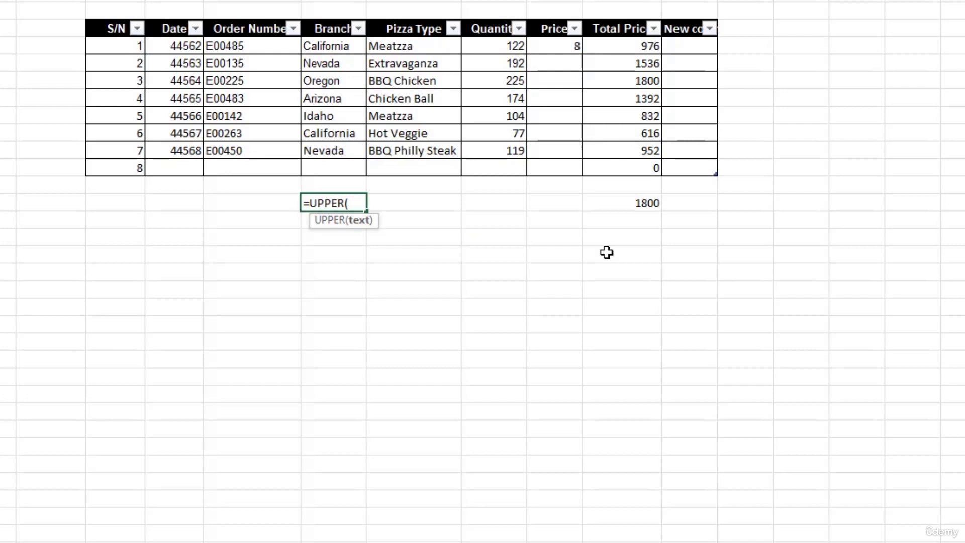
click(319, 50)
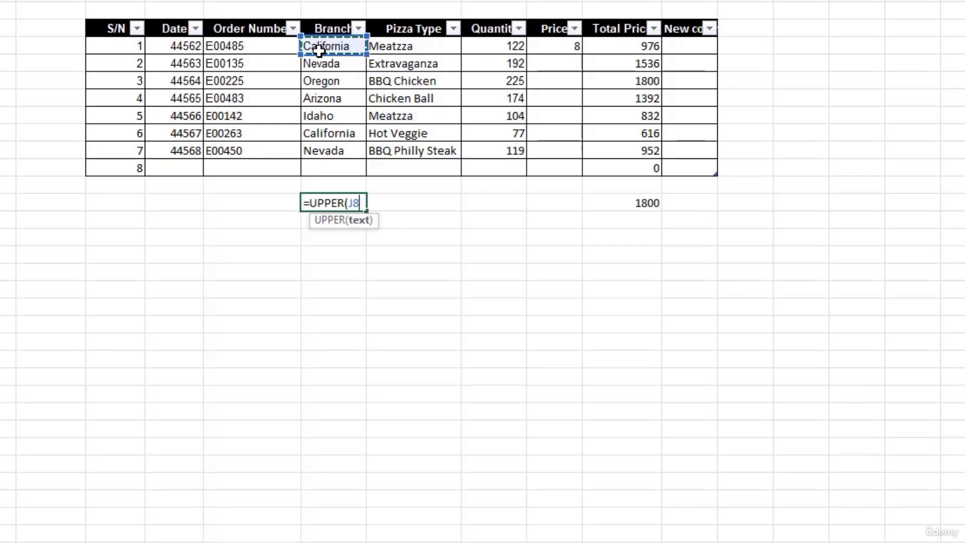
key(Return)
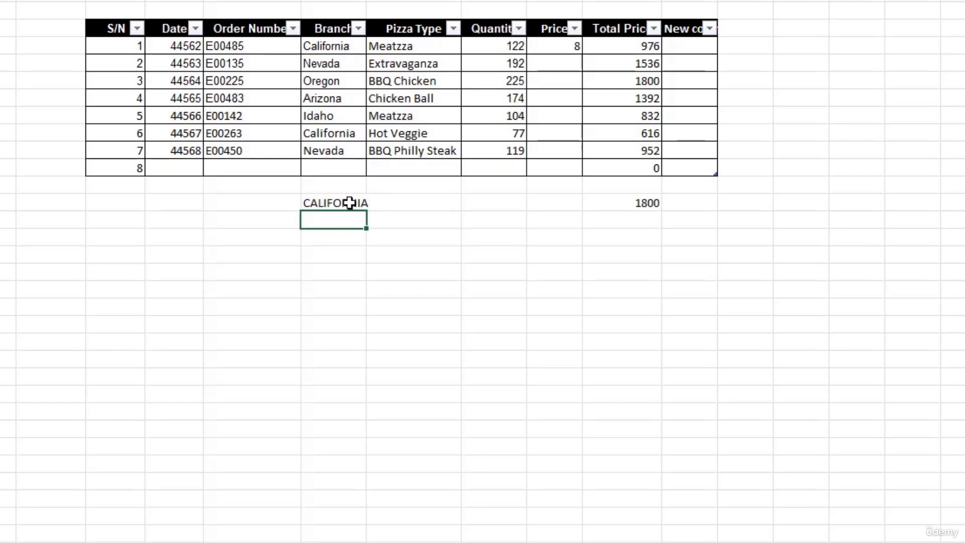
Step: Re-enter the cell as =UPPER(J8:J14) to cover all seven Branch names
click(330, 203)
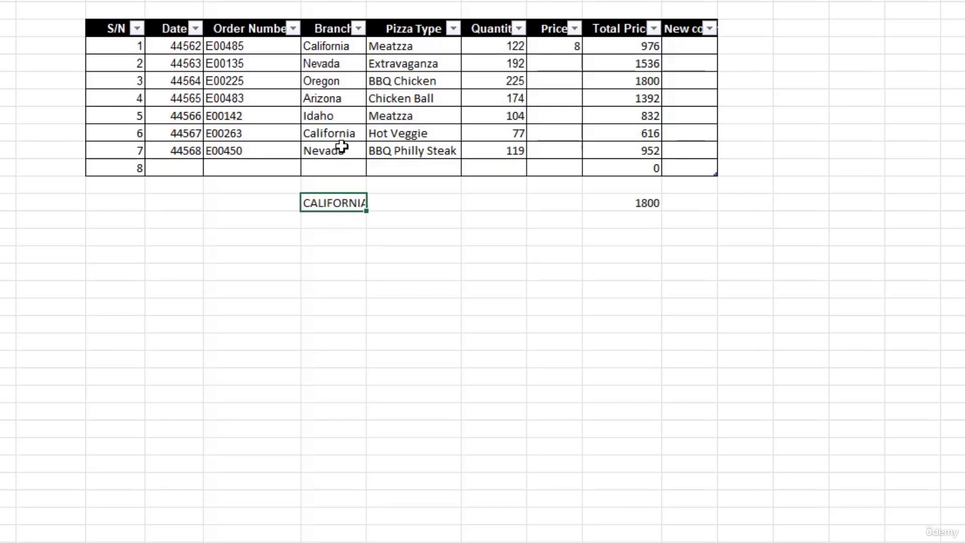
text(=)
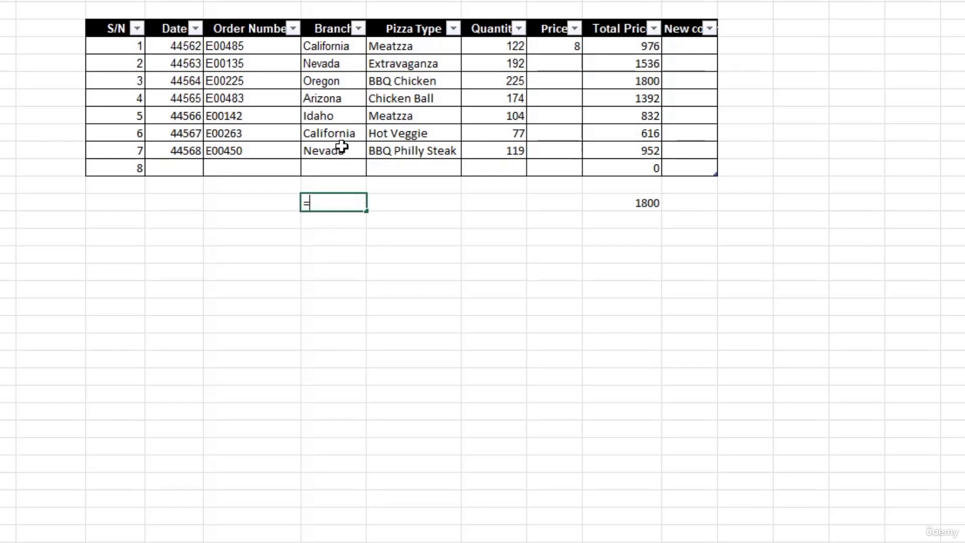
text(up)
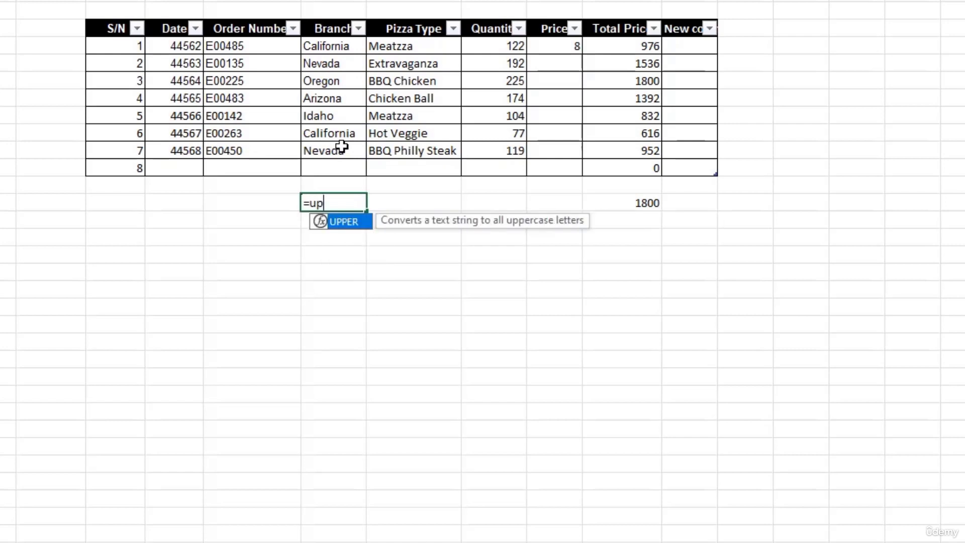
key(Tab)
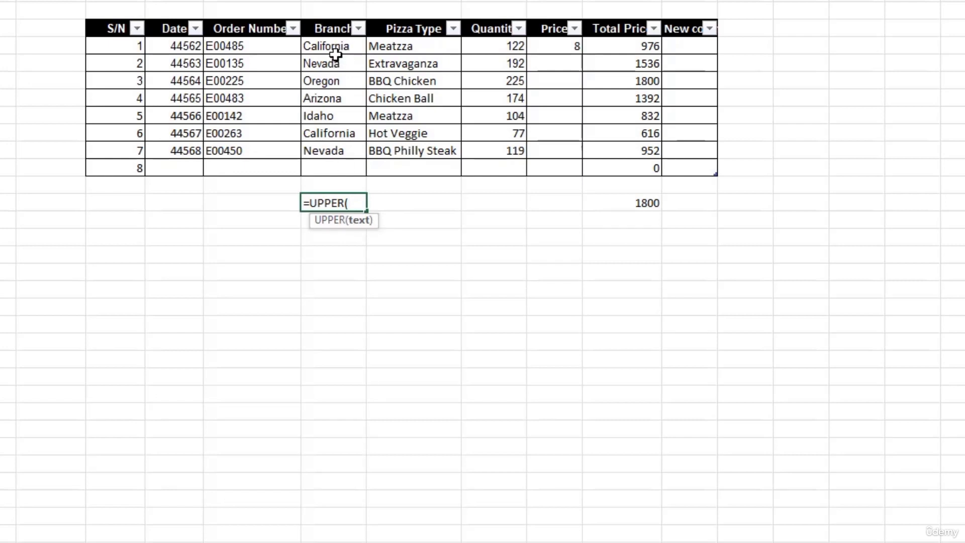
drag(335, 46, 339, 151)
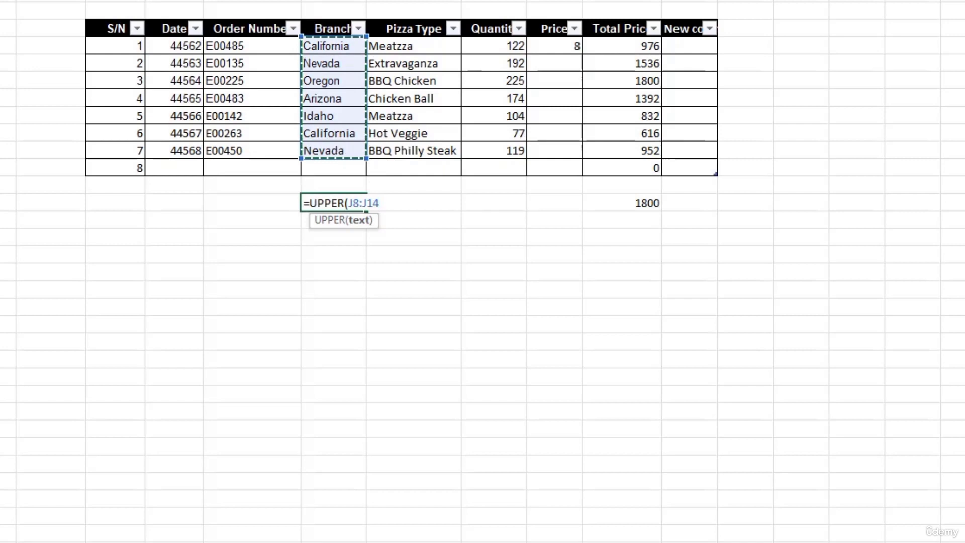
text())
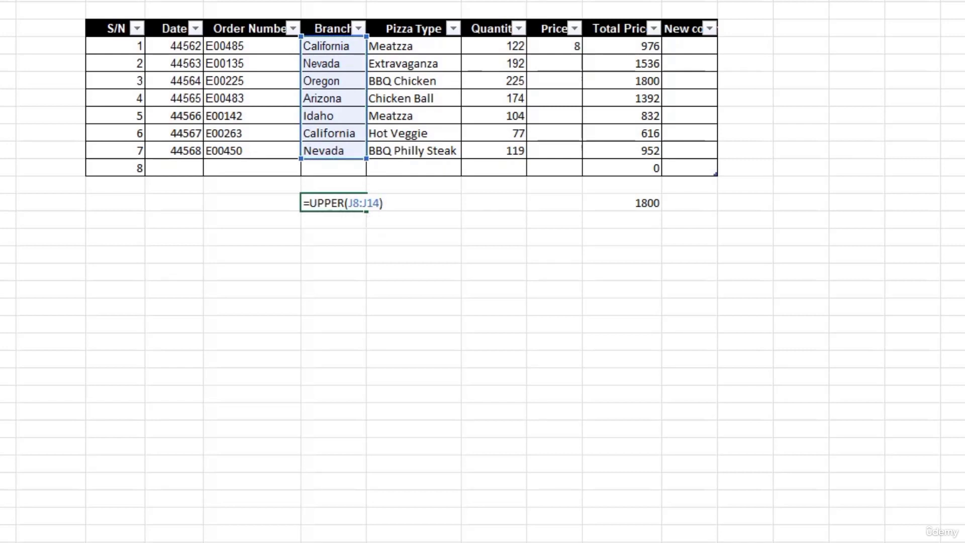
key(Return)
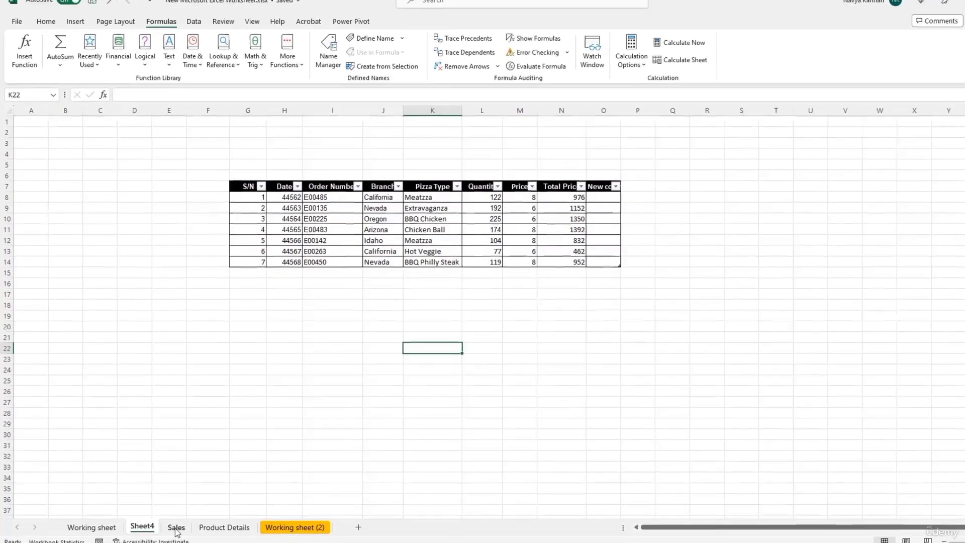
Step: On the Sales sheet, enter =SUM(H3:H34) in H36, giving 4335, with the label SUM in H37
click(181, 534)
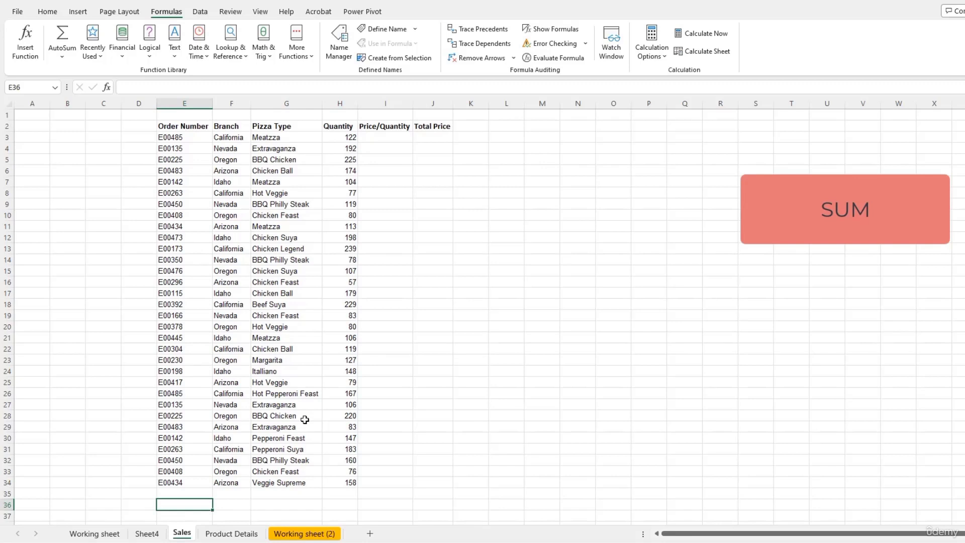
key(Right)
key(Right)
key(Right)
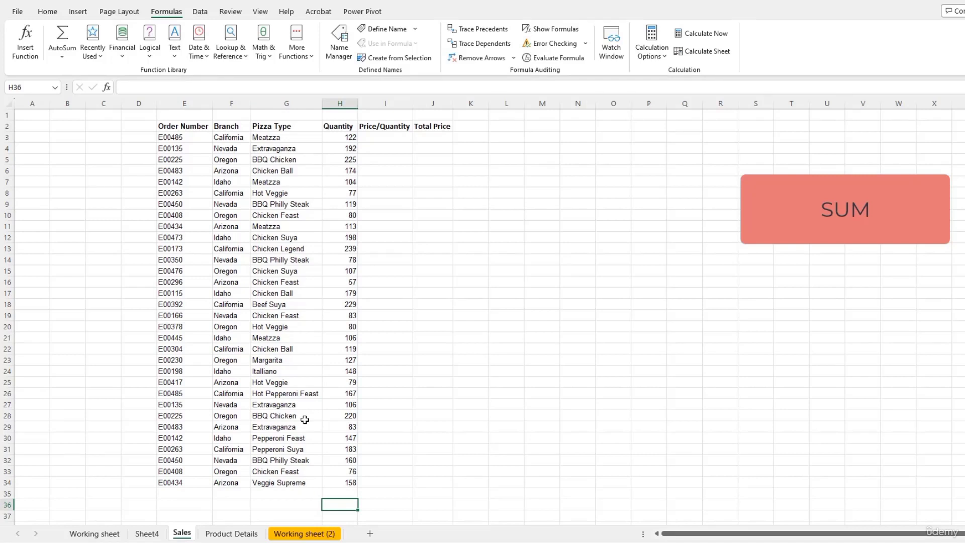
text(=)
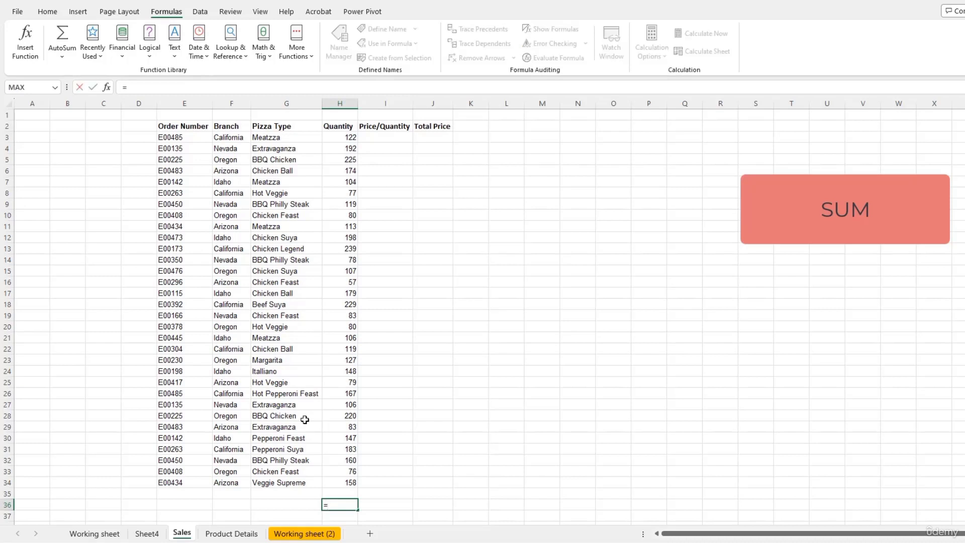
text(su)
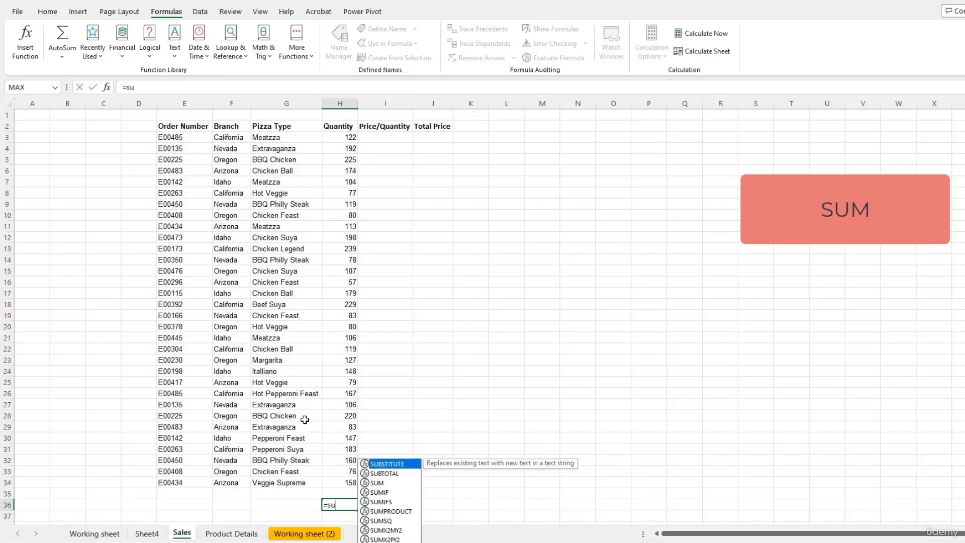
text(m)
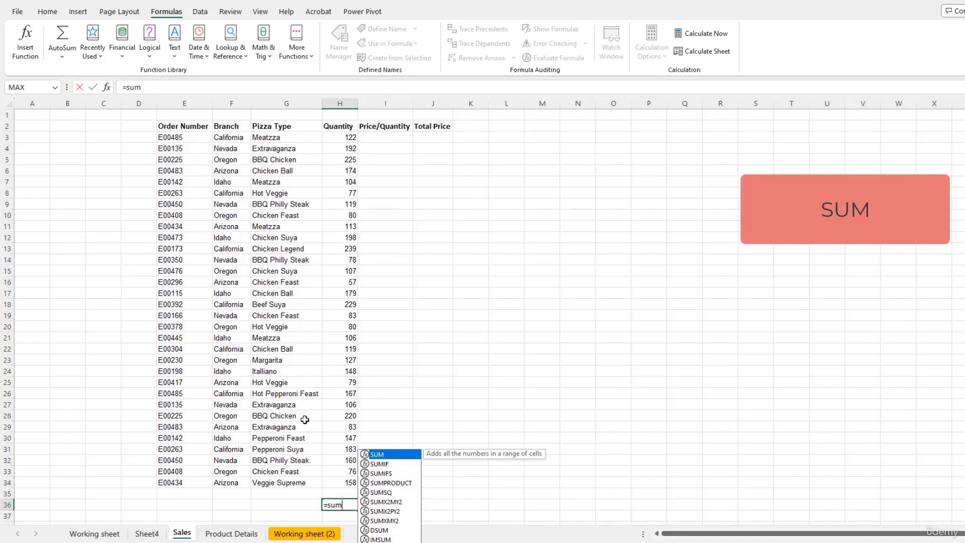
key(Tab)
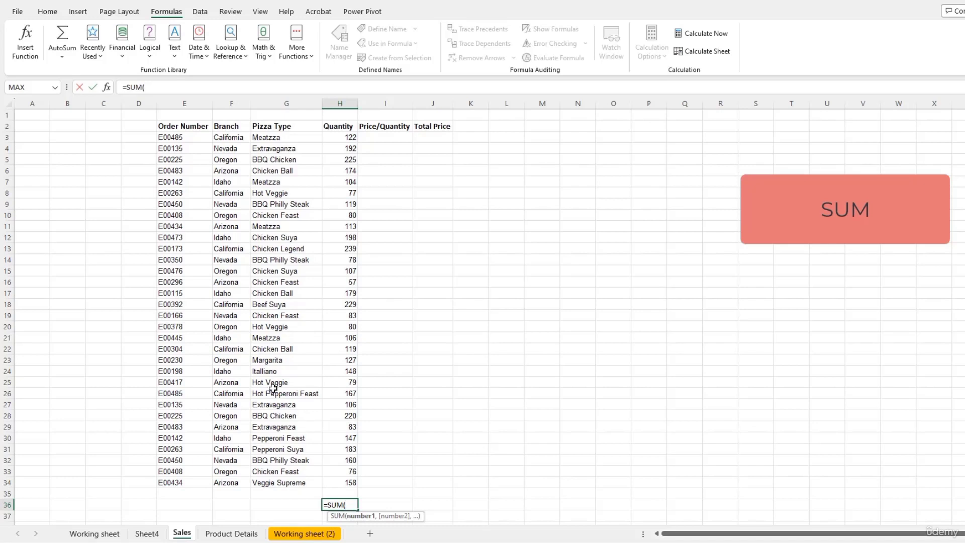
click(333, 137)
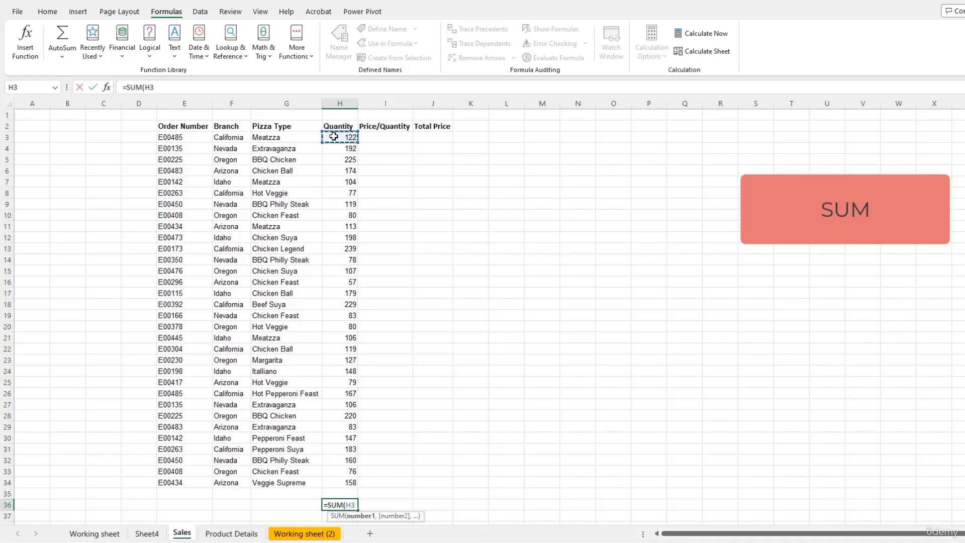
drag(333, 136, 350, 484)
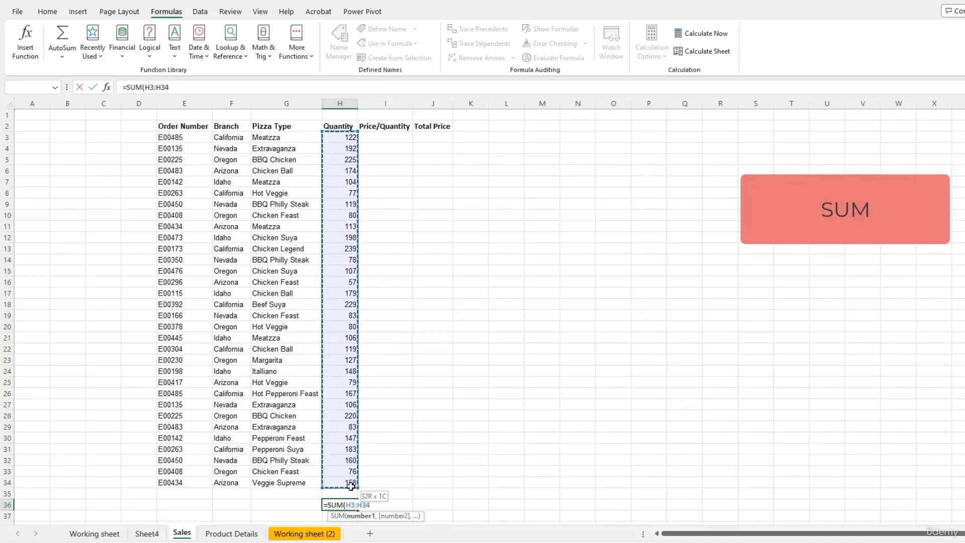
key(Return)
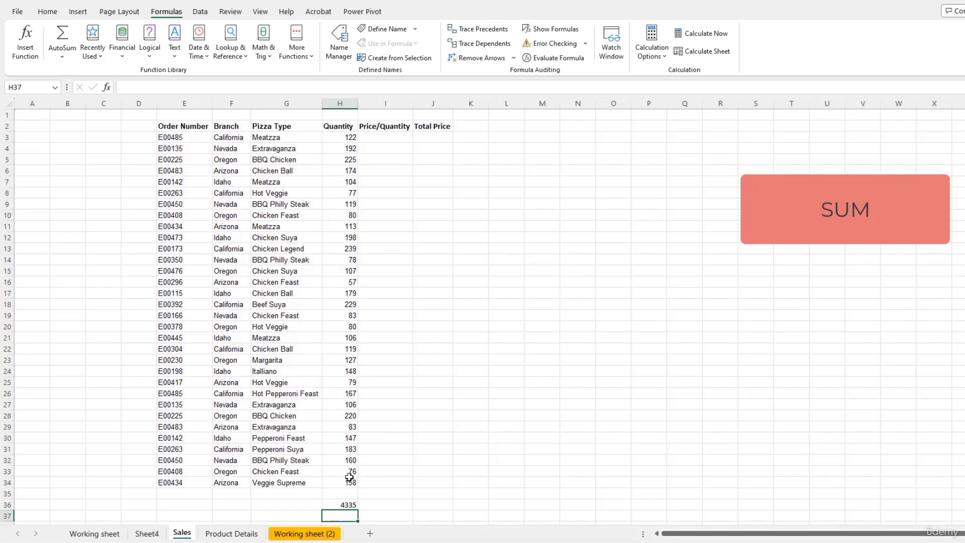
text(SUM)
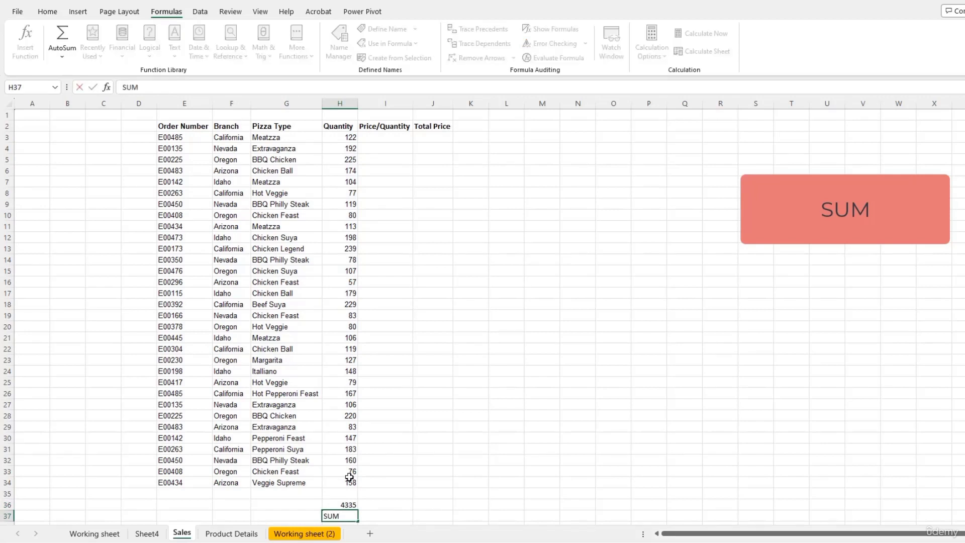
key(Return)
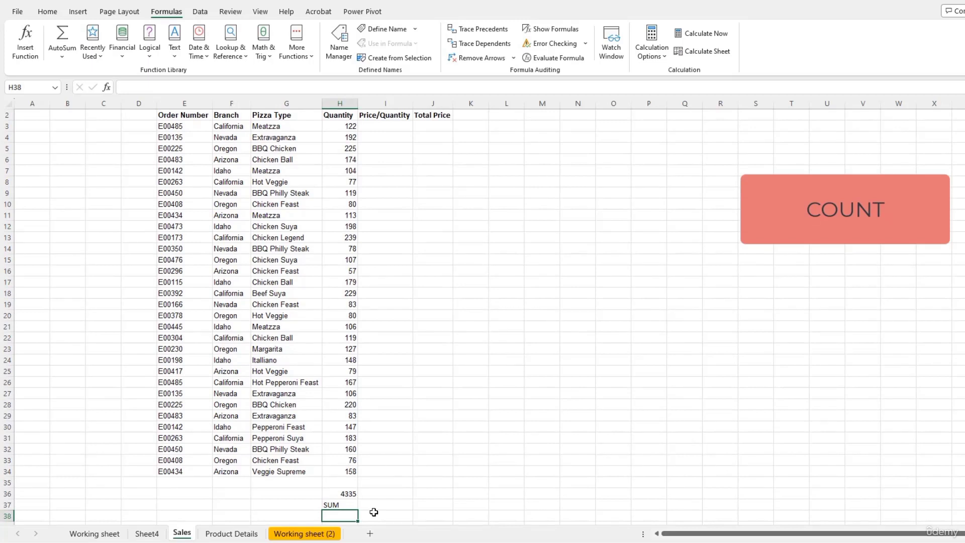
Step: Enter =COUNT(E3:E34) in E36 under Order Number, which returns 0
click(200, 495)
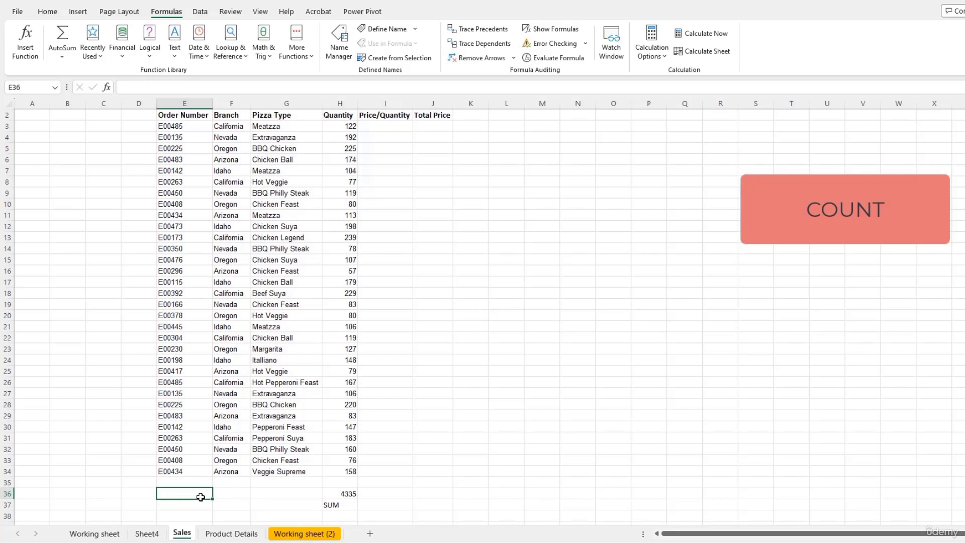
text(=)
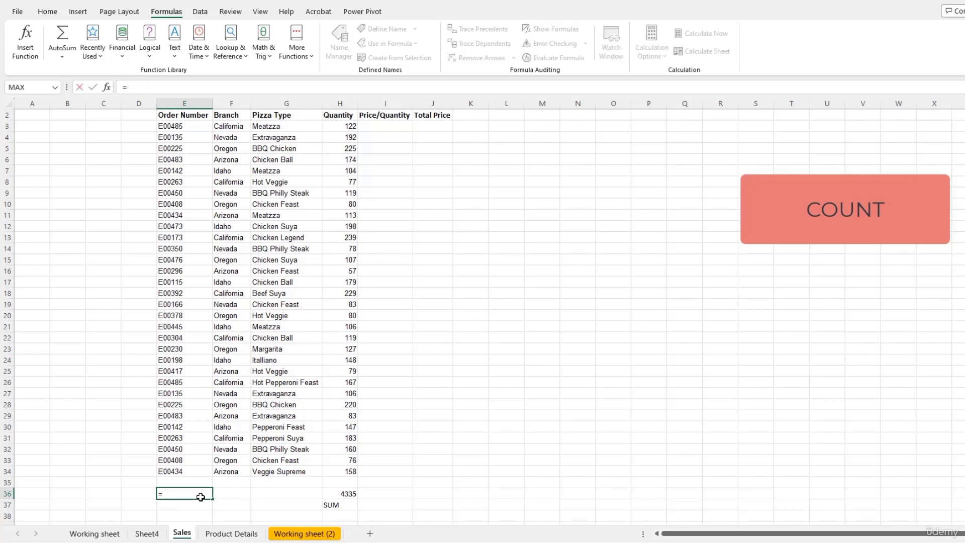
text(coun)
key(Tab)
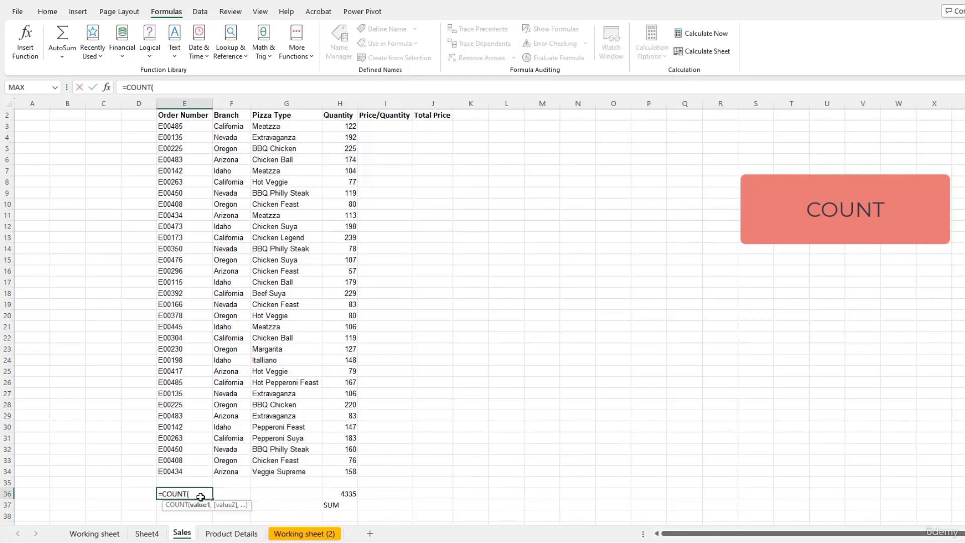
drag(166, 126, 179, 473)
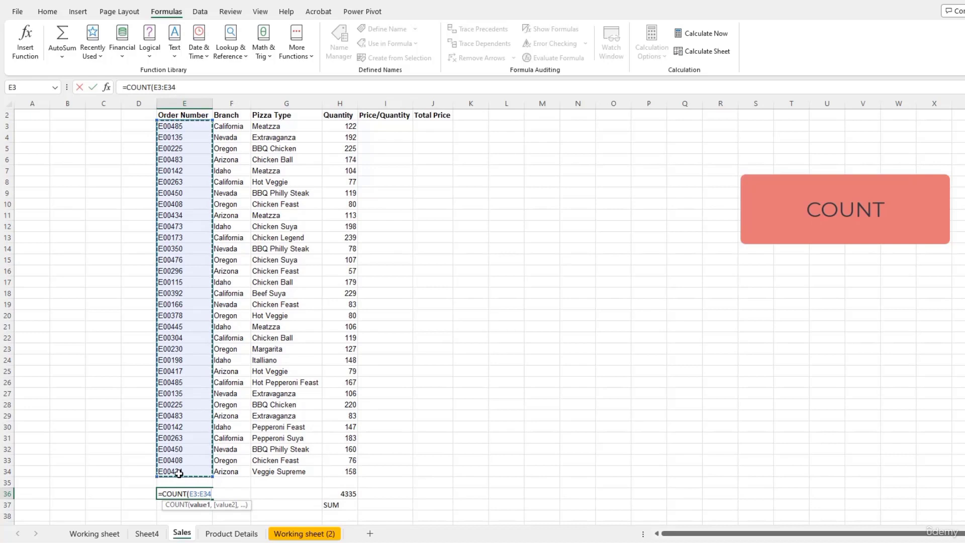
key(Return)
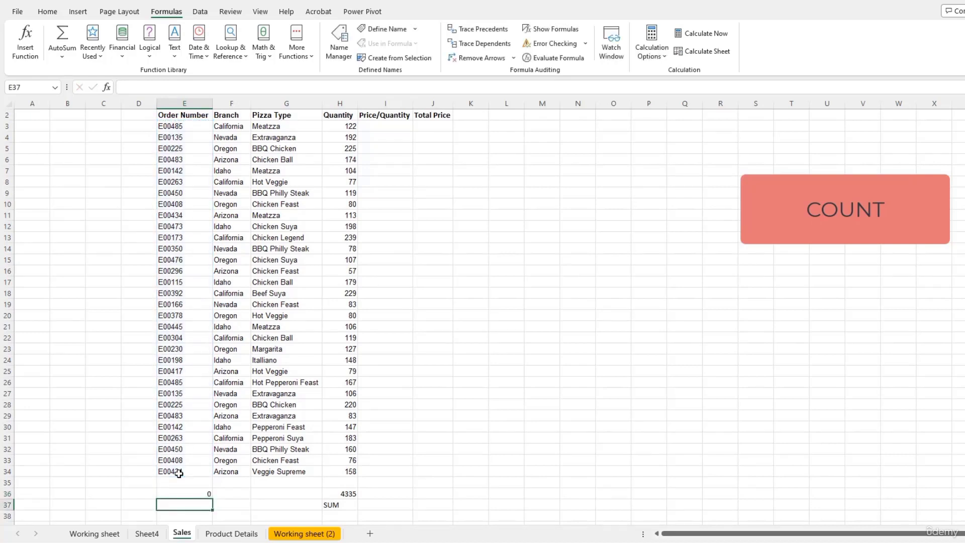
key(Up)
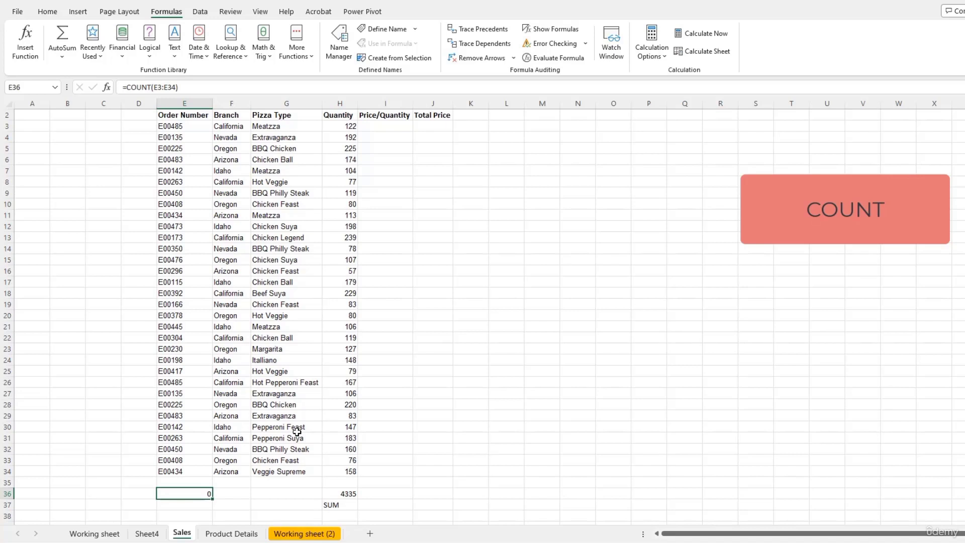
Step: Change E36 to =COUNT(H3:H34), showing 32, and label it COUNT in E37
text(=)
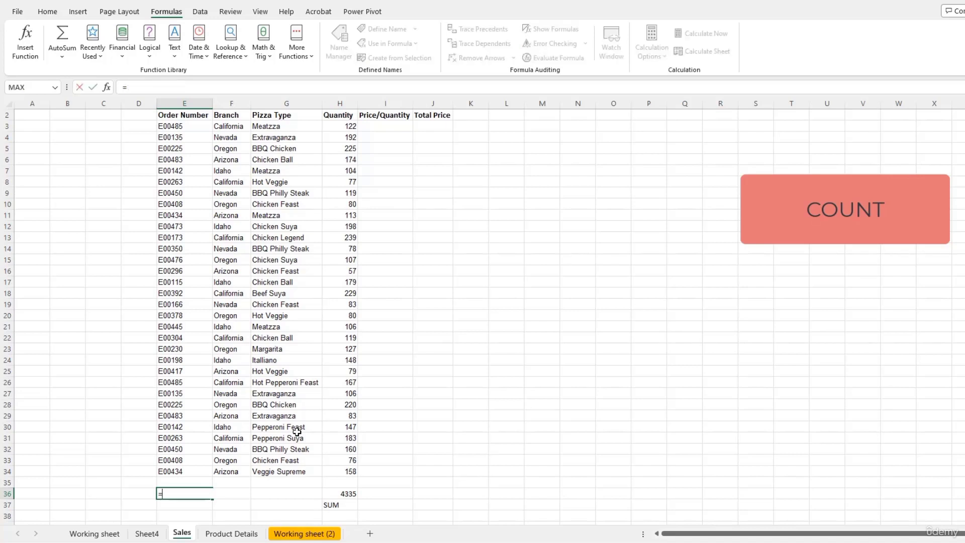
text(coun)
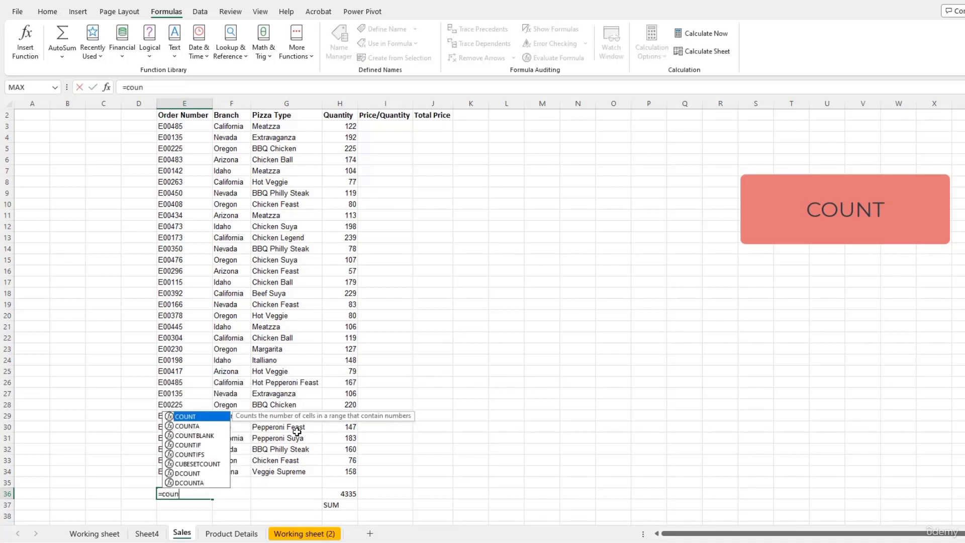
text(t)
key(Tab)
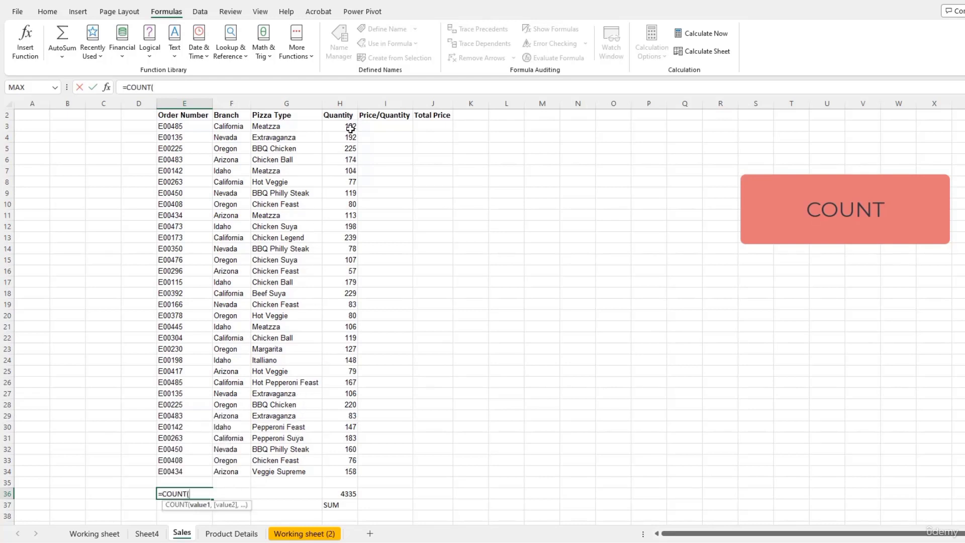
drag(350, 129, 352, 471)
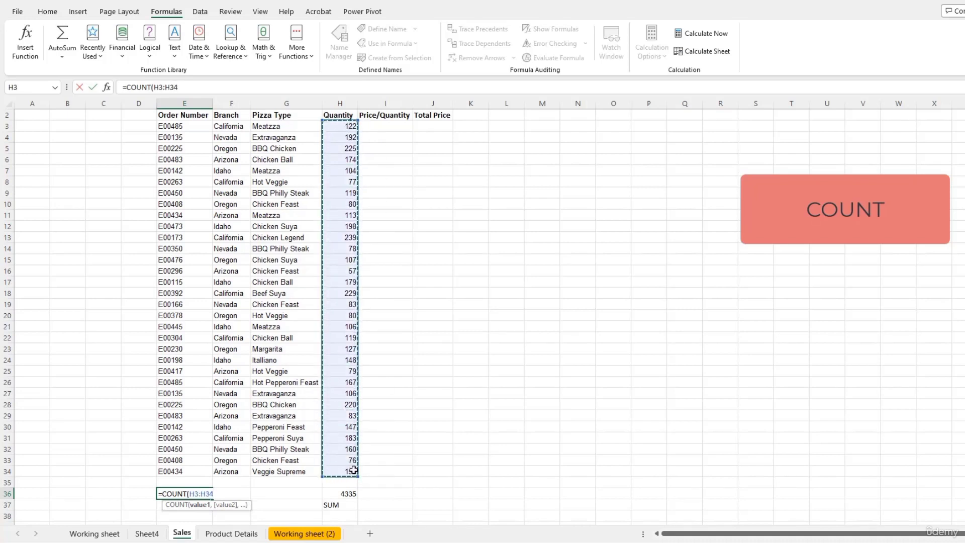
key(Return)
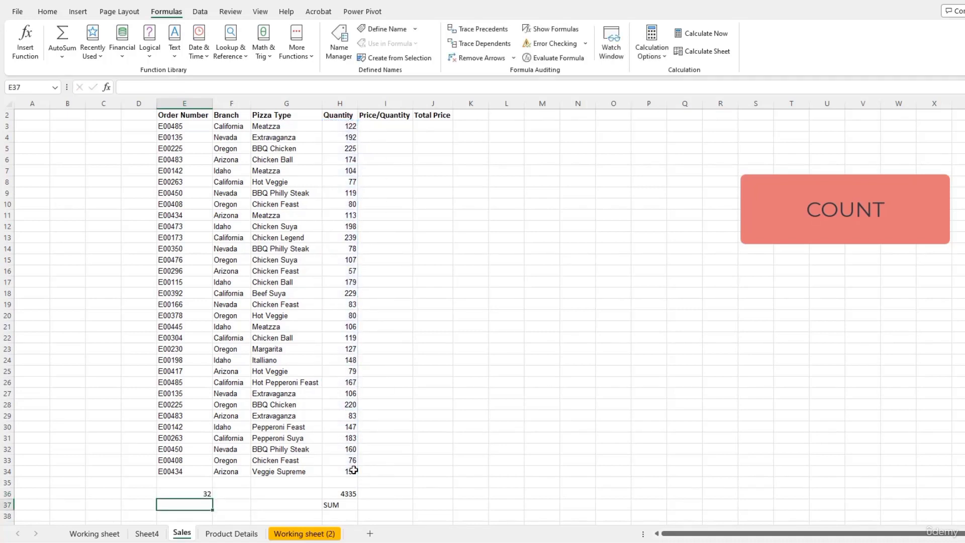
key(Up)
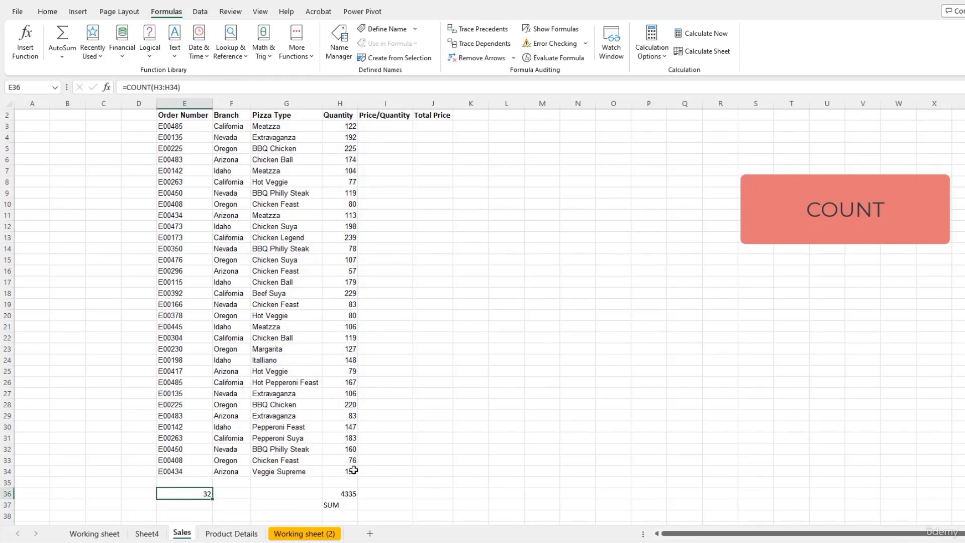
key(Down)
text(COUNT)
key(Return)
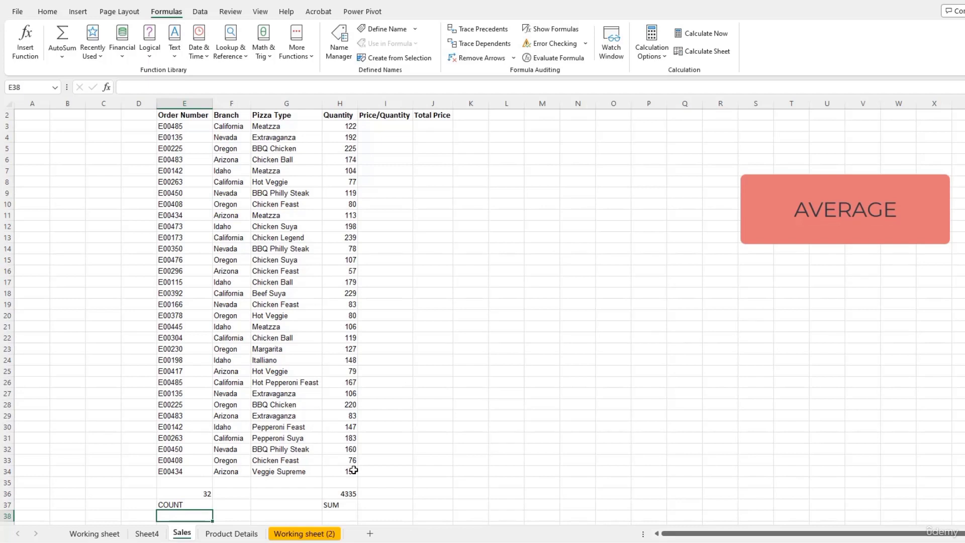
Step: Enter =AVERAGE(H3:H34) in F36, giving 135.46875, with the label AVERAGE in F37
key(Right)
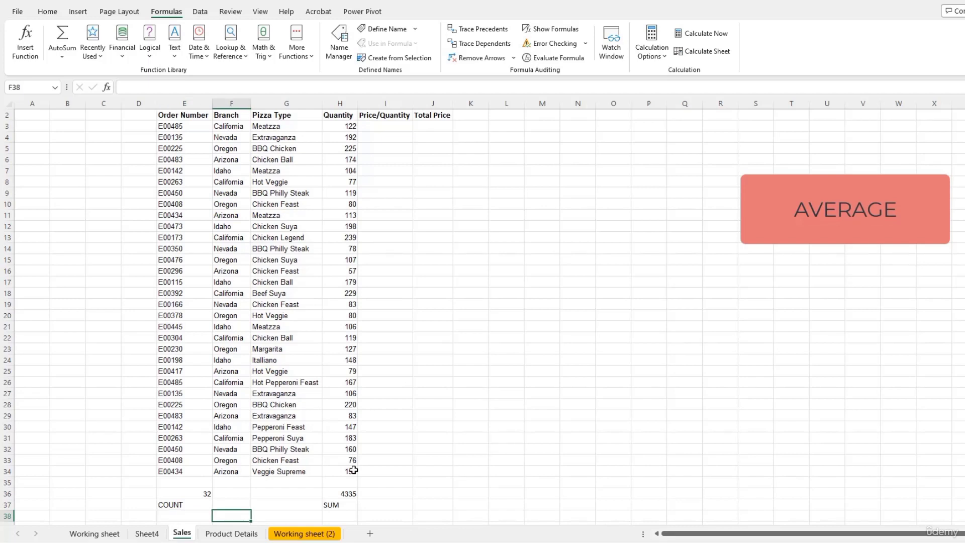
key(Up)
key(Up)
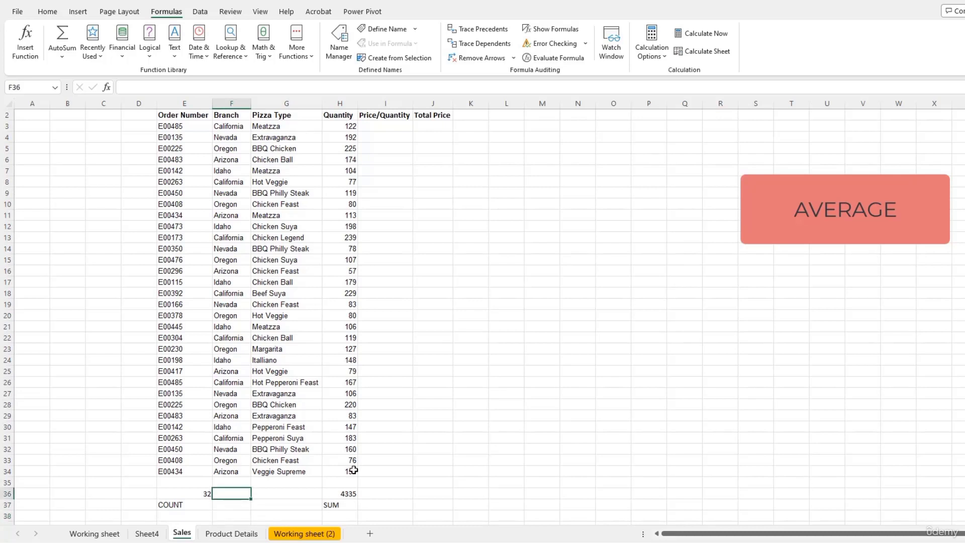
text(=av)
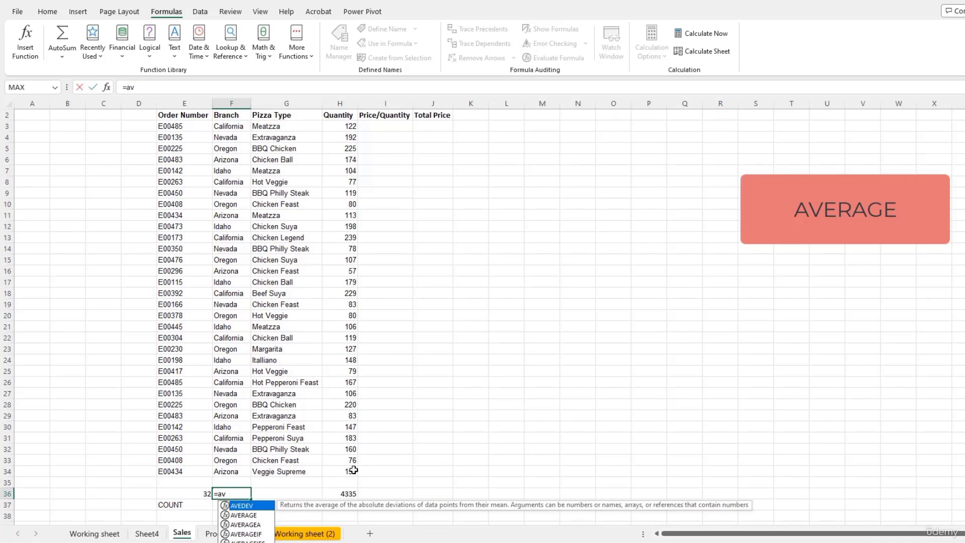
click(249, 516)
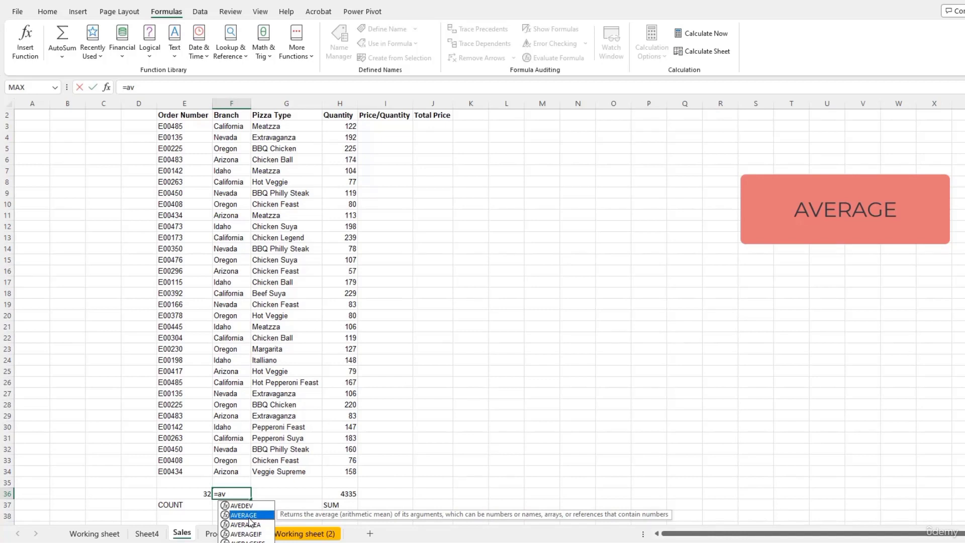
double_click(249, 516)
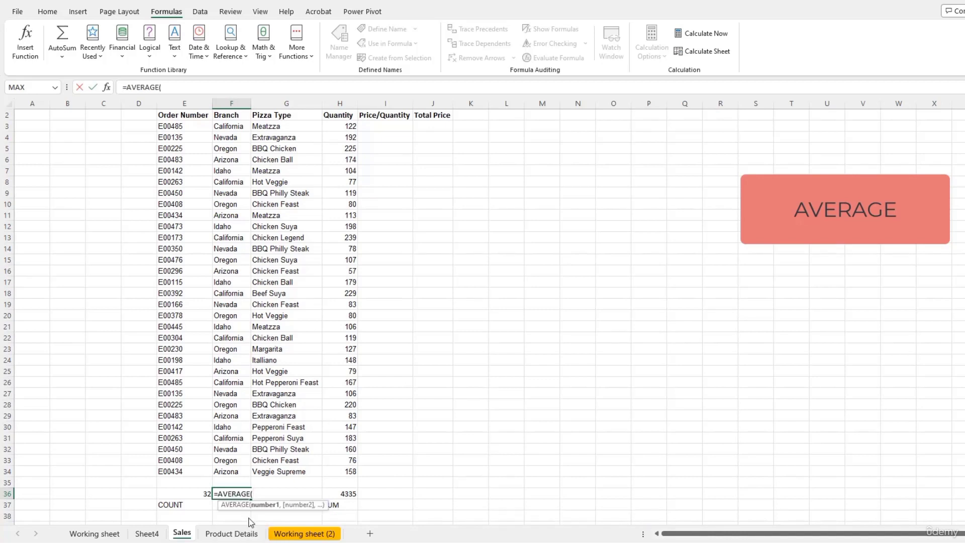
drag(345, 128, 338, 470)
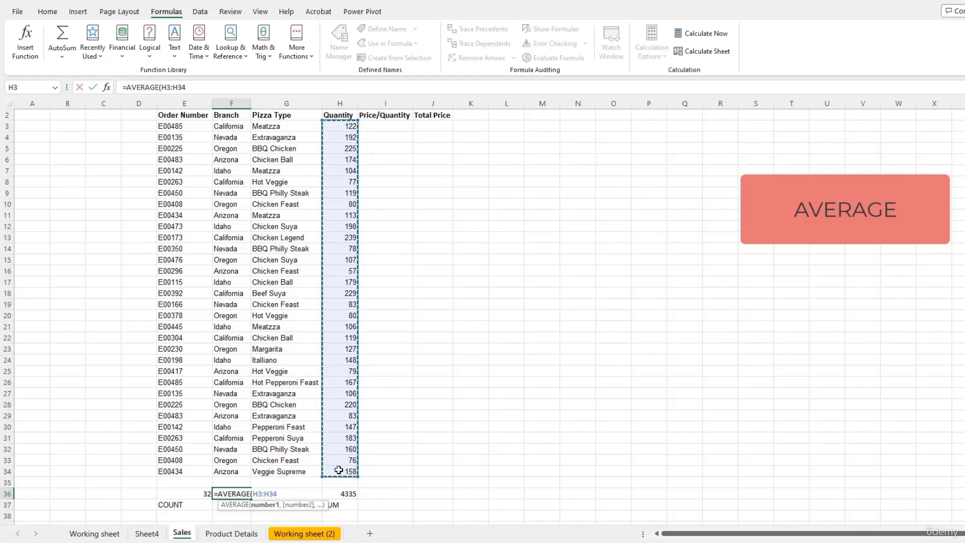
key(Return)
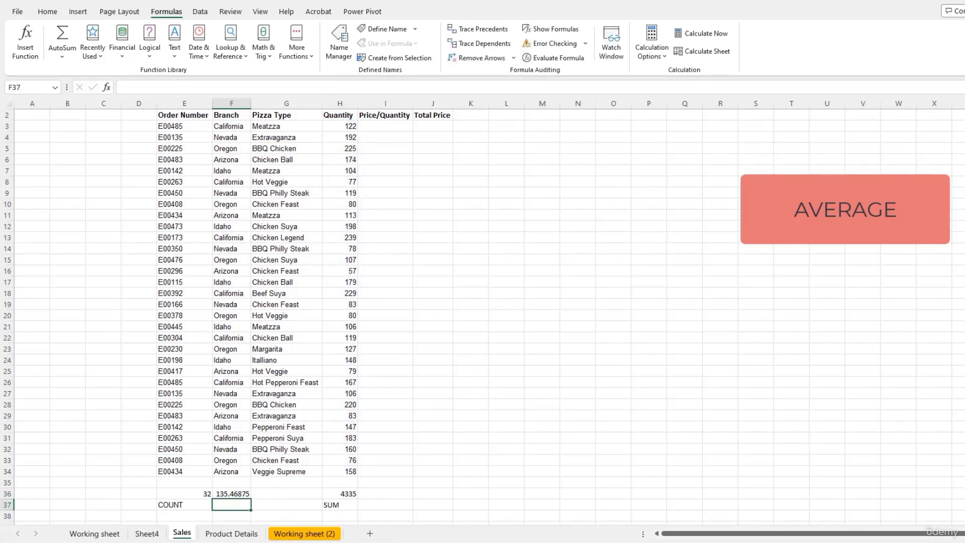
text(AVERAGE)
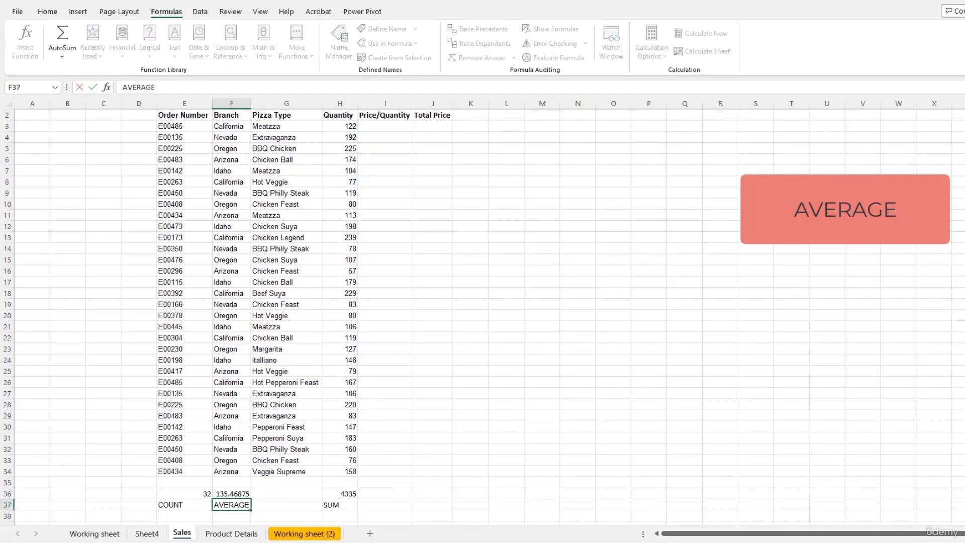
key(Return)
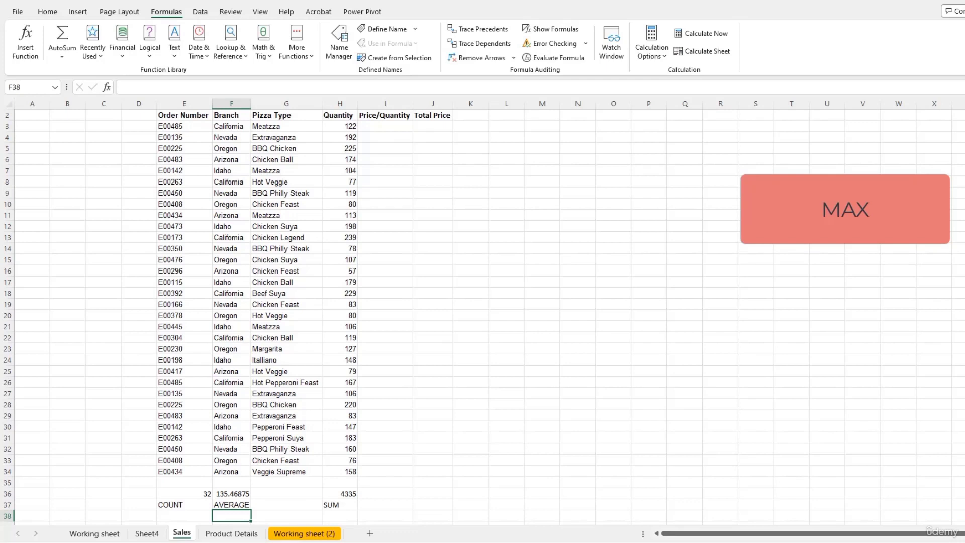
Step: Enter =MAX over the Quantity cells in G36, giving 239, with the label MAXIMUM in G37
key(Up)
key(Up)
key(Right)
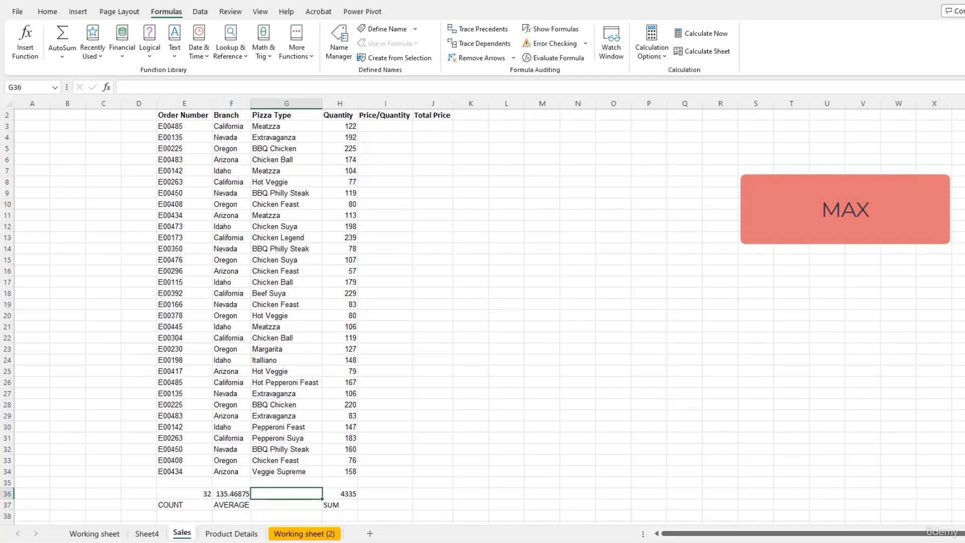
text(=)
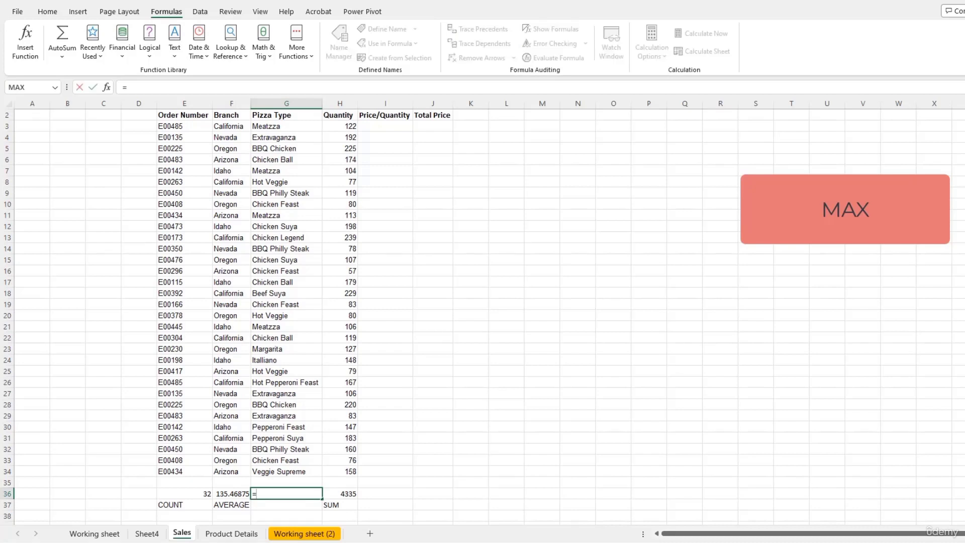
text(ma)
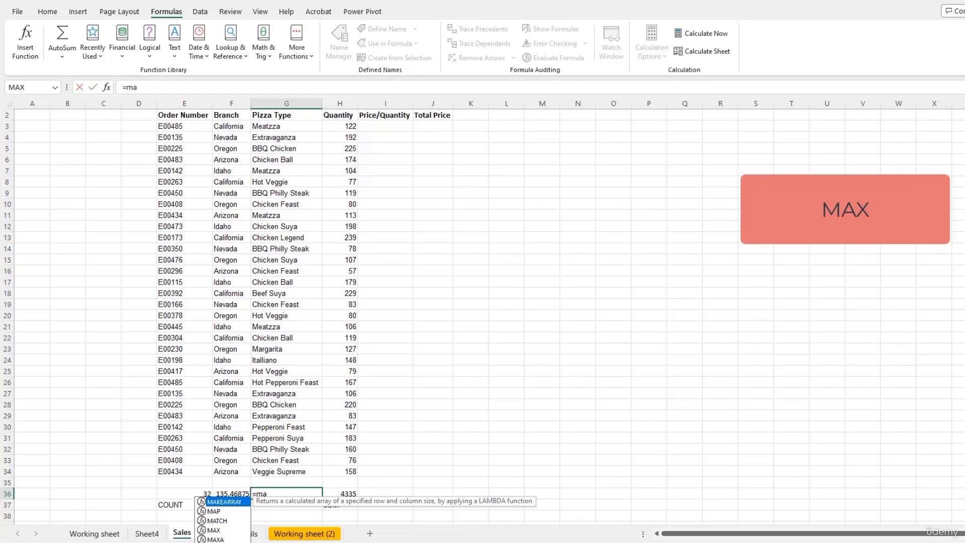
text(x)
key(Tab)
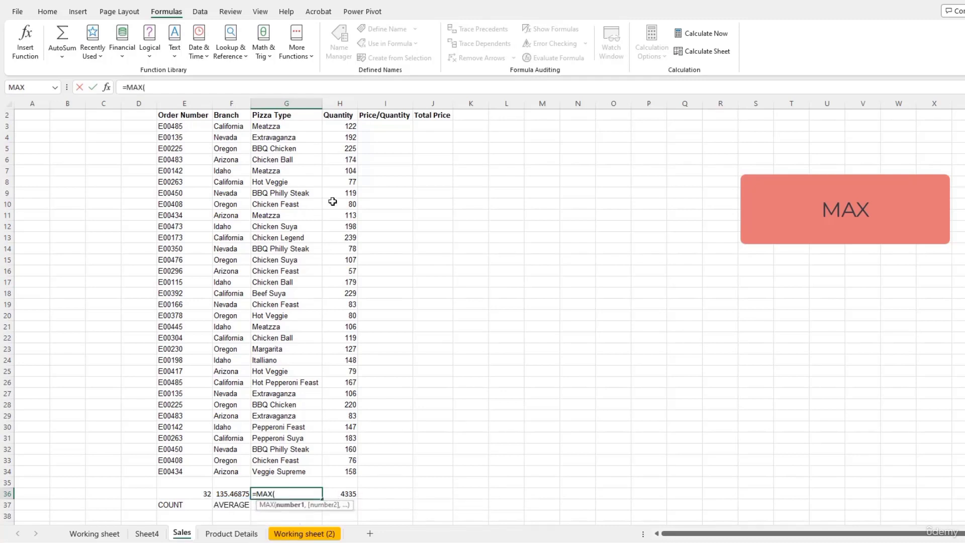
drag(338, 130, 349, 473)
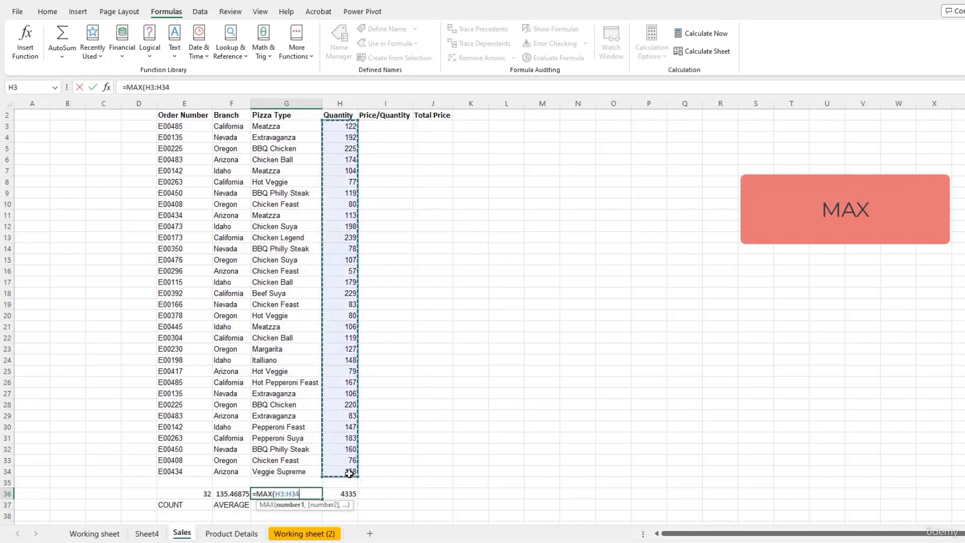
key(Return)
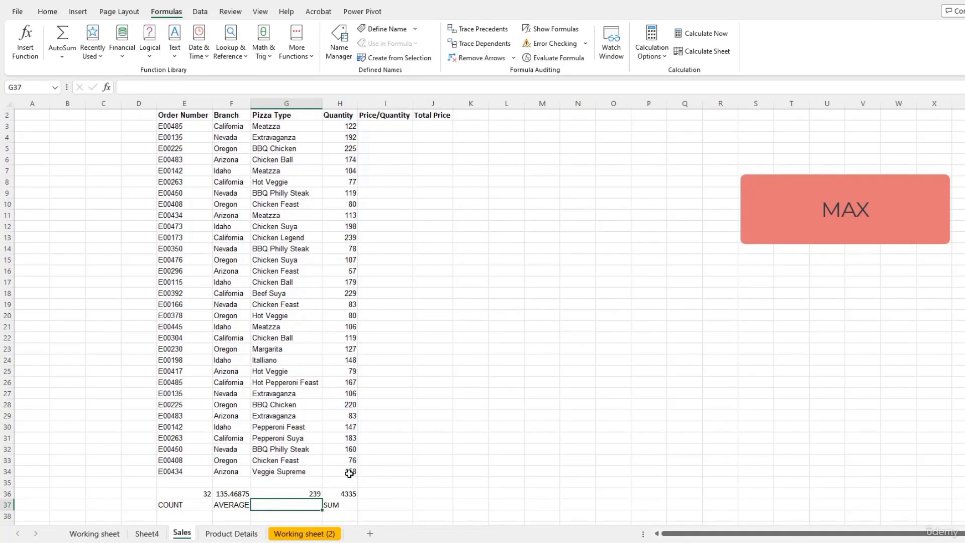
text(MAXIMUM)
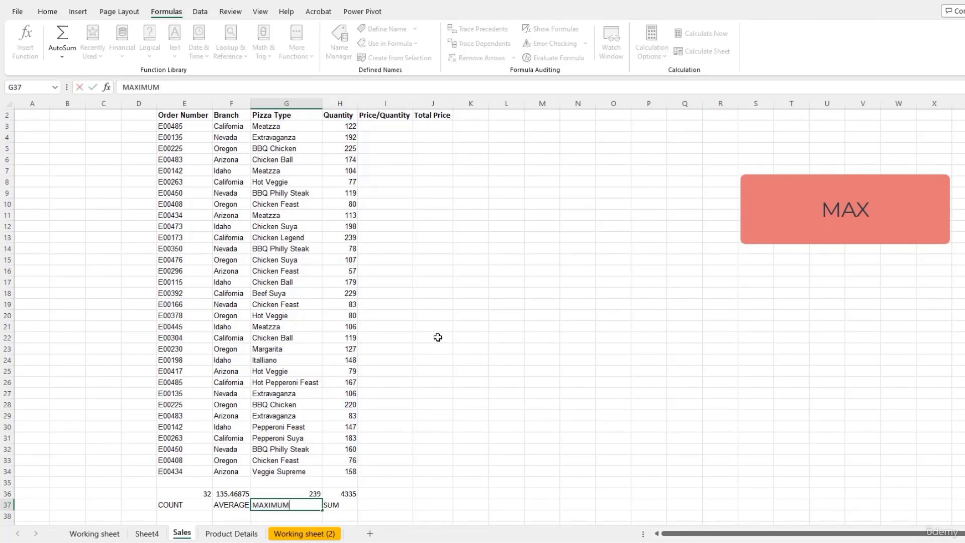
click(363, 326)
click(342, 238)
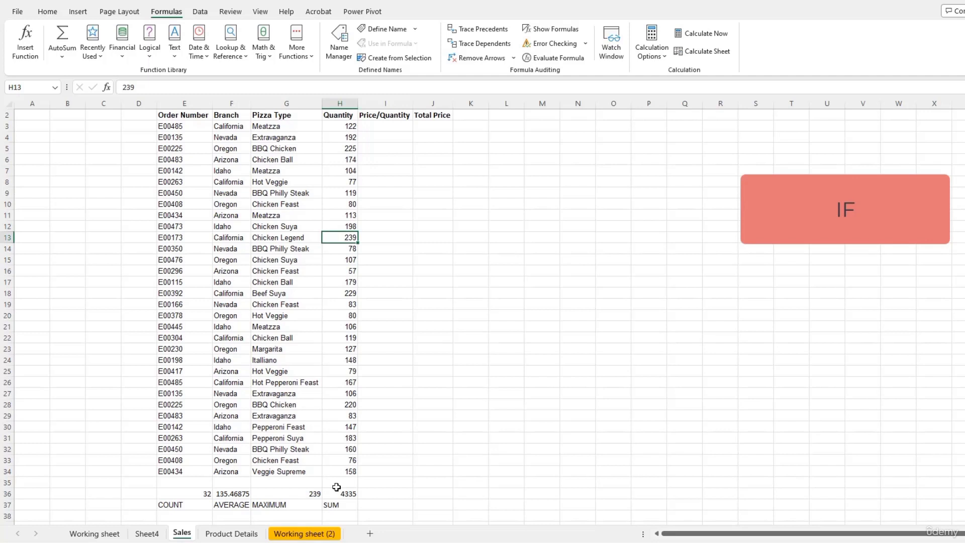
Step: Enter 'Remark' as the column K header, correcting the 'Remard' typo
click(466, 128)
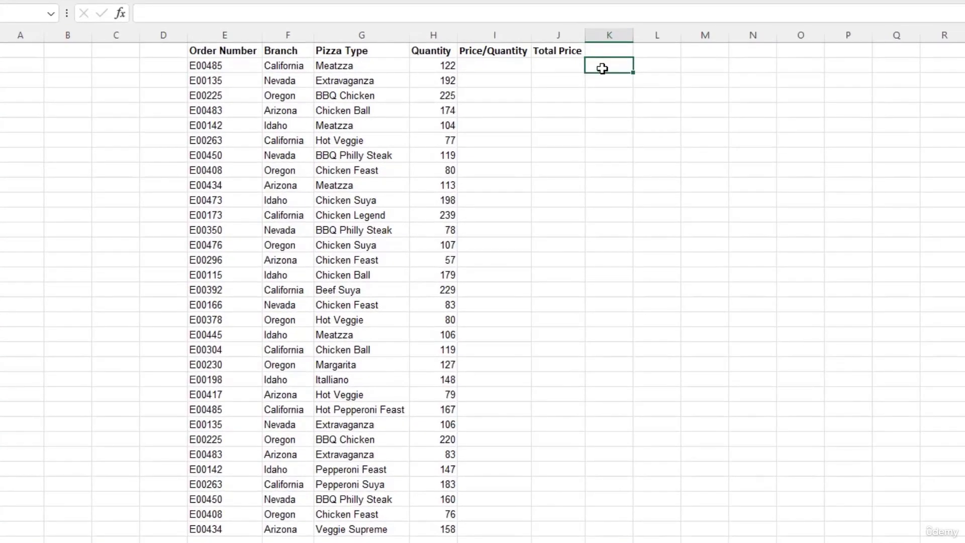
key(Up)
text(Remard)
key(Return)
key(Up)
key(Down)
key(Up)
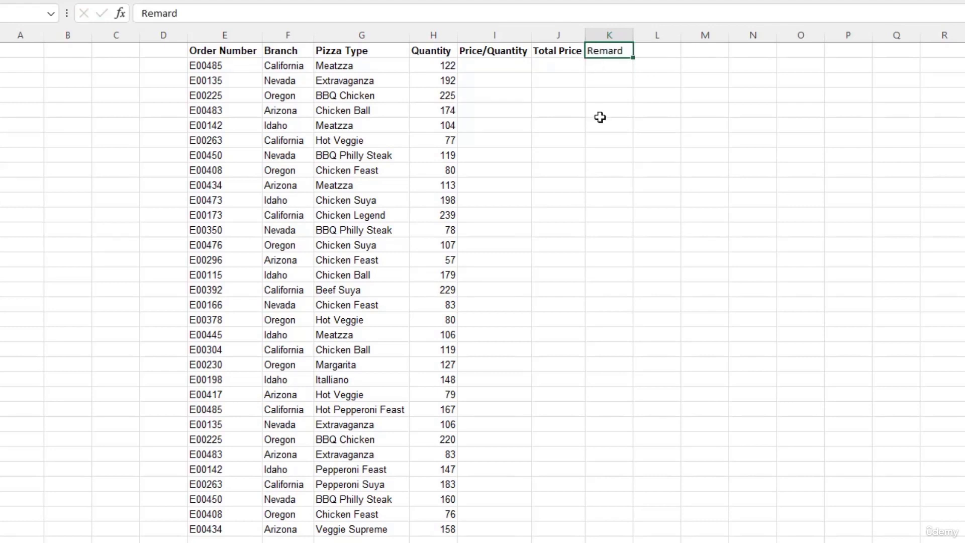
double_click(616, 50)
key(BackSpace)
text(k)
key(Return)
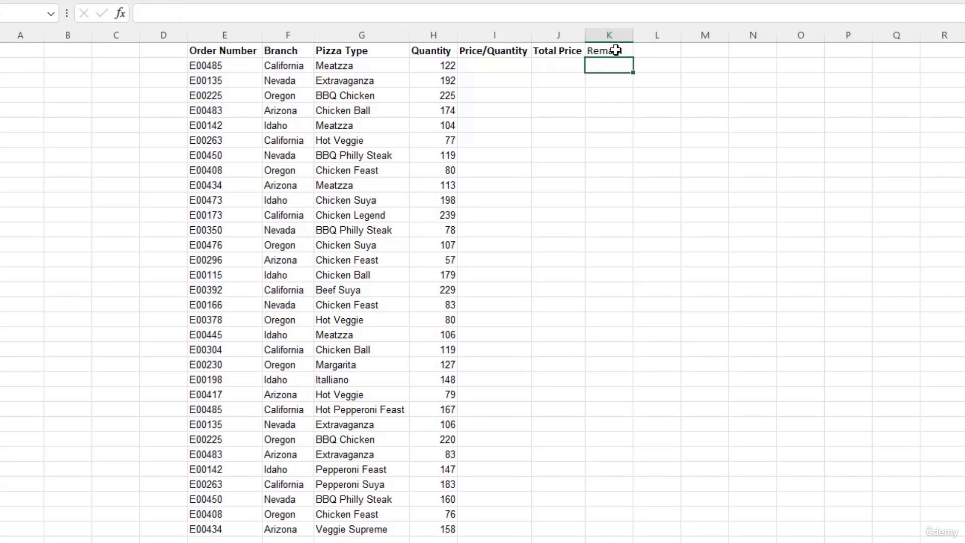
click(615, 50)
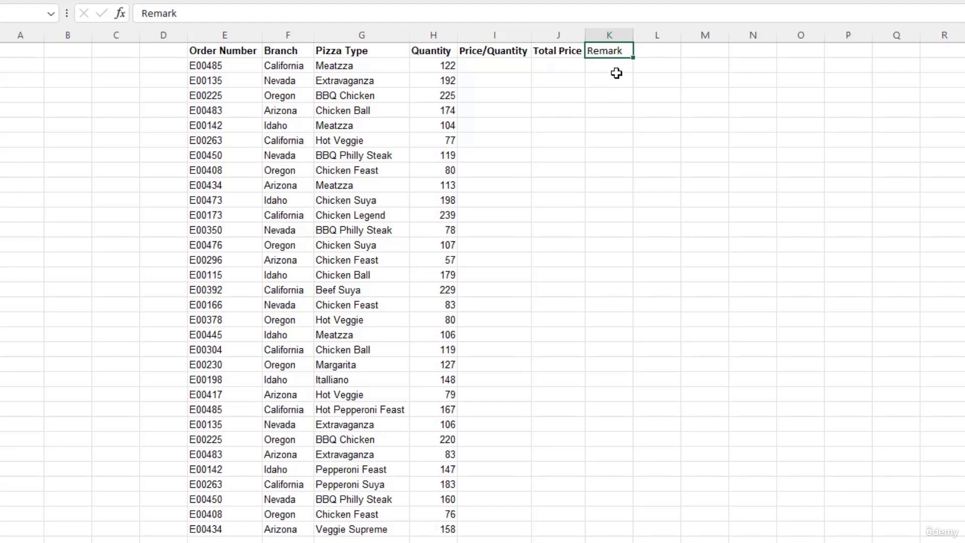
double_click(618, 51)
key(Escape)
Step: Enter =IF(H3>150,Good,) in K3, the first cell under Remark
key(F2)
key(Return)
text(=)
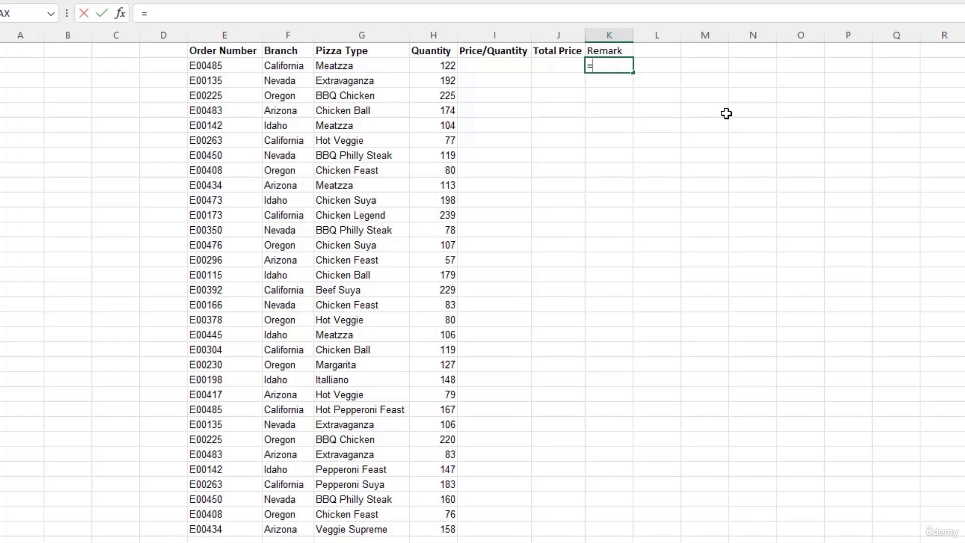
text(if)
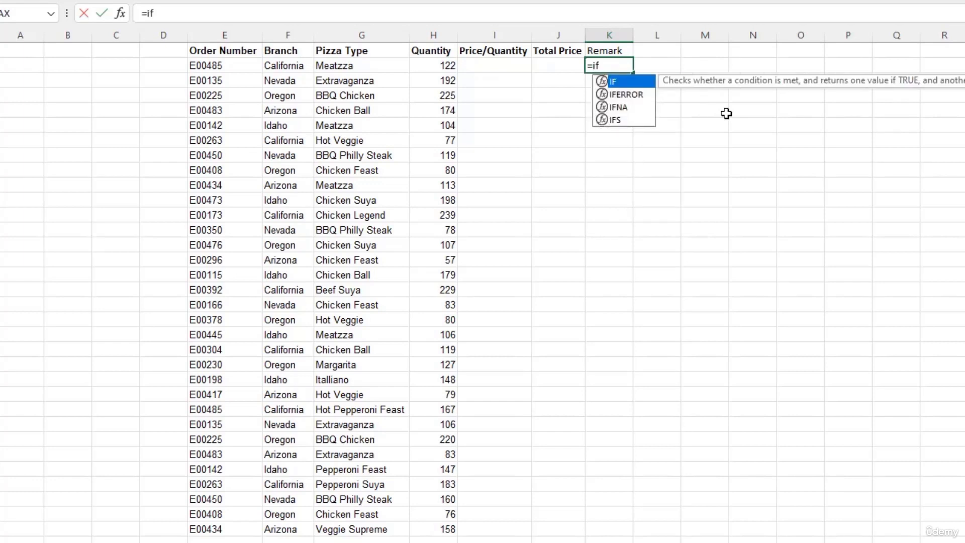
key(Tab)
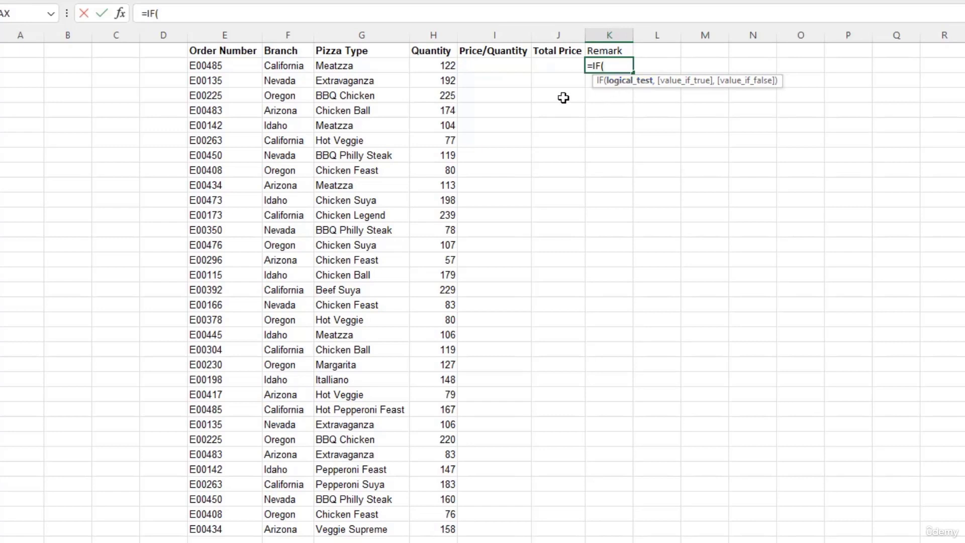
click(446, 65)
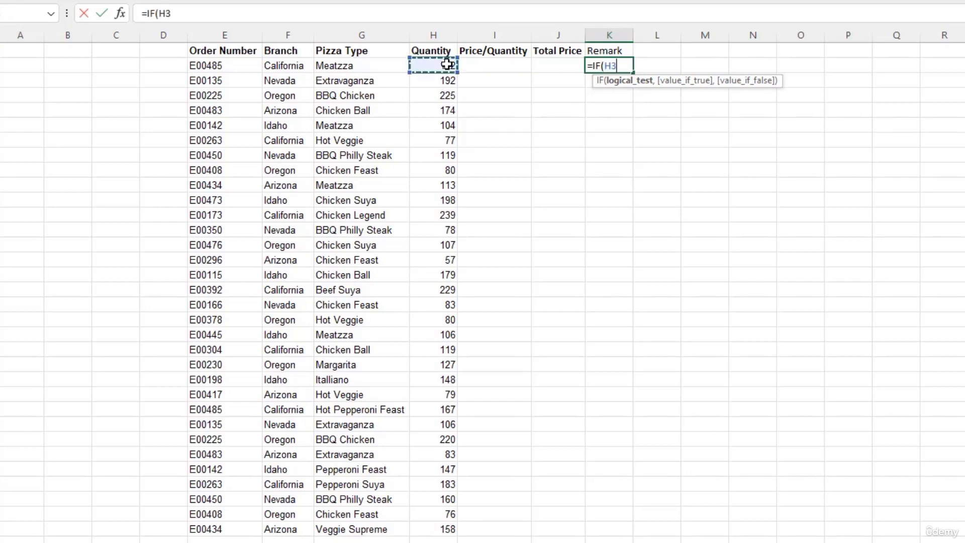
text(>150)
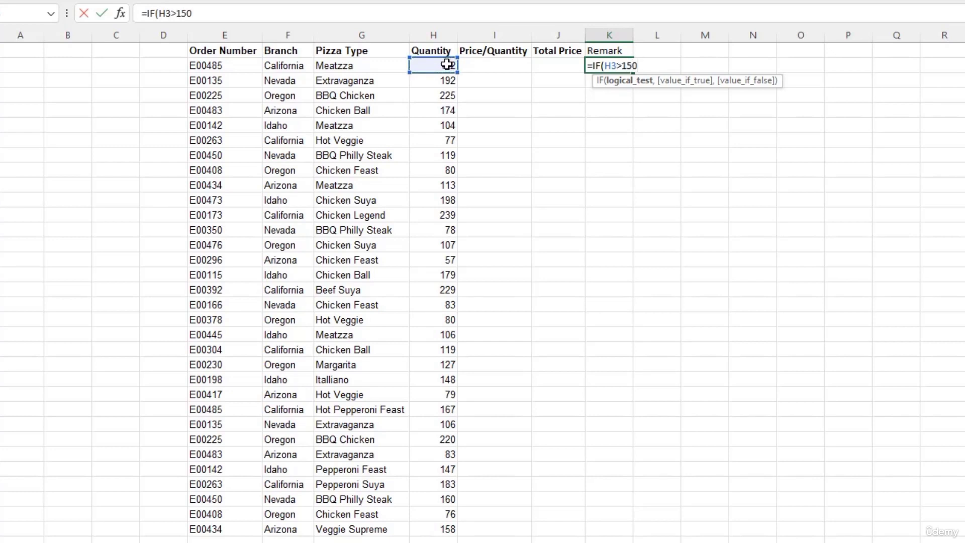
text(,)
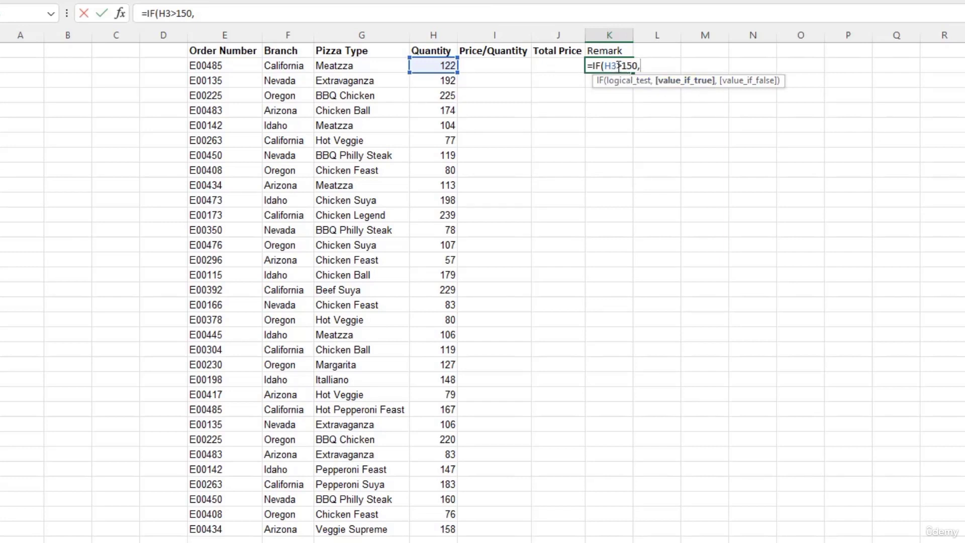
text(Good,)
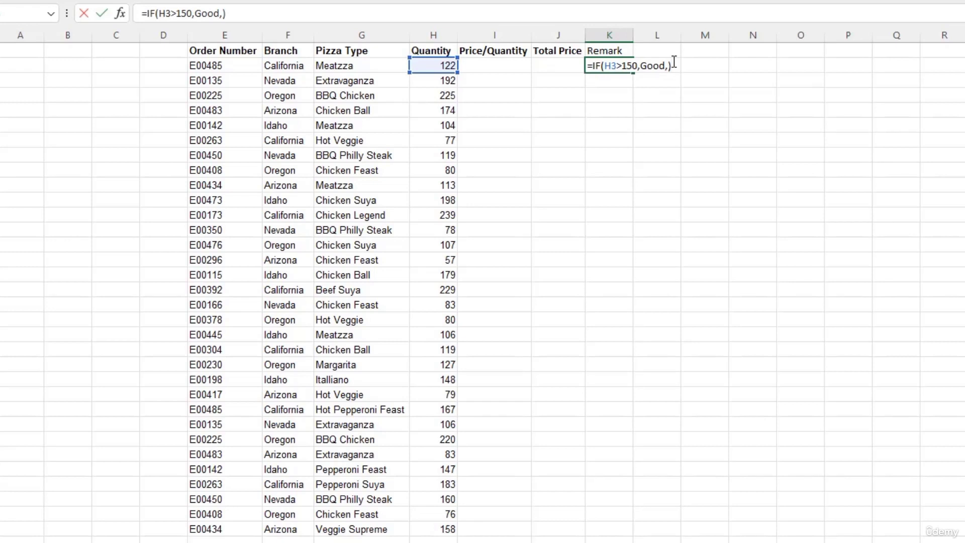
key(Return)
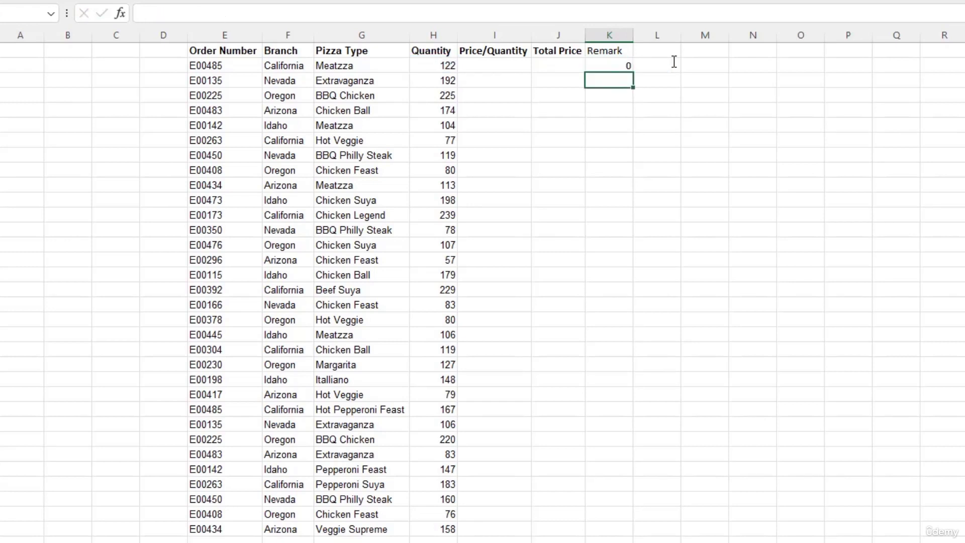
click(621, 66)
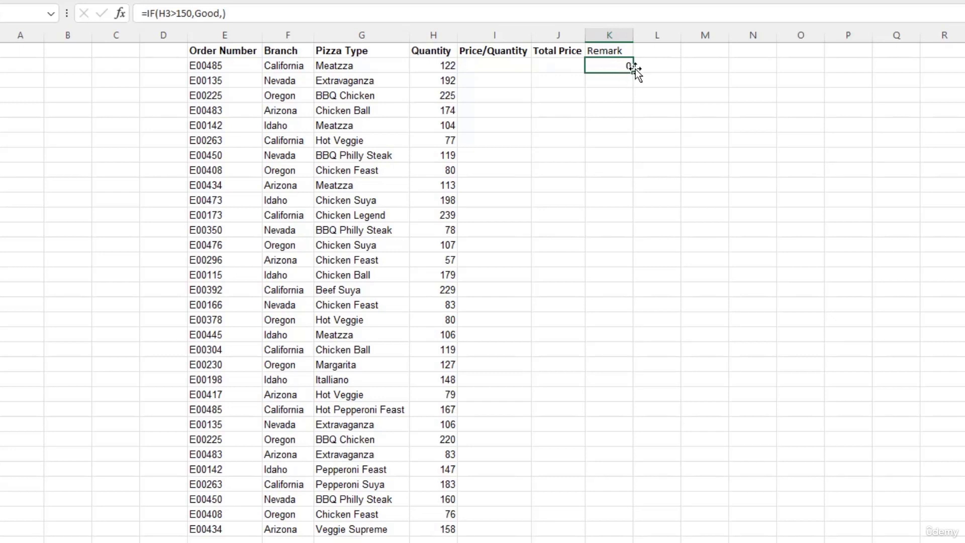
Step: Copy the K3 IF formula down the Remark column and check the copies
drag(633, 74, 633, 533)
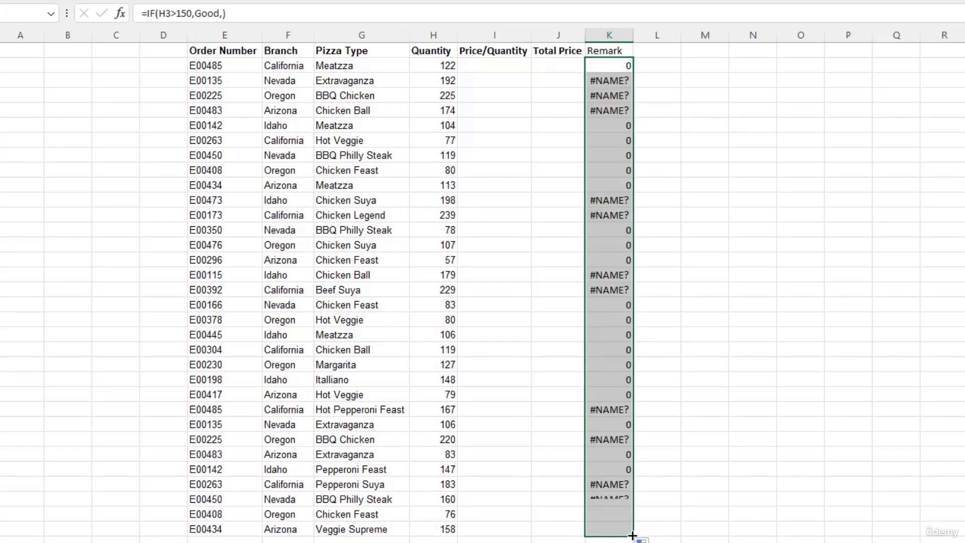
click(612, 84)
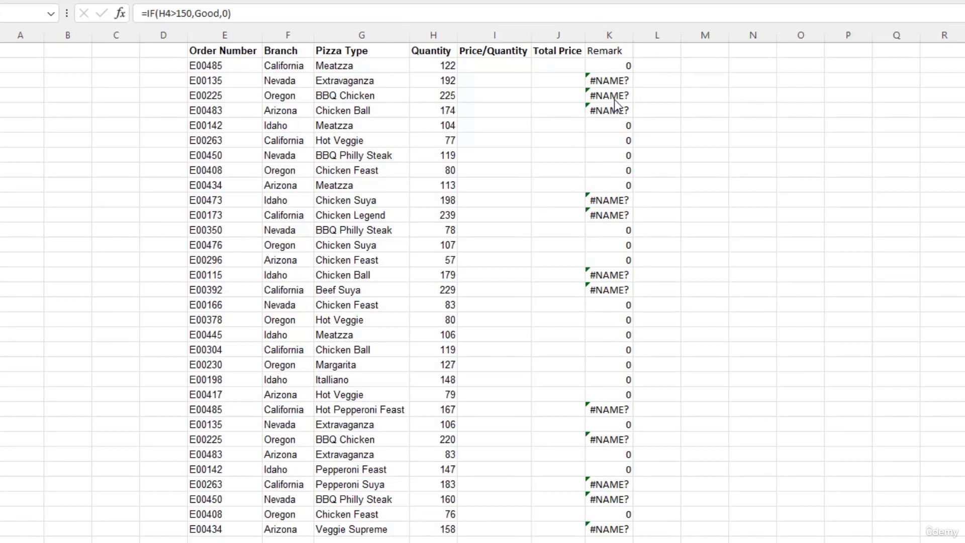
click(618, 65)
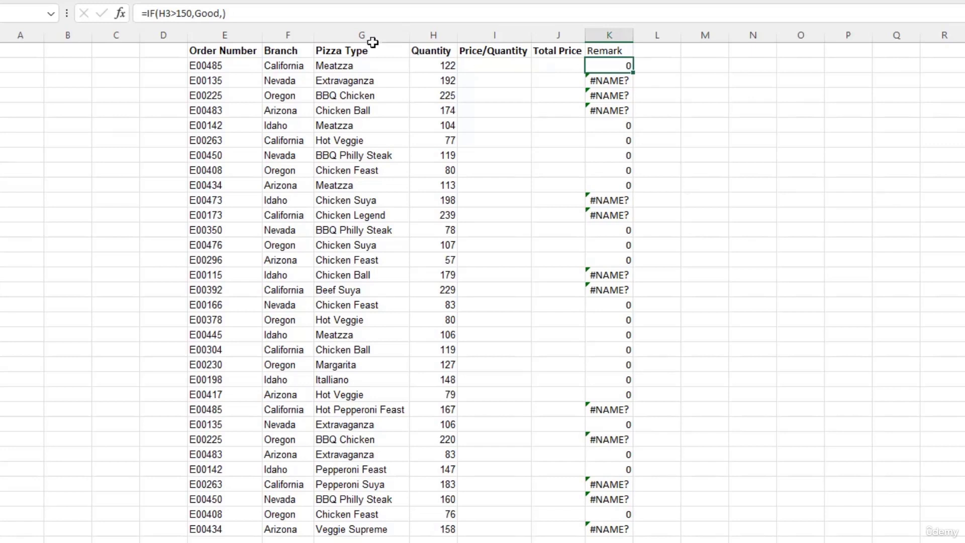
Step: Put quotes around Good in K3's formula, making =IF(H3>150,"Good",), and reselect column K
click(196, 13)
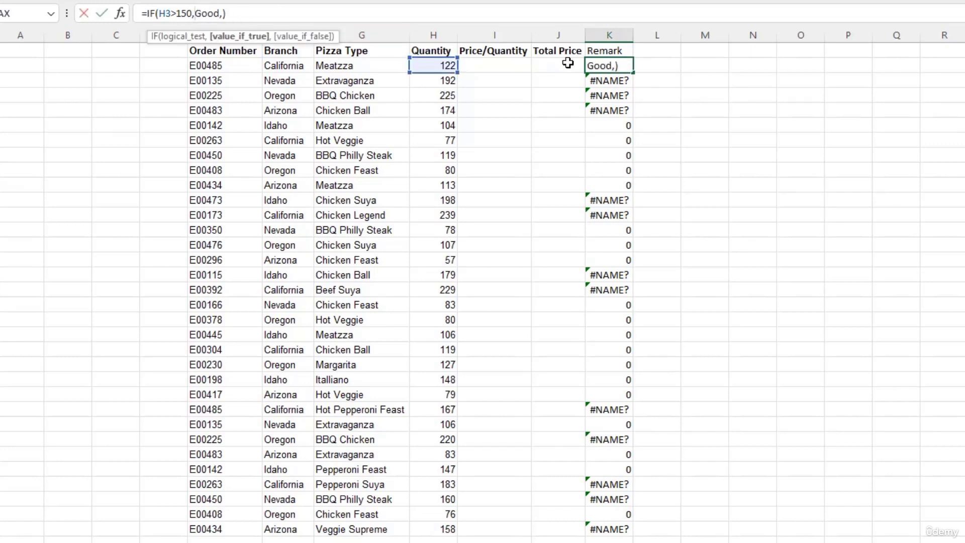
text("Good)
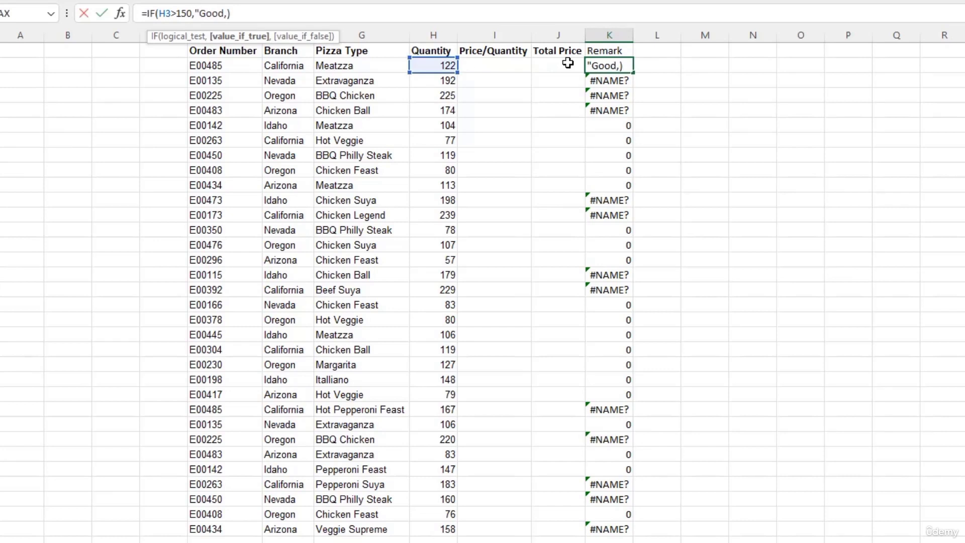
text(")
key(Return)
key(Up)
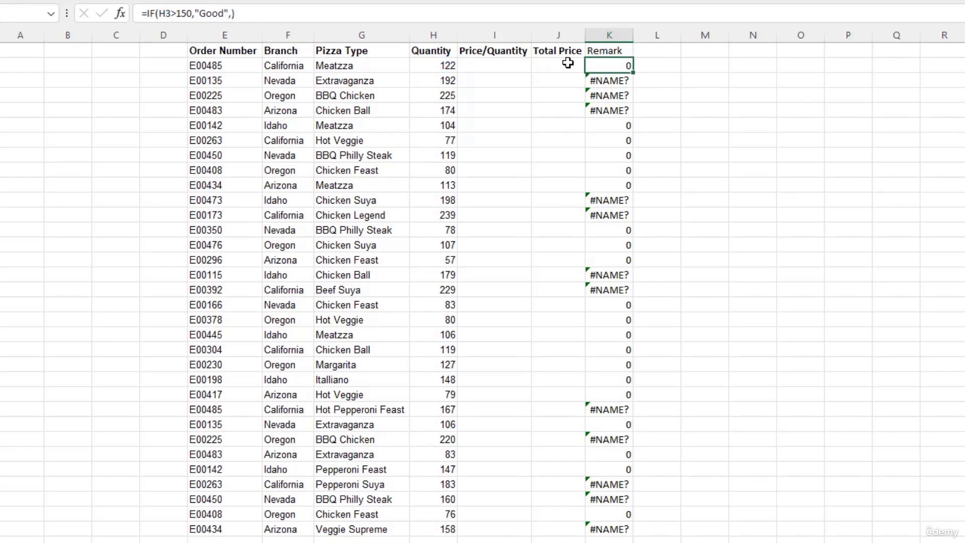
key(ctrl+shift+Down)
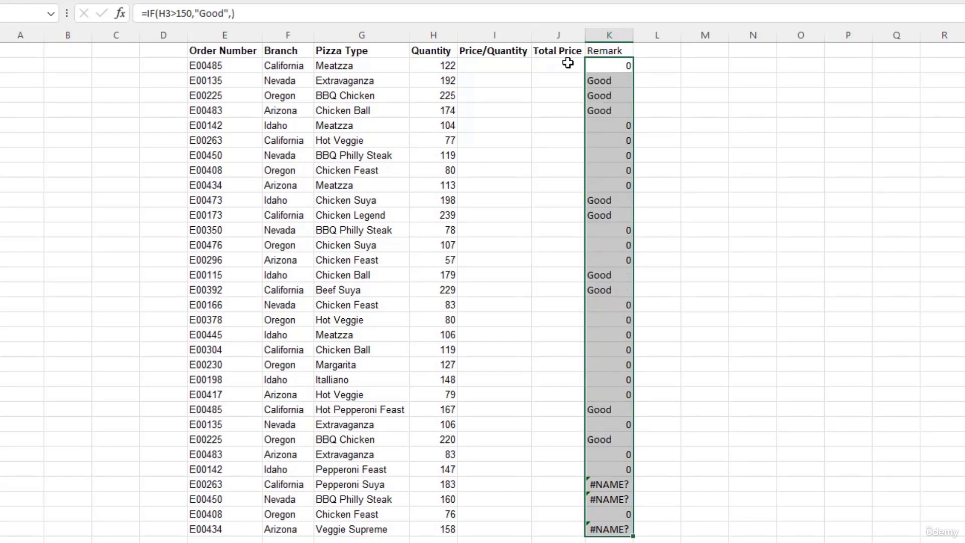
click(616, 81)
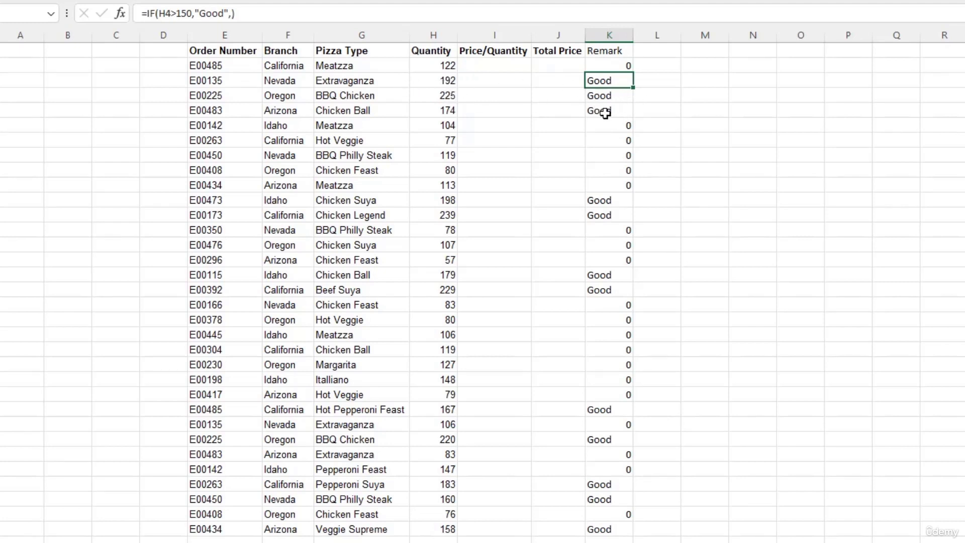
Step: Verify the remarks for quantities above 150, from 239 down to 158
click(445, 215)
click(452, 275)
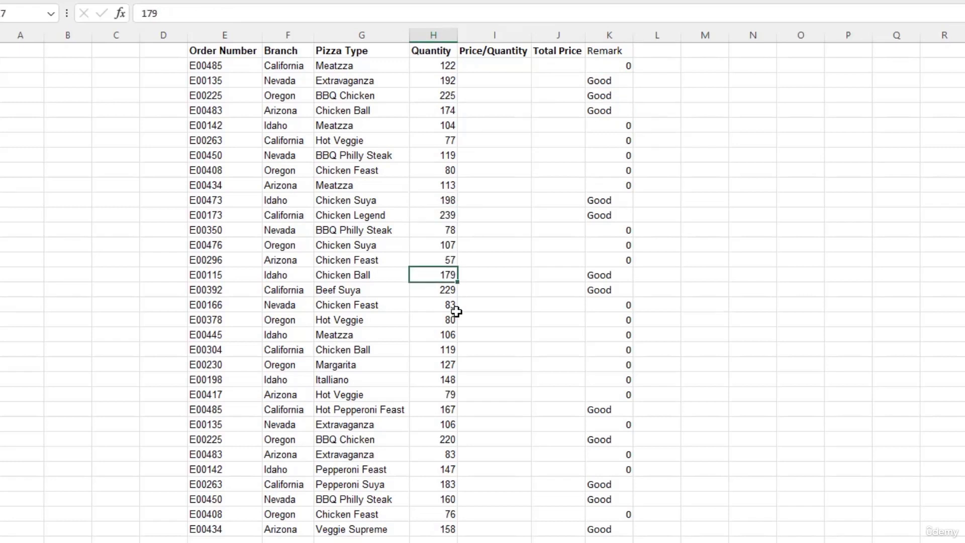
click(438, 291)
click(444, 410)
click(445, 440)
click(447, 484)
click(444, 499)
click(446, 530)
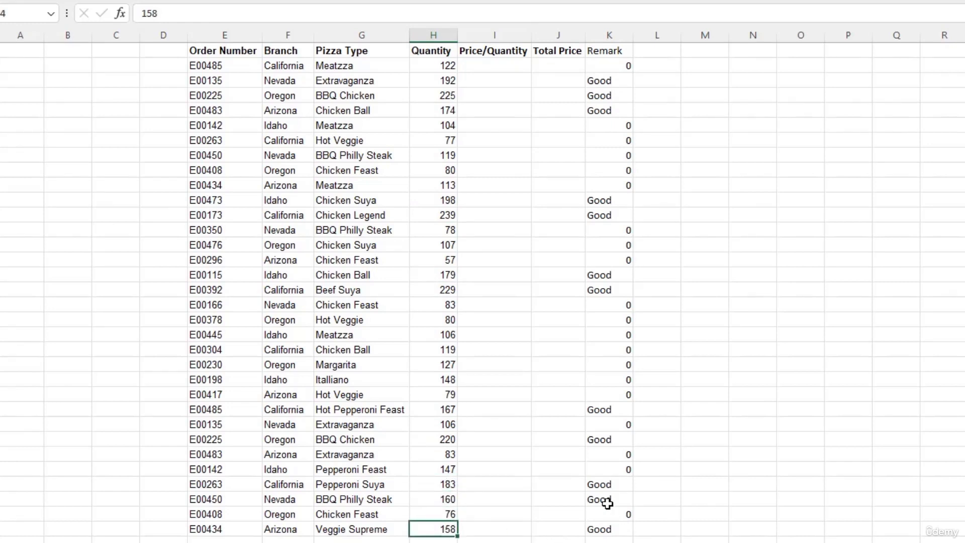
Step: Append ' (IF Function)' to the K1 Remark header and autofit column K
double_click(621, 52)
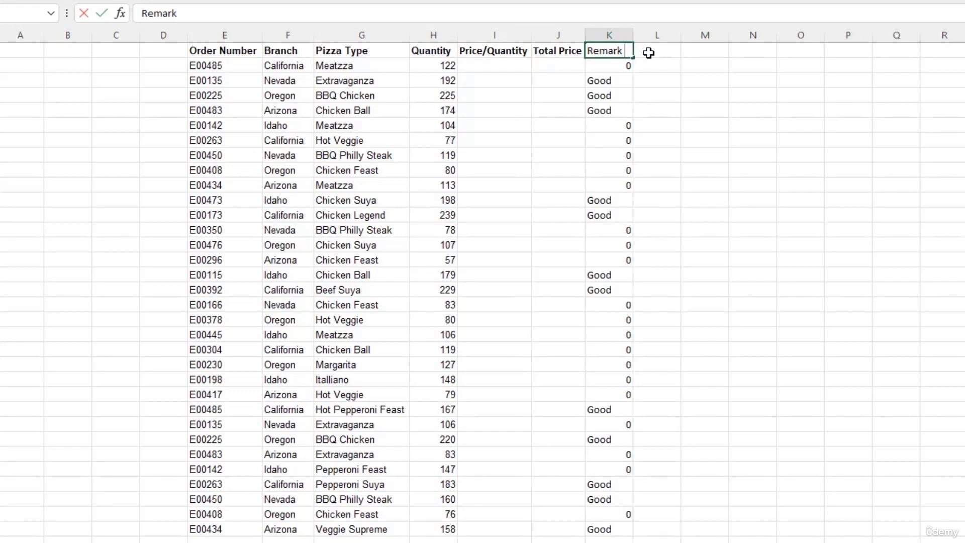
text((IF Func)
text(tion))
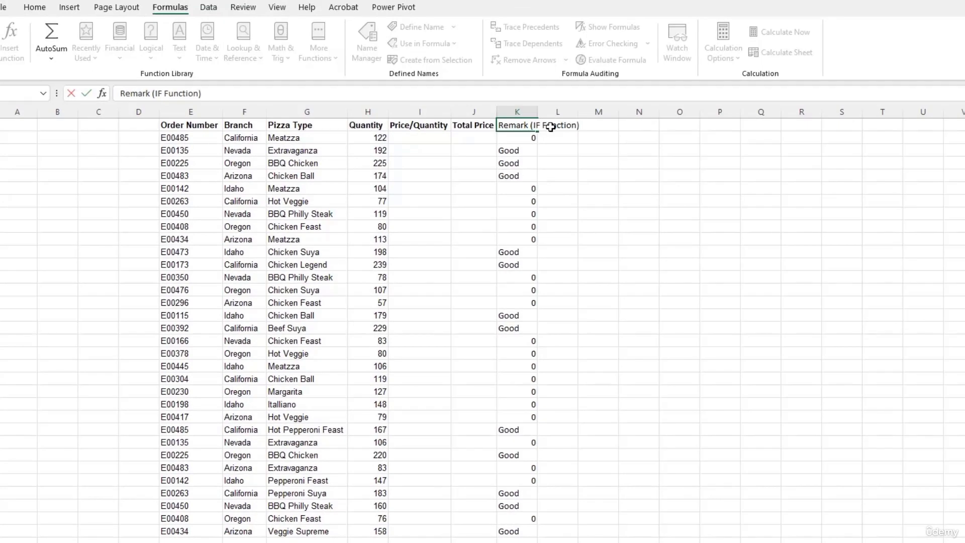
key(Return)
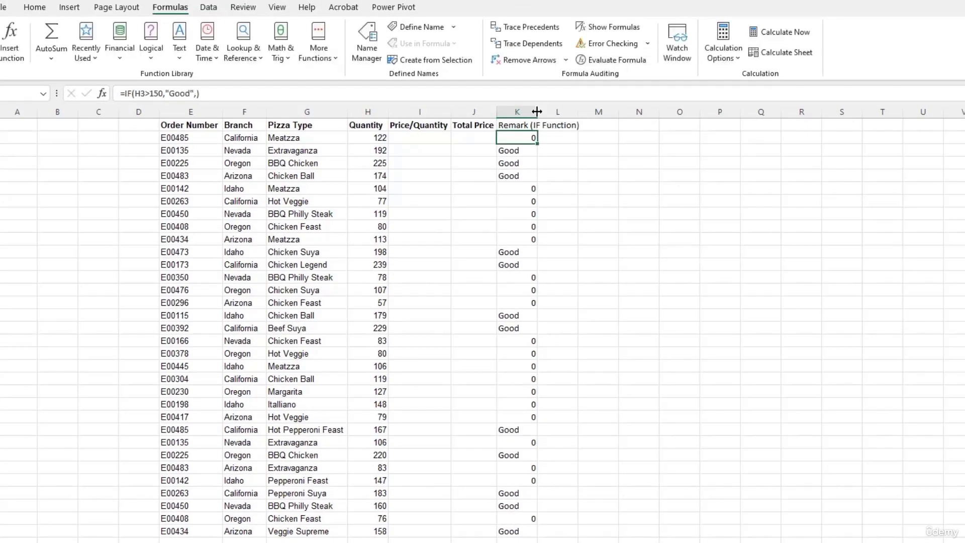
double_click(537, 112)
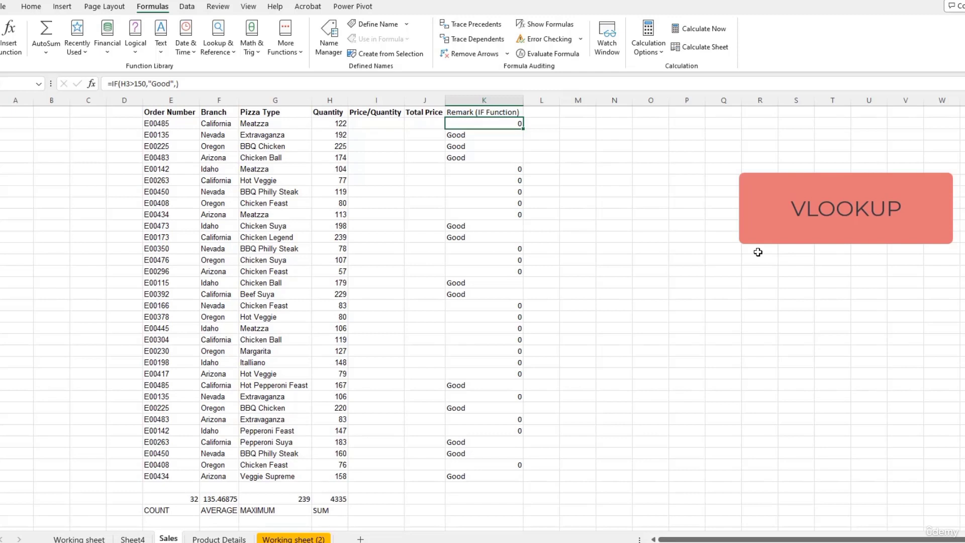
click(377, 125)
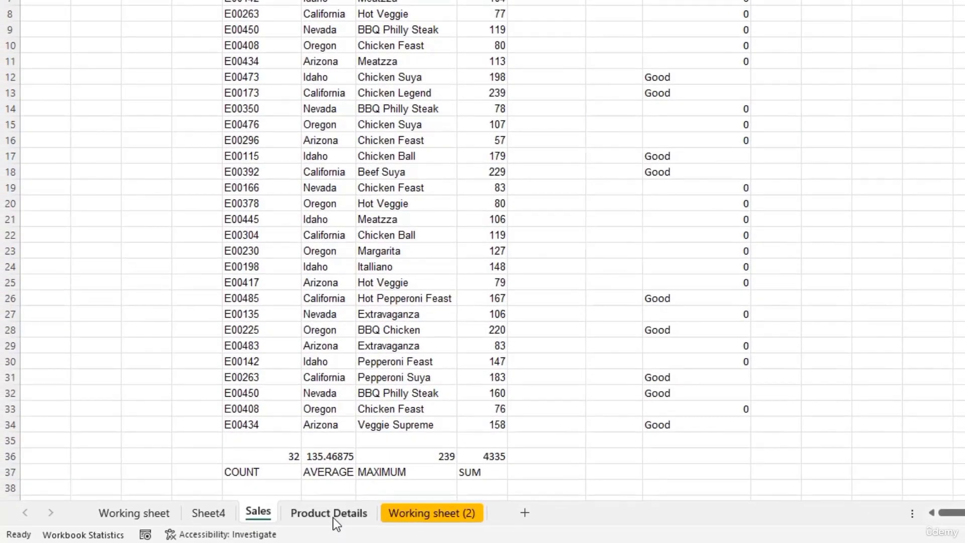
click(333, 517)
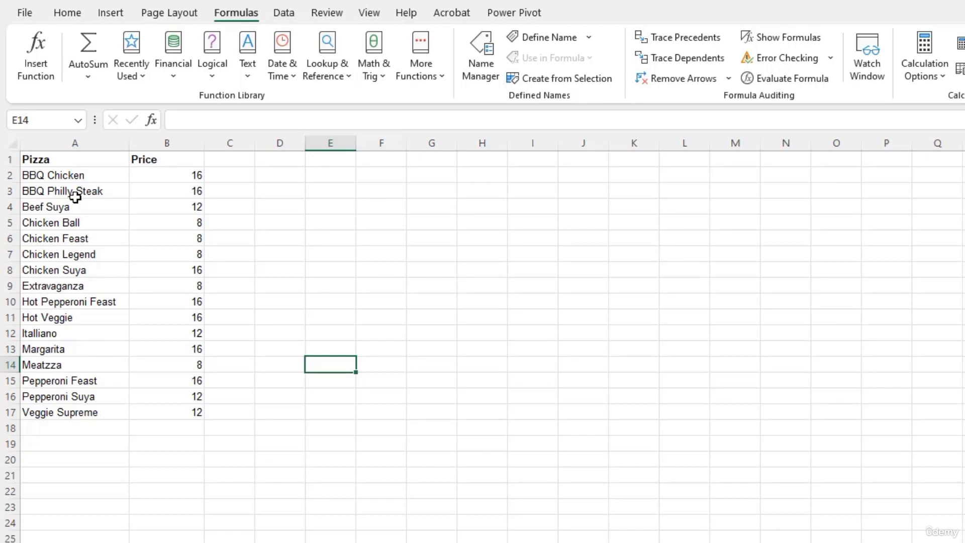
click(74, 176)
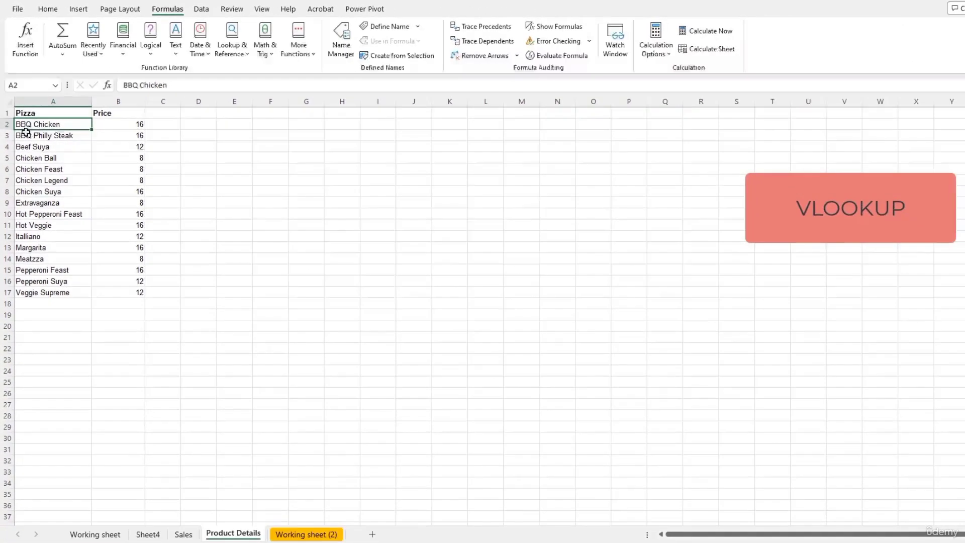
click(182, 535)
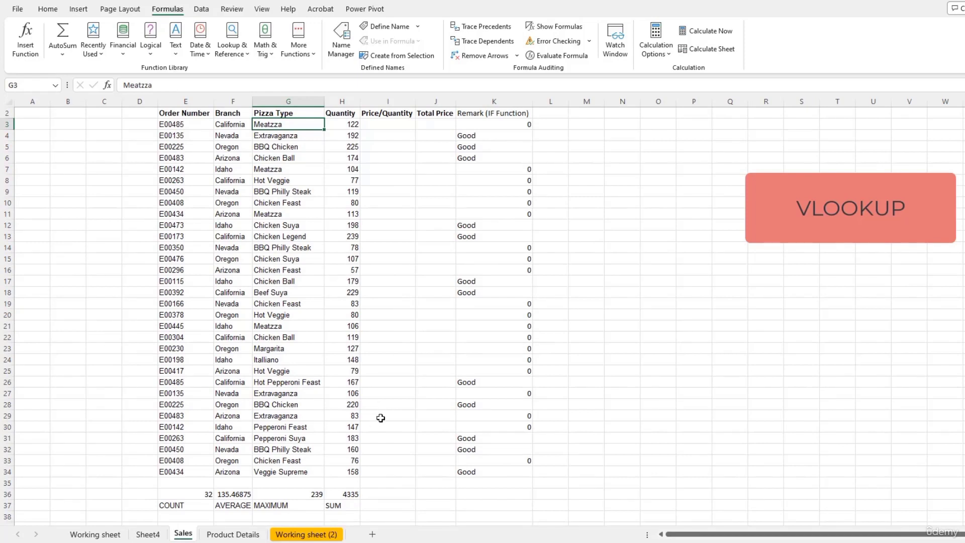
Step: Begin =VLOOKUP( in I3 with pizza types G3:G34 as the lookup value
click(383, 127)
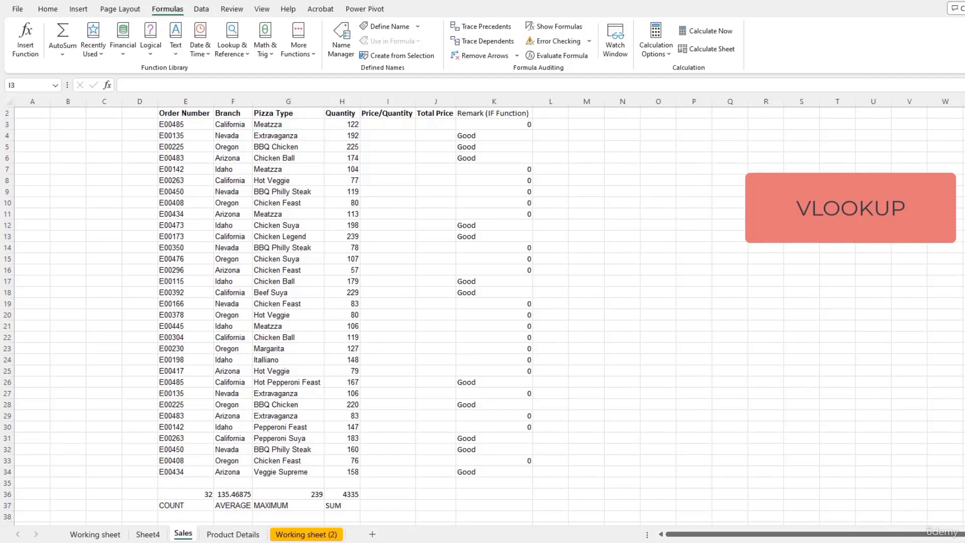
click(402, 126)
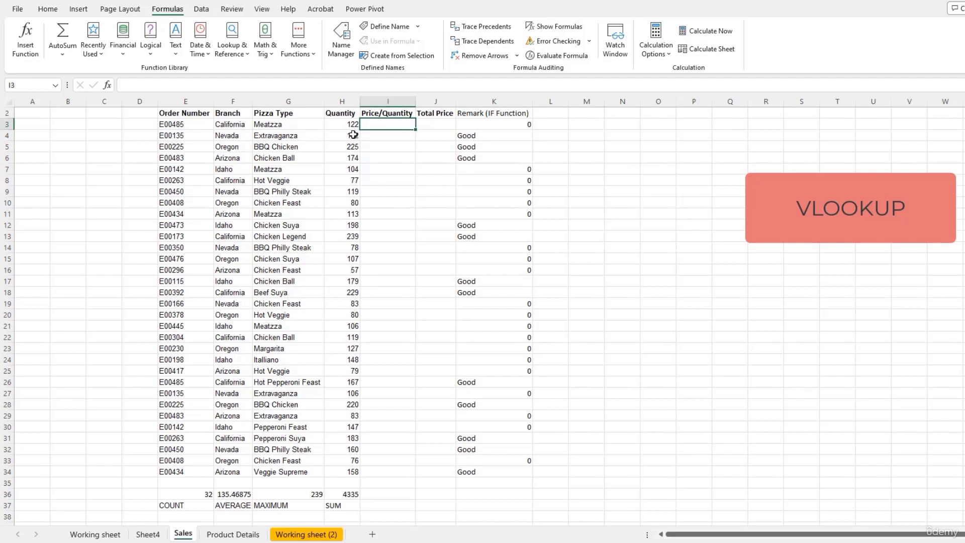
text(==vlo)
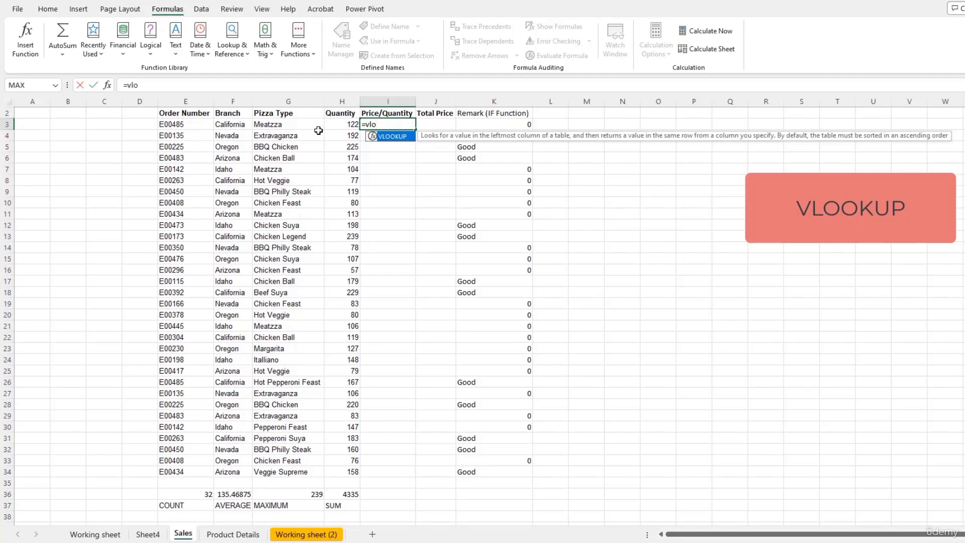
key(Tab)
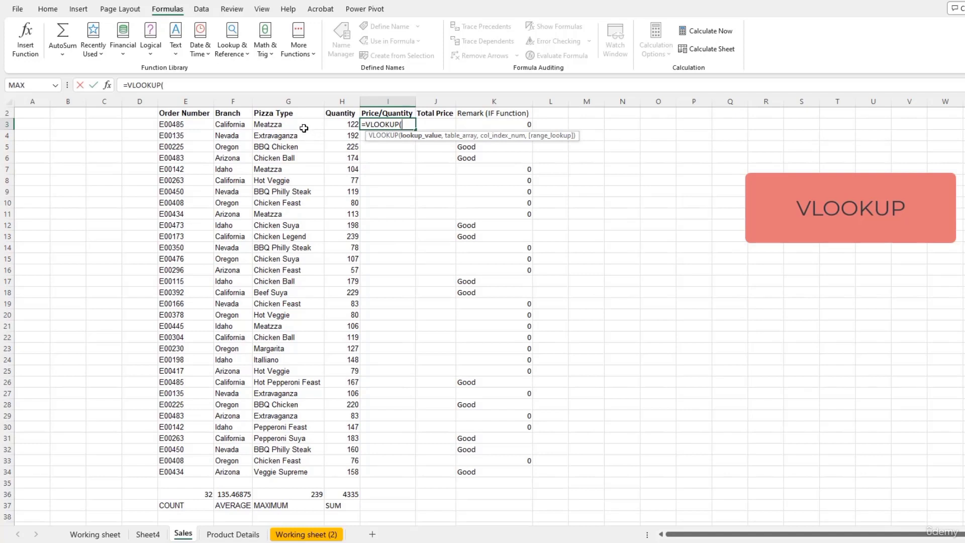
drag(304, 125, 284, 471)
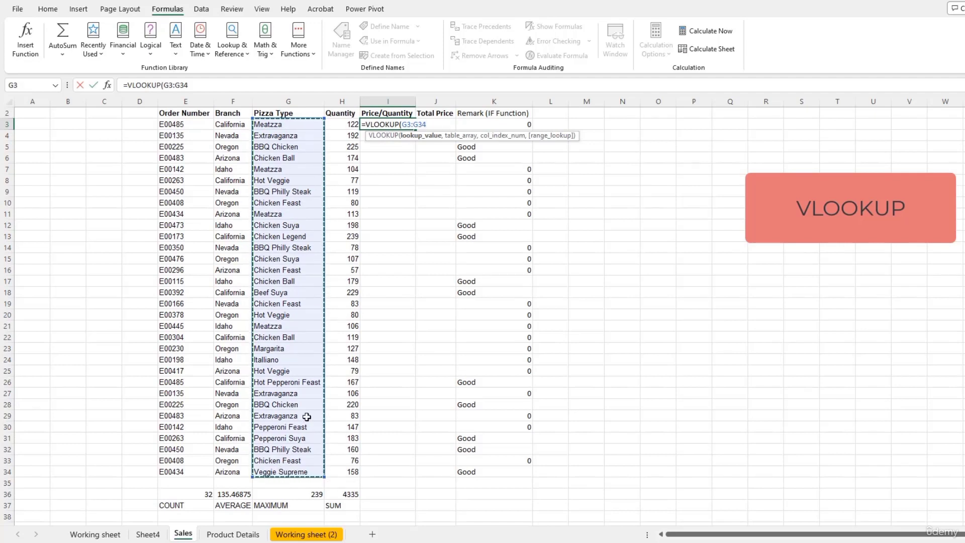
text(,)
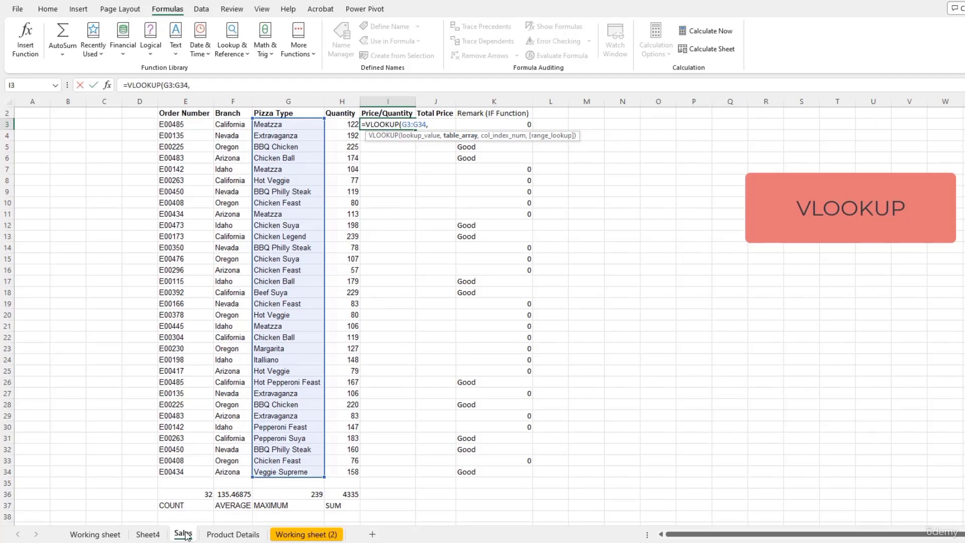
Step: Finish the VLOOKUP with 'Product Details'!A2:B17, column 2, match type 1
click(247, 535)
mouse_move(31, 120)
mouse_down()
mouse_move(65, 133)
mouse_move(102, 292)
mouse_up()
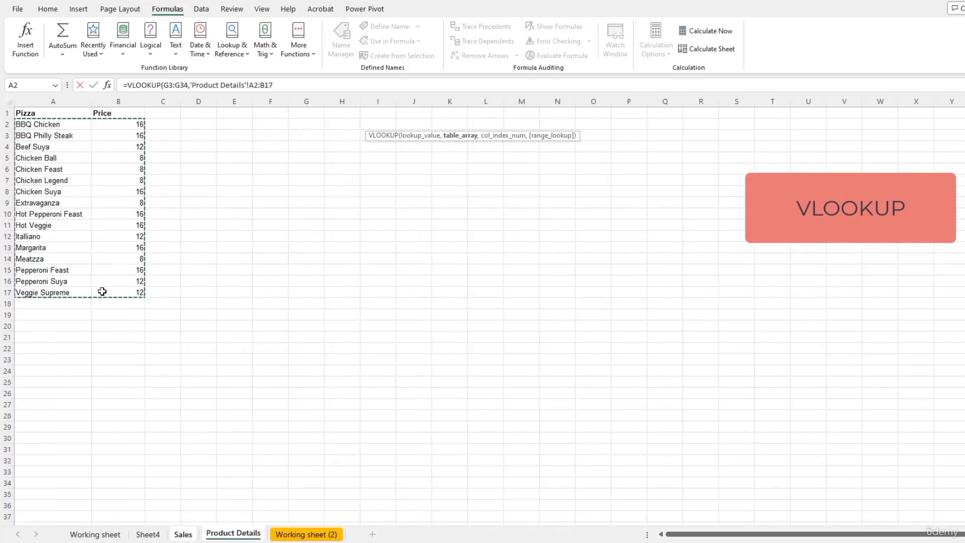
text(,)
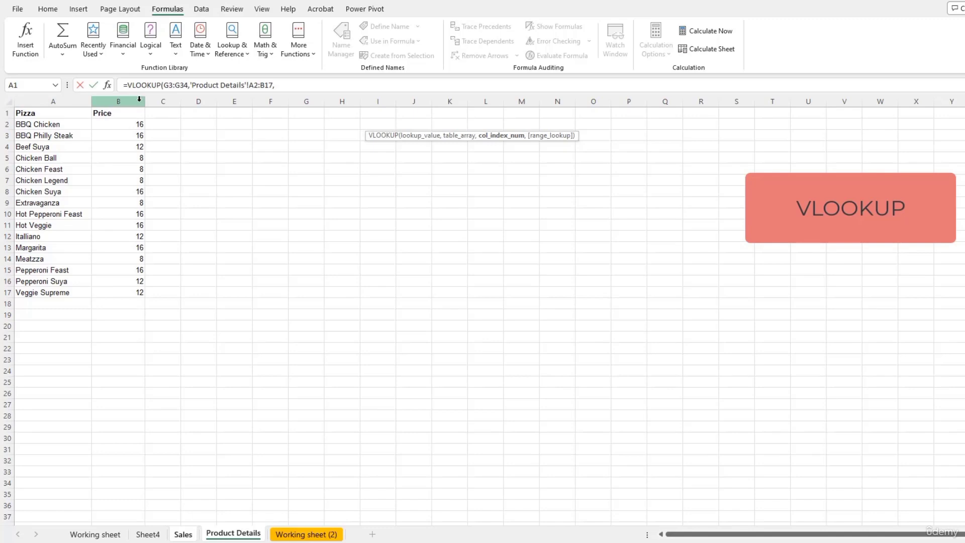
text(2)
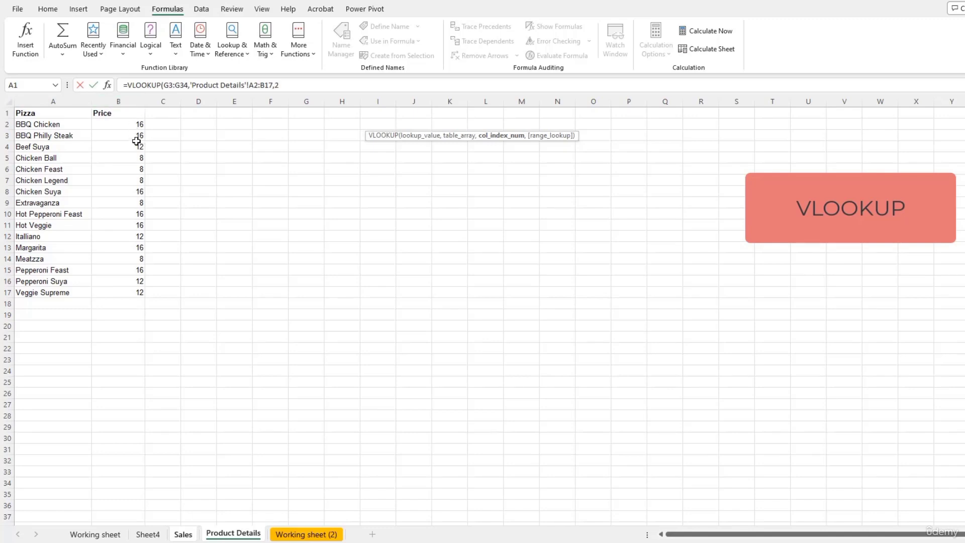
text(,)
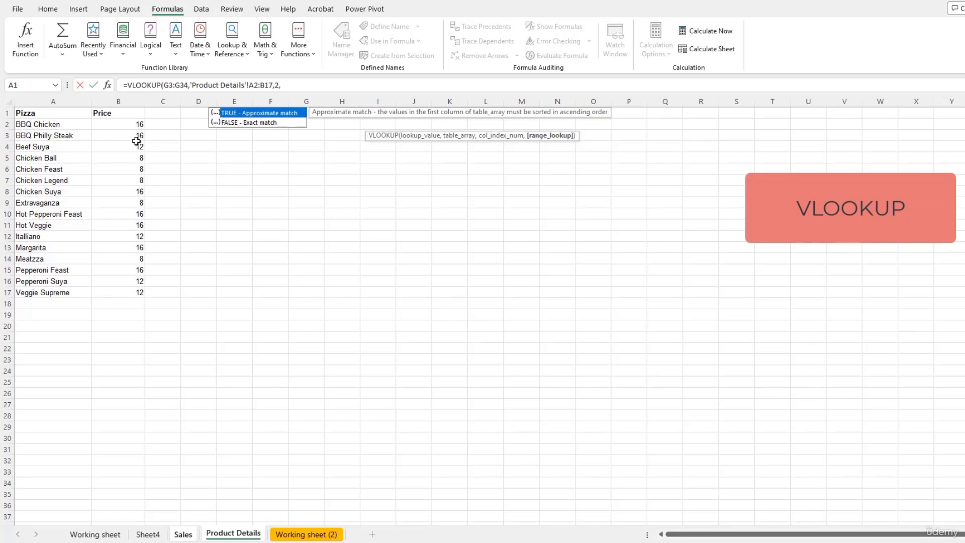
text(1)
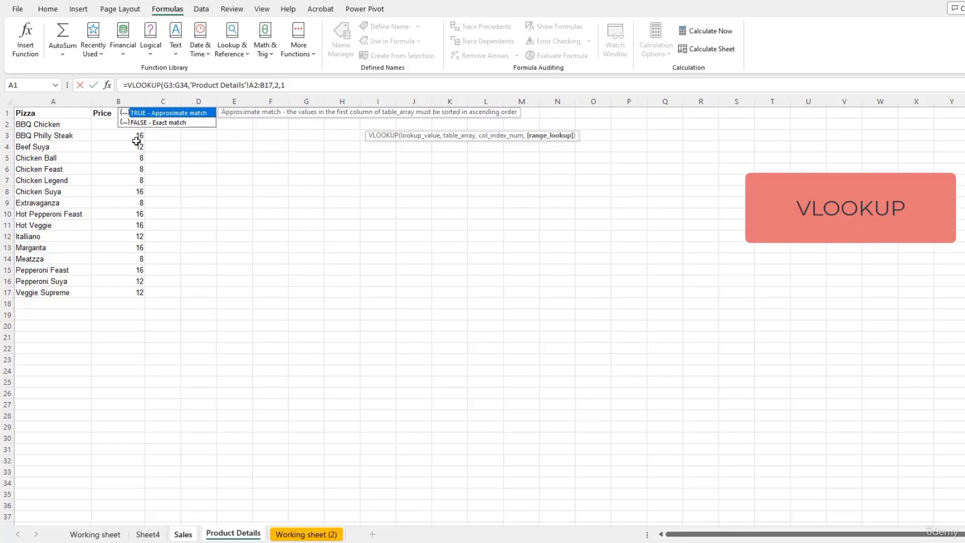
text())
key(Return)
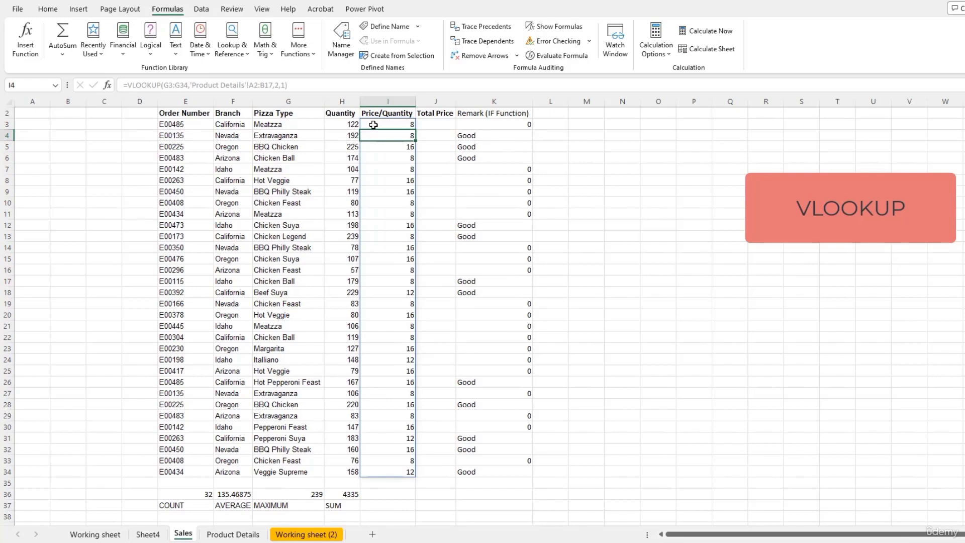
Step: Back on Sales orders, append ' (vlookup)' to the I2 header and autofit column I
click(284, 125)
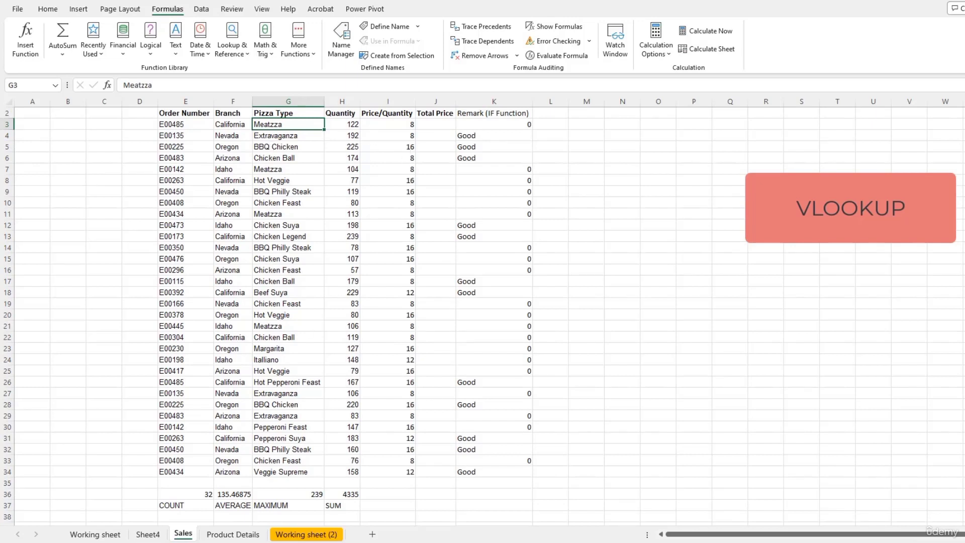
click(242, 534)
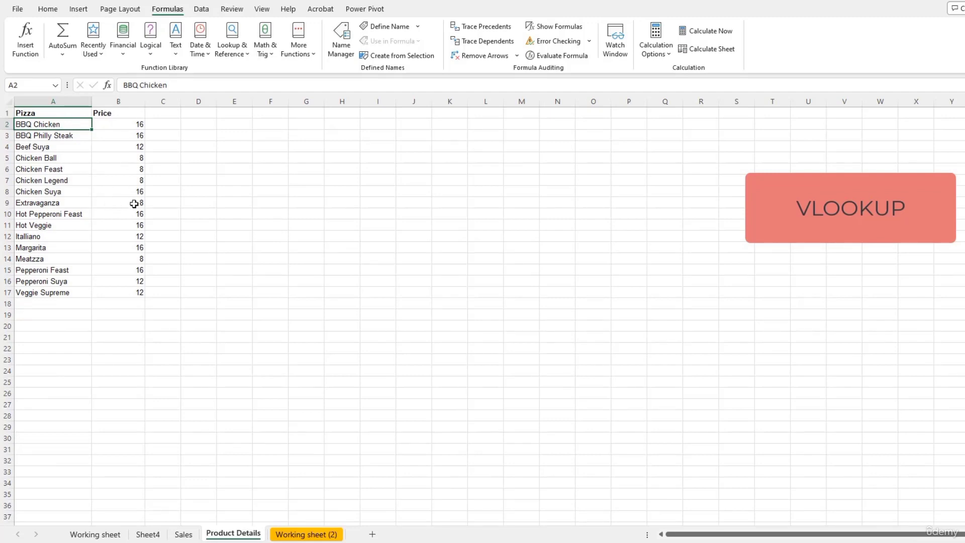
click(183, 534)
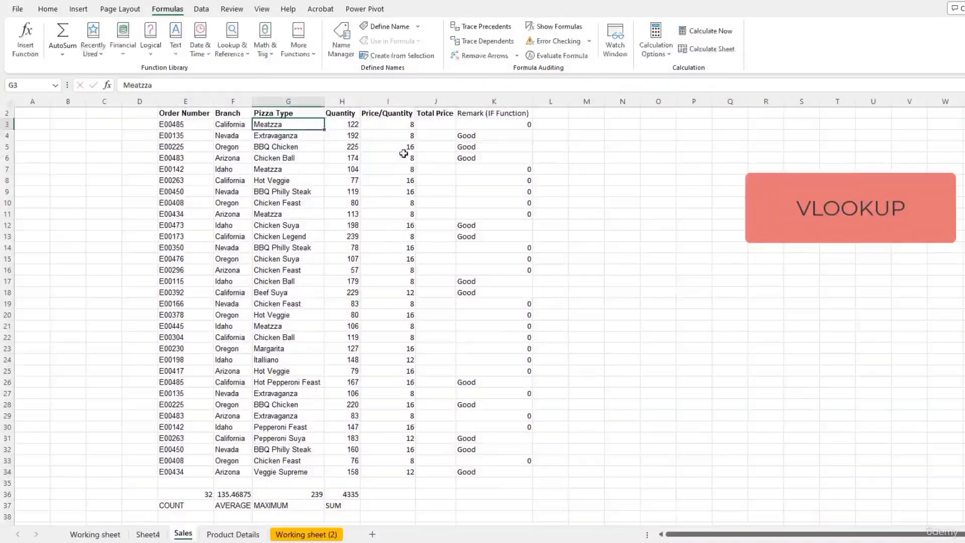
text((vlo)
text(okup)
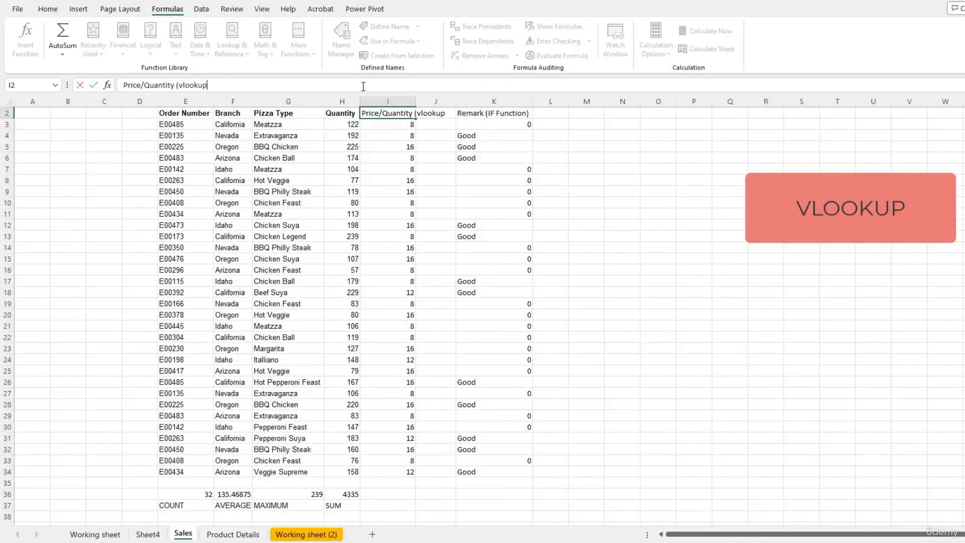
double_click(415, 102)
click(407, 102)
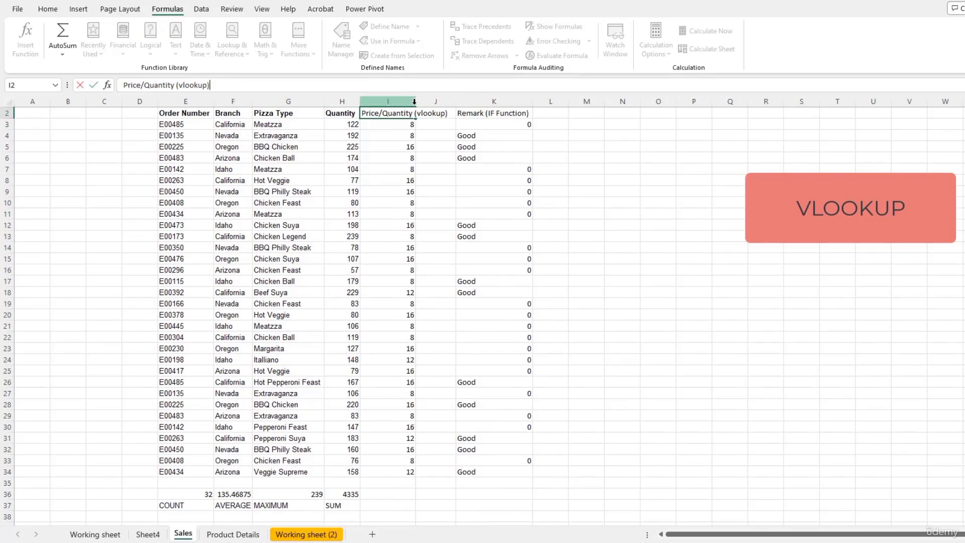
Step: Inspect the I14 formula, the SUM/COUNT/AVERAGE/MAXIMUM labels, and both new headers
click(429, 248)
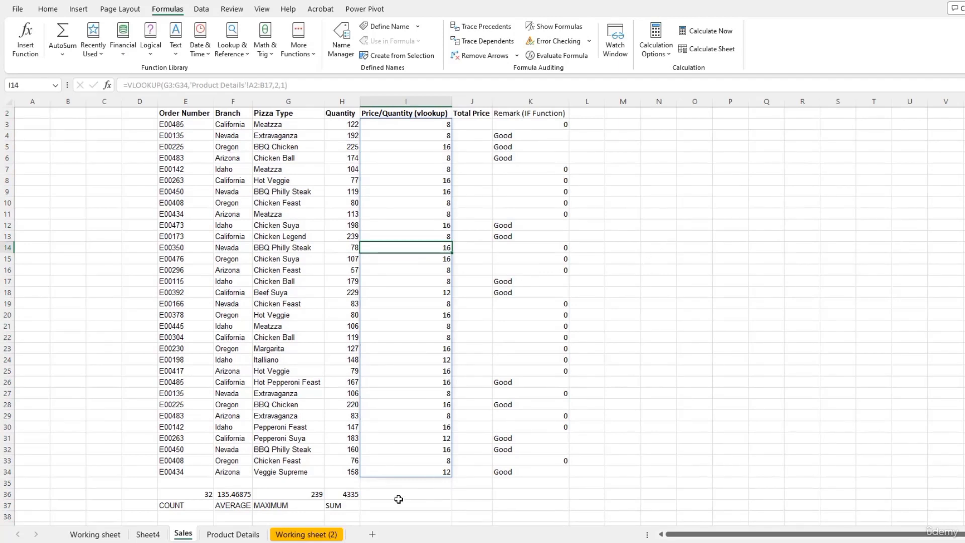
click(343, 508)
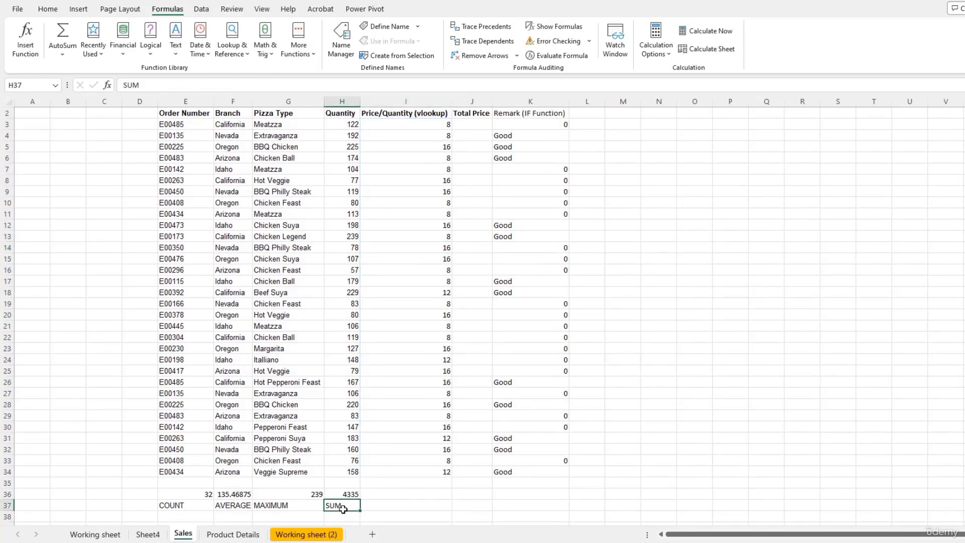
click(174, 505)
click(236, 505)
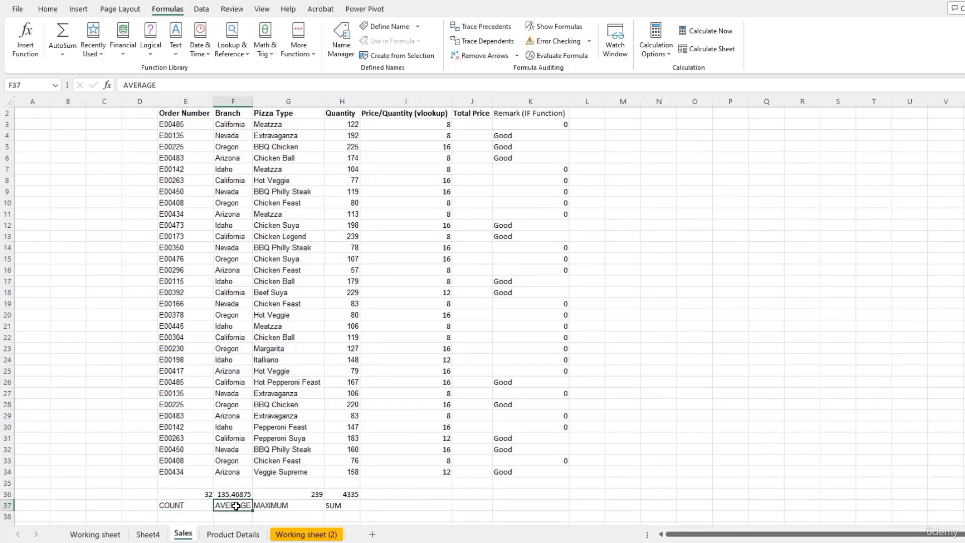
click(287, 505)
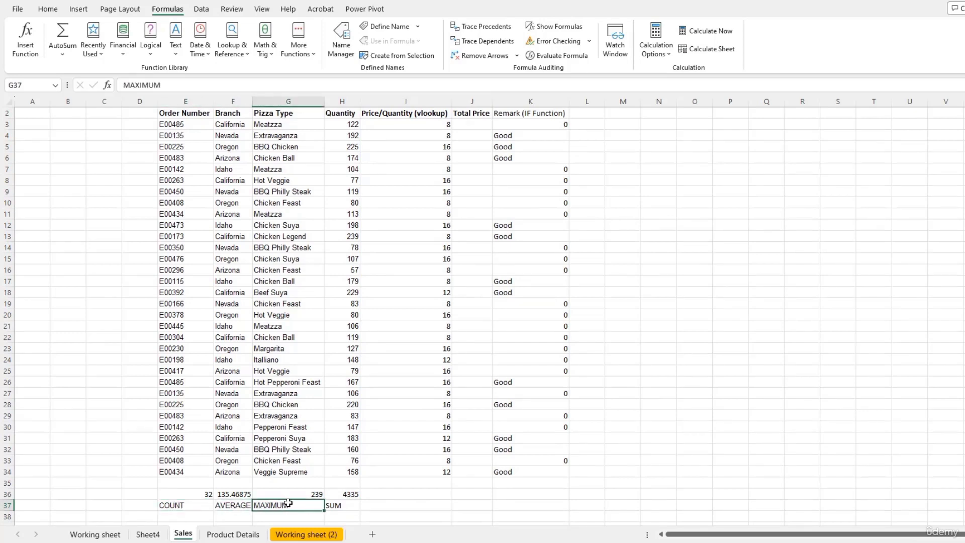
click(529, 115)
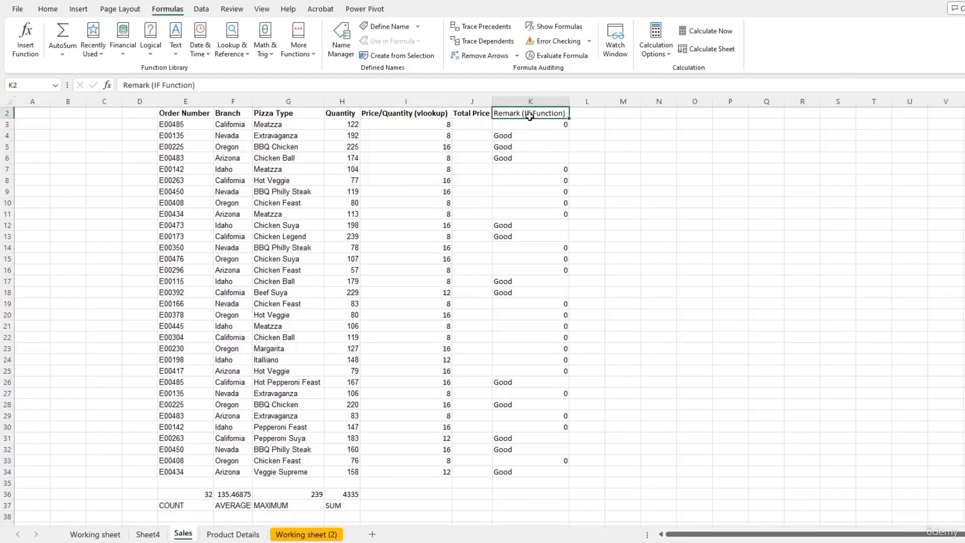
click(419, 115)
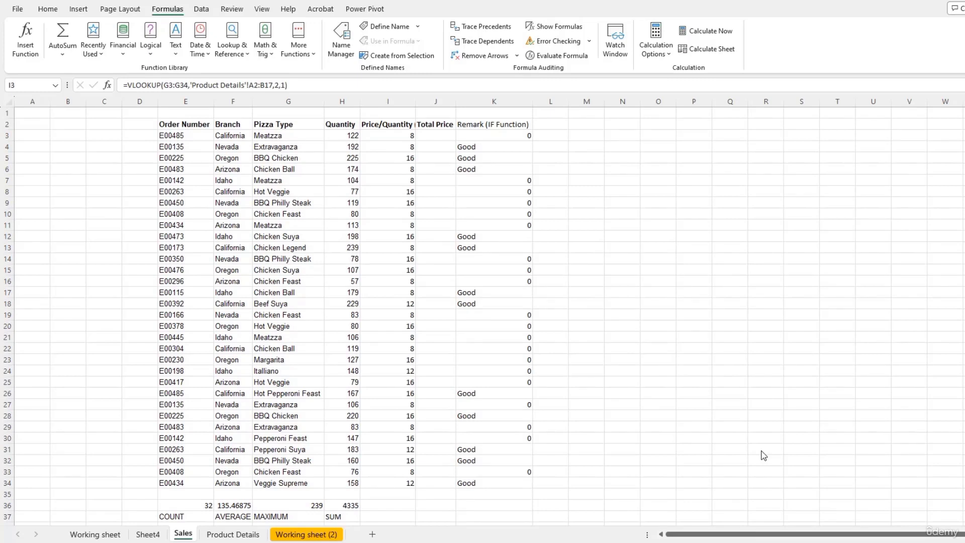
Step: Review the lookup results in I3:I34
key(ctrl+shift+Down)
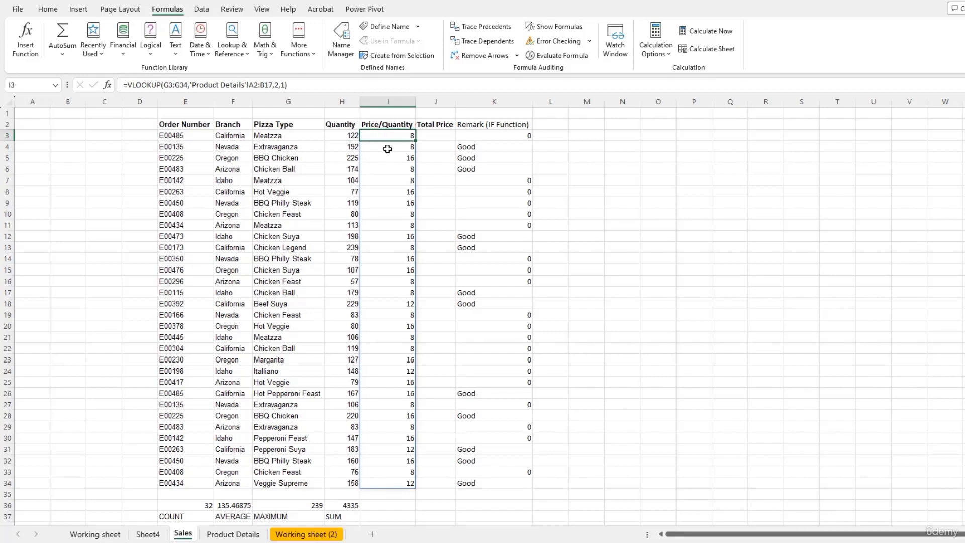
key(Return)
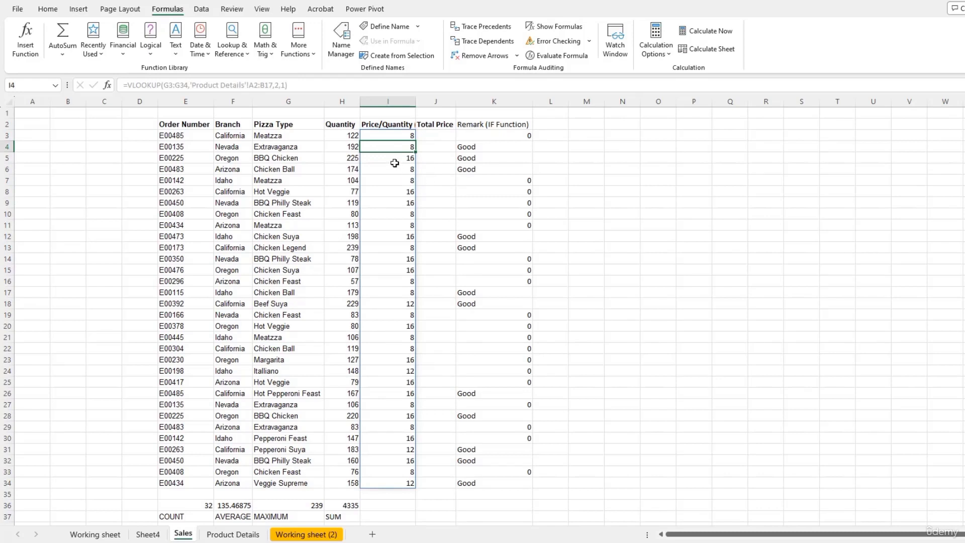
key(Return)
click(396, 138)
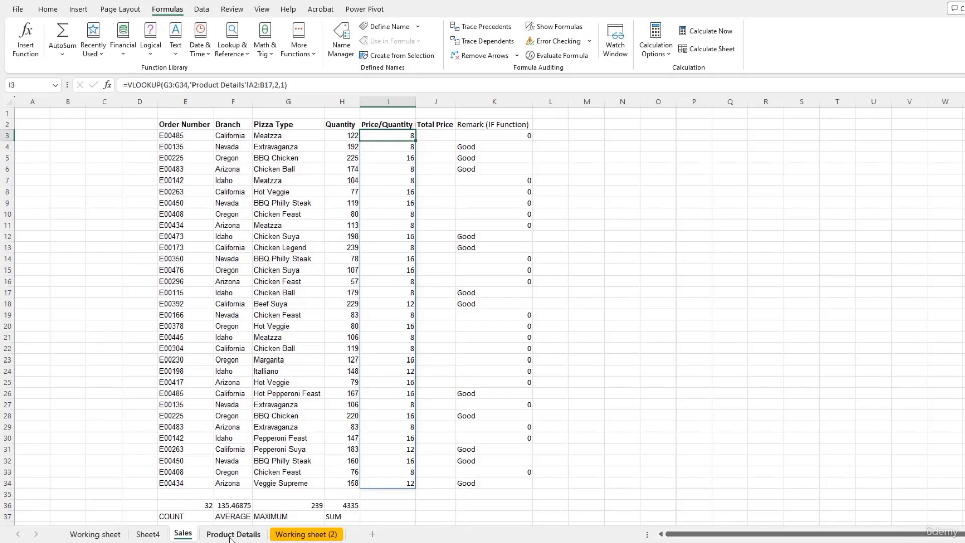
click(232, 534)
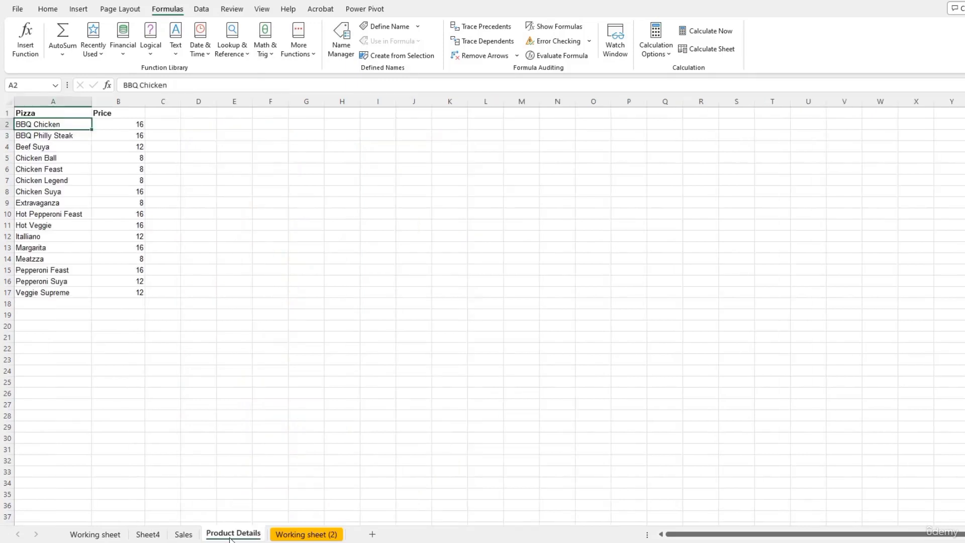
click(119, 257)
text(1)
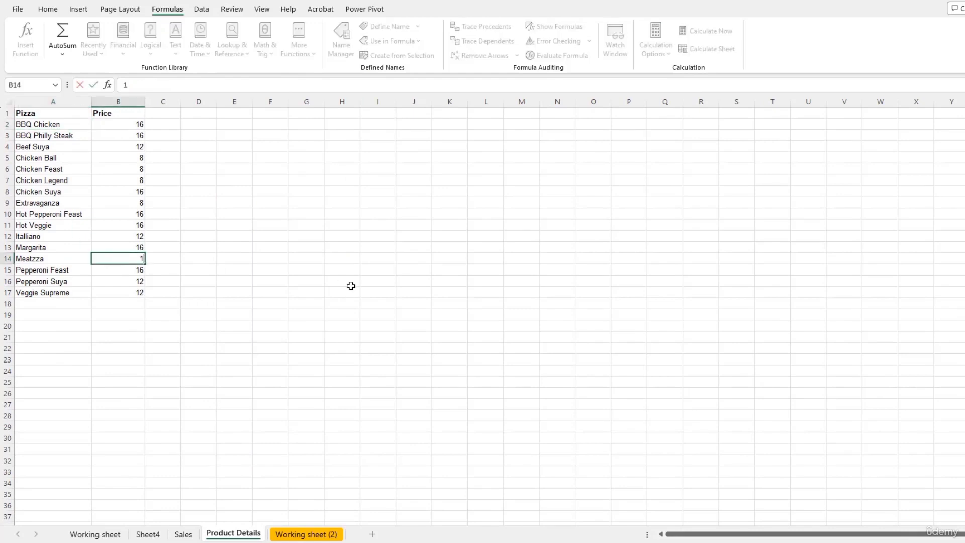
text(0)
click(183, 534)
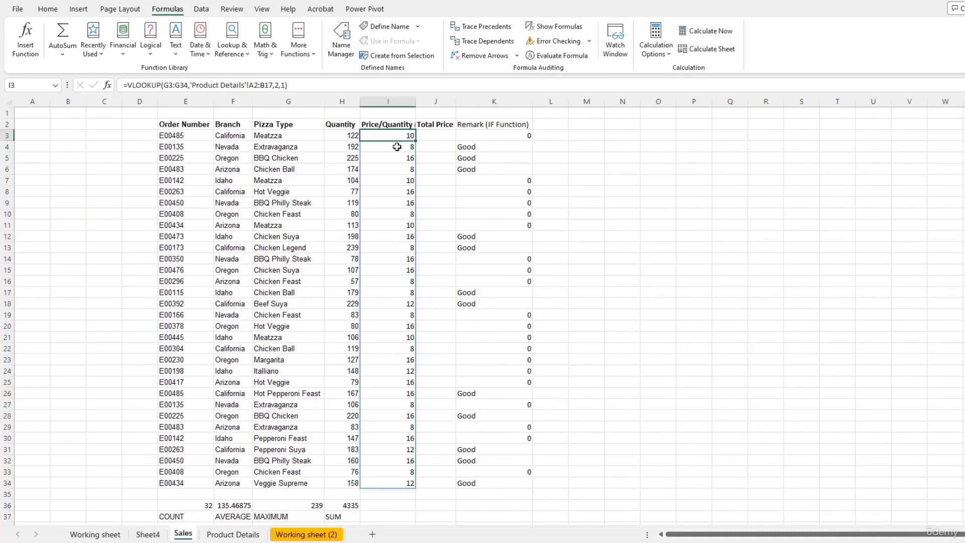
click(233, 534)
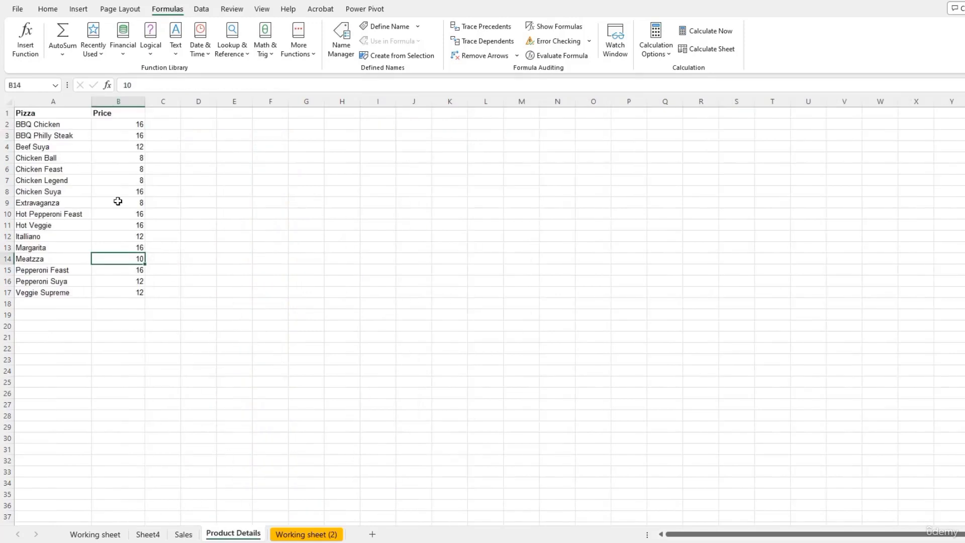
text(8)
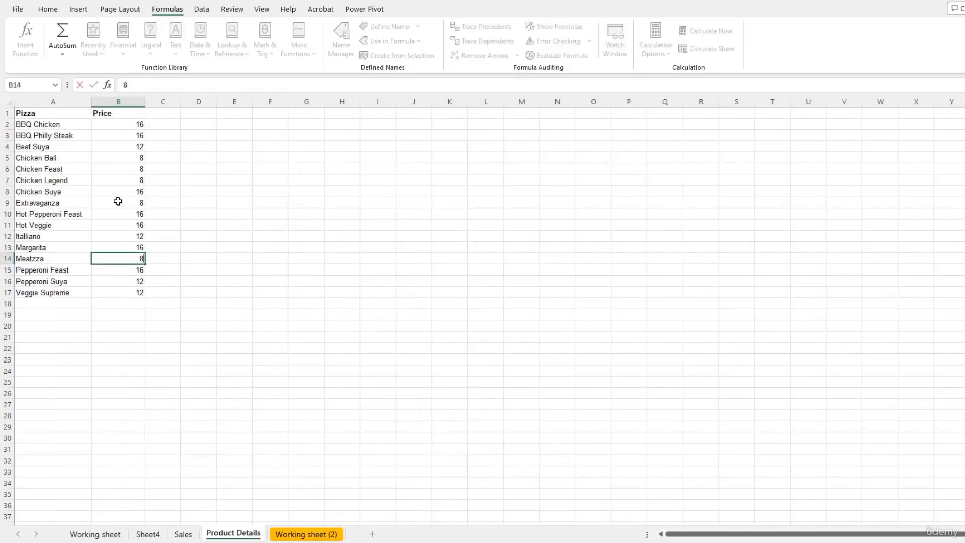
click(182, 534)
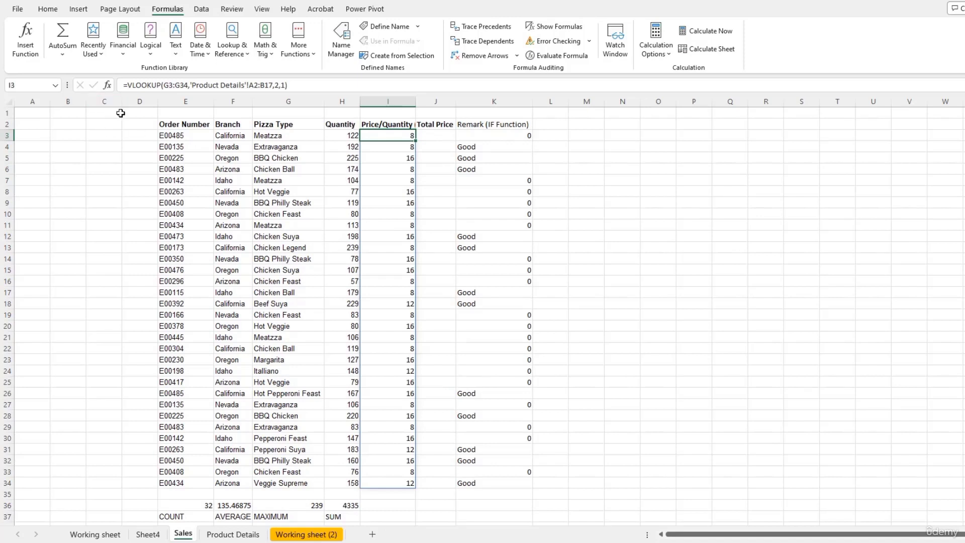
Step: Copy I3:I34 and paste it back over itself as values
key(ctrl+shift+Down)
key(ctrl+c)
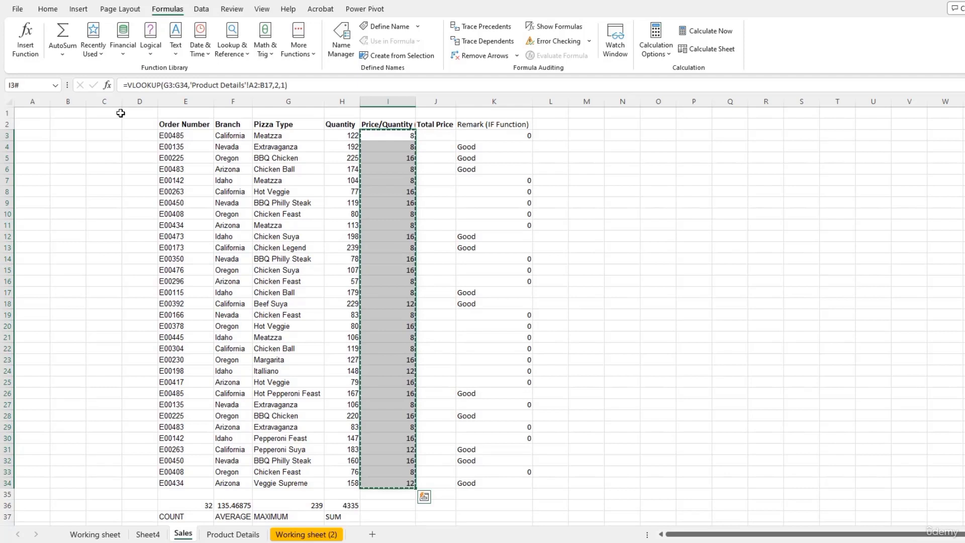
right_click(397, 135)
click(424, 215)
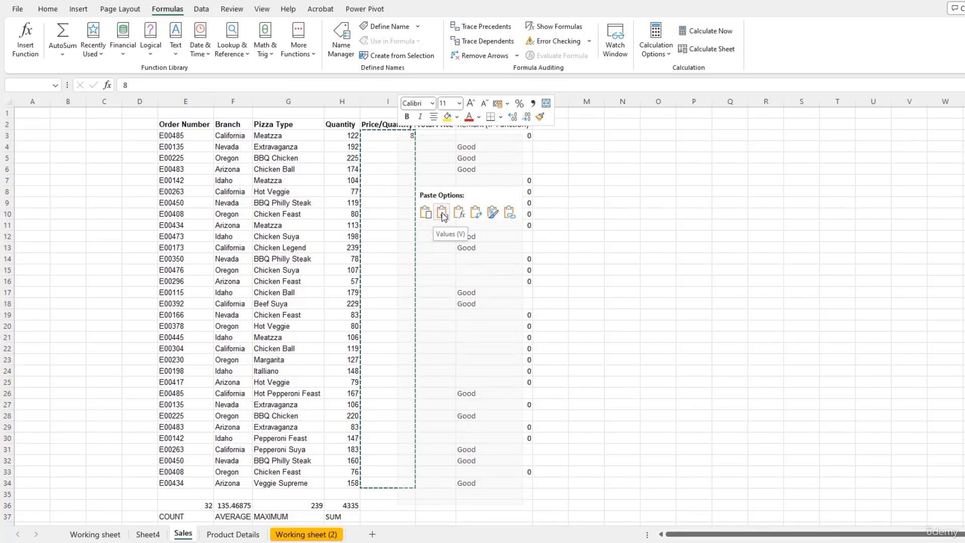
click(442, 215)
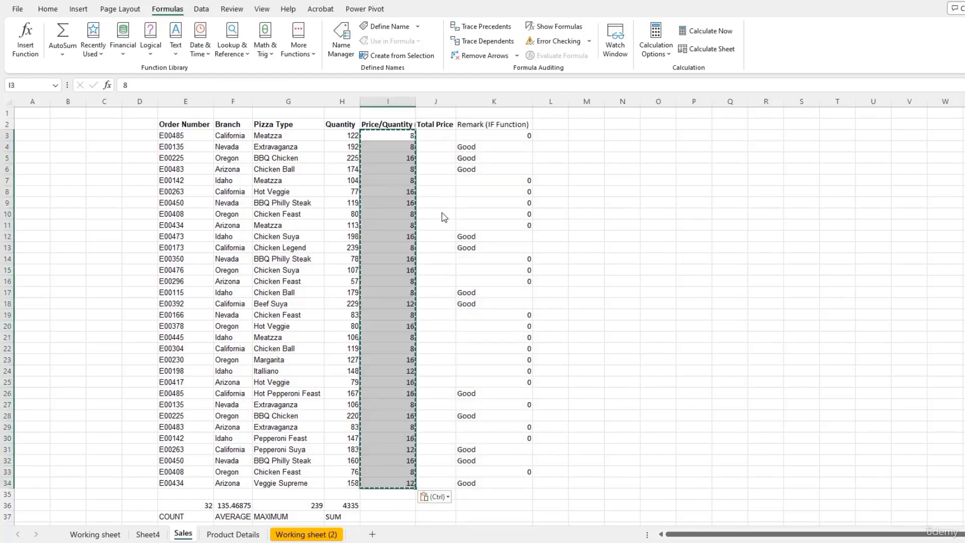
click(390, 134)
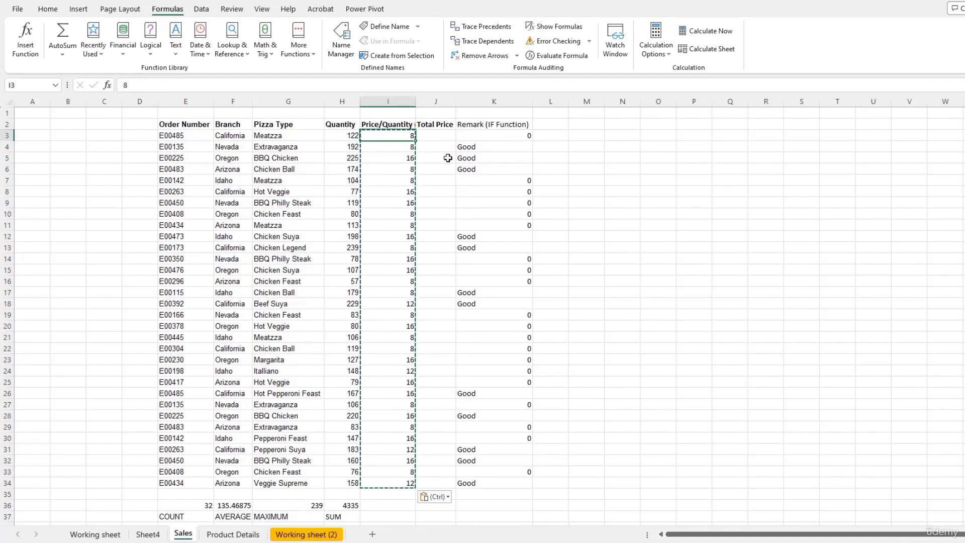
Step: Verify that cells from I4 downward now hold plain numbers
click(386, 145)
click(397, 166)
click(401, 188)
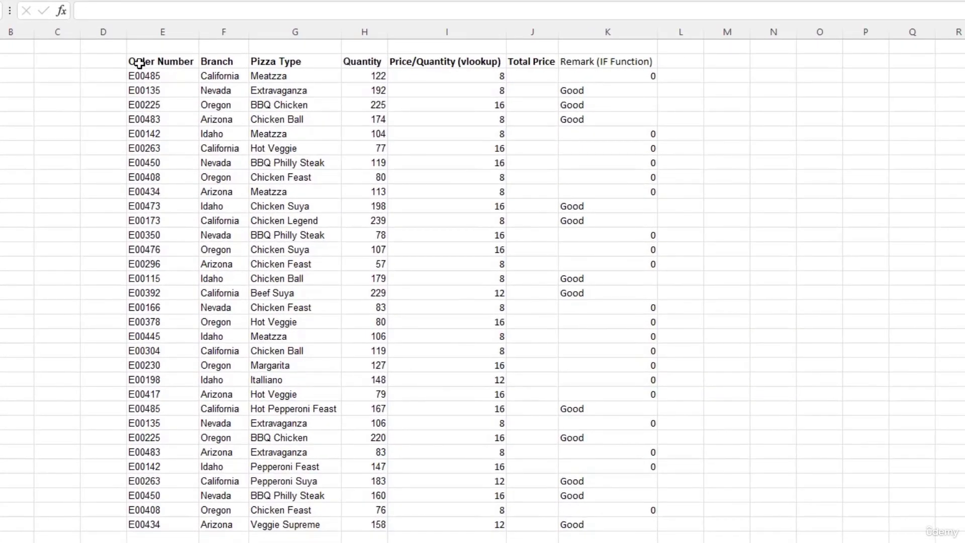
Step: Select the orders table from the Order Number header across to Remark and down to the last row
click(139, 63)
drag(139, 62, 468, 408)
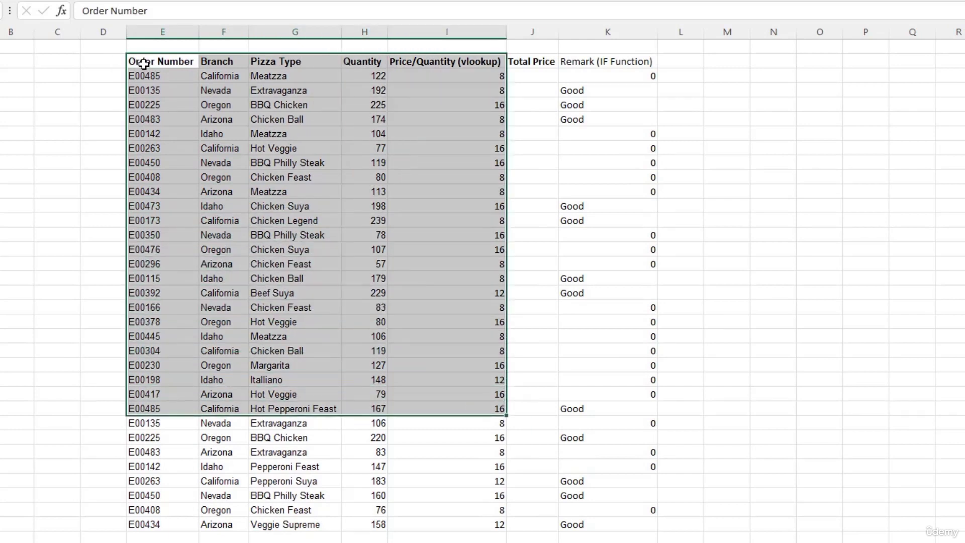
click(144, 63)
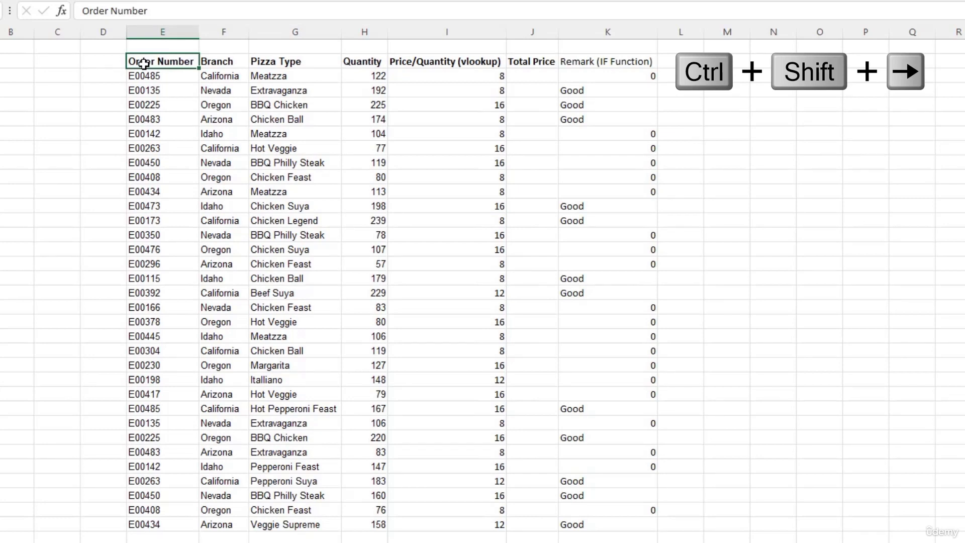
key(ctrl+shift+Right)
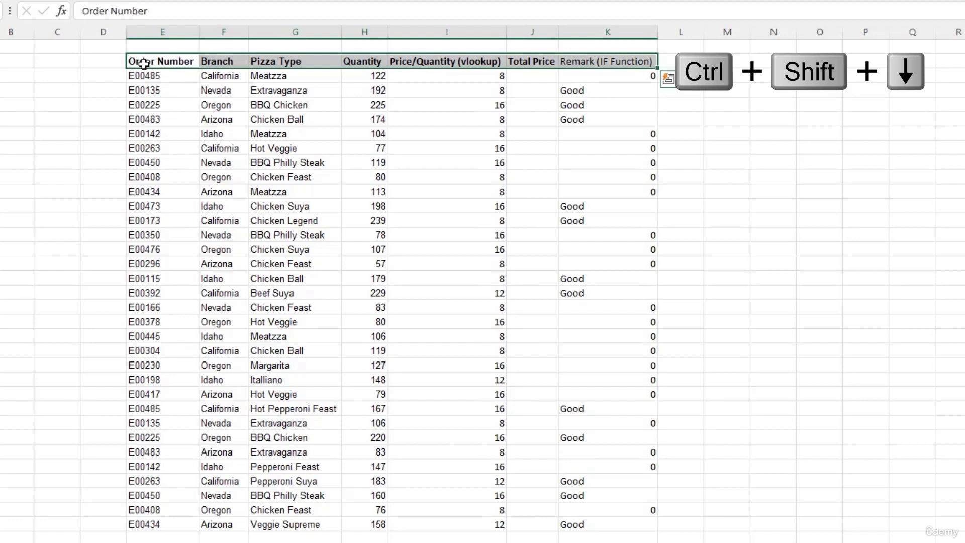
key(ctrl+shift+Down)
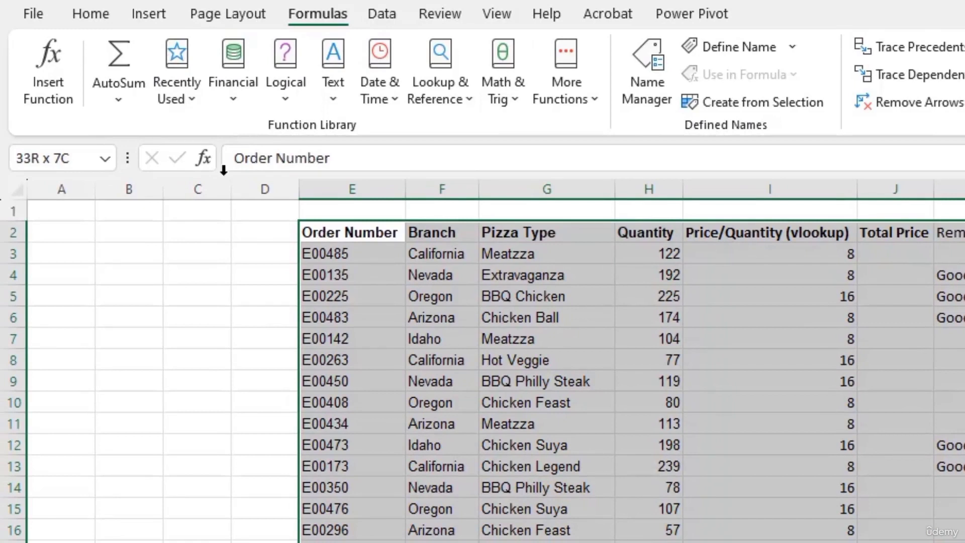
click(80, 14)
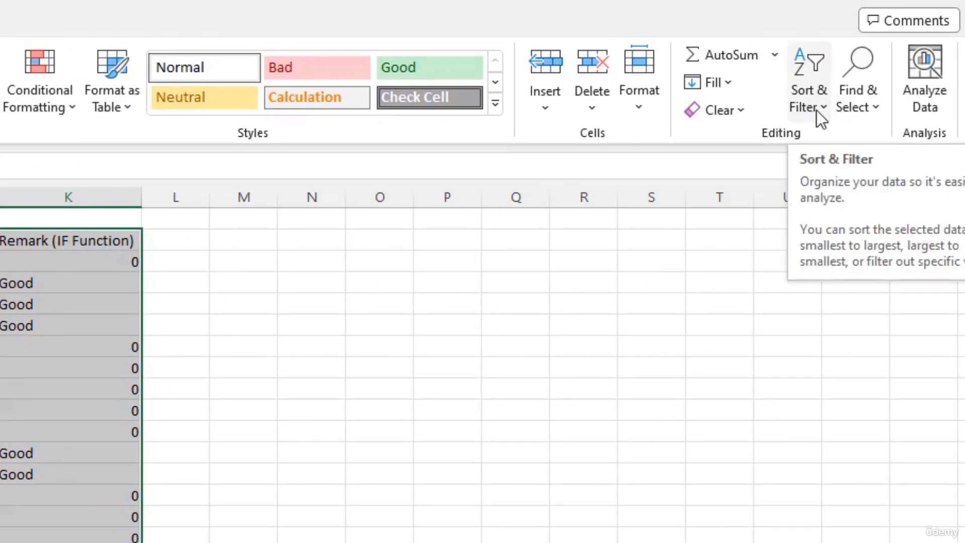
click(816, 112)
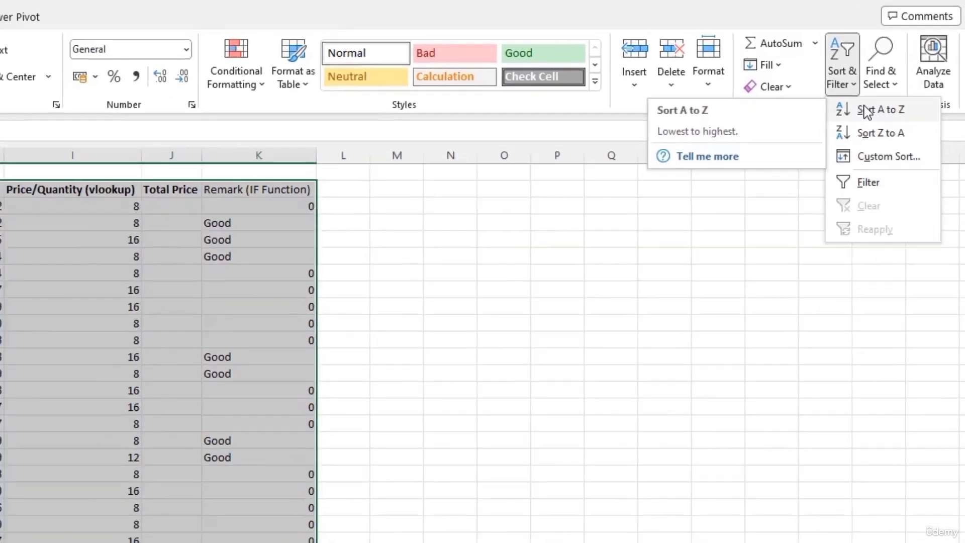
click(827, 139)
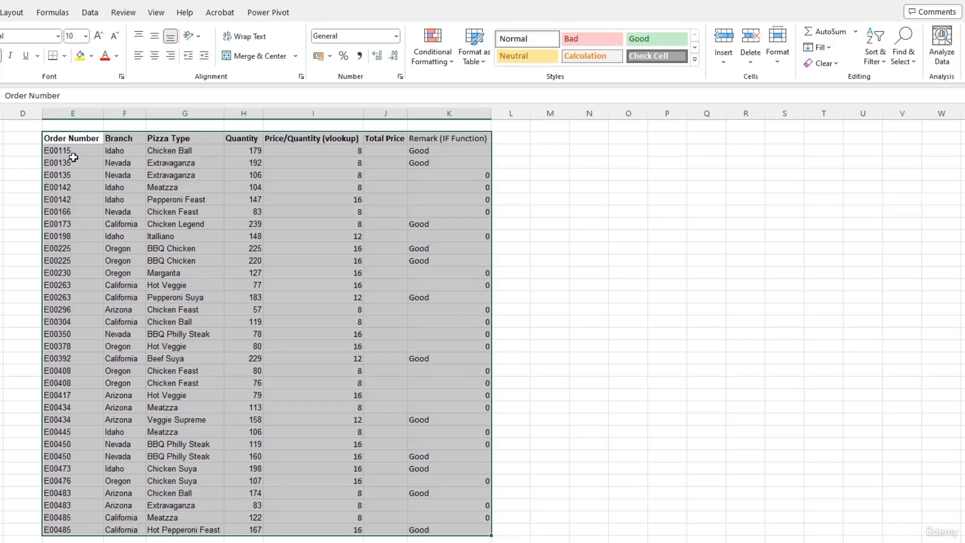
Step: Custom-sort by Branch then Pizza Type, both A to Z on cell values
click(876, 63)
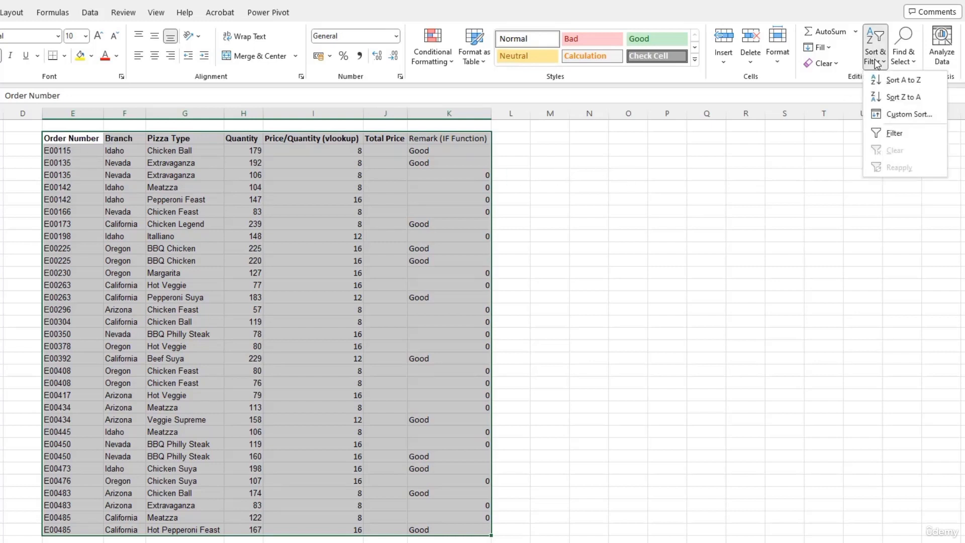
click(896, 116)
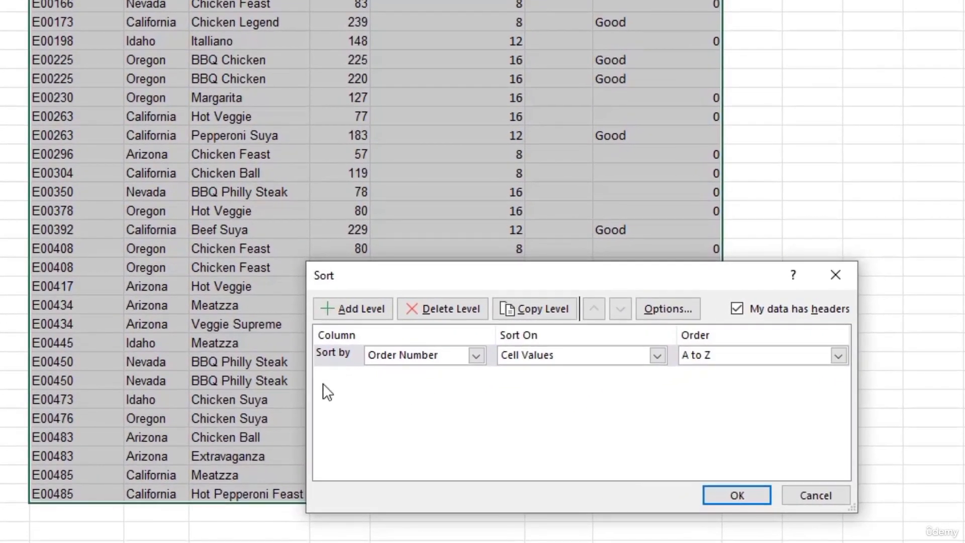
click(475, 362)
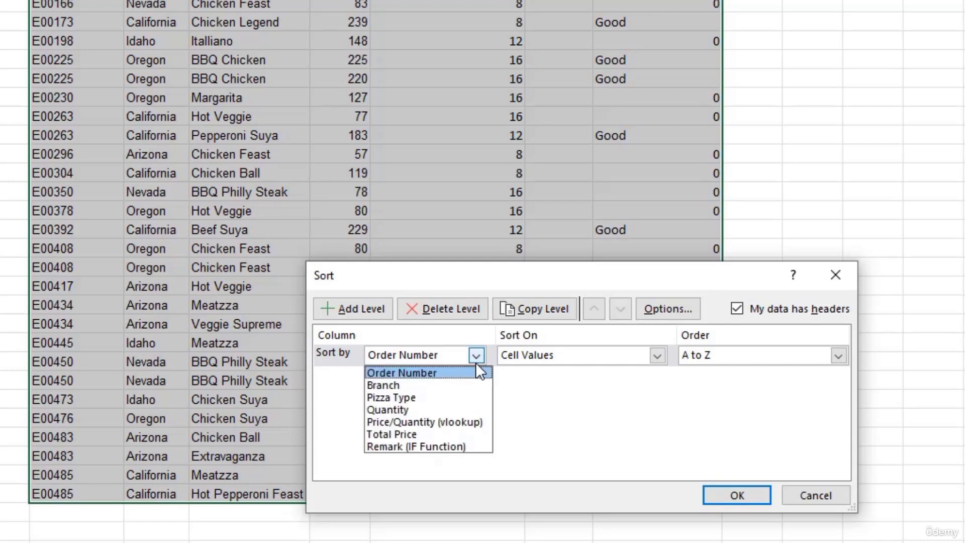
click(456, 385)
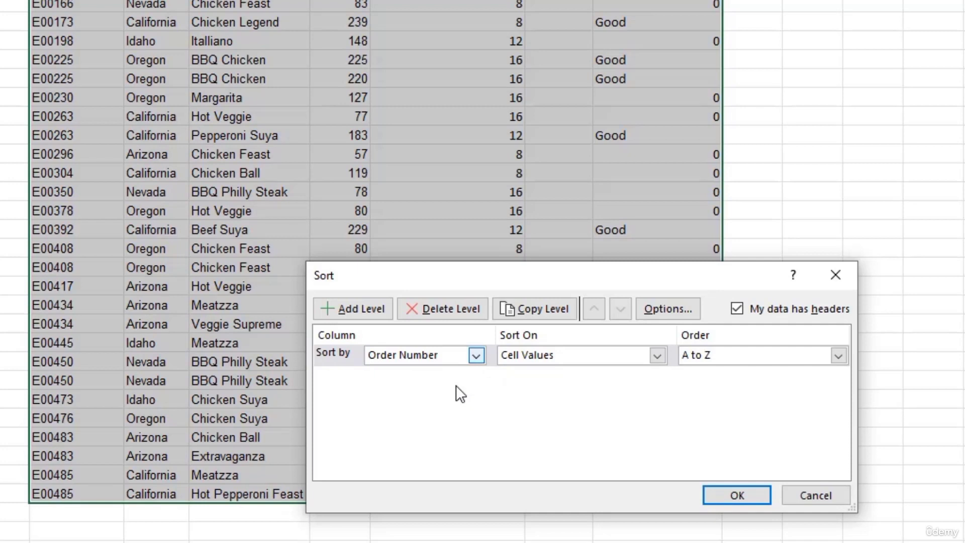
click(657, 356)
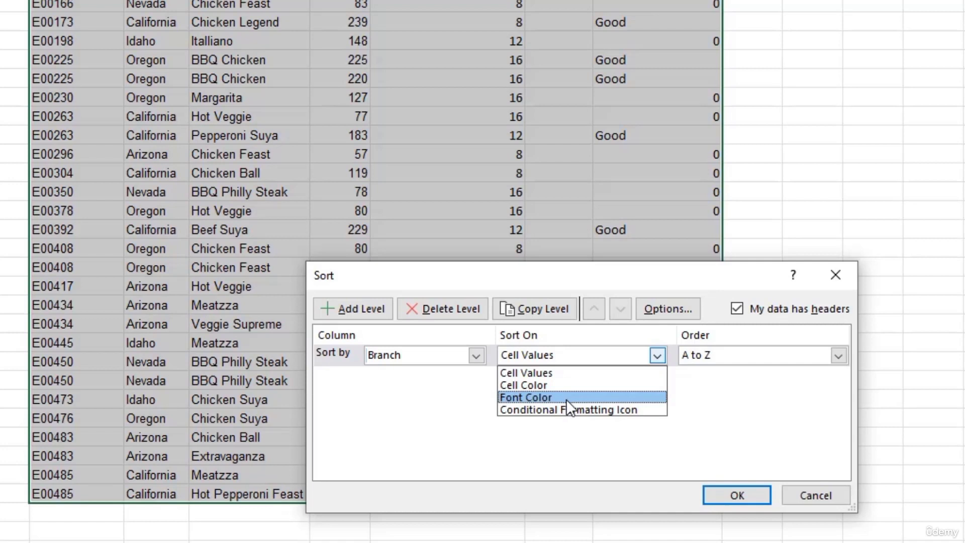
click(659, 355)
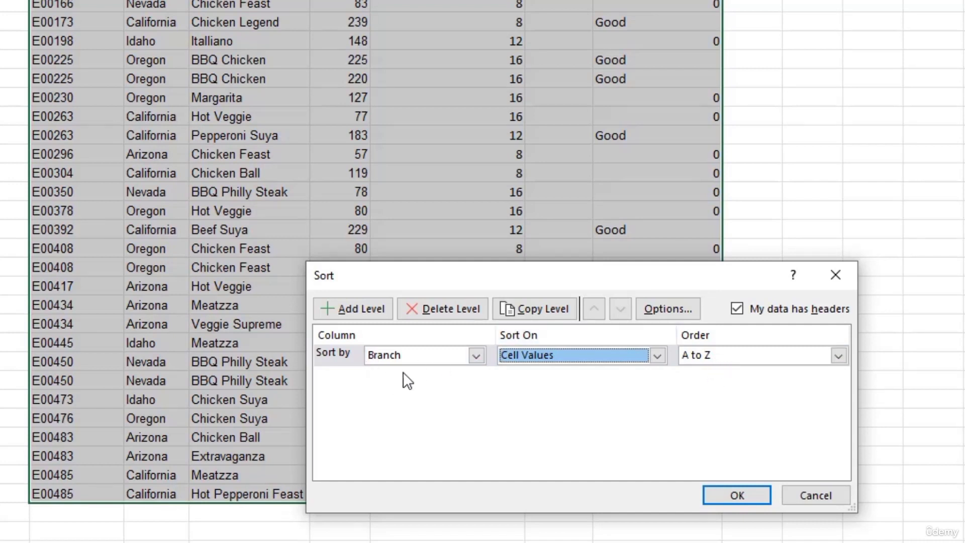
click(361, 309)
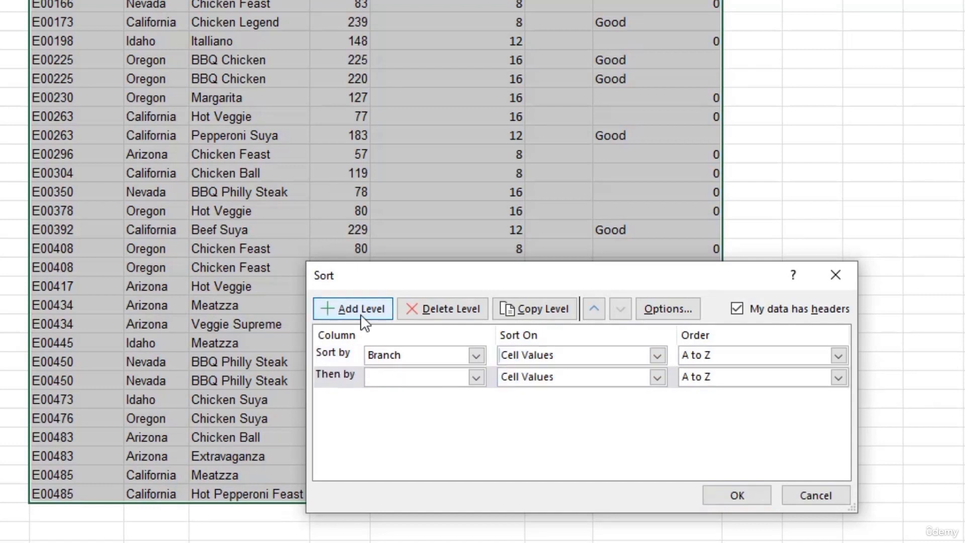
click(474, 378)
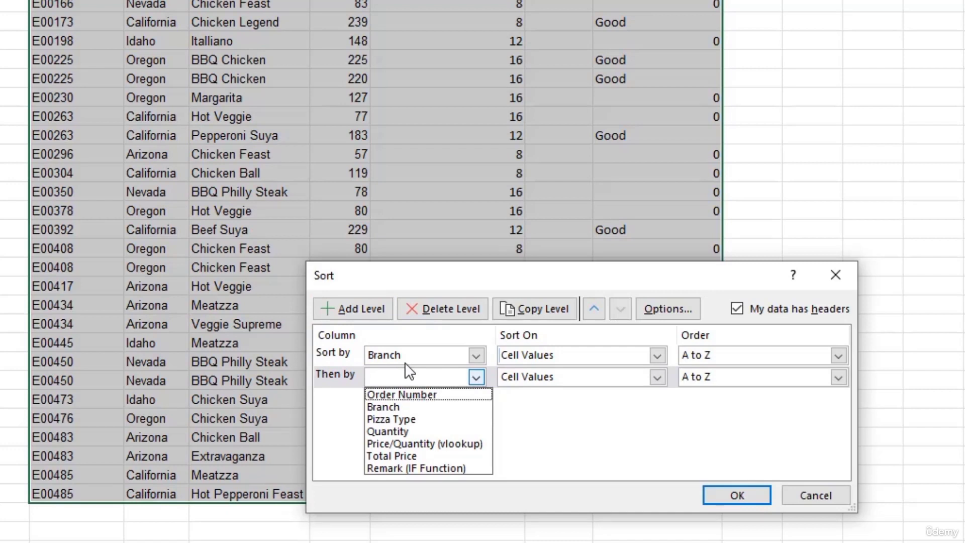
click(421, 419)
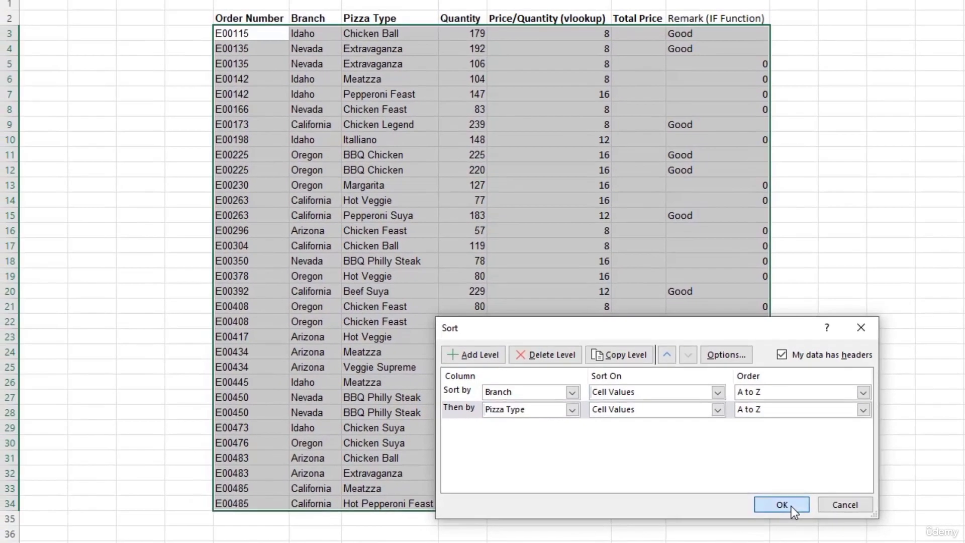
click(749, 496)
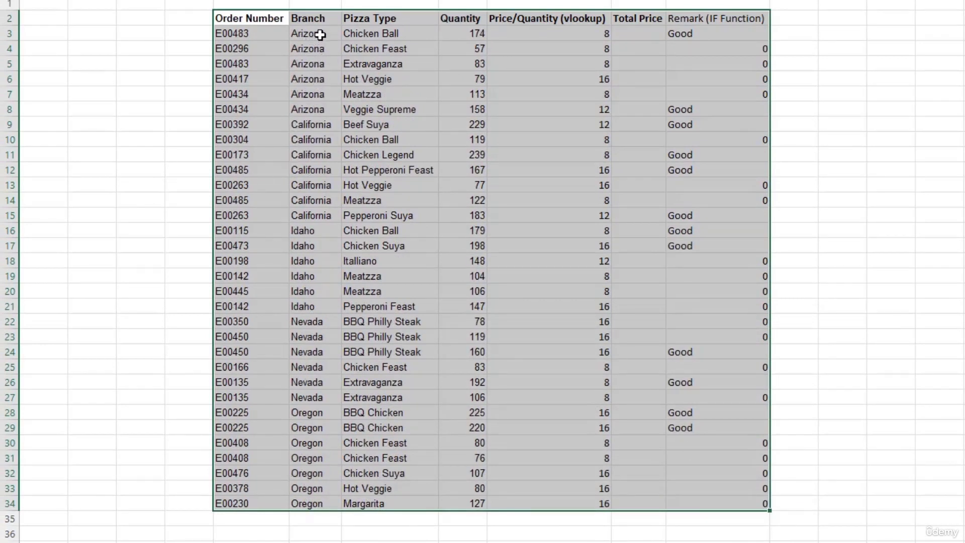
Step: Look over the sorted Arizona rows' branch and pizza type cells
click(328, 69)
drag(321, 38, 380, 109)
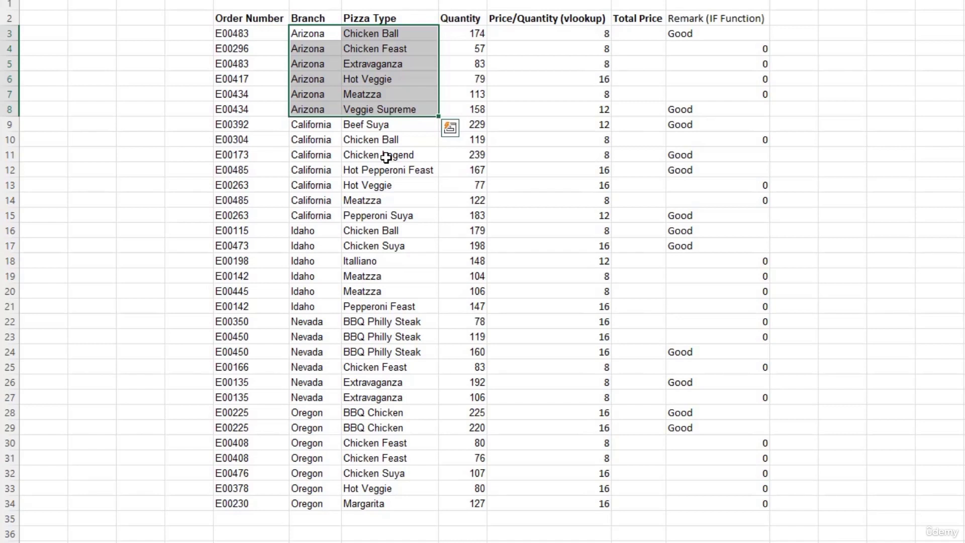
click(303, 202)
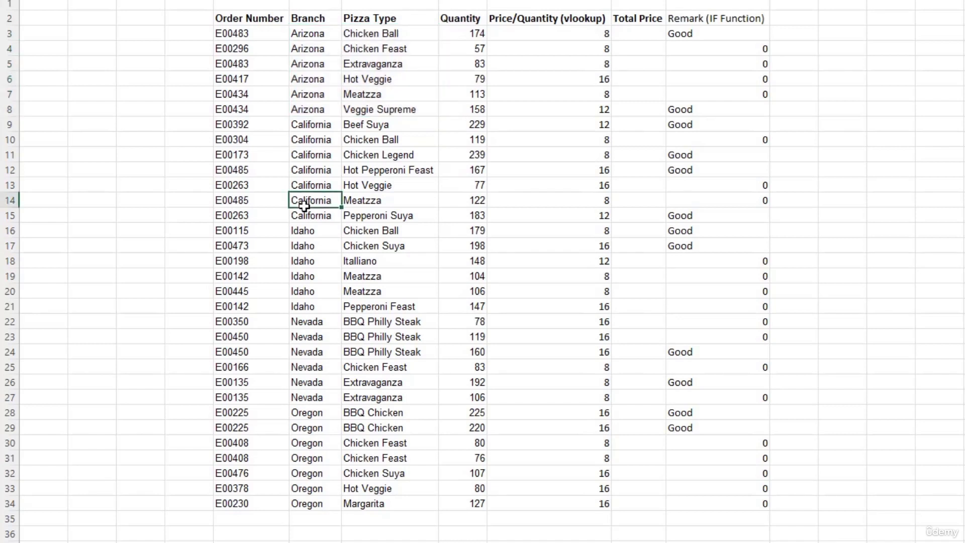
Step: Select the table from Order Number and turn on filters with Ctrl+Shift+L
click(236, 19)
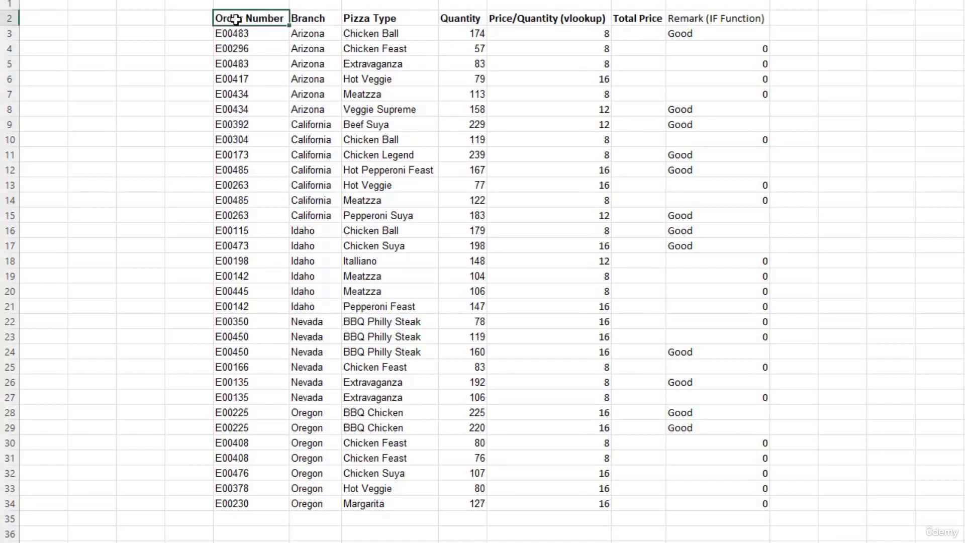
key(ctrl+shift+Right)
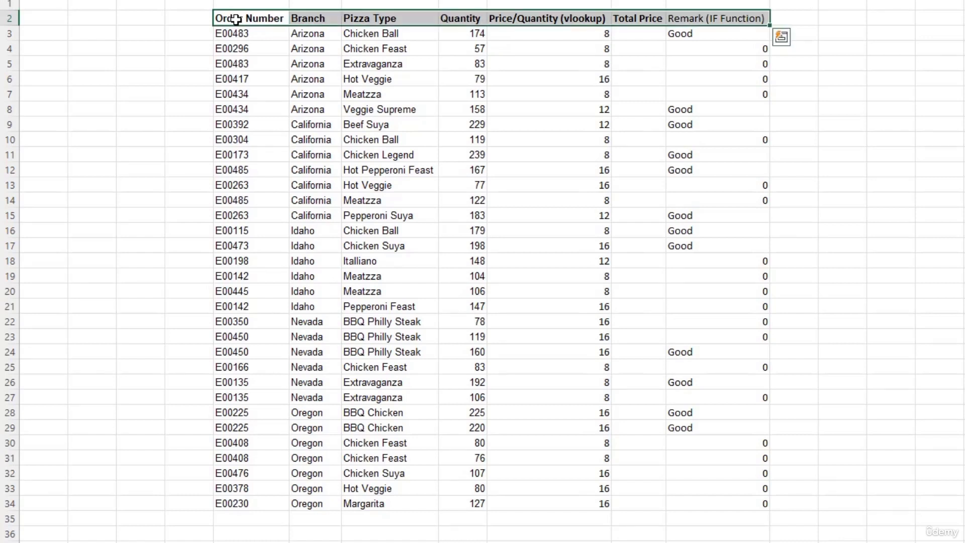
key(ctrl+shift+Down)
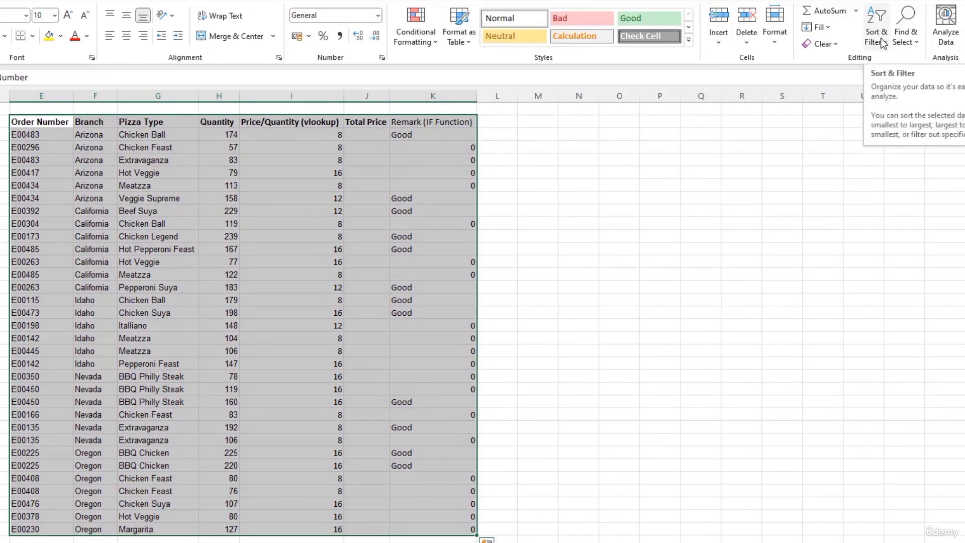
click(880, 38)
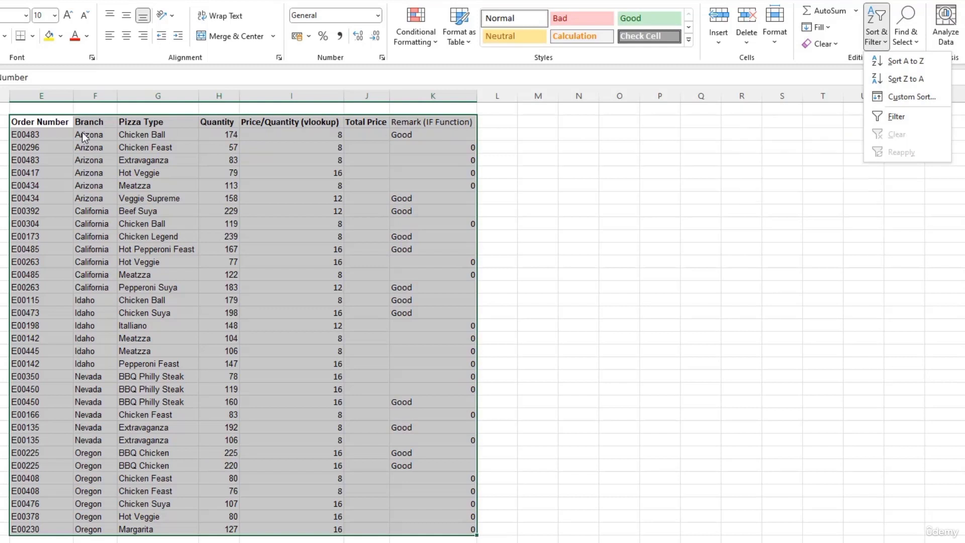
click(61, 122)
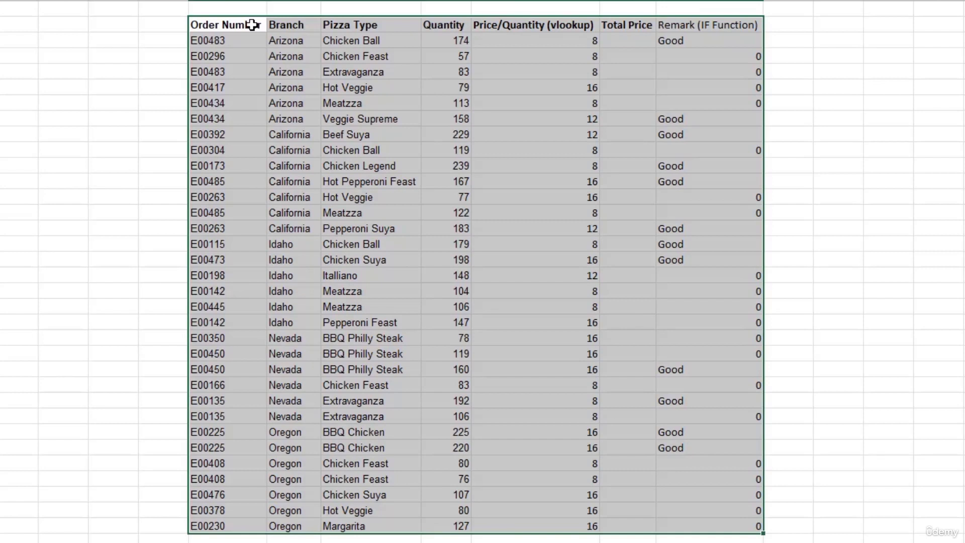
key(ctrl+shift+l)
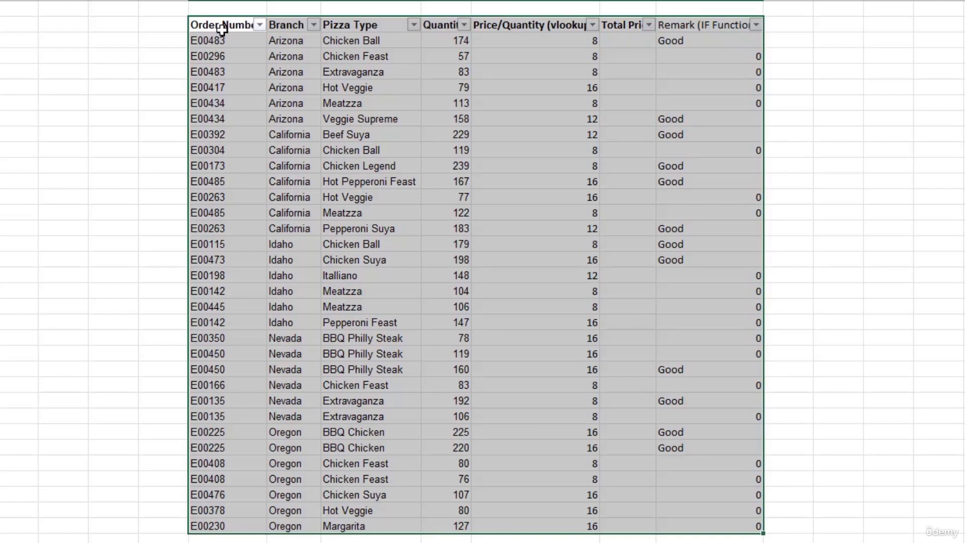
Step: Filter the Pizza Type column to show only Chicken Feast orders
click(737, 27)
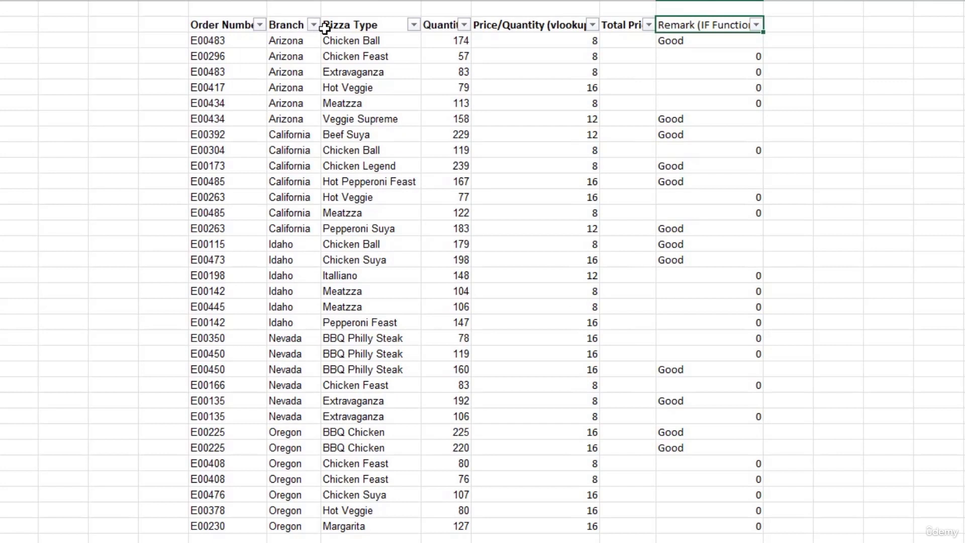
click(413, 25)
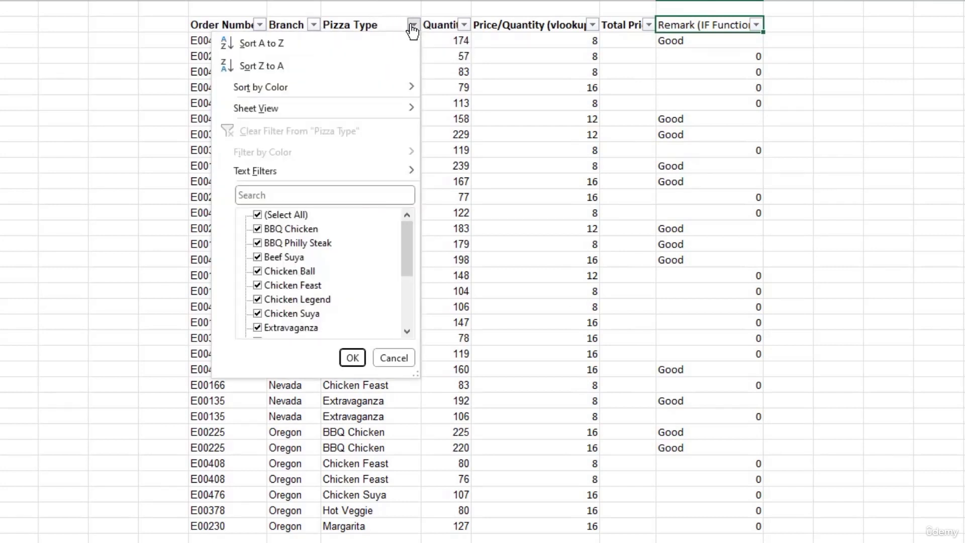
click(257, 216)
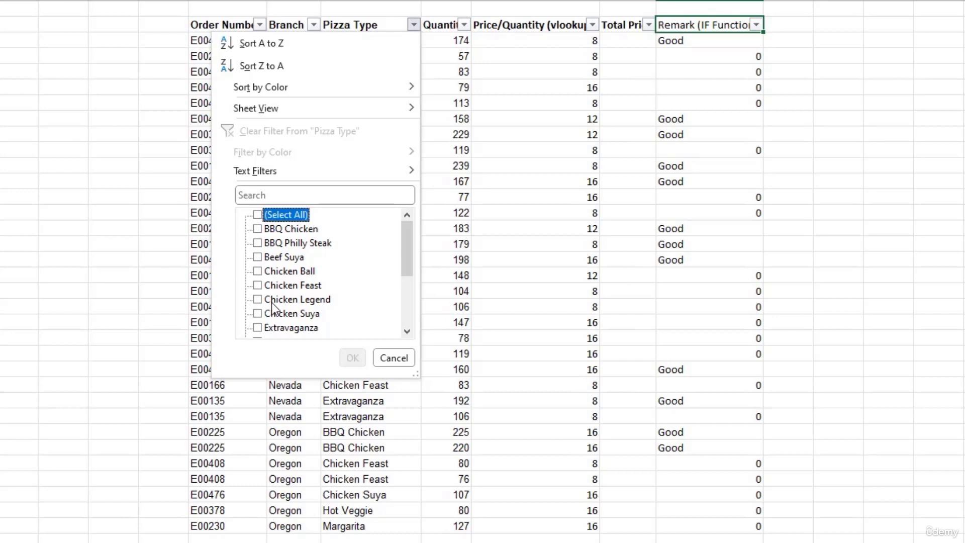
click(258, 285)
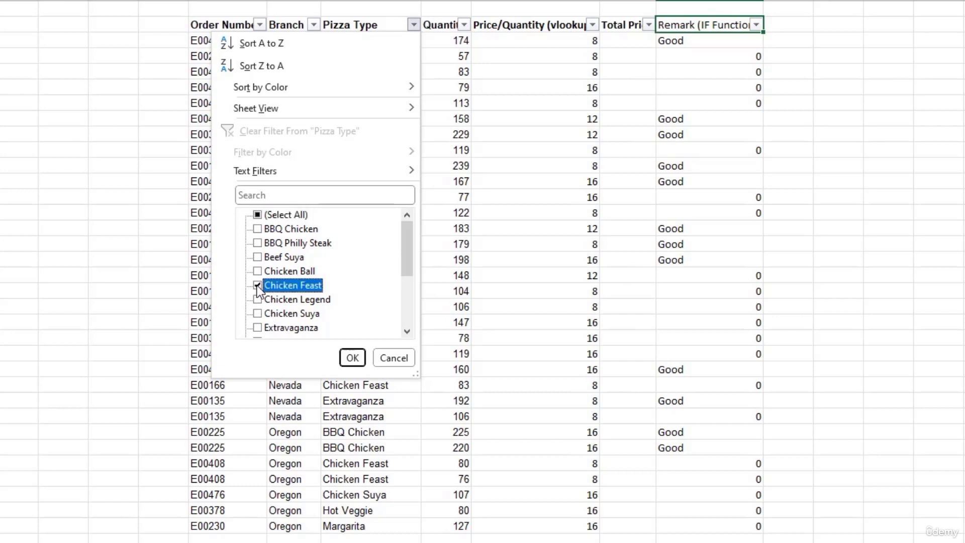
click(353, 357)
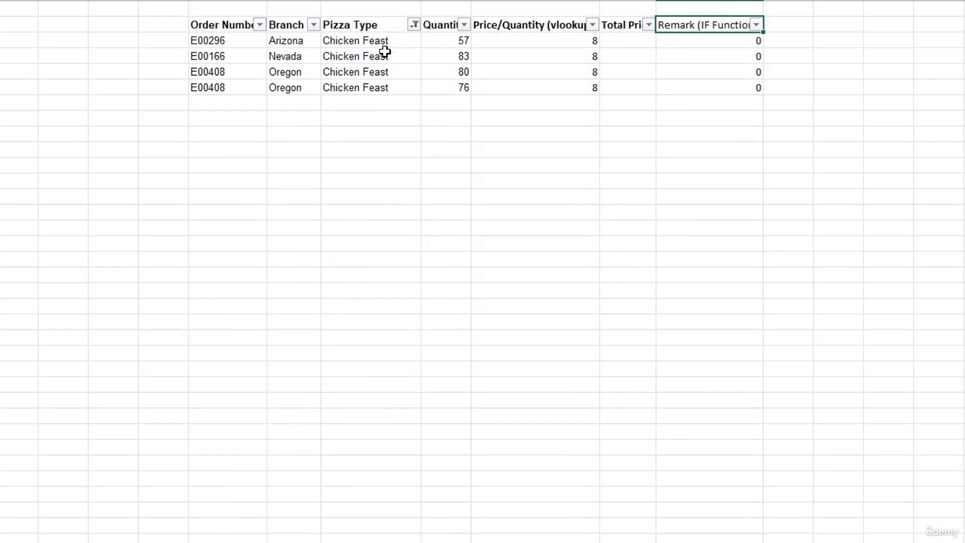
Step: Add Hot Veggie and Extravaganza to the Pizza Type filter alongside Chicken Feast
click(413, 30)
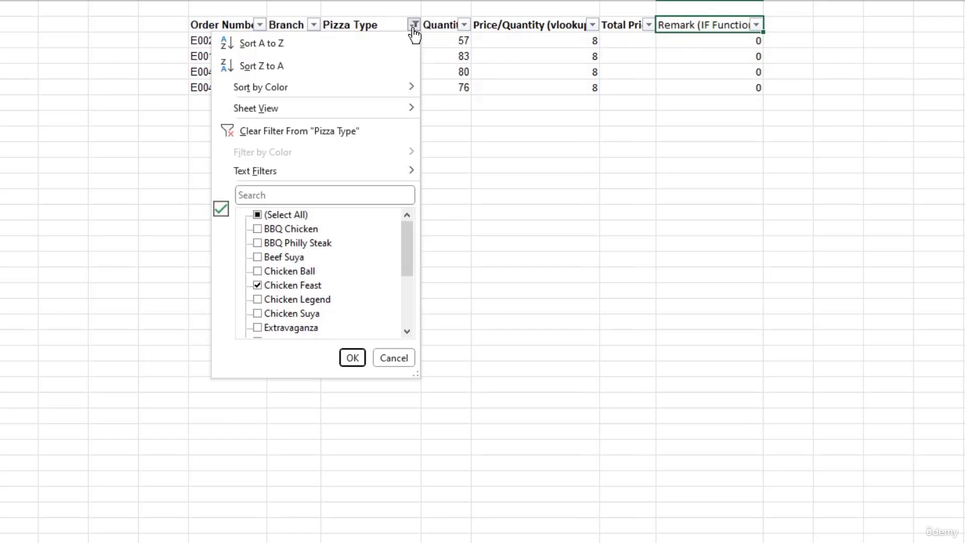
scroll(304, 264, down, 1)
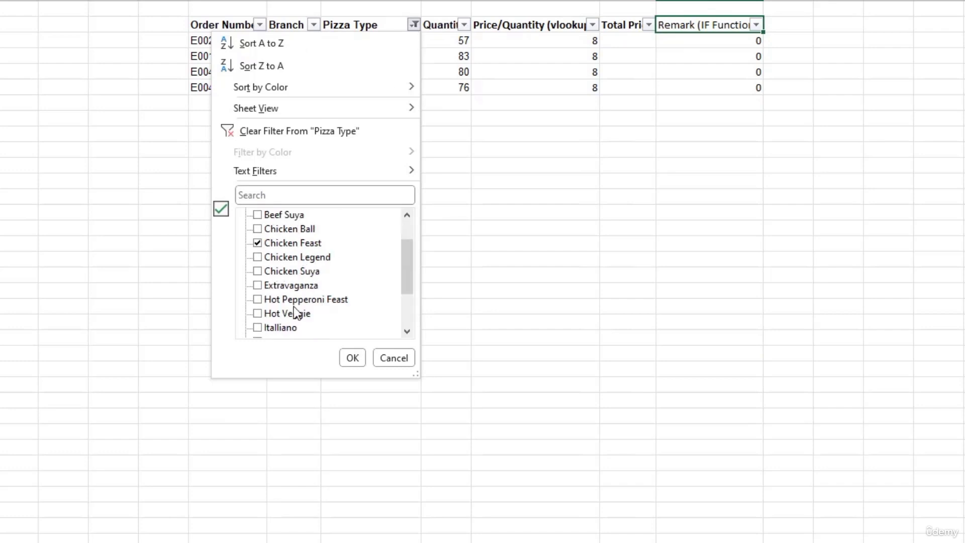
click(258, 312)
click(257, 286)
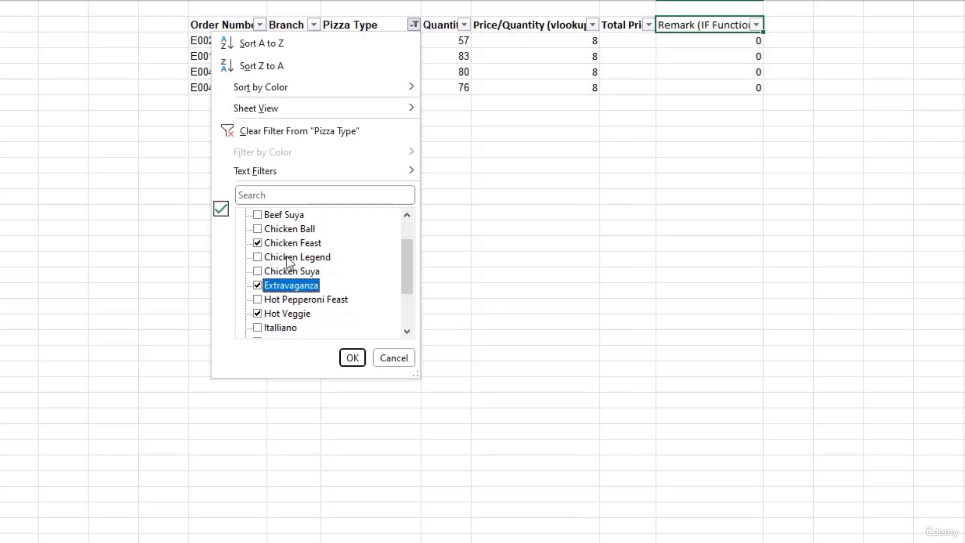
click(350, 359)
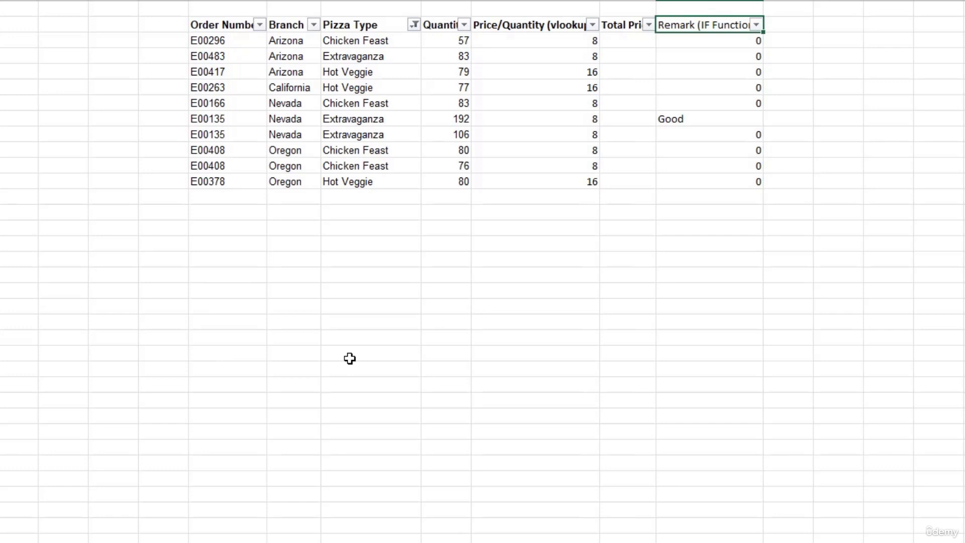
Step: Filter the Remark (IF Function) column to keep only rows marked Good
click(756, 25)
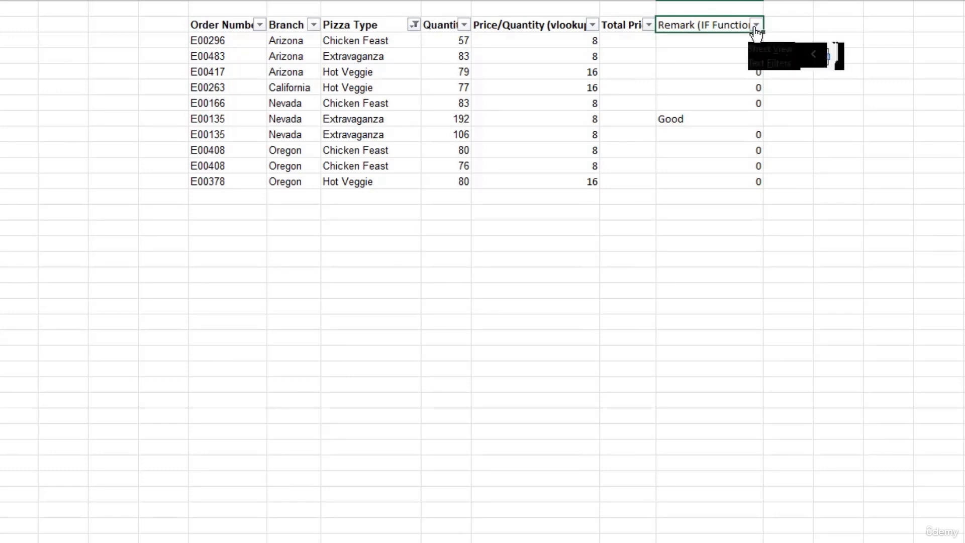
click(596, 229)
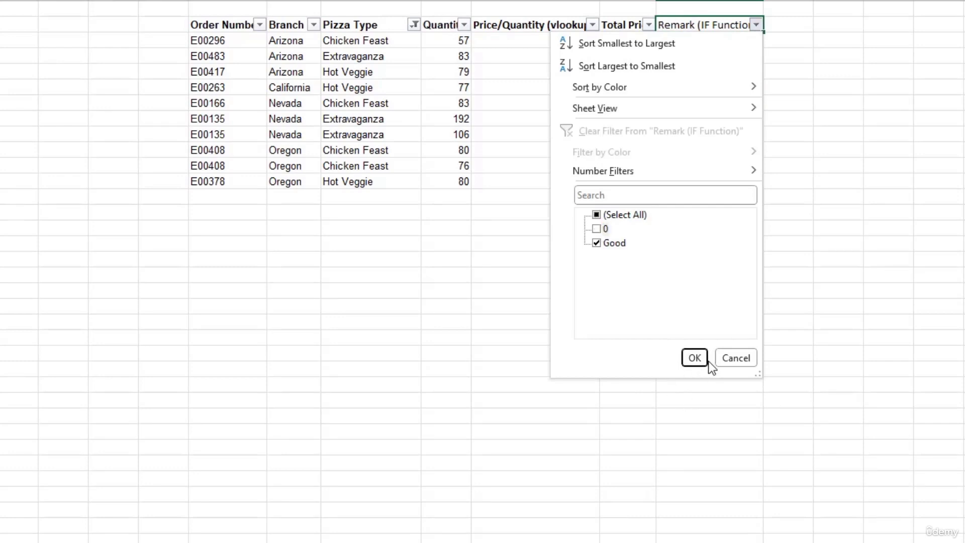
click(693, 358)
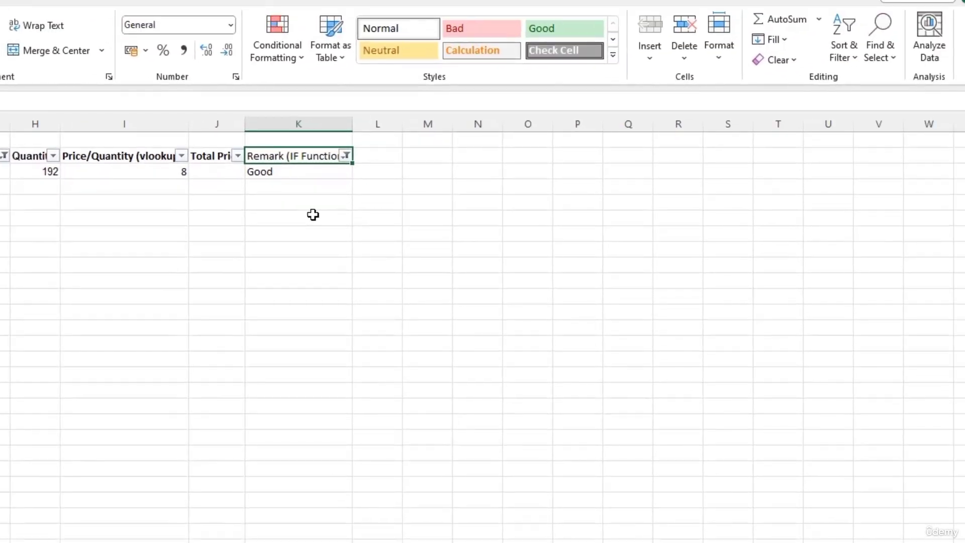
Step: Clear all table filters from Sort & Filter so every order row shows again
click(854, 58)
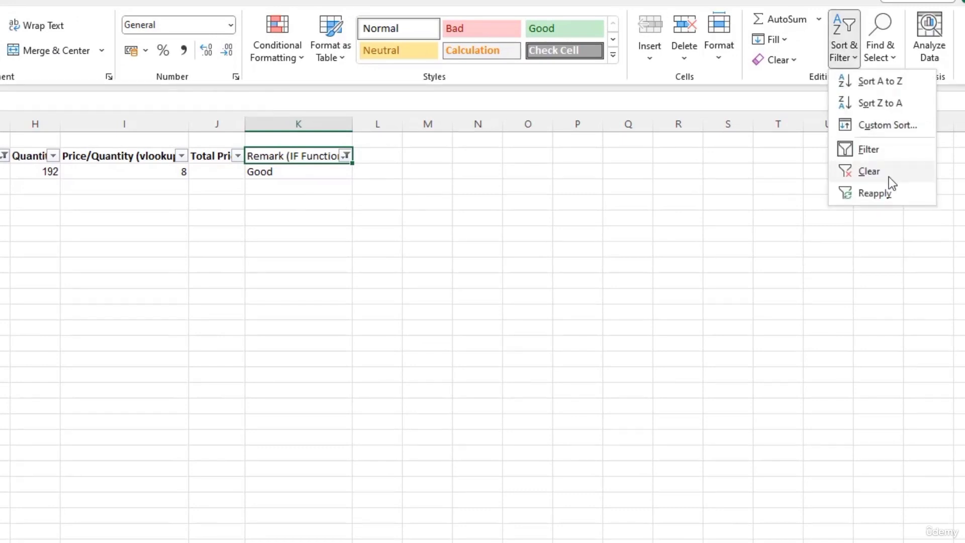
click(855, 173)
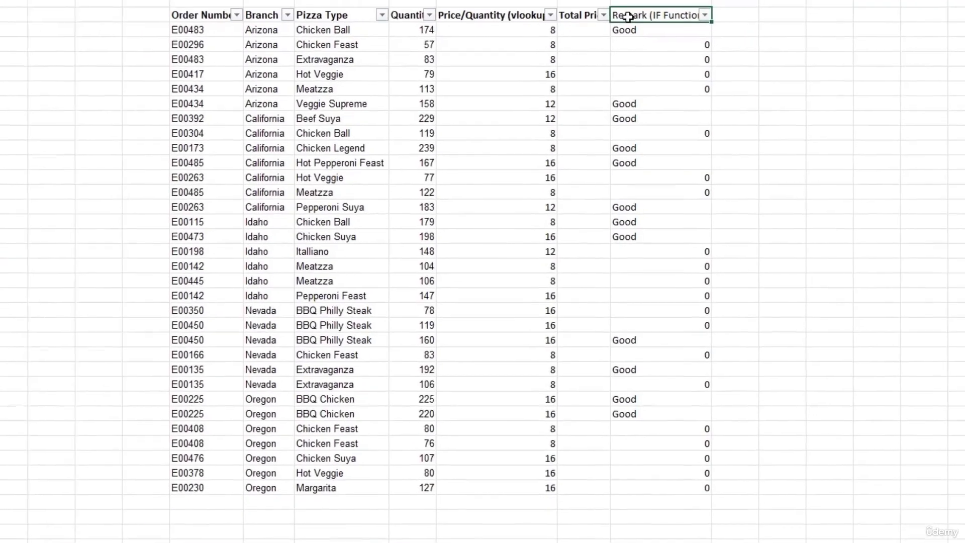
key(ctrl+shift+l)
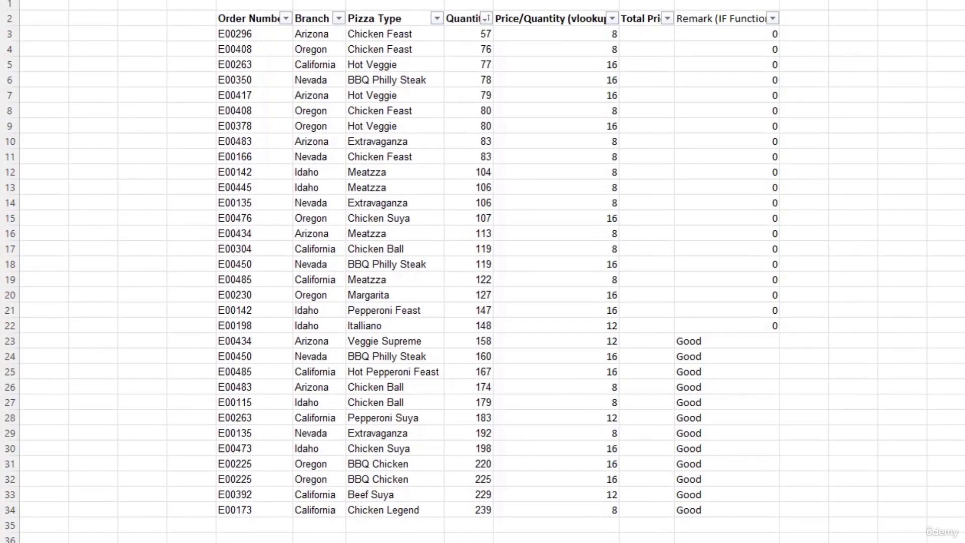
Step: Select the whole orders table from the Order Number header to its last row and column
click(234, 18)
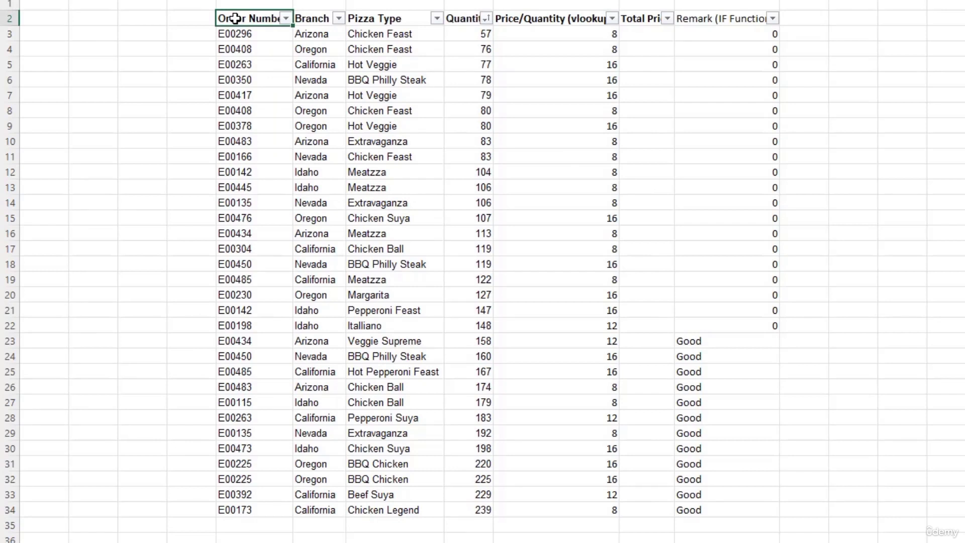
key(ctrl+shift+Right)
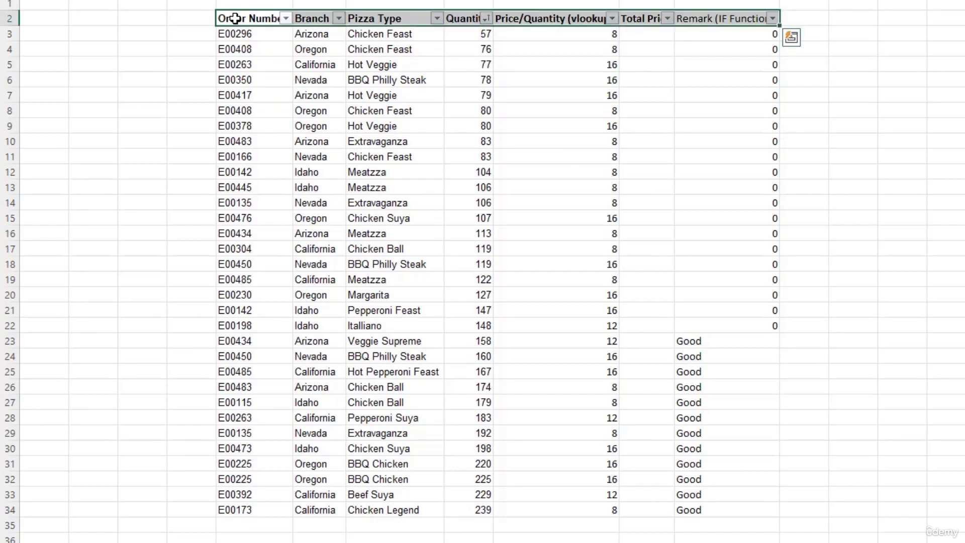
key(ctrl+shift+Down)
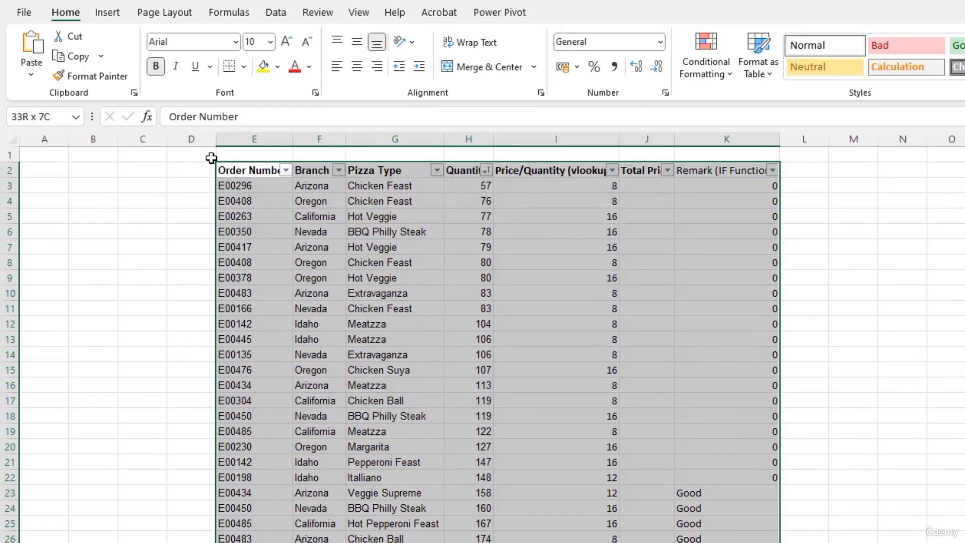
Step: Insert a PivotTable from Sales!$E$2:$K$34, placing it on a new worksheet
click(113, 16)
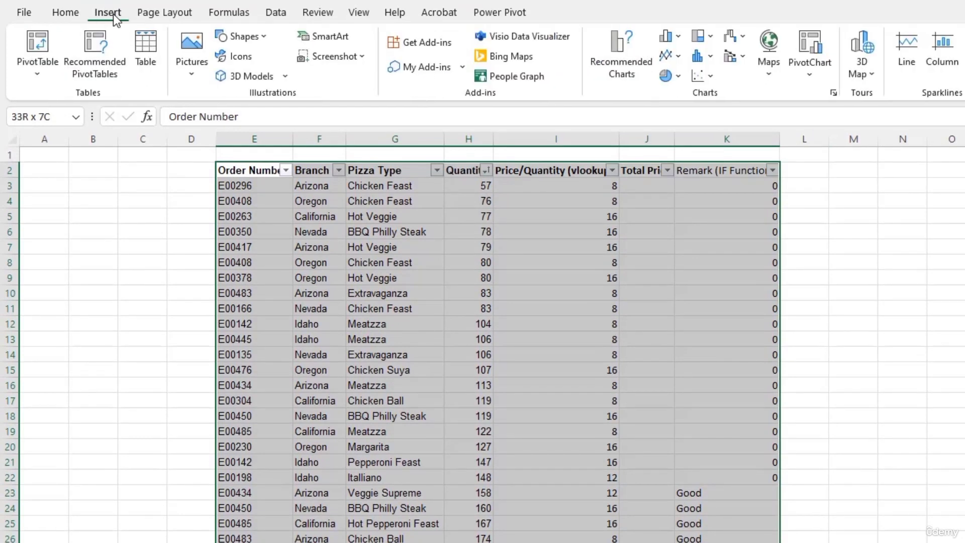
click(47, 62)
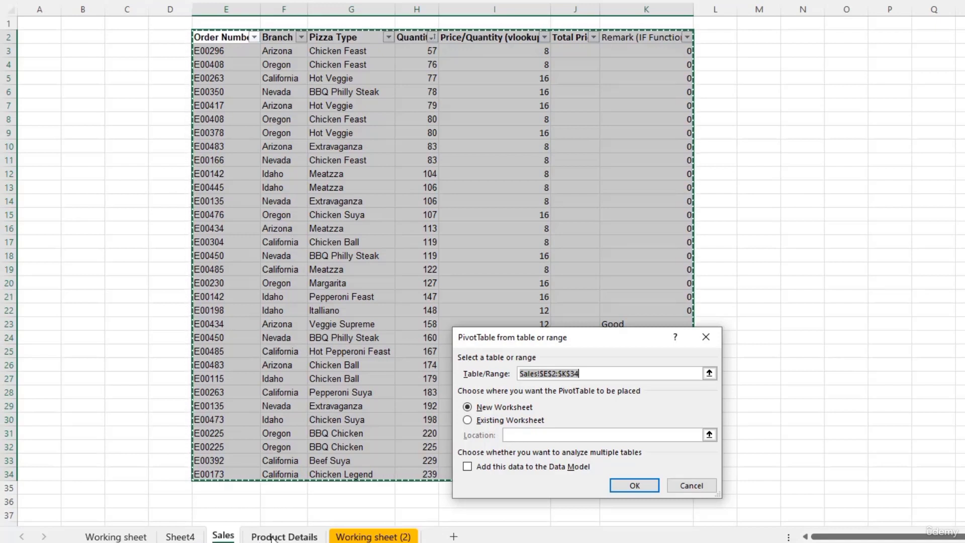
click(468, 421)
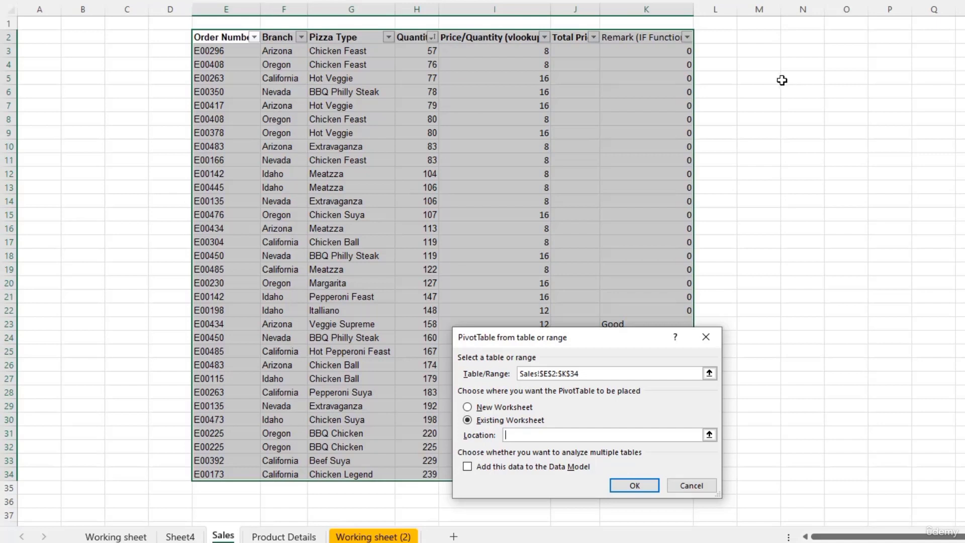
click(468, 406)
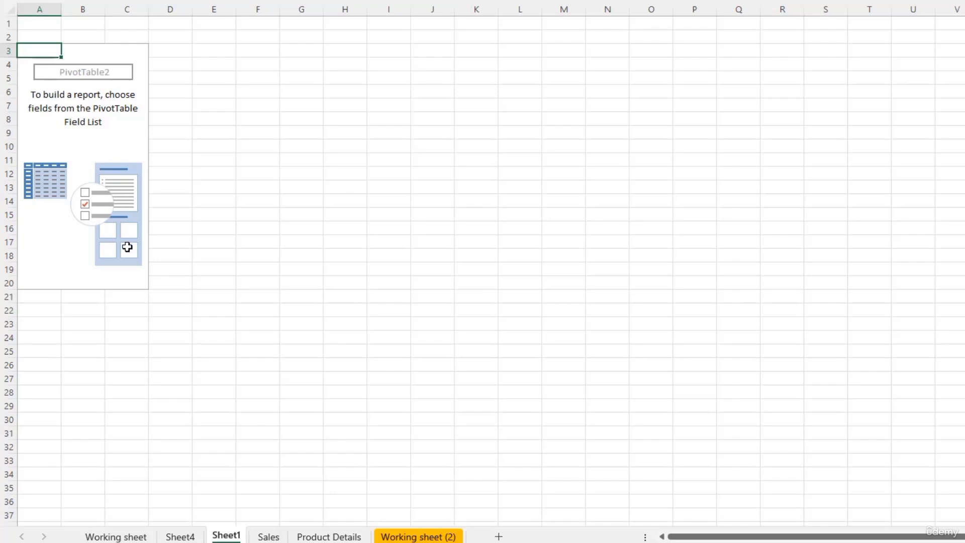
Step: Tick Branch and Quantity in the PivotTable Fields list to sum quantity per branch
click(58, 253)
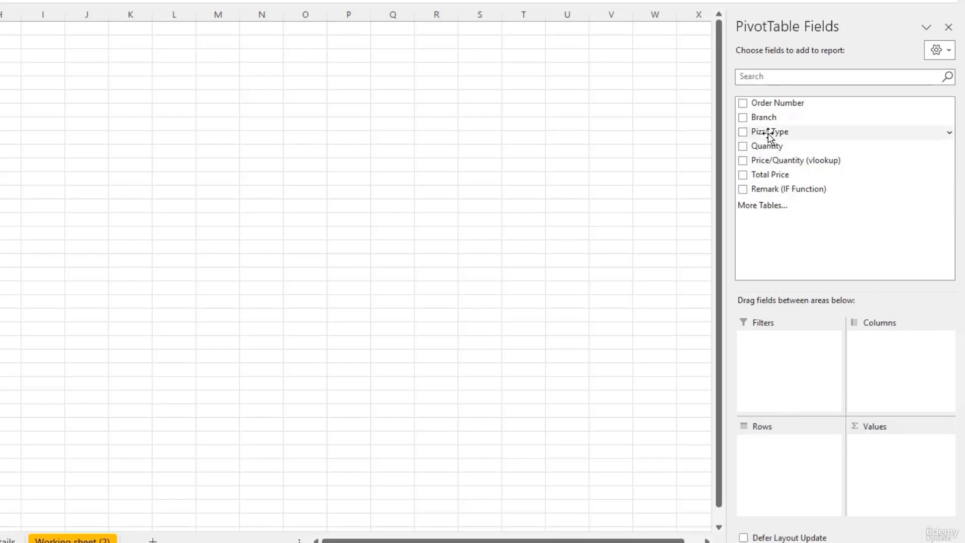
mouse_move(768, 133)
mouse_down()
mouse_move(788, 187)
mouse_move(801, 383)
mouse_move(784, 171)
mouse_move(890, 393)
mouse_move(894, 467)
mouse_move(914, 482)
mouse_move(784, 200)
mouse_move(777, 134)
mouse_up()
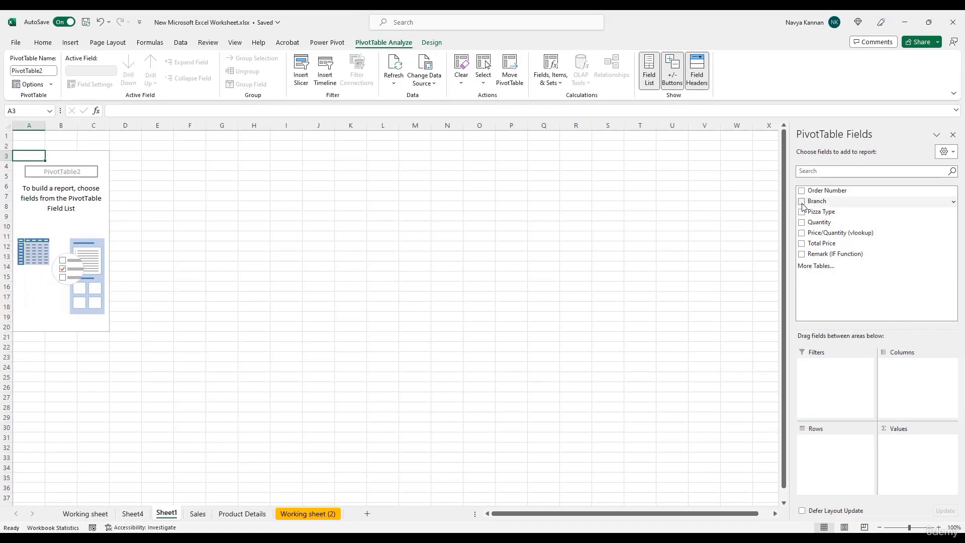
click(801, 203)
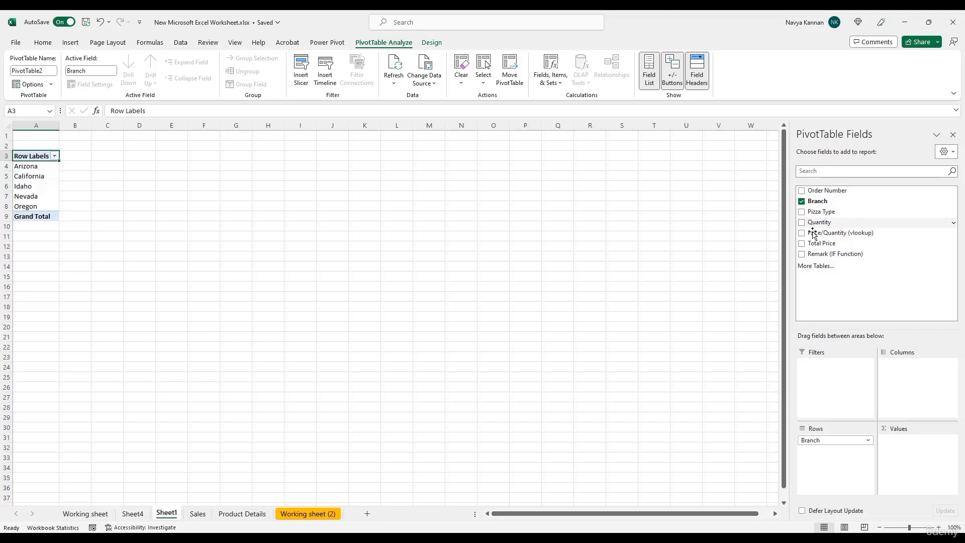
click(801, 223)
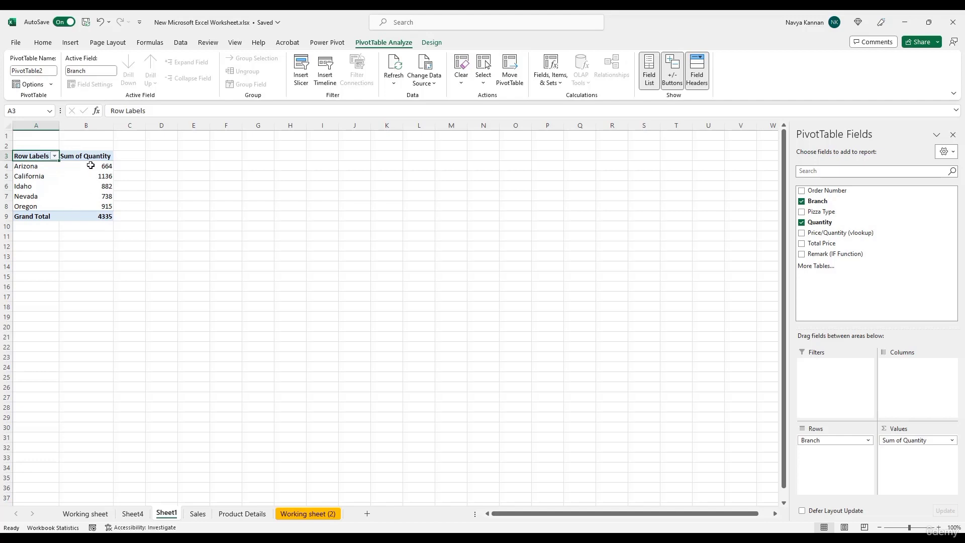
mouse_move(91, 164)
mouse_move(86, 206)
Step: Put Pizza Type in Rows, Branch in Columns, and Remark (IF Function) in Filters
click(801, 212)
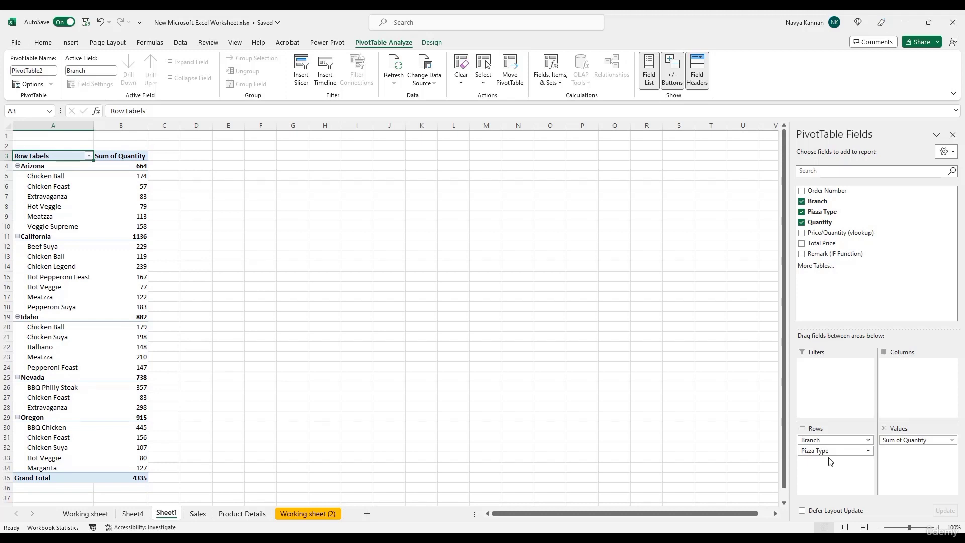
drag(821, 450, 917, 400)
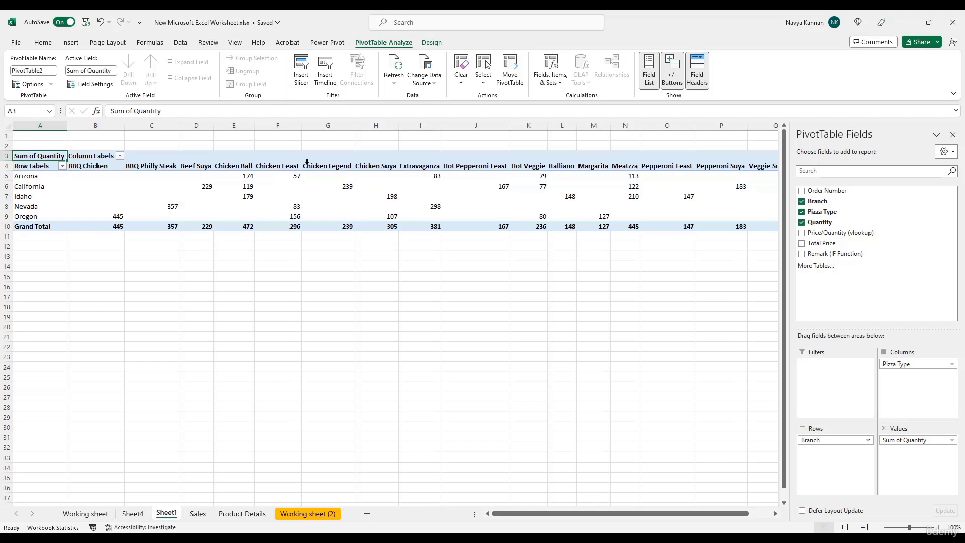
drag(898, 367, 826, 475)
drag(811, 441, 909, 392)
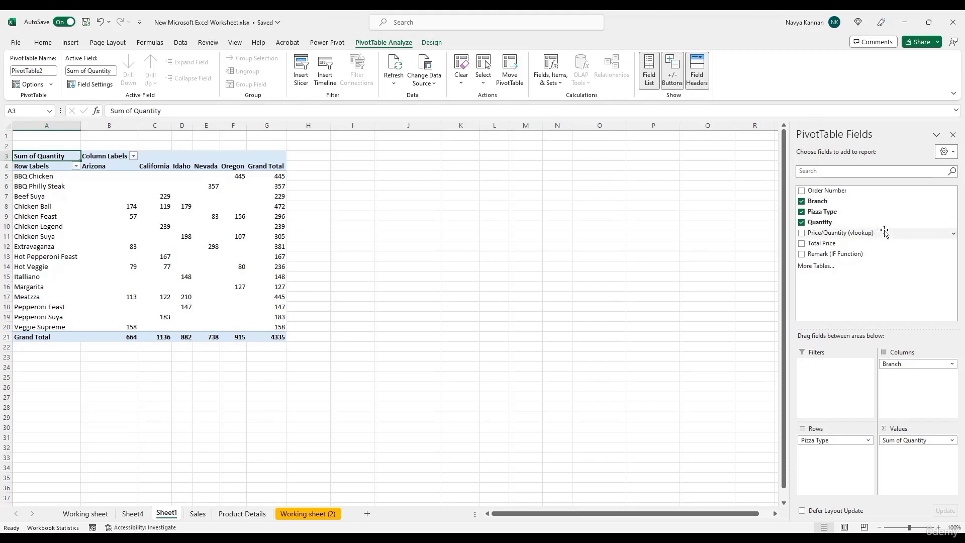
drag(846, 254, 823, 392)
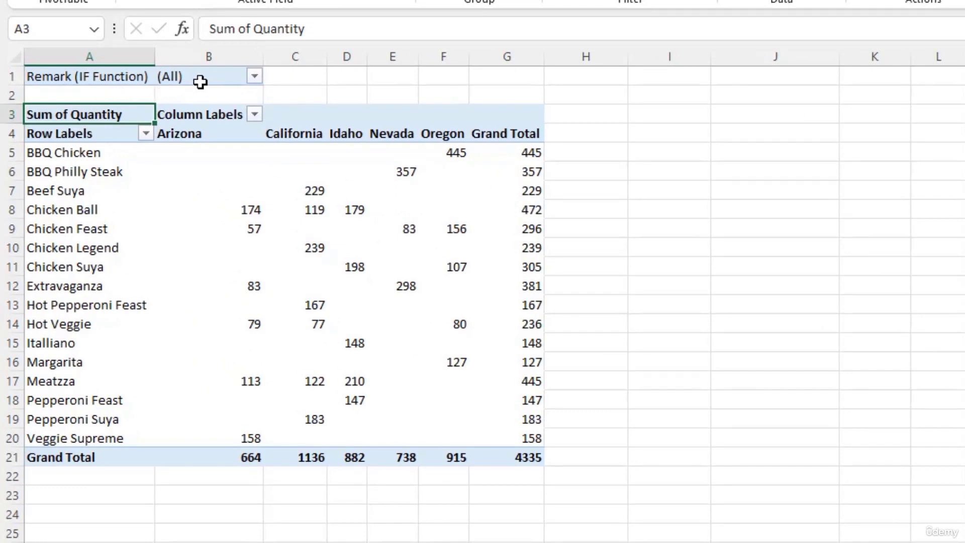
click(259, 78)
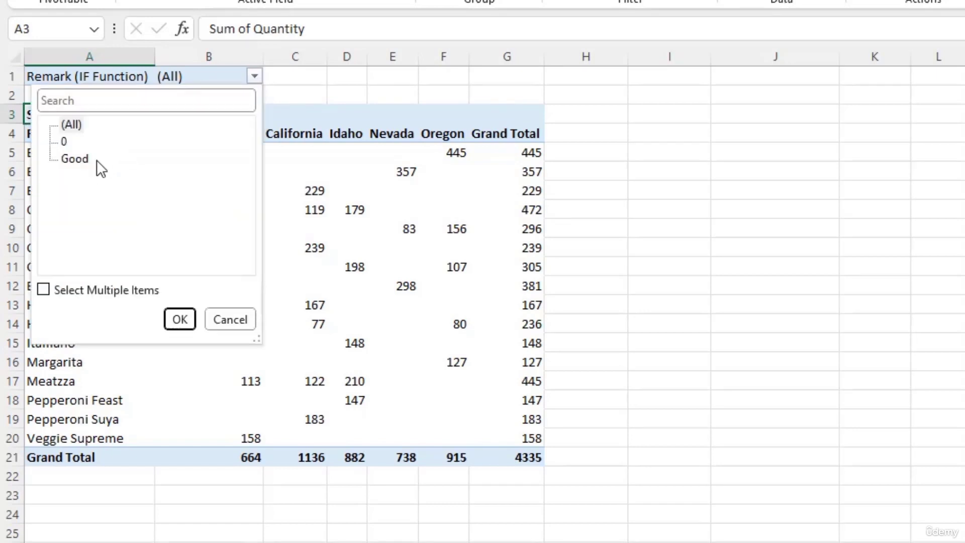
click(73, 159)
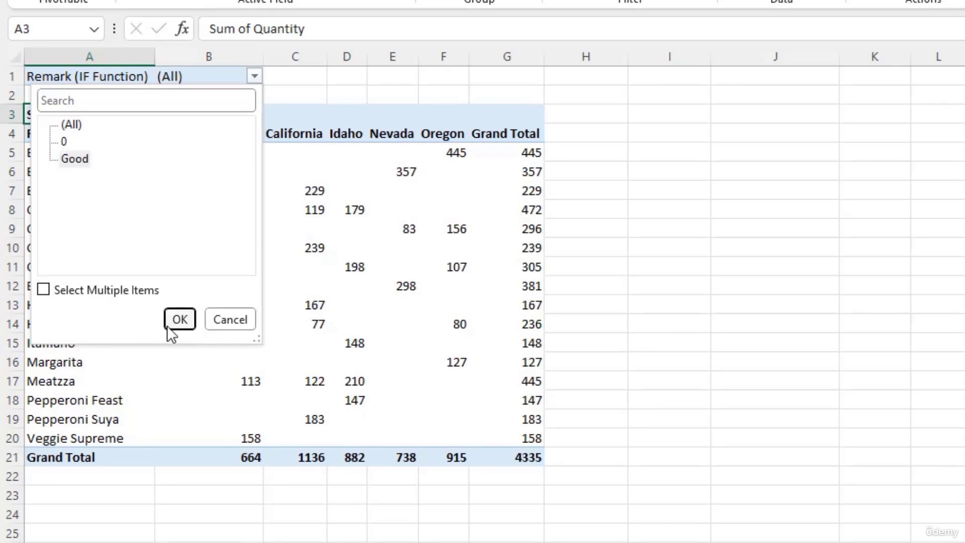
click(178, 318)
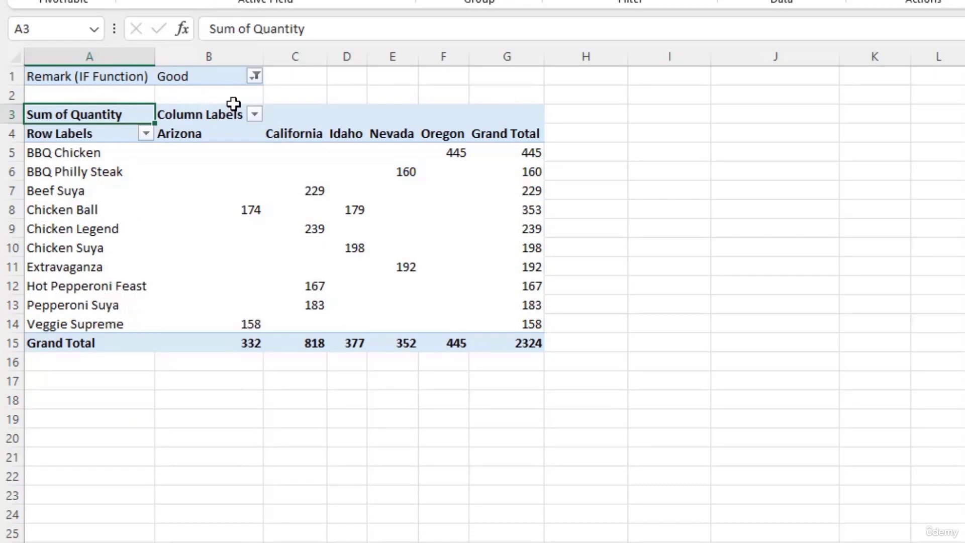
click(256, 79)
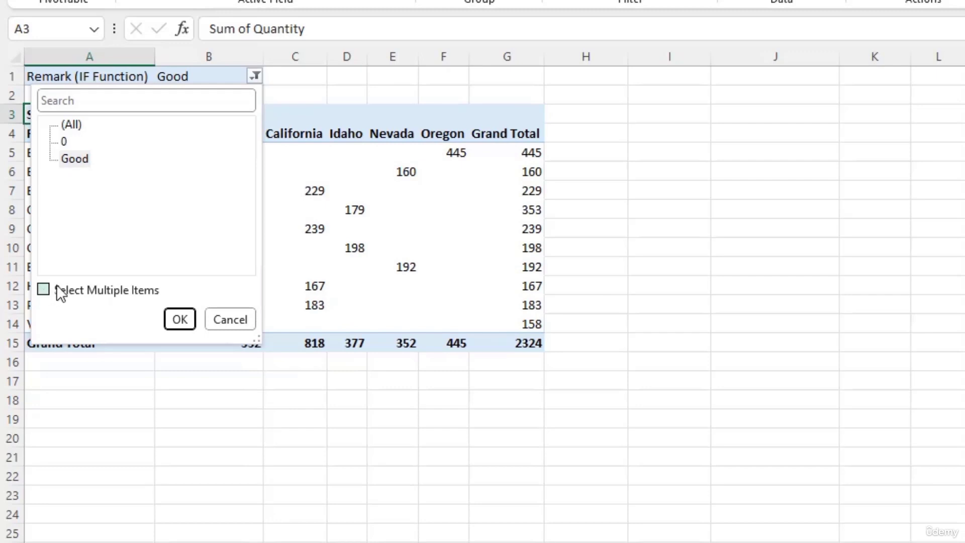
click(68, 128)
click(177, 318)
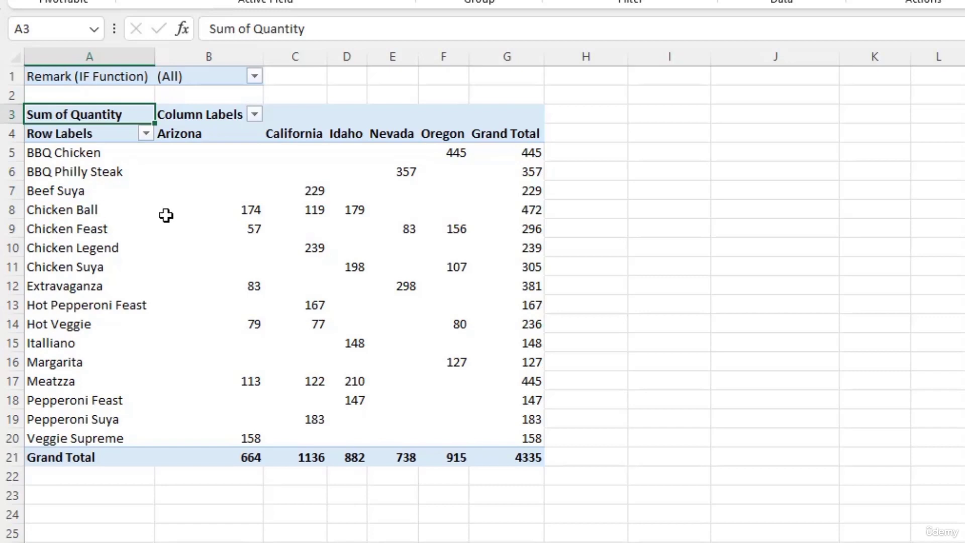
Step: Check the Chicken Ball quantities, then click outside the PivotTable to hide the Fields pane
click(301, 217)
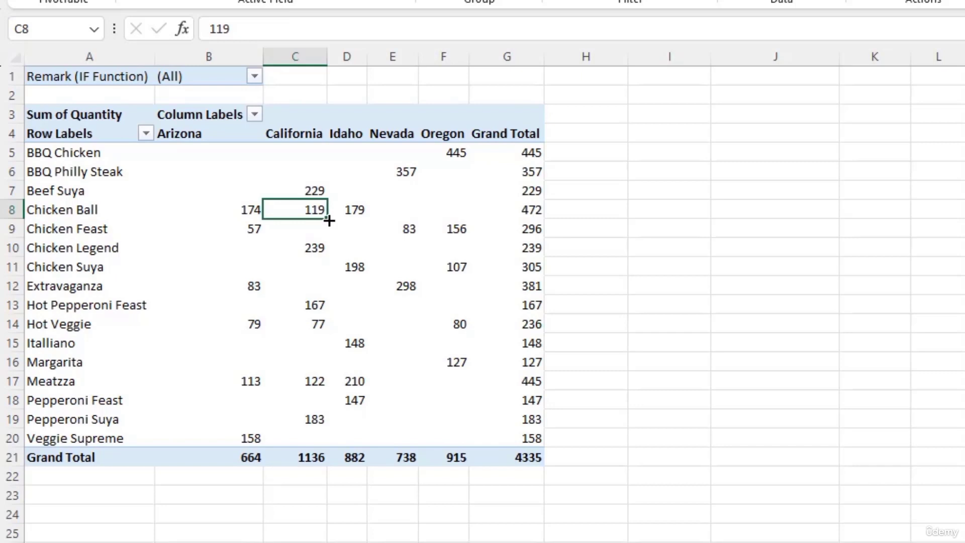
click(531, 216)
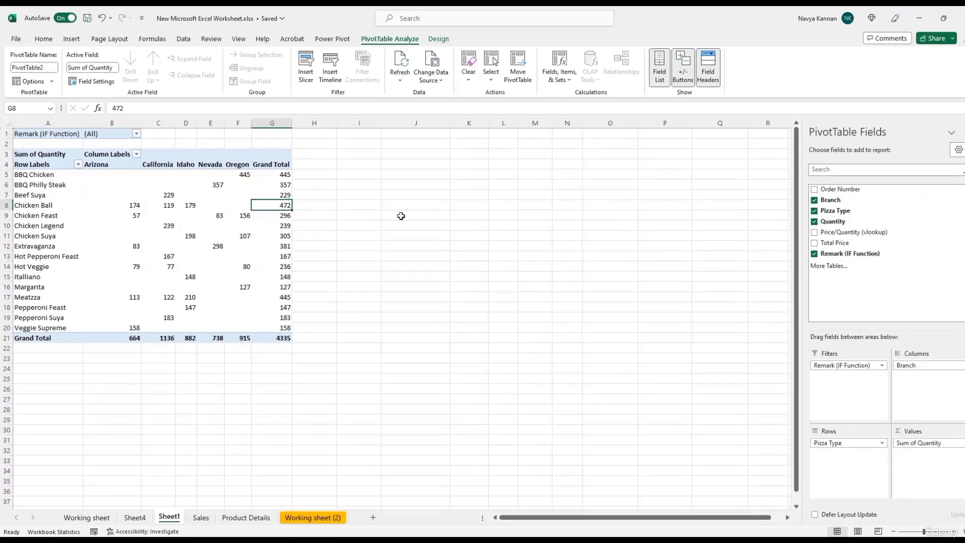
click(400, 216)
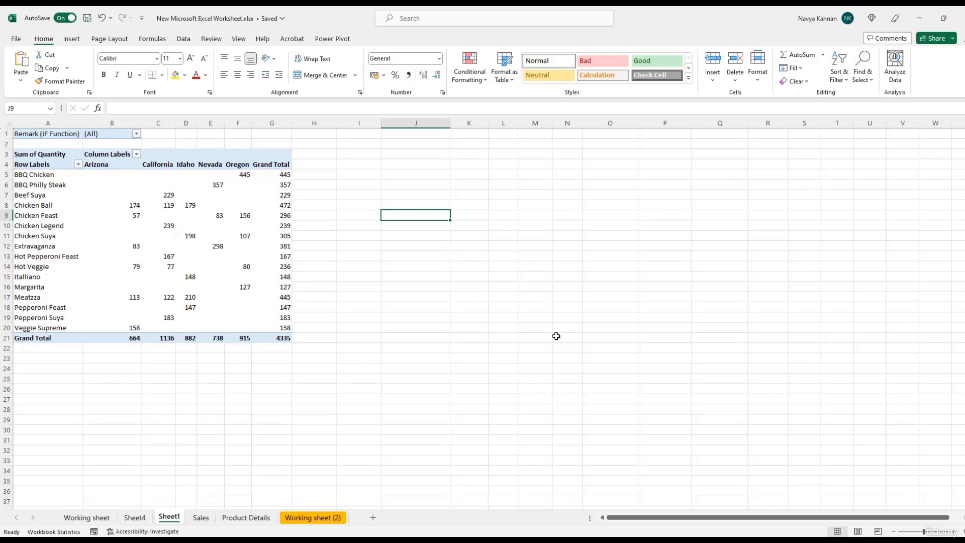
Step: Select the entire PivotTable and open its right-click menu on the Sum of Quantity values
click(238, 306)
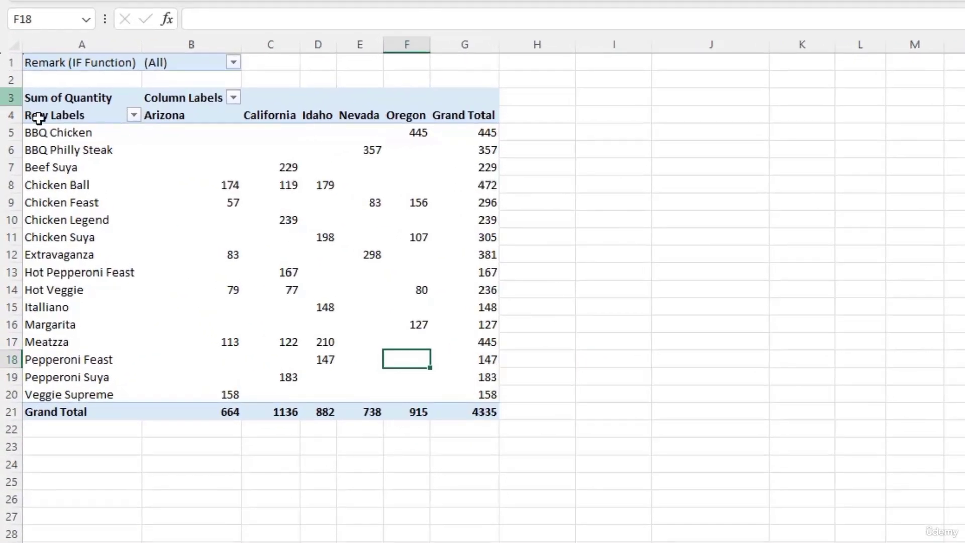
click(28, 94)
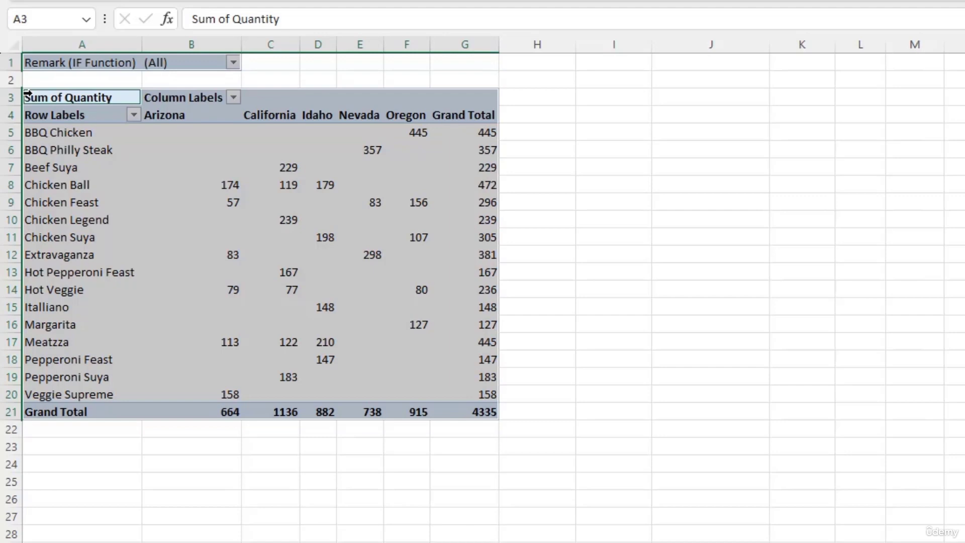
right_click(165, 151)
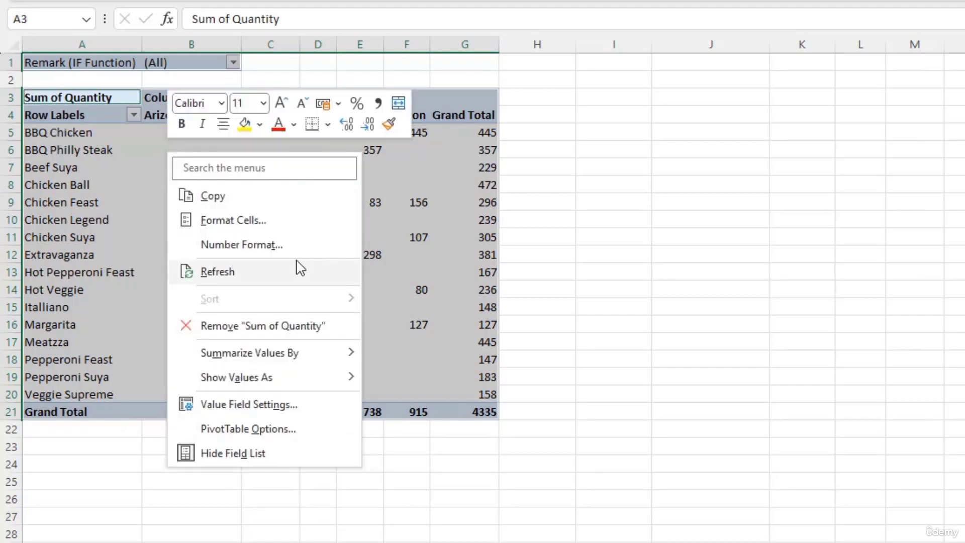
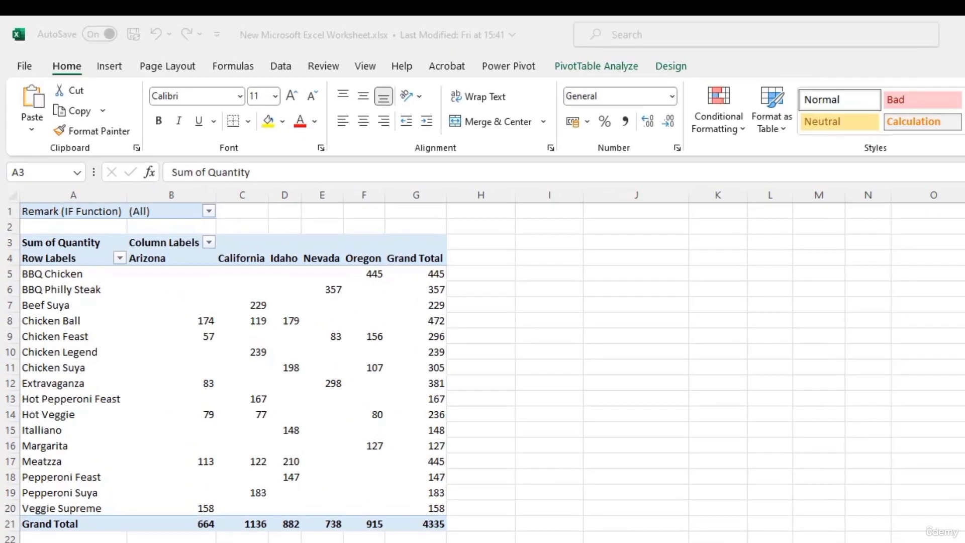
Step: Insert a stacked column PivotChart of the pizza quantity pivot table and move it beside the table
click(115, 69)
click(110, 67)
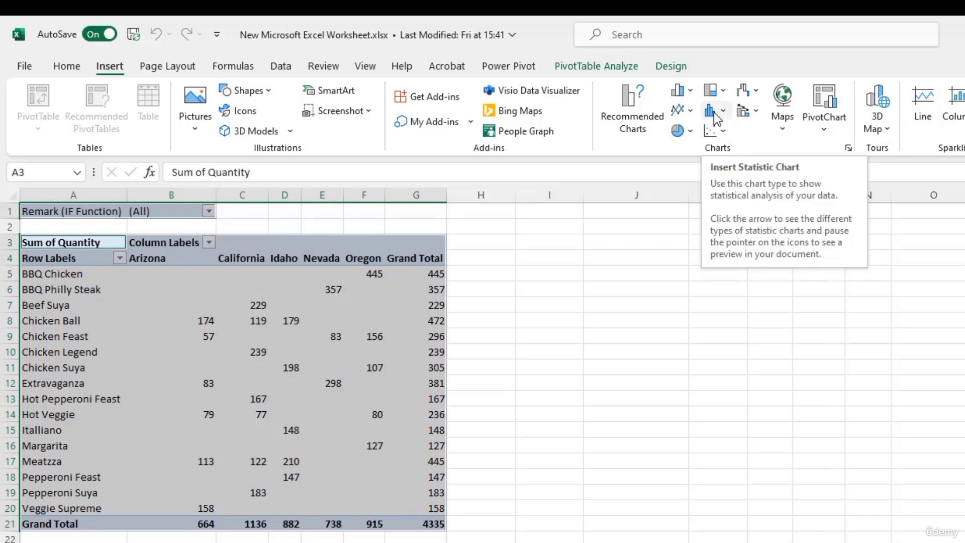
click(685, 93)
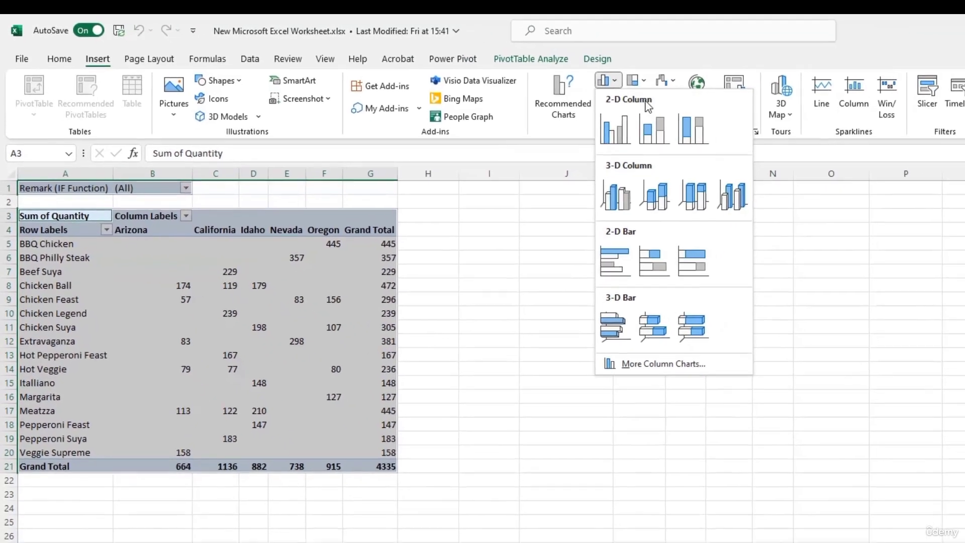
click(735, 145)
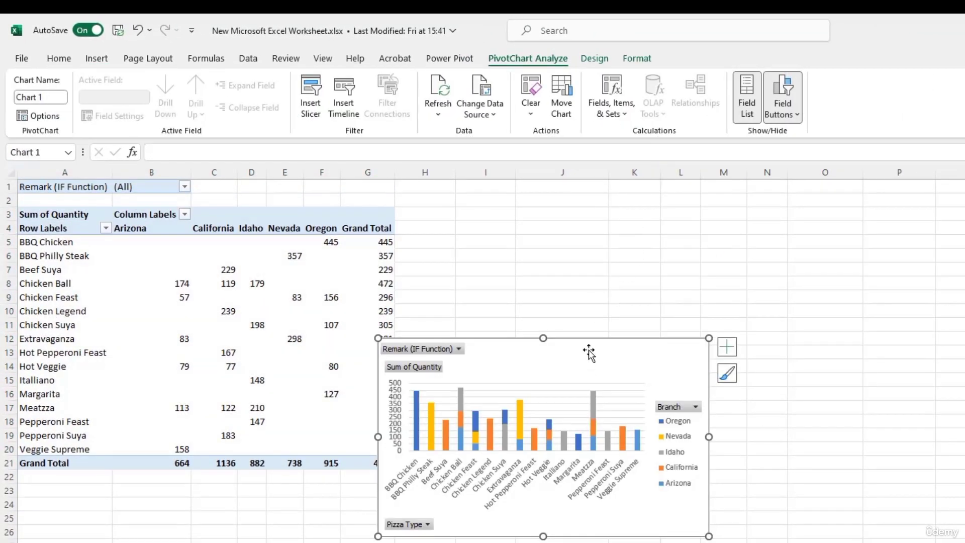
drag(588, 352, 681, 326)
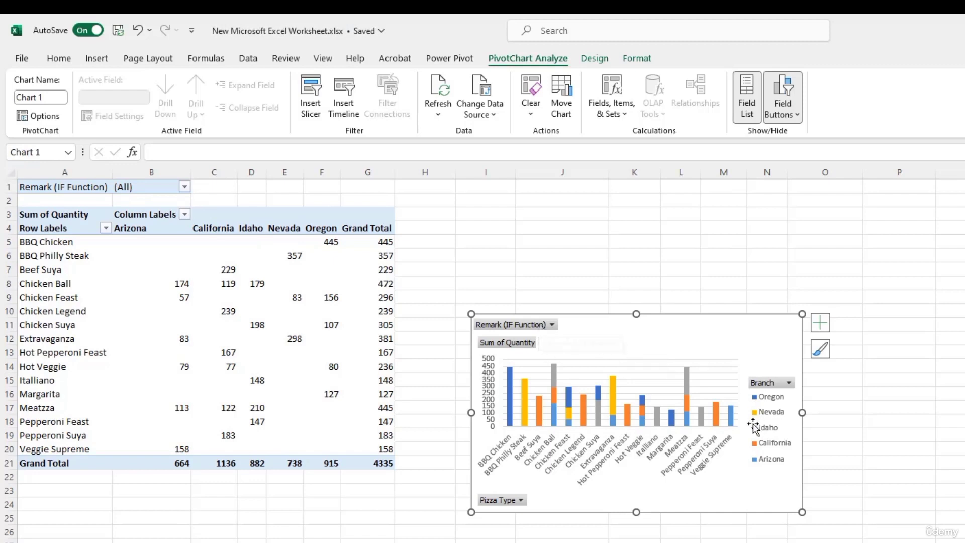
Step: Filter the chart's Remark (IF Function) to Good only
click(553, 325)
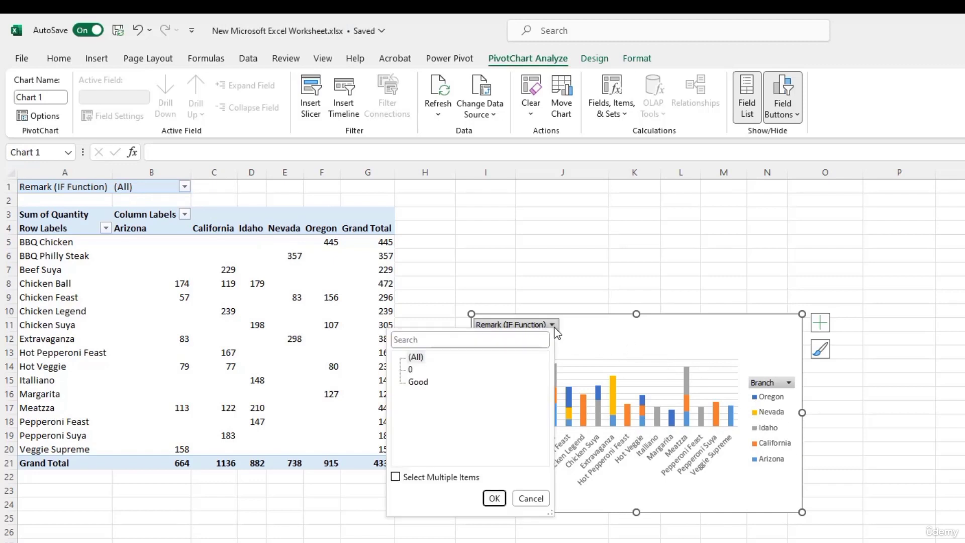
click(418, 384)
click(493, 498)
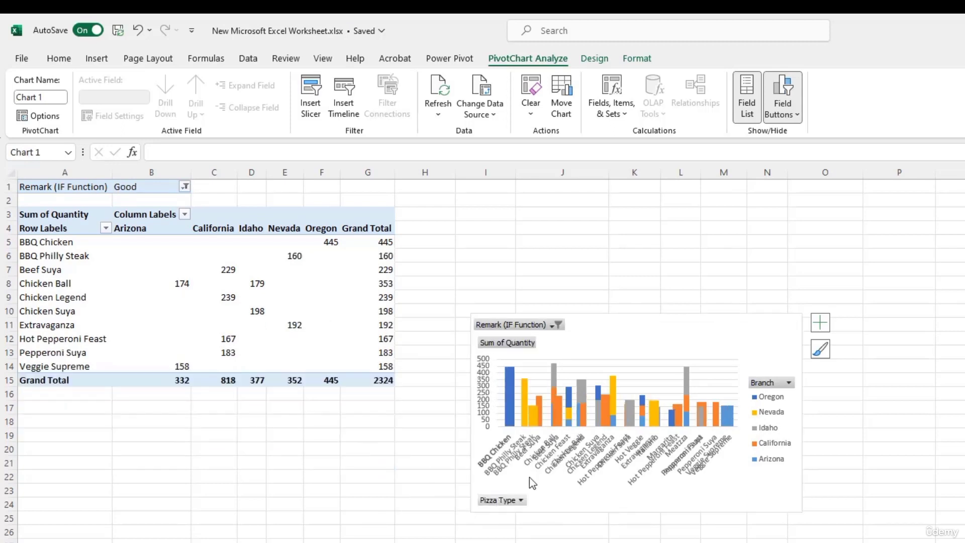
Step: Change the Remark filter to include both 0 and Good so every pizza shows
click(556, 325)
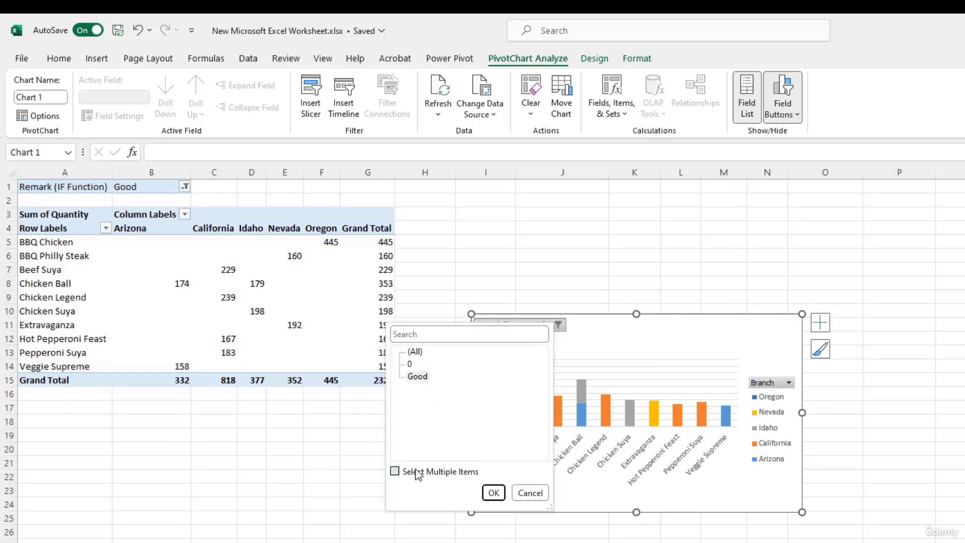
click(395, 471)
click(406, 363)
click(494, 493)
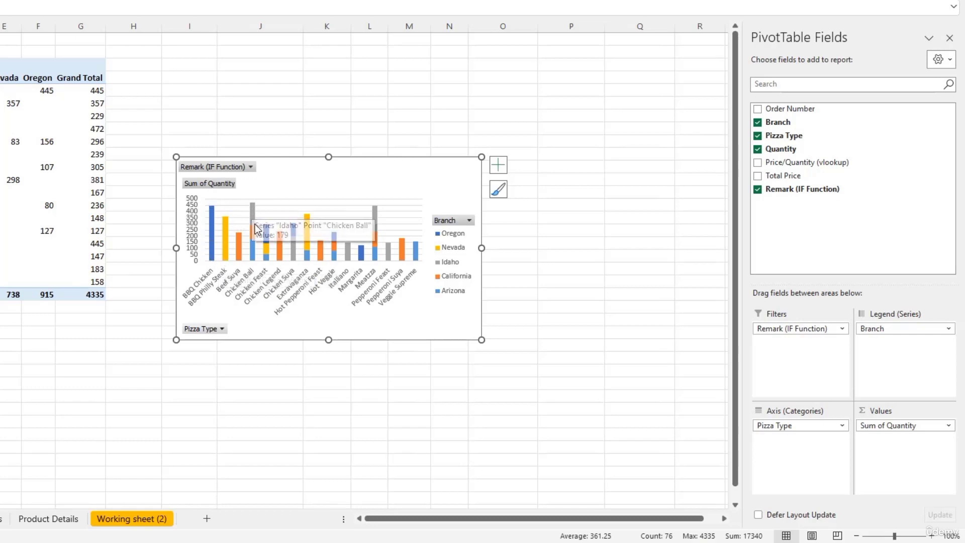
Step: Read the Chicken Ball bar's branch values: Arizona 174, California 119, Idaho 179
mouse_move(253, 235)
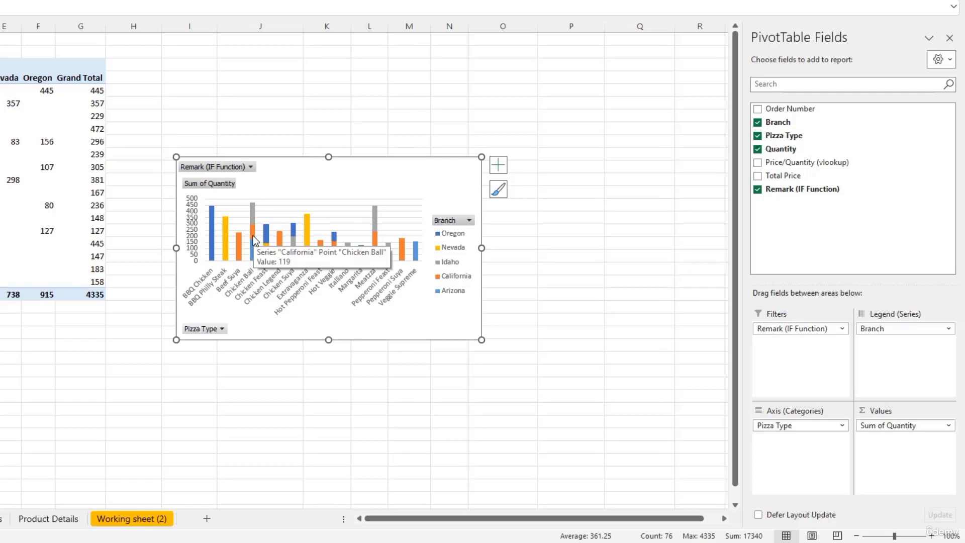
mouse_move(254, 254)
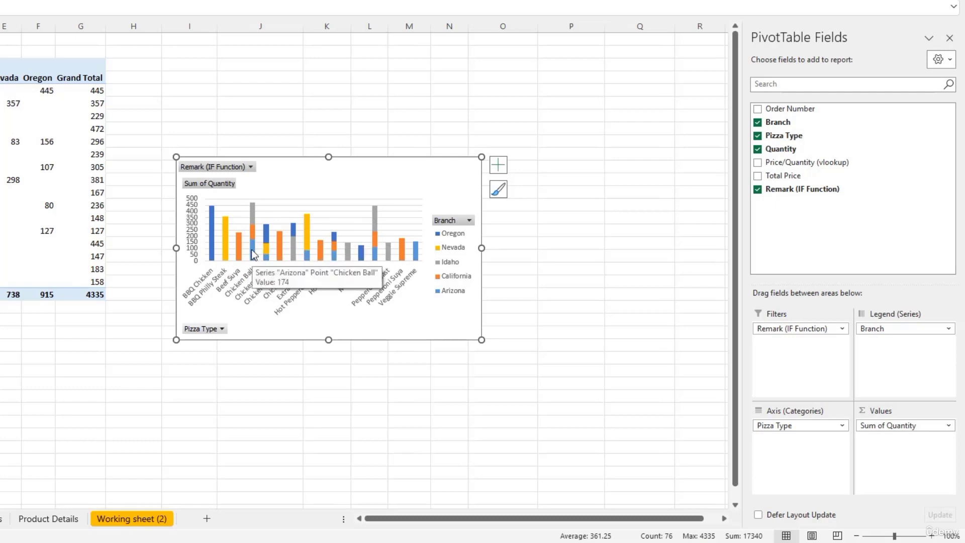
mouse_move(252, 212)
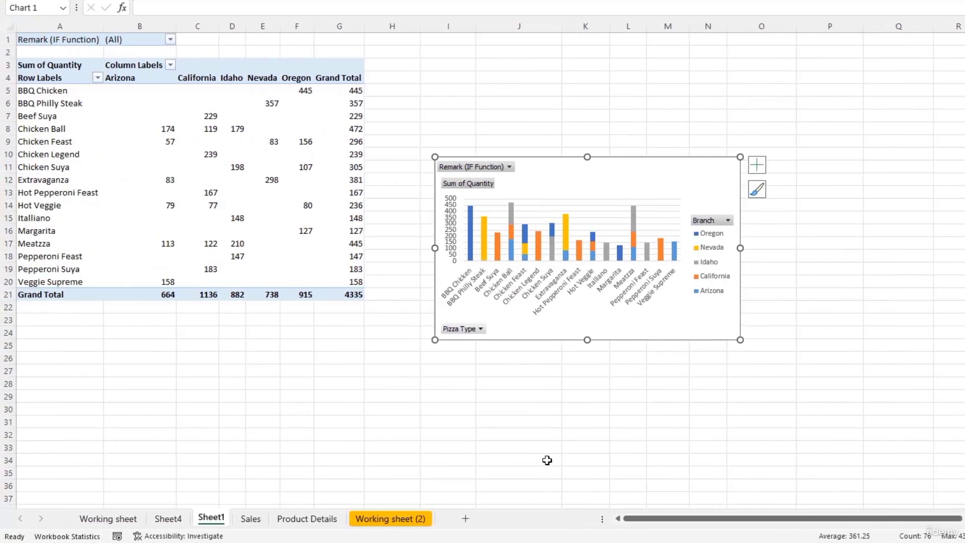
Step: Select the order table on the Sales sheet and bring up recommended charts for it
click(250, 518)
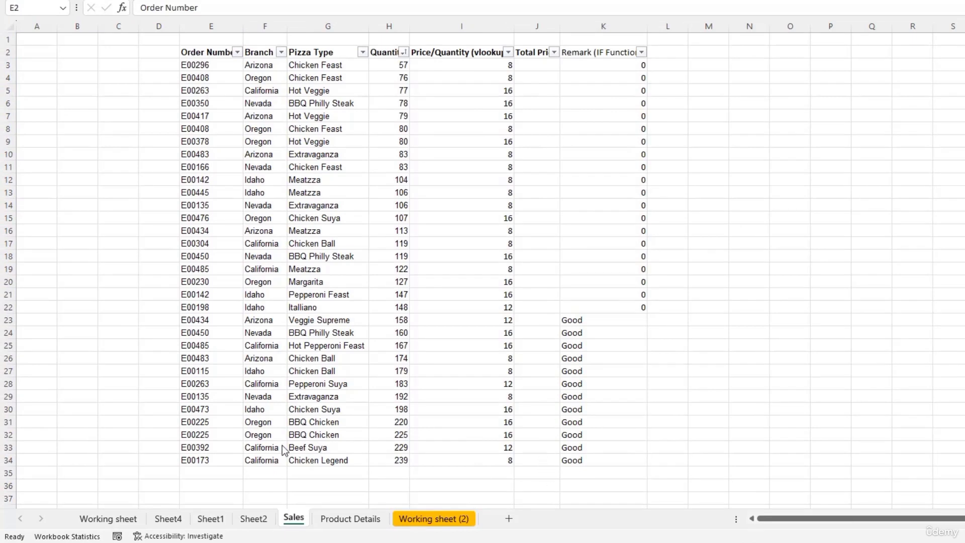
click(188, 56)
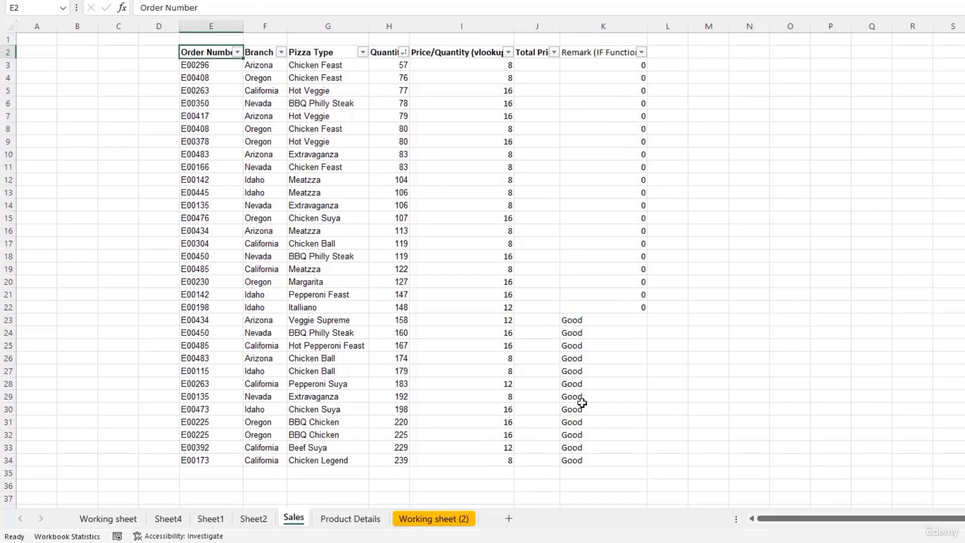
drag(190, 52, 615, 463)
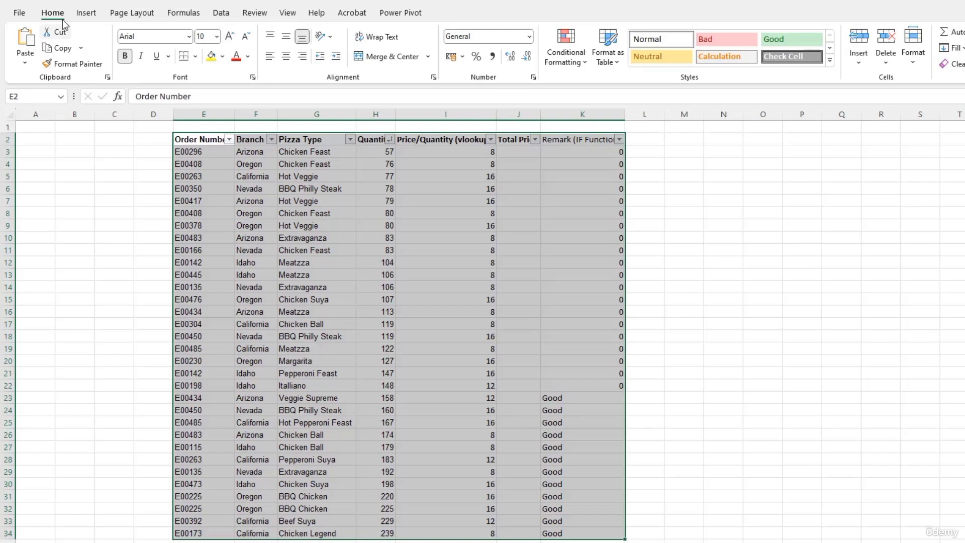
click(85, 13)
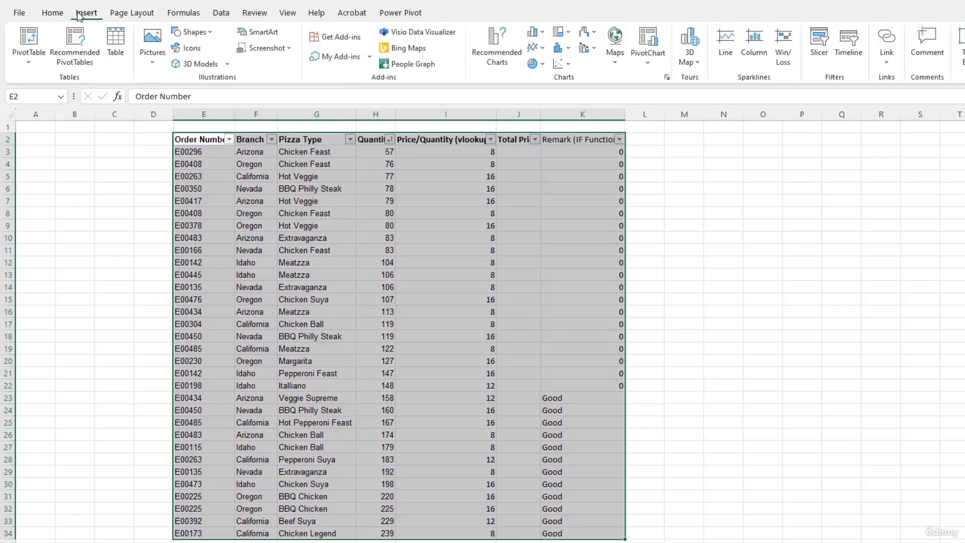
click(498, 41)
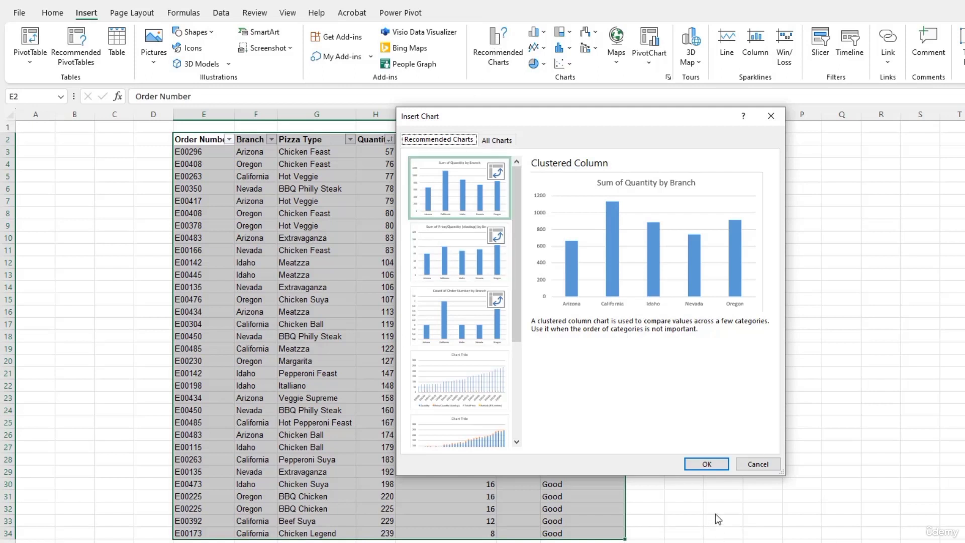
Step: Accept the Clustered Column recommendation, creating a Sum of Quantity by Branch pivot table and chart
click(706, 464)
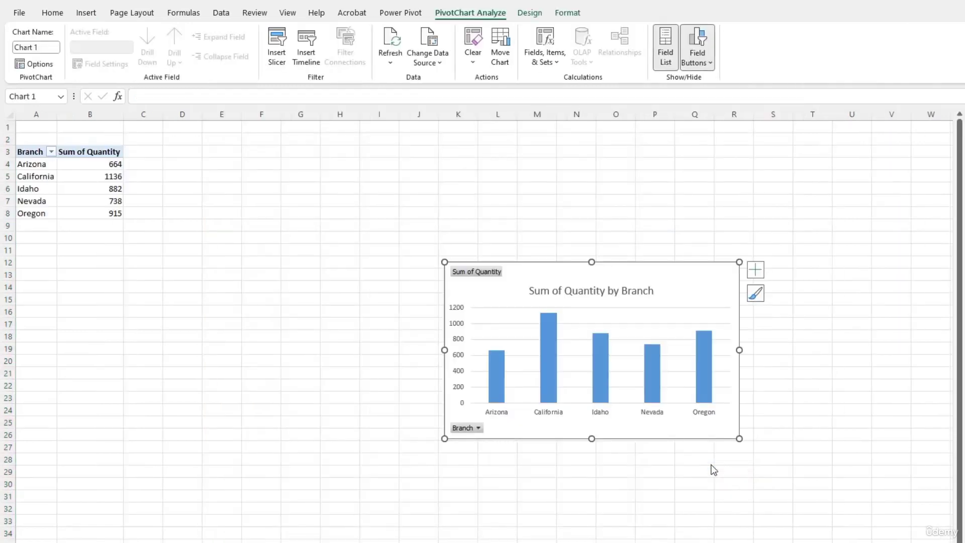
mouse_move(596, 355)
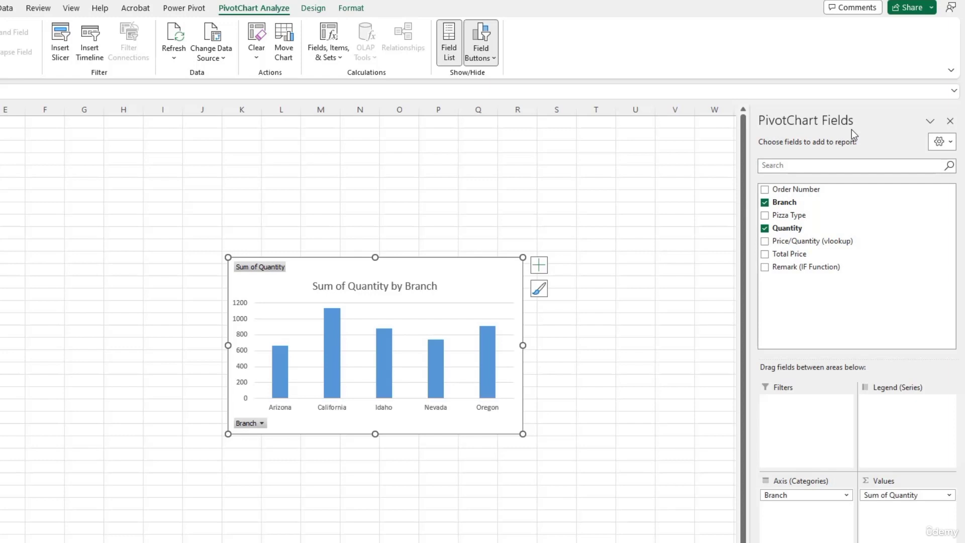
Step: Move Branch to Legend (Series) and add Pizza Type to Axis (Categories)
click(781, 204)
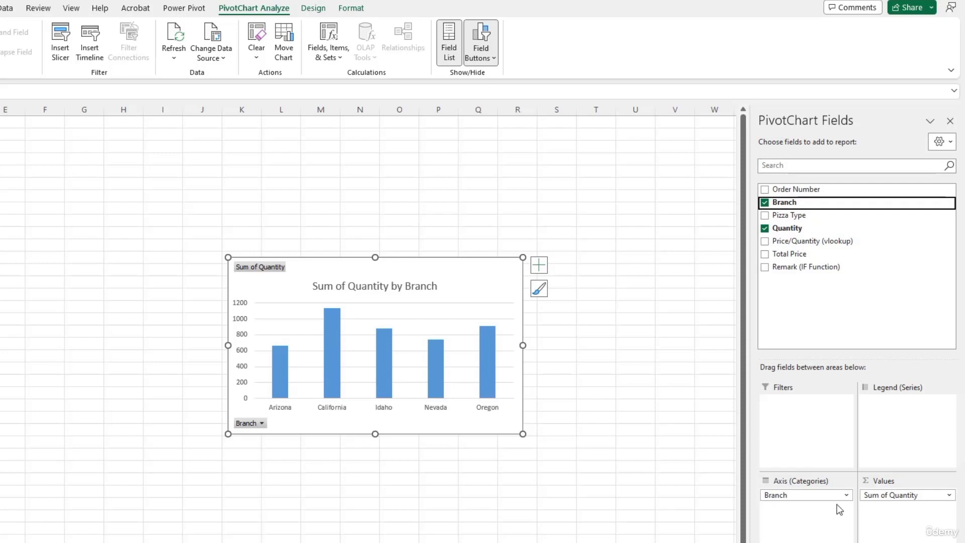
drag(808, 496, 898, 441)
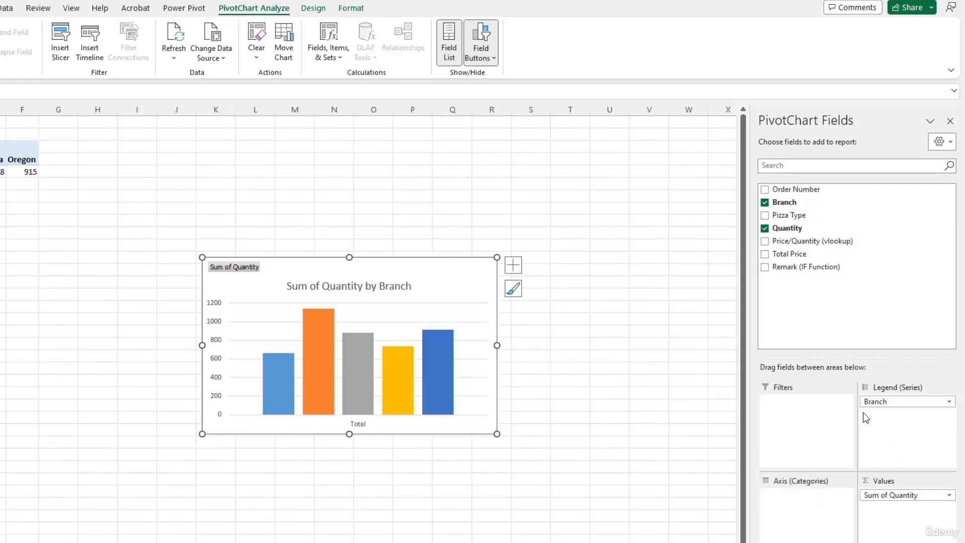
drag(780, 215, 794, 512)
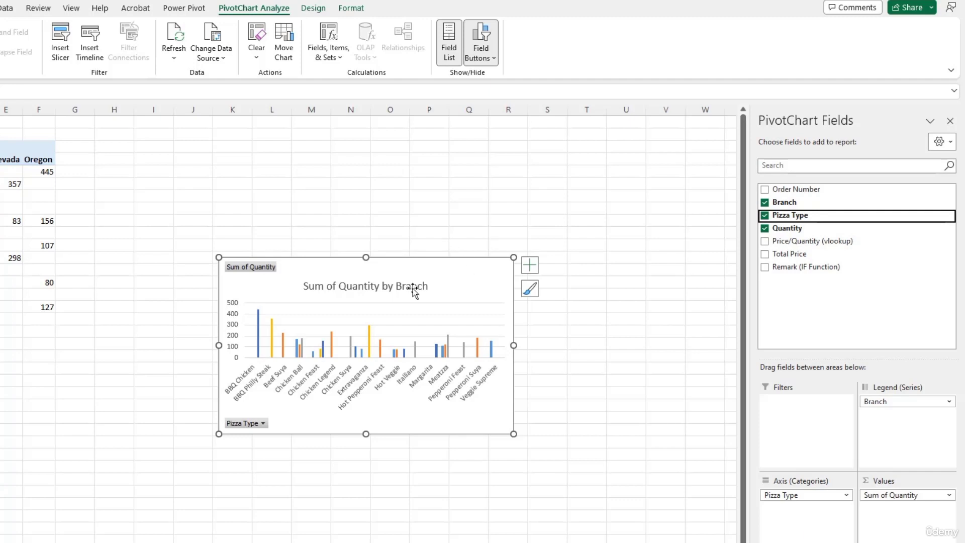
mouse_move(259, 356)
mouse_move(40, 173)
mouse_move(11, 188)
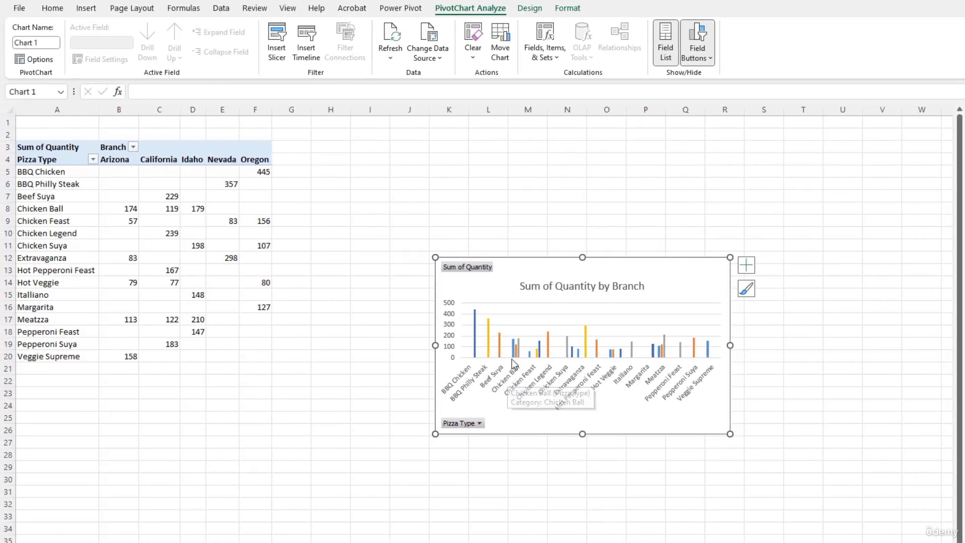
Step: Check Chicken Ball's Arizona, California and Idaho (179) quantities in the pivot table
click(76, 210)
click(113, 208)
click(166, 208)
click(196, 208)
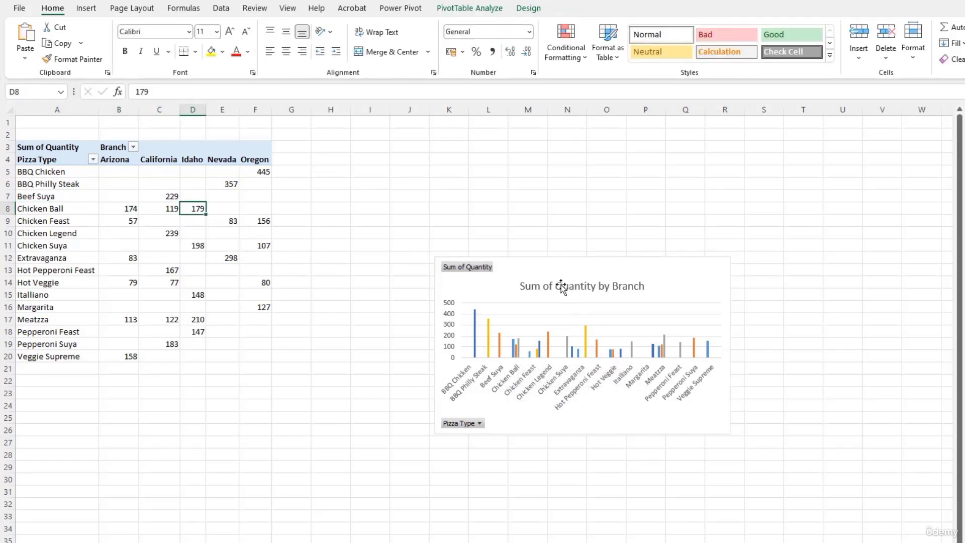
Step: Change the PivotChart type to Stacked Column
click(523, 271)
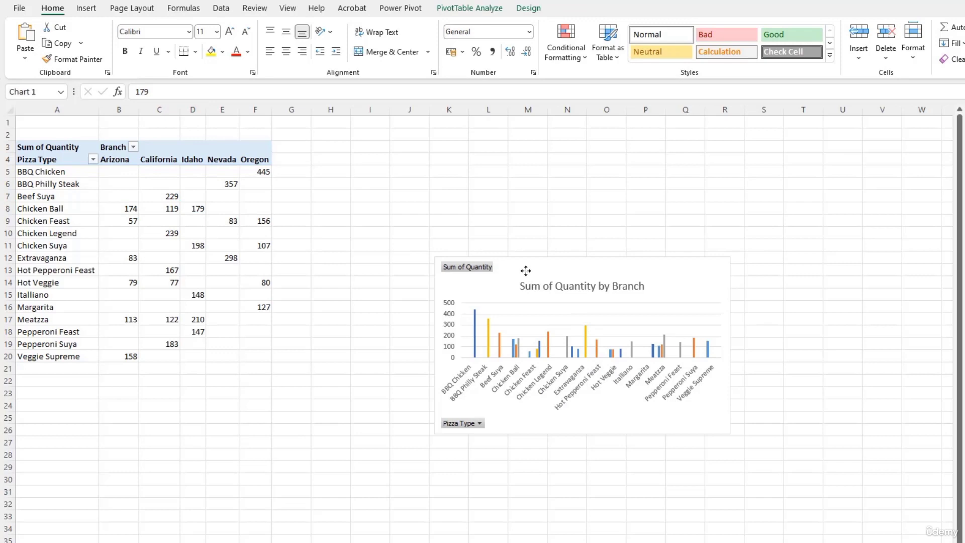
right_click(653, 272)
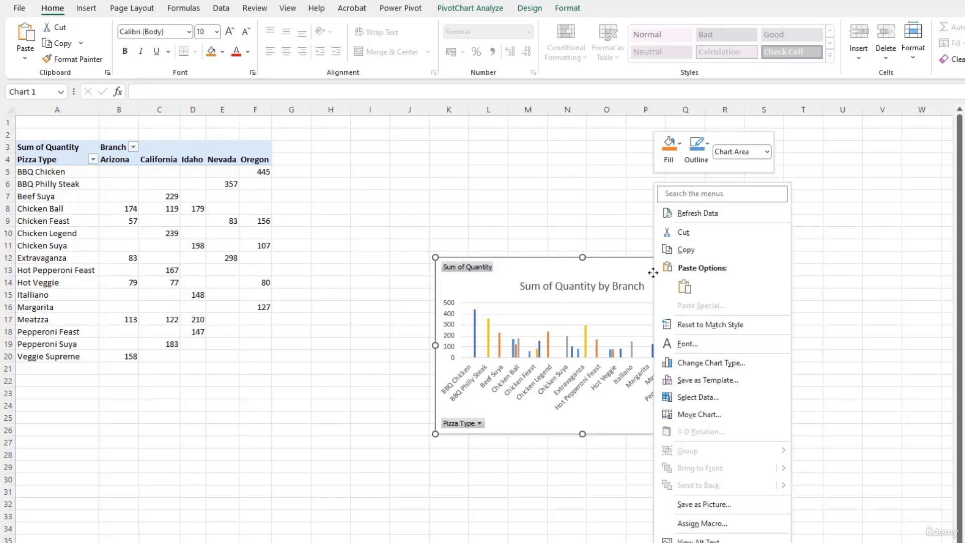
click(710, 361)
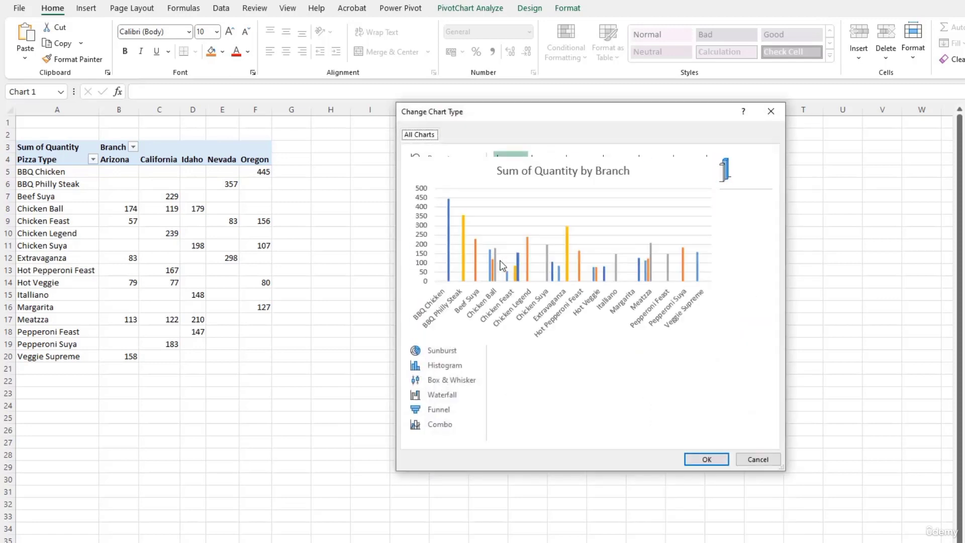
click(551, 175)
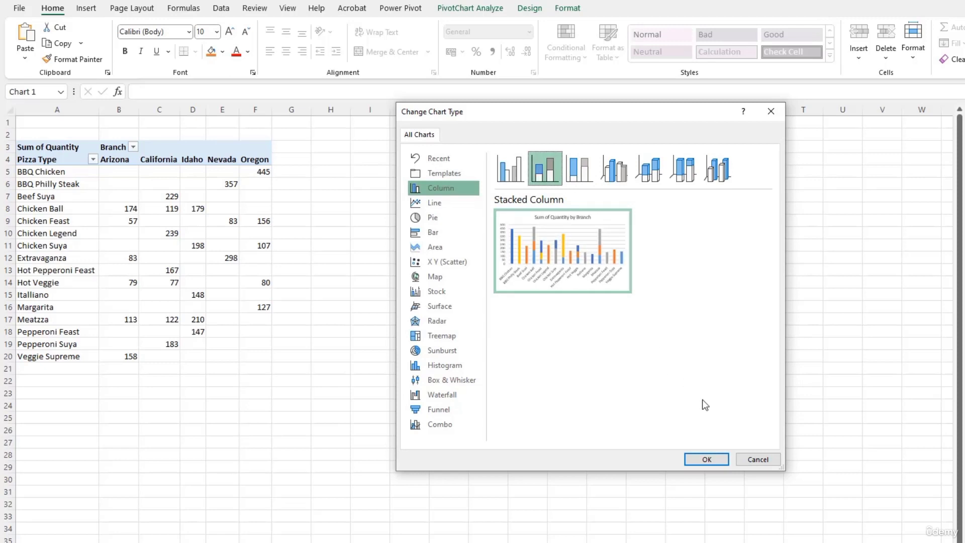
click(708, 458)
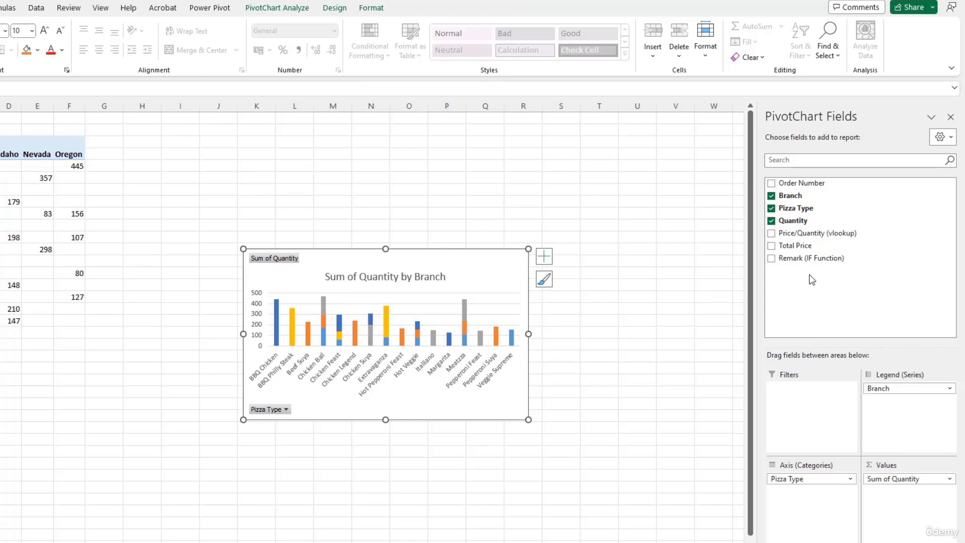
Step: Add Remark (IF Function) as a chart filter and show only Good remarks
drag(809, 261, 807, 407)
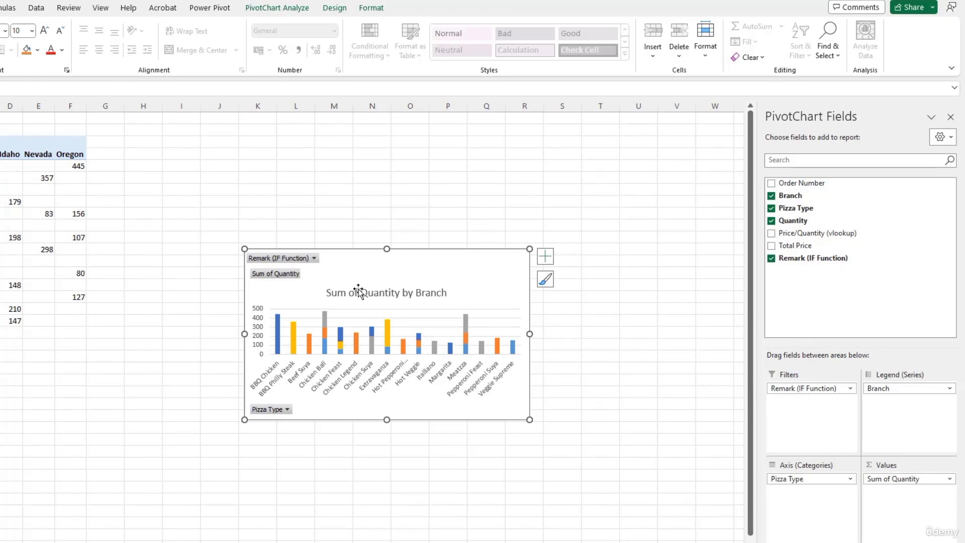
click(314, 258)
click(199, 306)
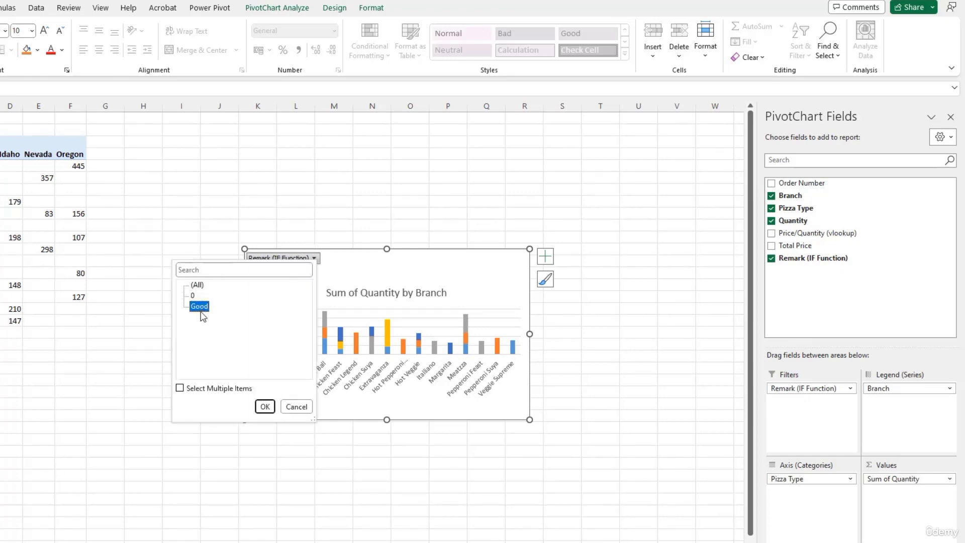
click(263, 408)
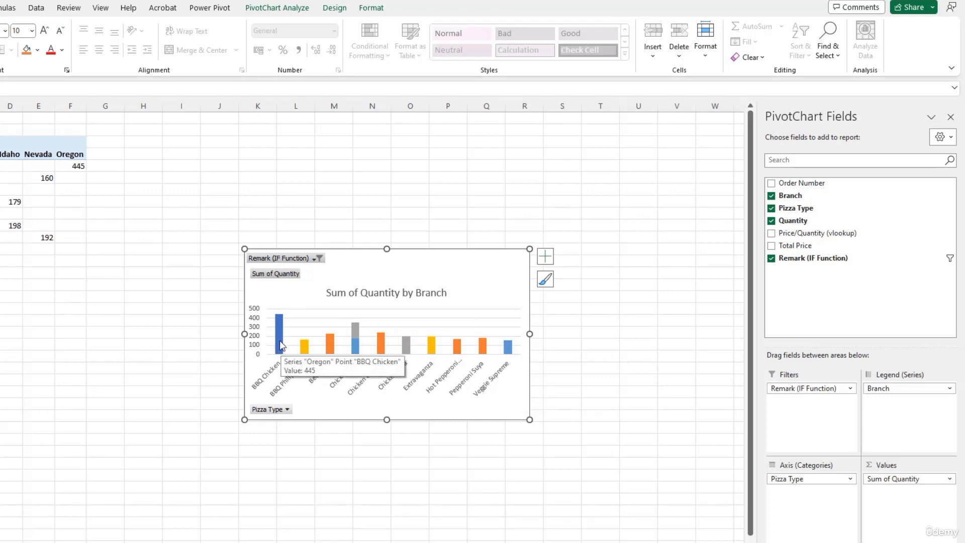
Step: Switch the Remark filter to multiple items so all remarks are included
click(318, 260)
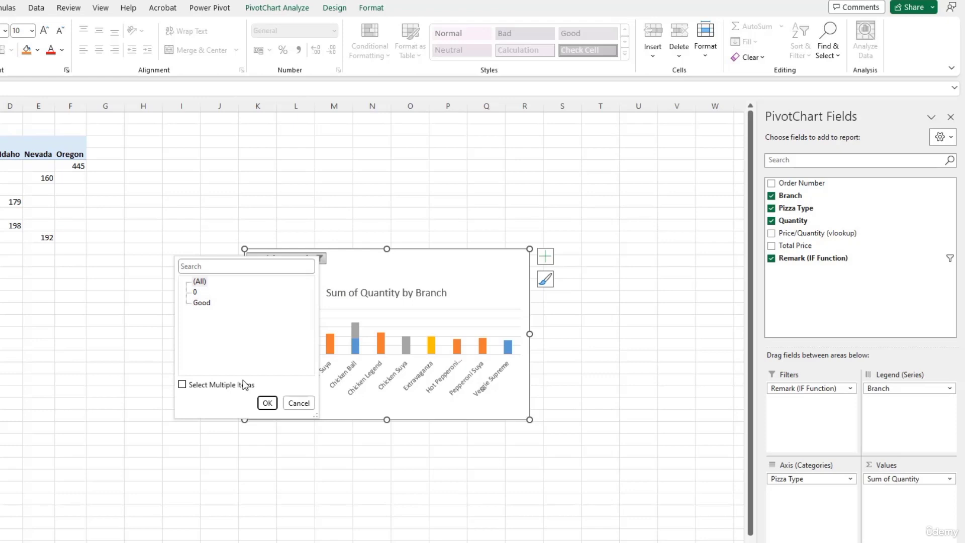
click(183, 387)
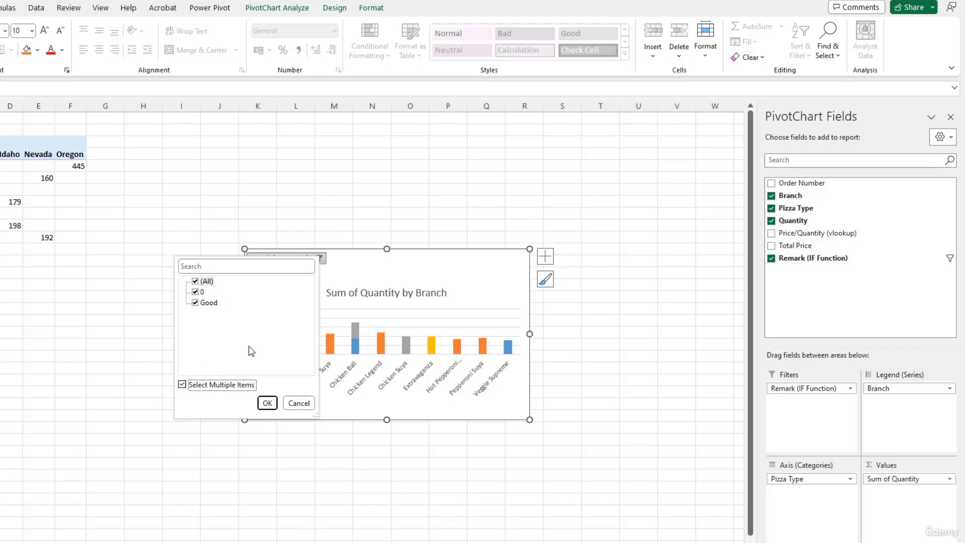
click(267, 403)
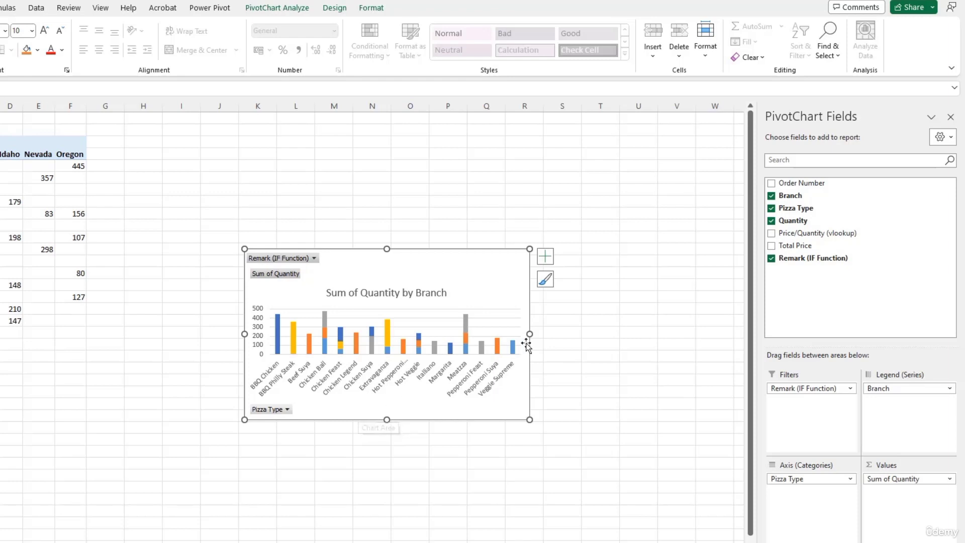
Step: Browse the chart area's Fill & Line, Effects, and Size & Properties settings without changes
right_click(505, 276)
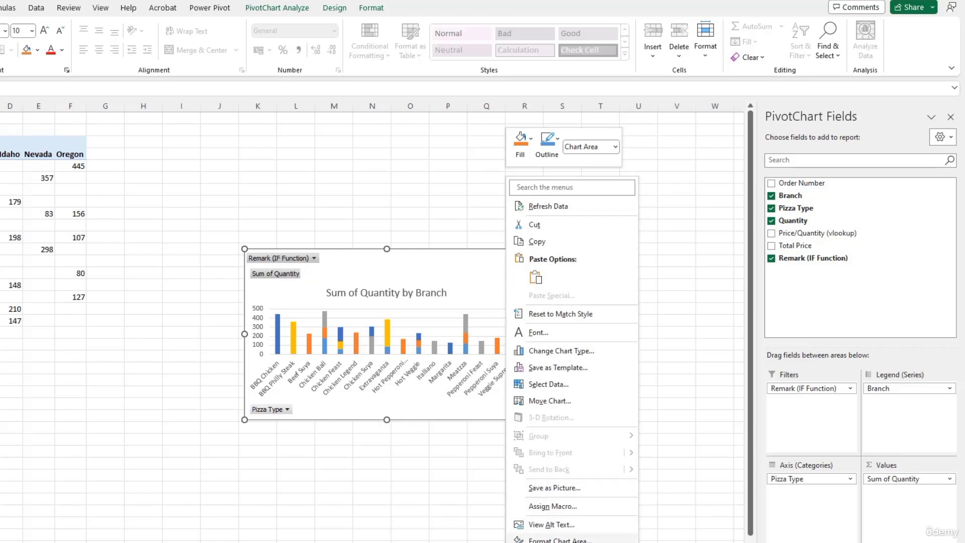
click(581, 538)
click(786, 184)
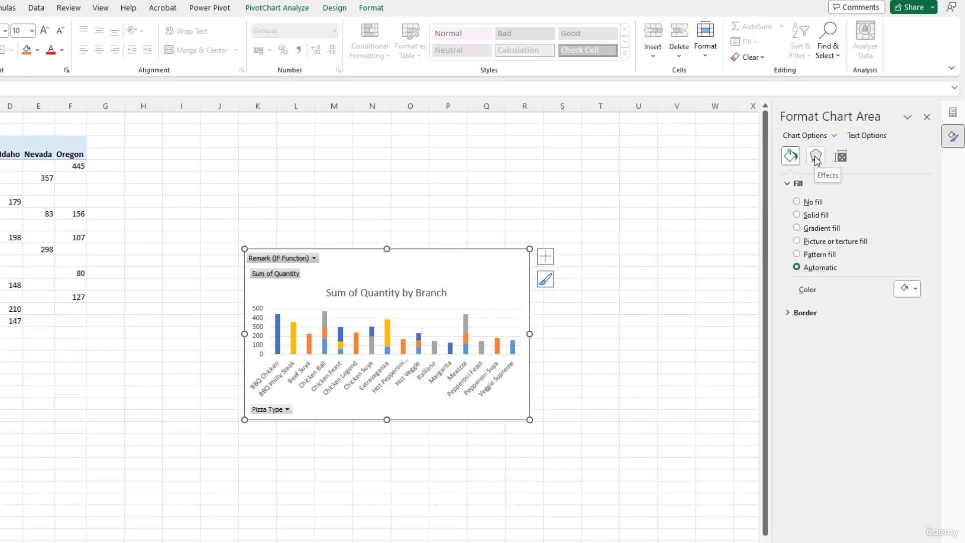
click(840, 157)
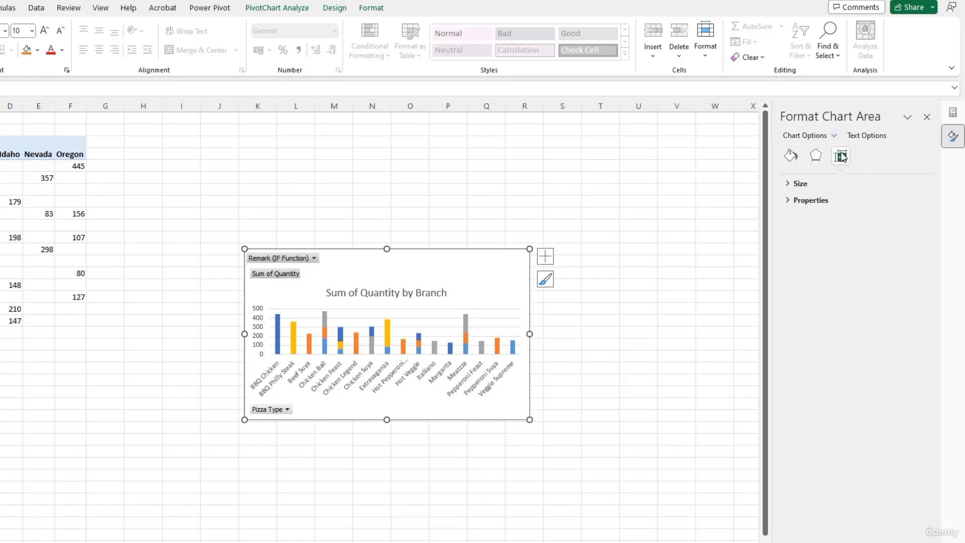
click(787, 185)
click(790, 314)
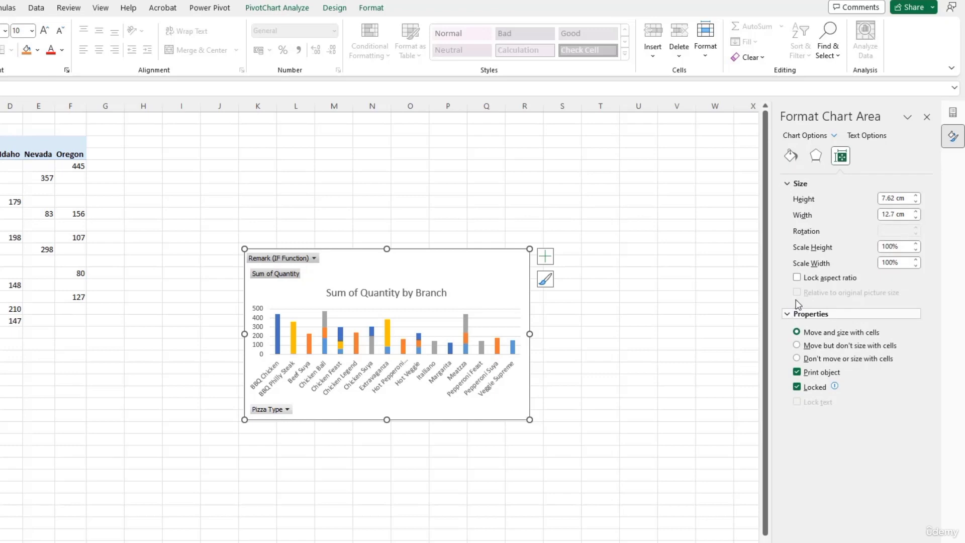
click(816, 157)
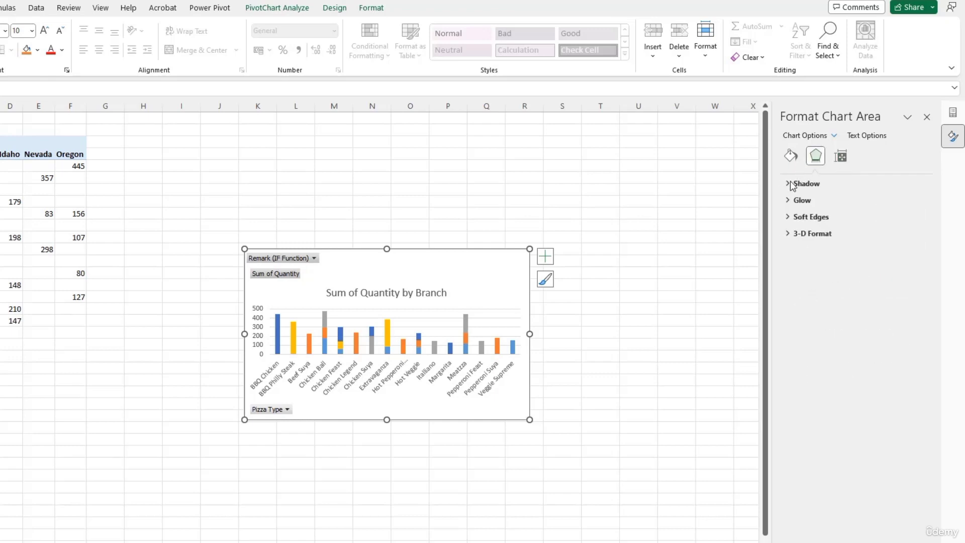
click(790, 156)
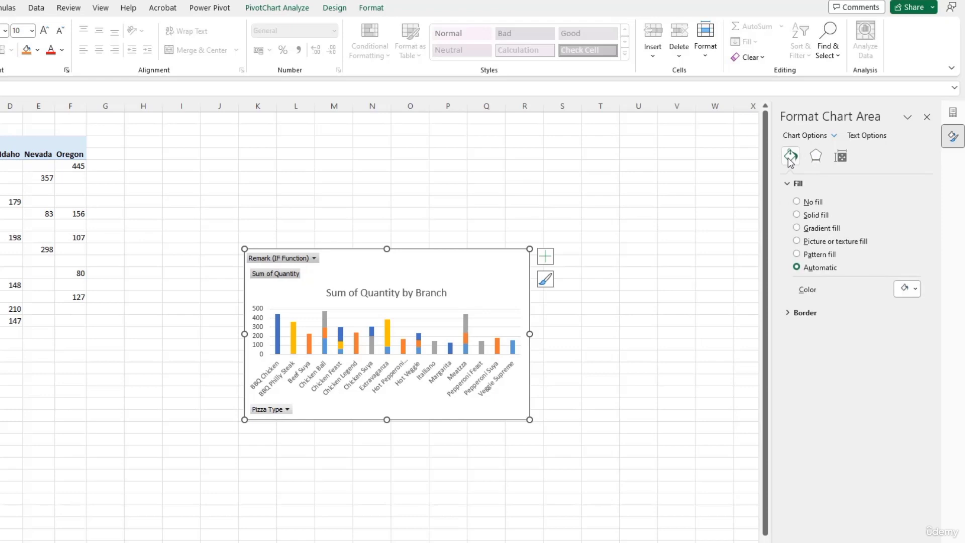
click(786, 312)
right_click(511, 276)
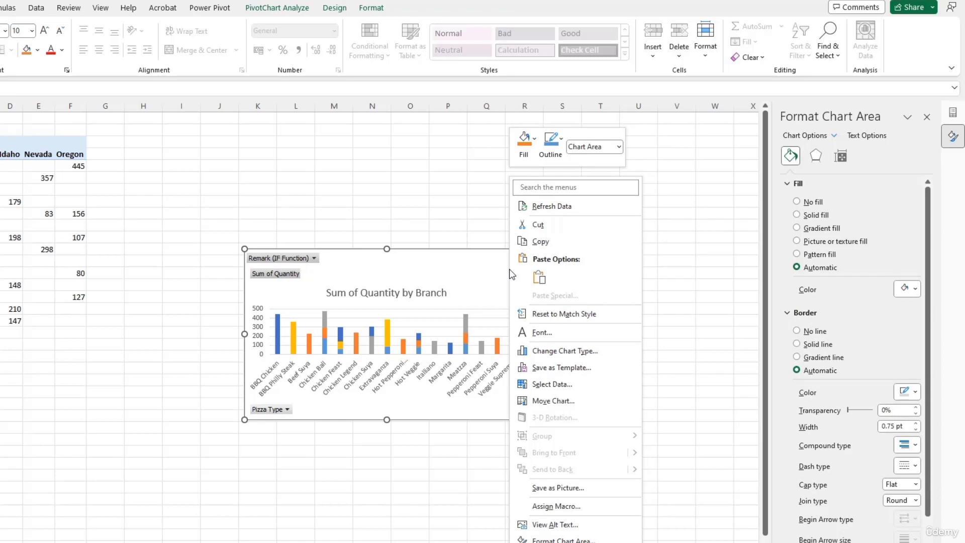
Step: Leave the chart font unchanged and show the PivotChart Analyze tools
click(552, 332)
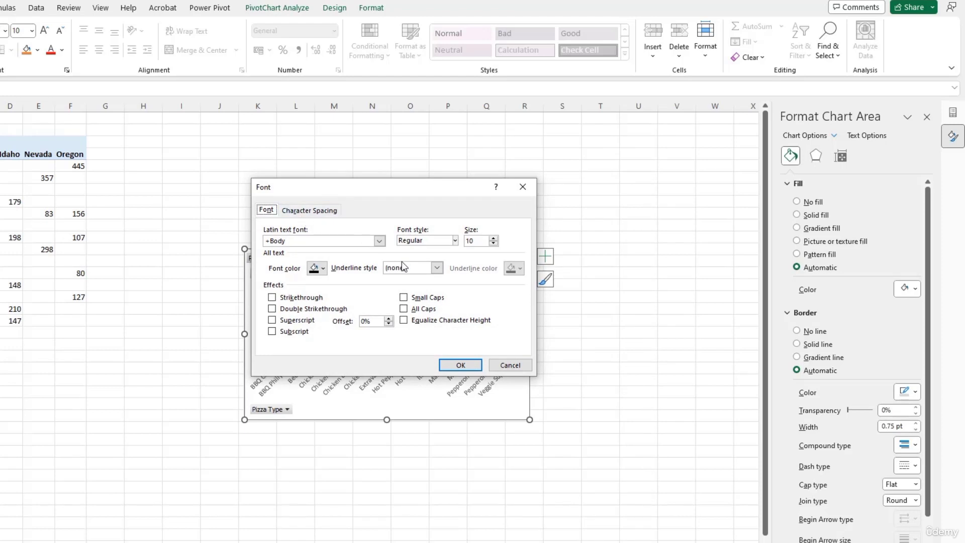
click(506, 368)
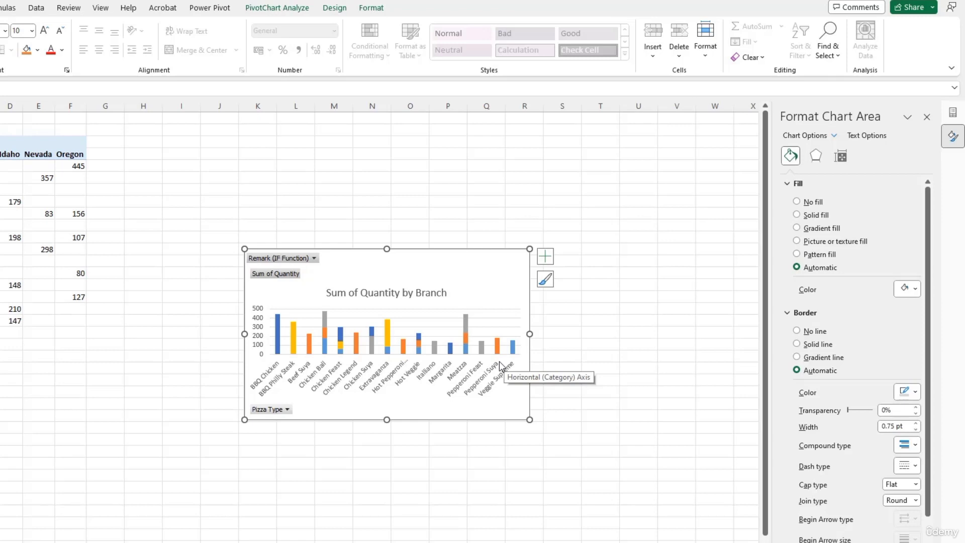
click(275, 8)
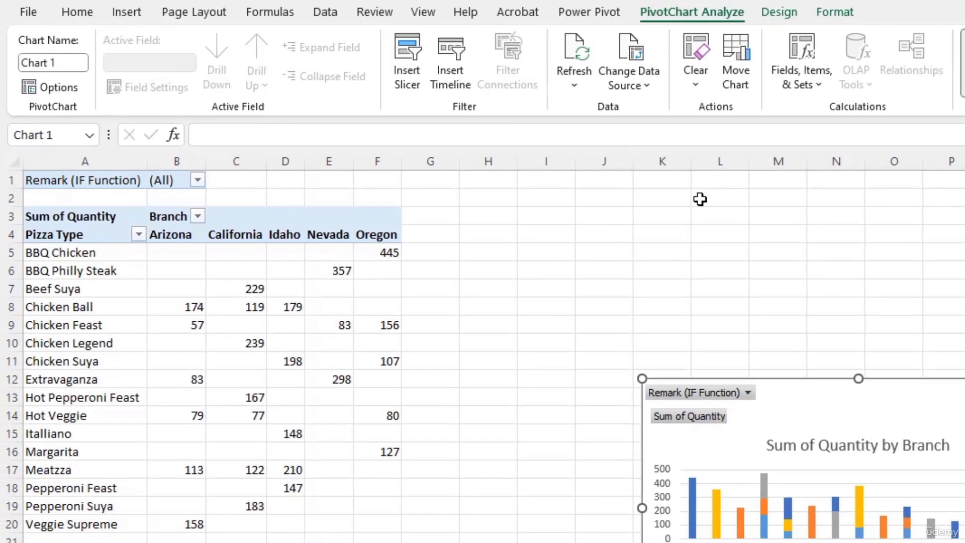
Step: Show the Insert tab's chart options beside the selected stacked PivotChart
click(126, 20)
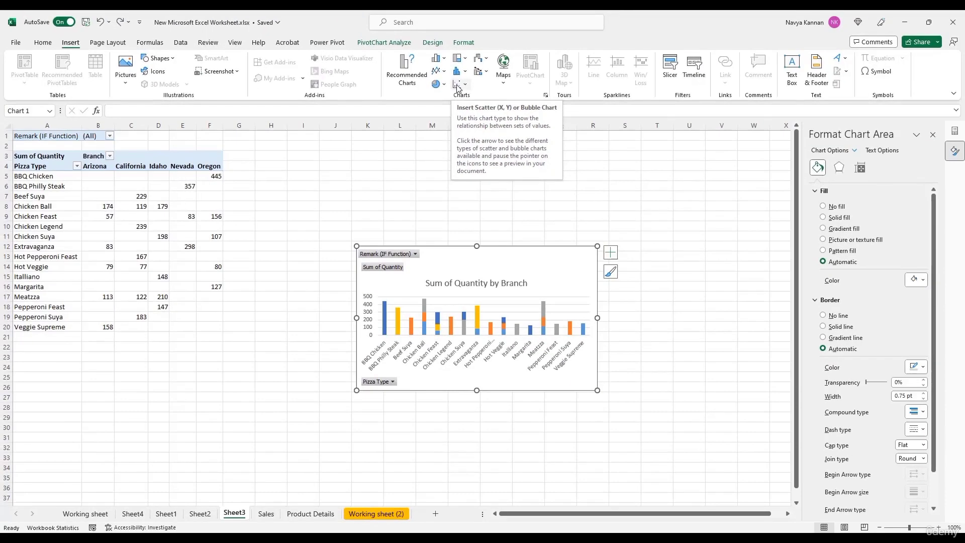
Step: Switch to the Sales sheet, select Remark cell K9, and show the Home tools
click(266, 513)
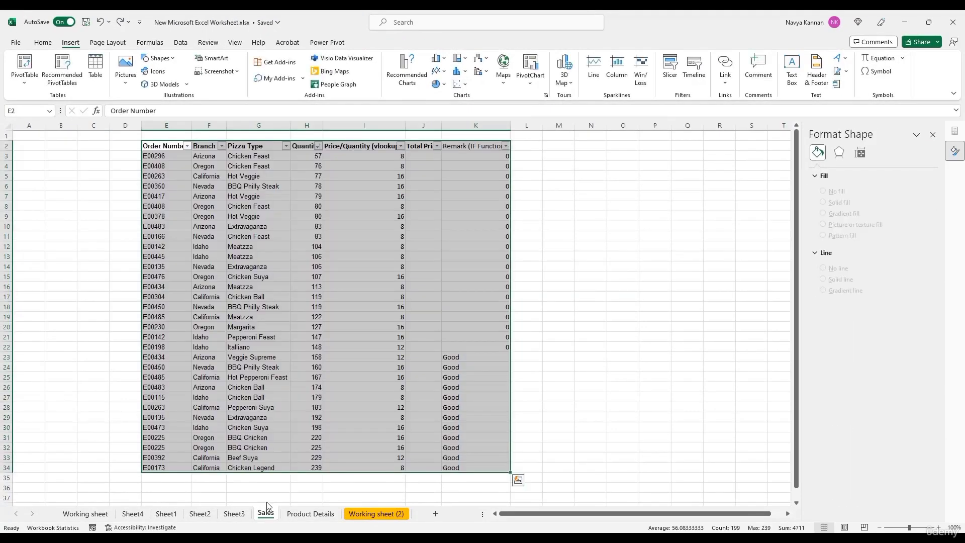
click(454, 219)
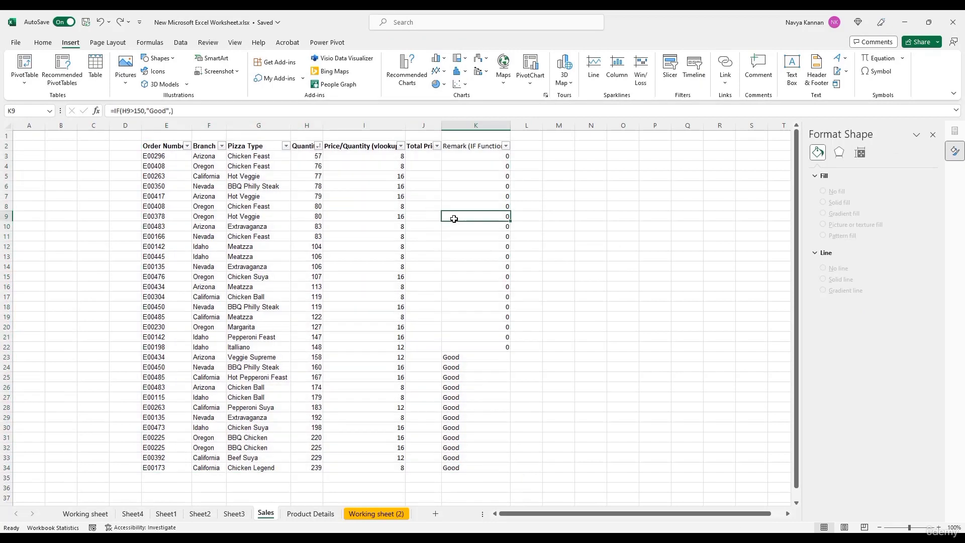
click(43, 43)
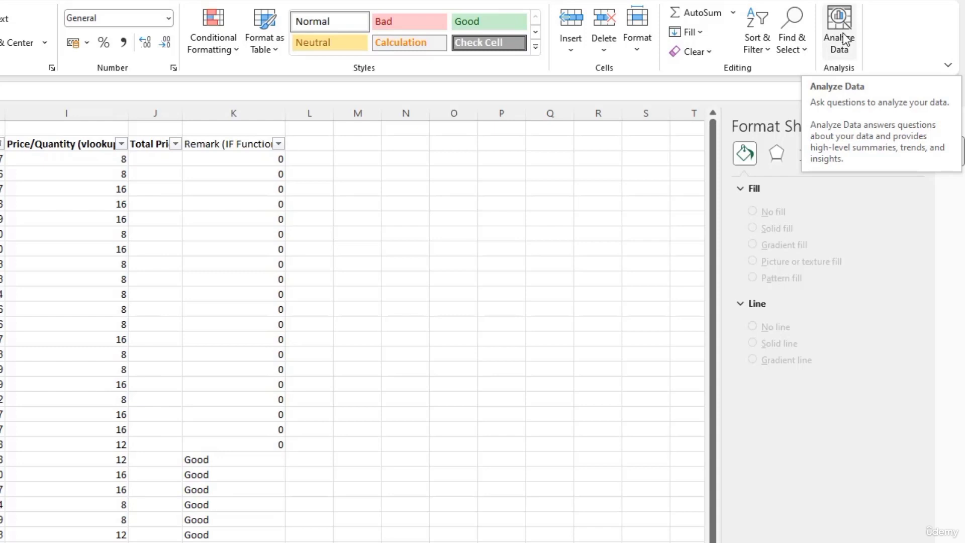
Step: Run Analyze Data on the Sales order table and browse the generated insights
click(848, 40)
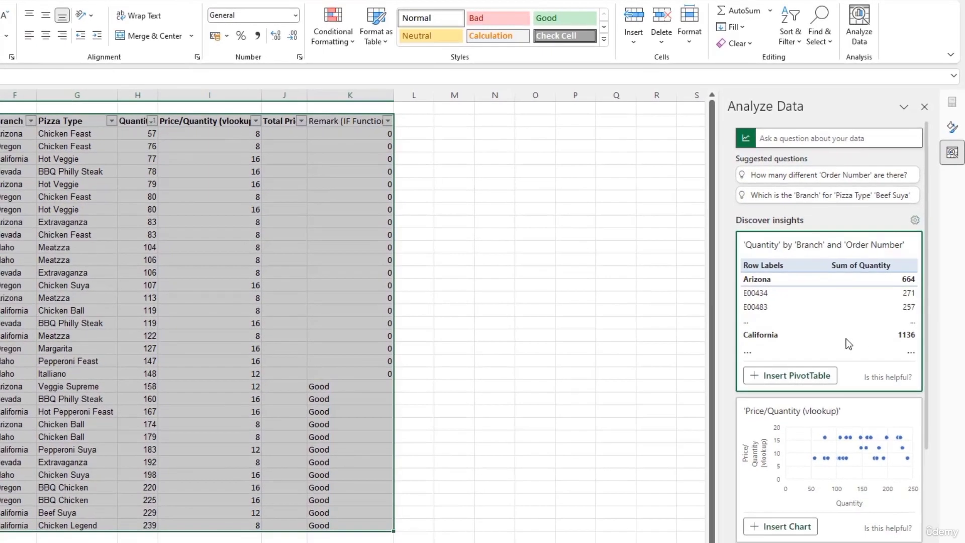
scroll(839, 352, down, 4)
scroll(791, 467, down, 2)
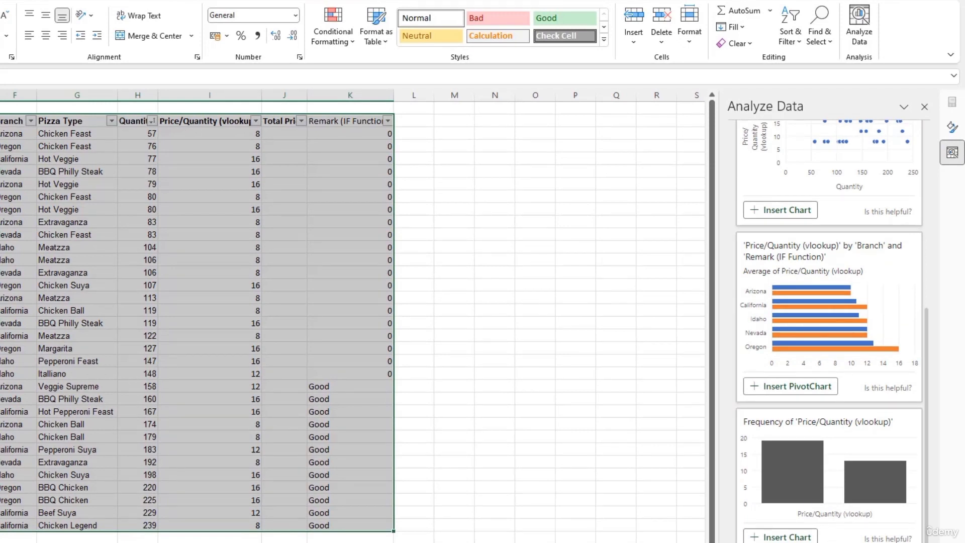
scroll(819, 453, up, 5)
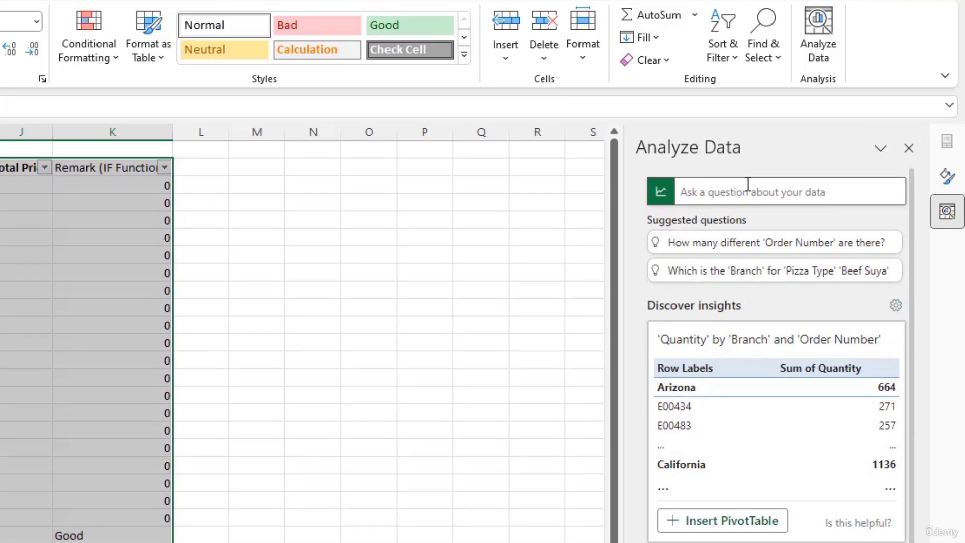
Step: View the suggested questions and scroll to the Price/Quantity by Branch and Remark bar chart
click(752, 193)
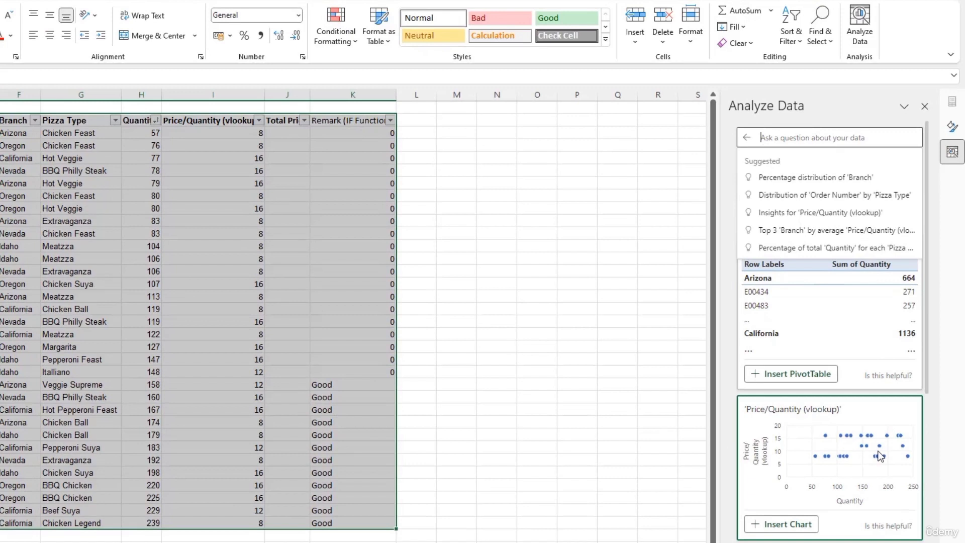
scroll(879, 455, down, 5)
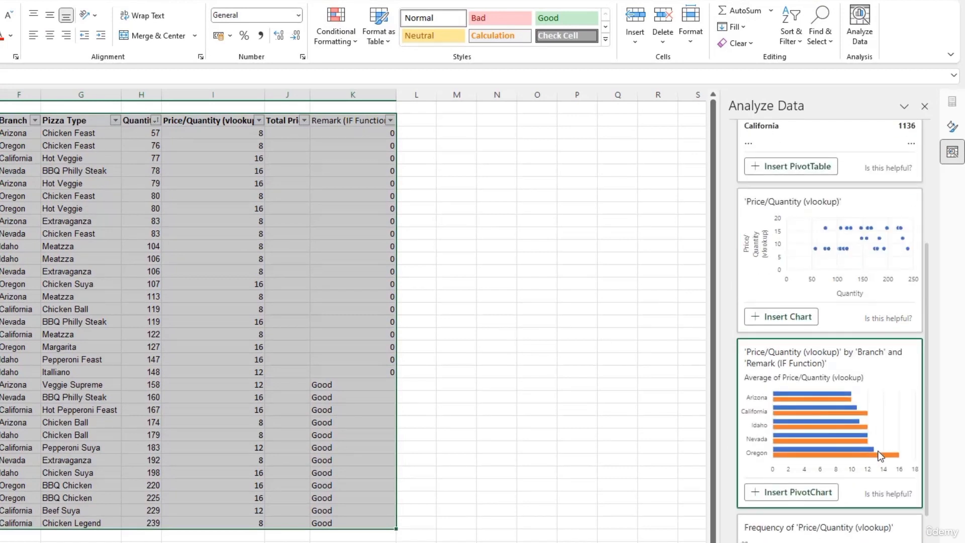
scroll(872, 427, down, 2)
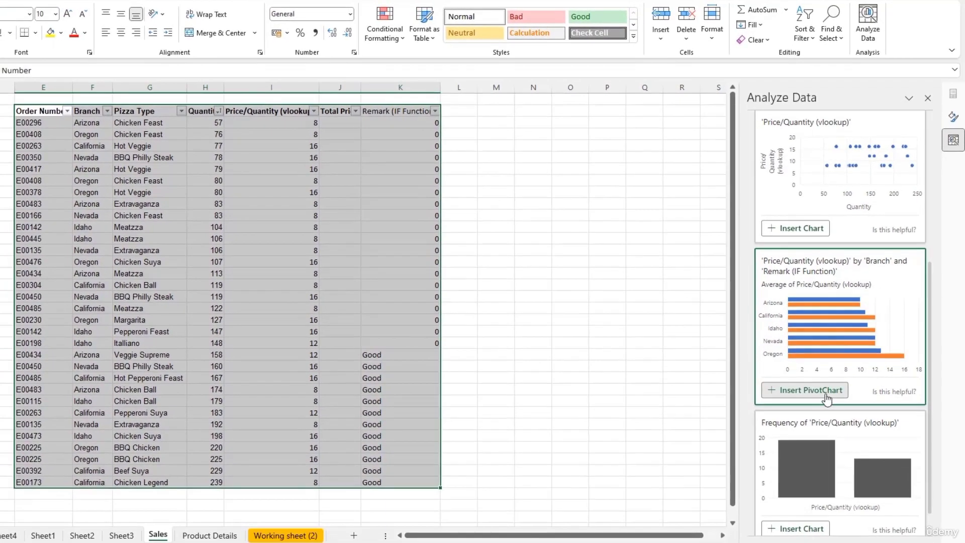
Step: Insert the average Price/Quantity by Branch chart and scroll back to the Sales order table
click(800, 424)
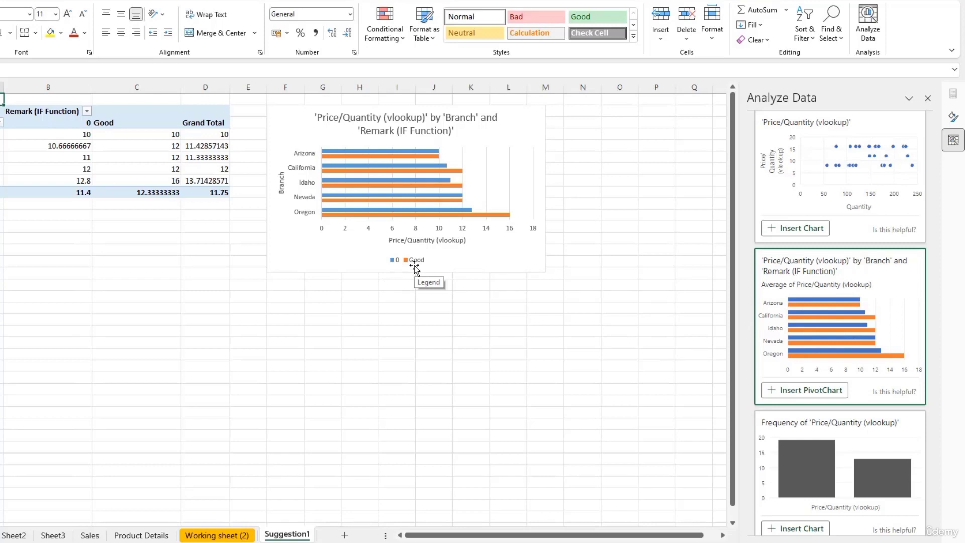
scroll(877, 460, down, 1)
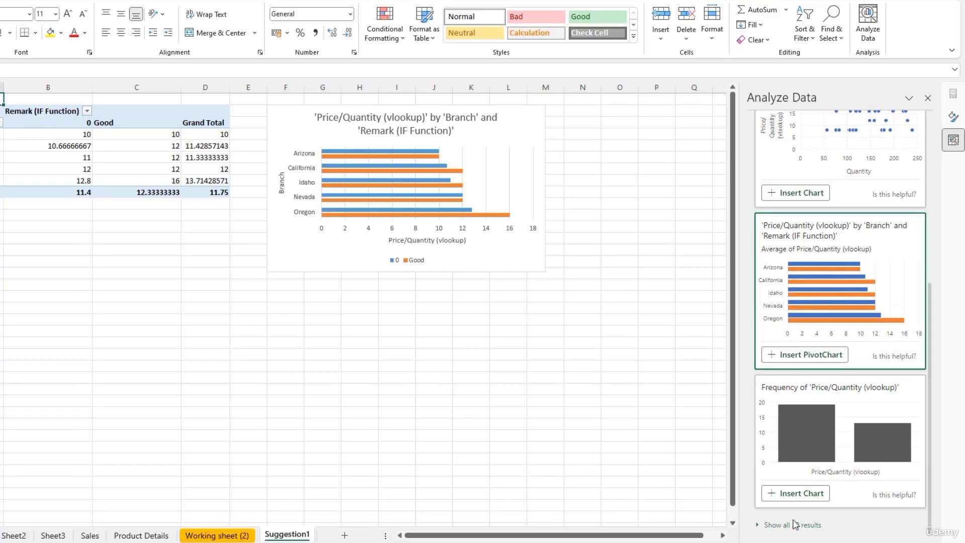
scroll(866, 423, up, 8)
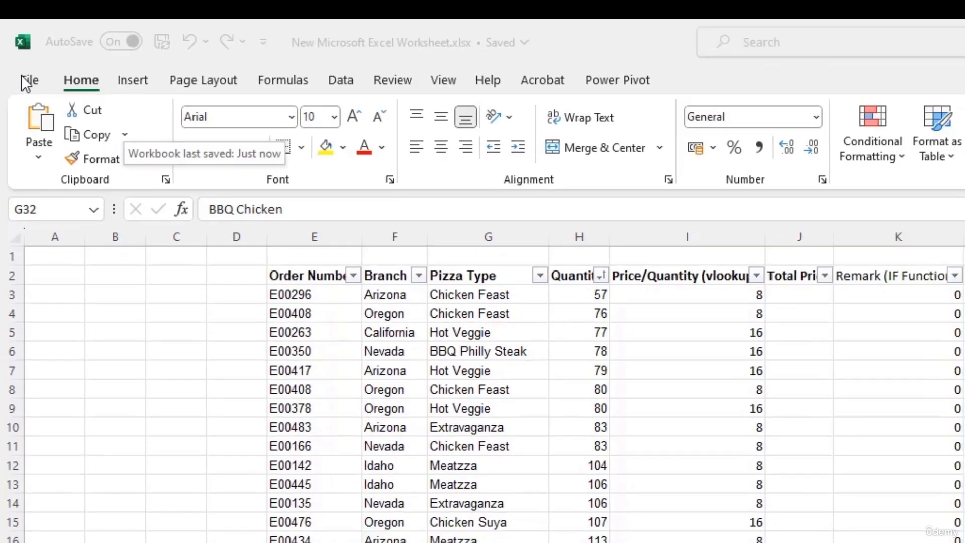
Step: Enable the Developer tab under Main Tabs in Excel Options' Customize Ribbon
click(32, 87)
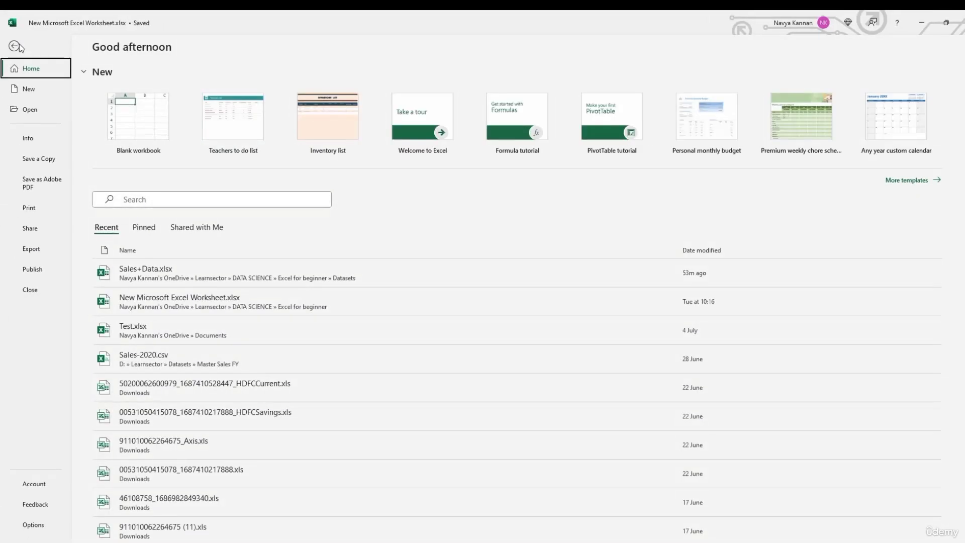
click(34, 525)
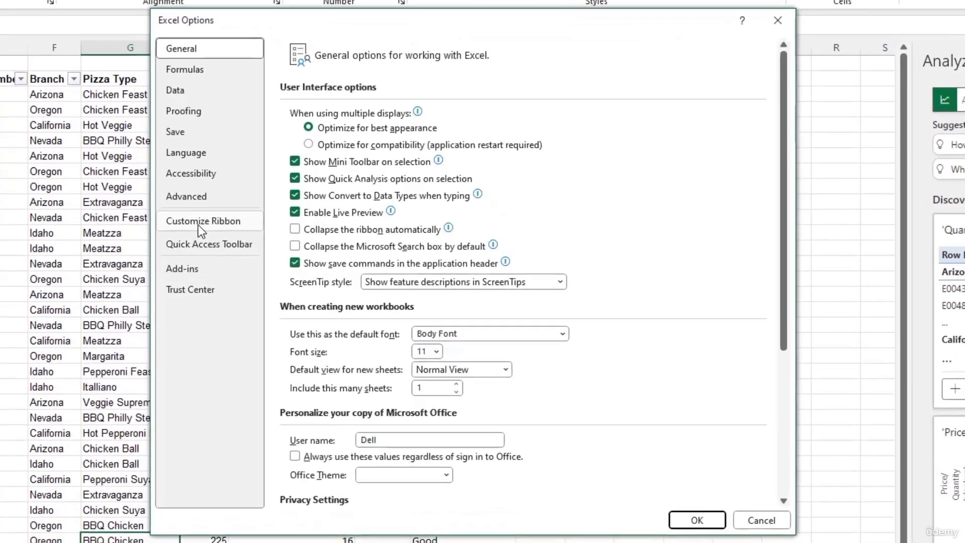
click(275, 237)
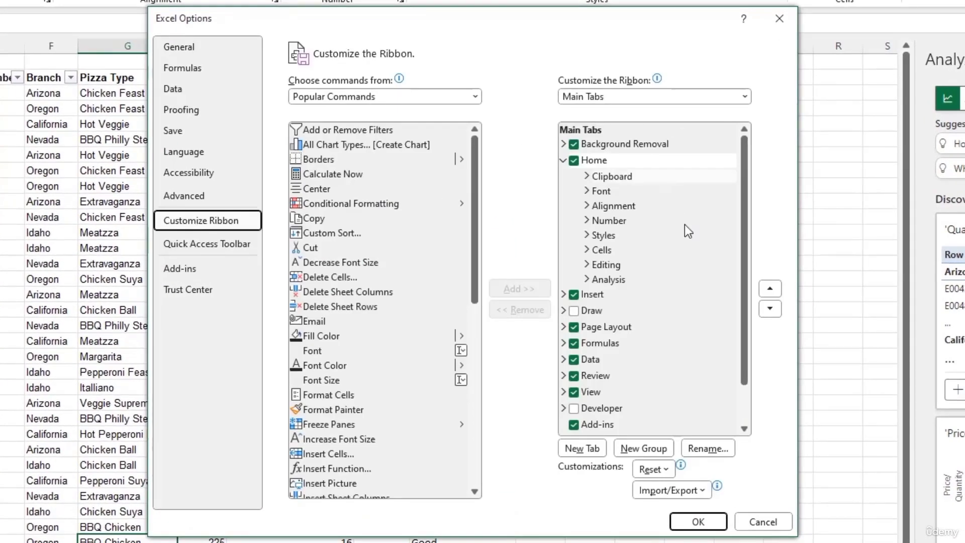
click(573, 408)
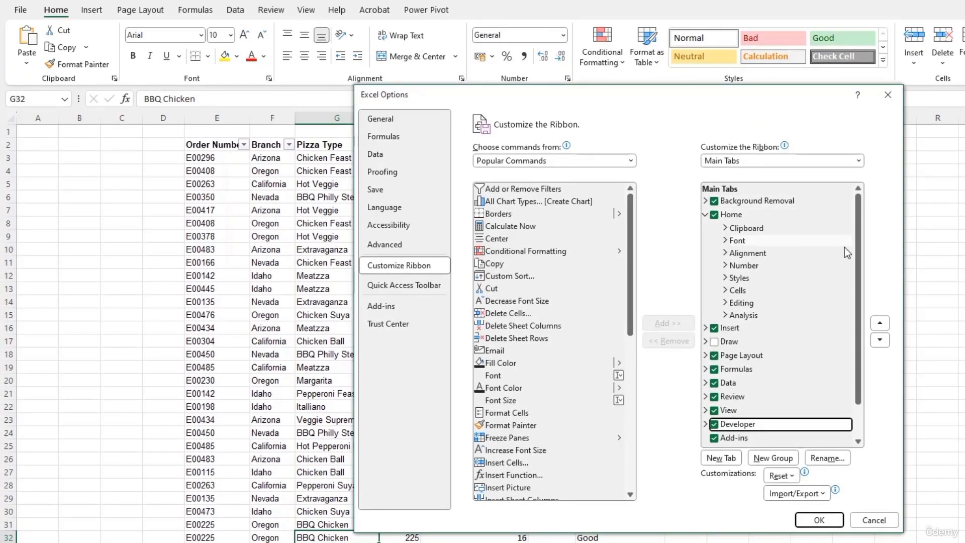
scroll(861, 313, down, 1)
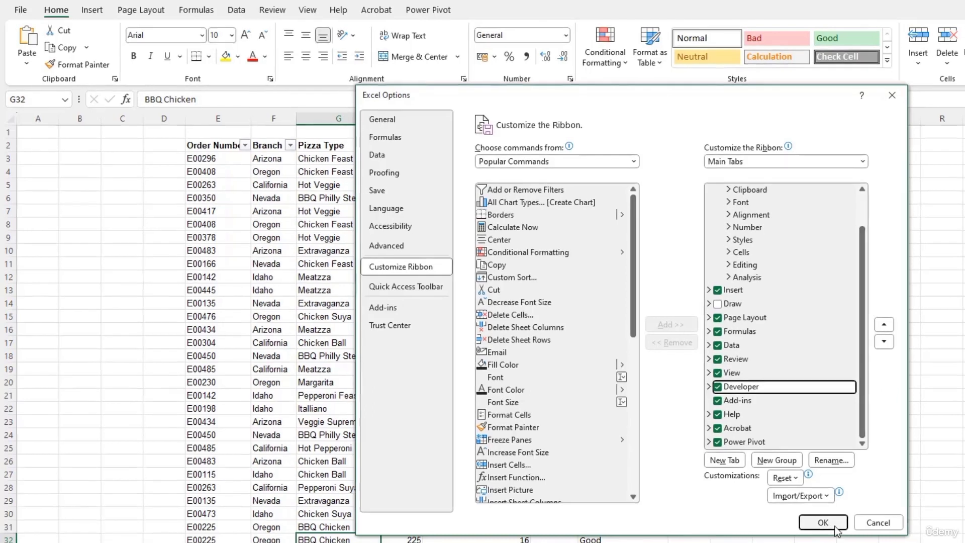
click(834, 528)
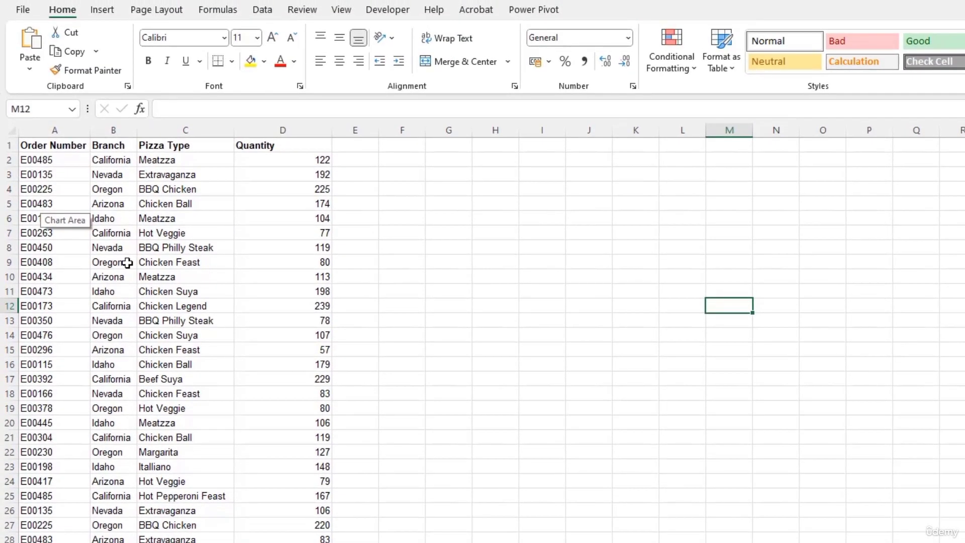
Step: Check the Developer tab's Macros list, confirming the workbook has no macros yet
click(386, 14)
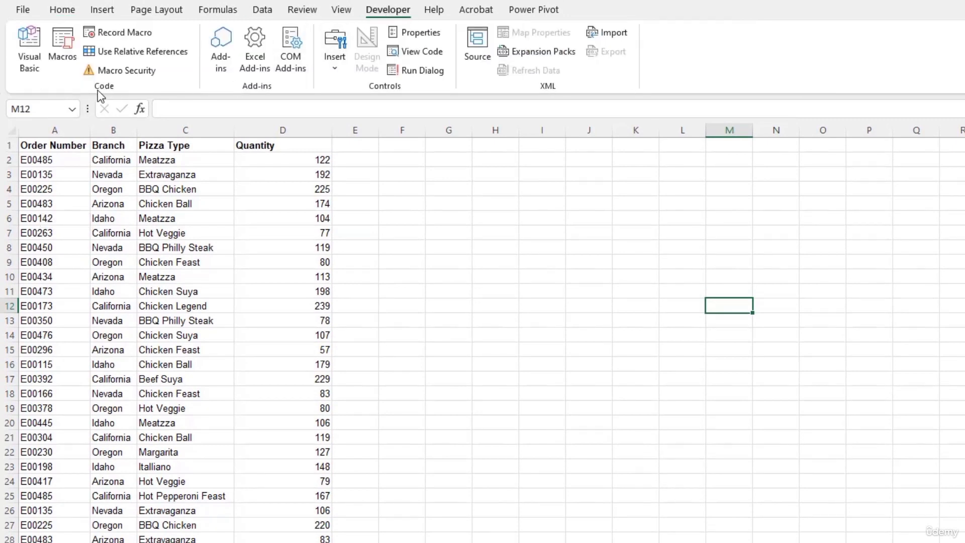
click(67, 52)
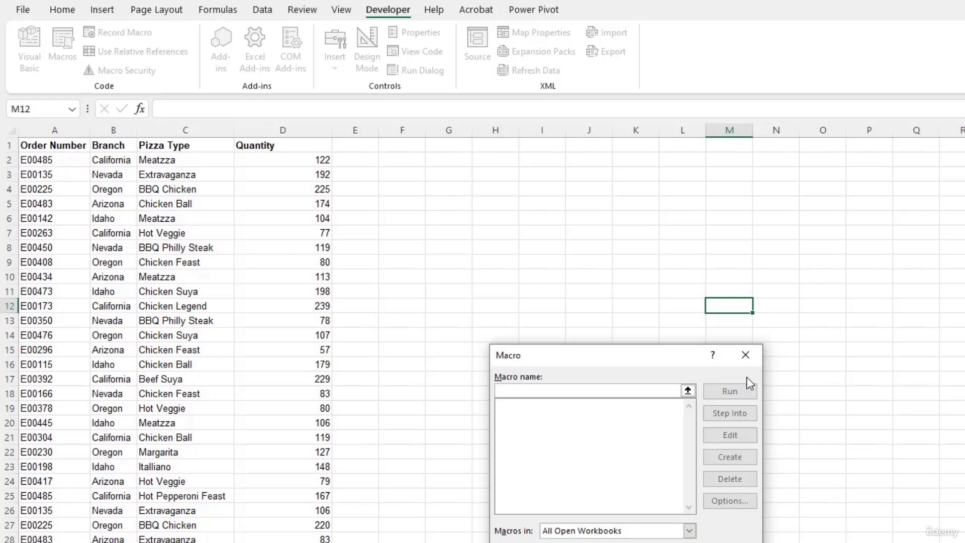
click(744, 356)
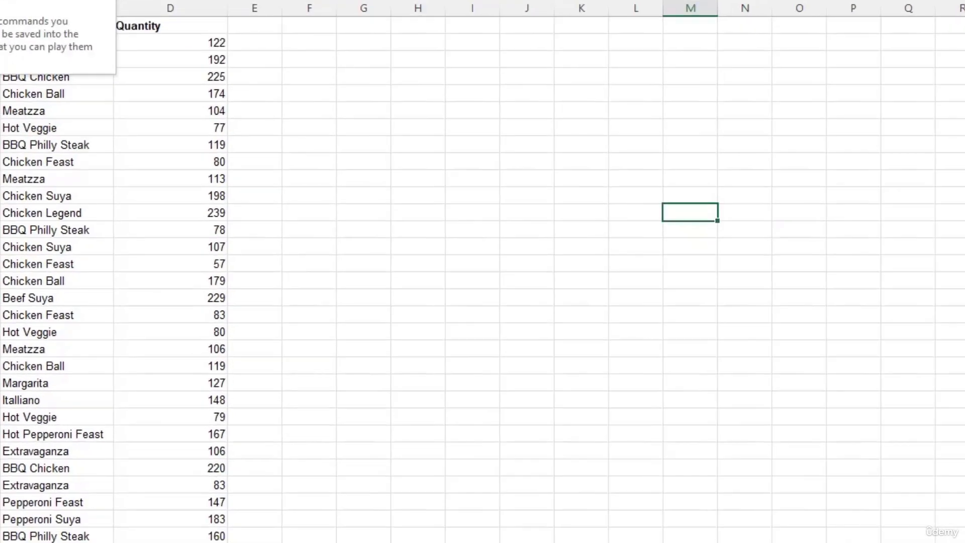
Step: Record macro Format_Qty with shortcut Ctrl+Shift+T, described 'Color code cells for qty greater than 200'
click(128, 38)
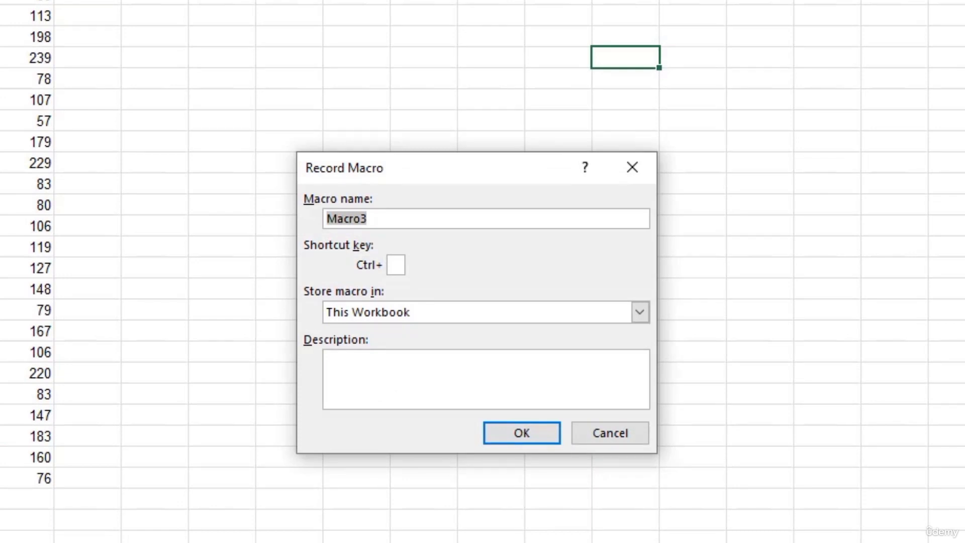
text(Form)
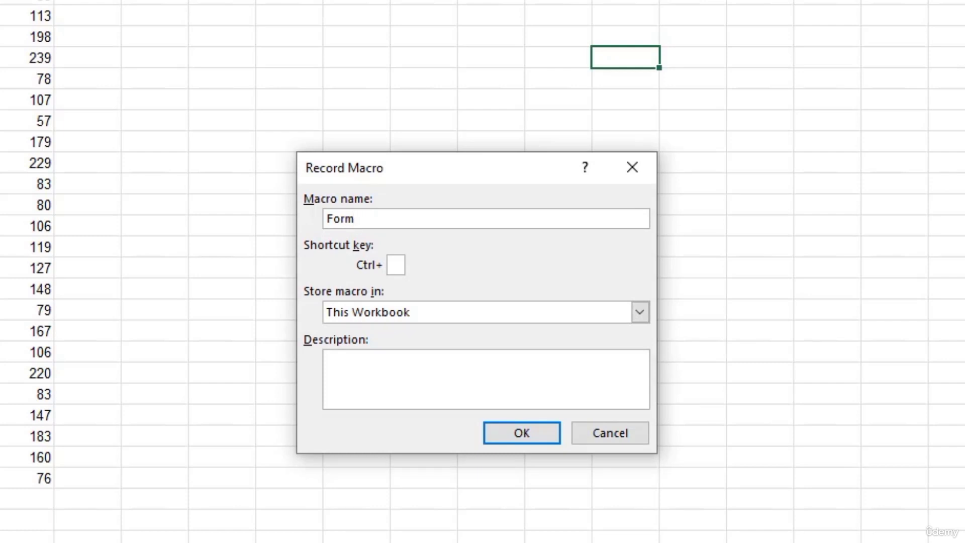
text(at_Qty)
click(398, 259)
text(t)
key(BackSpace)
text(T)
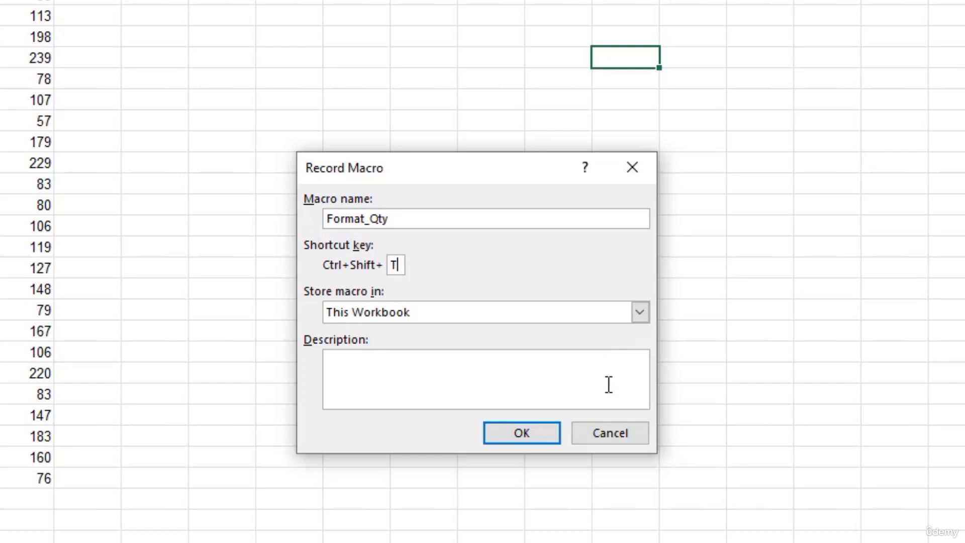
click(478, 378)
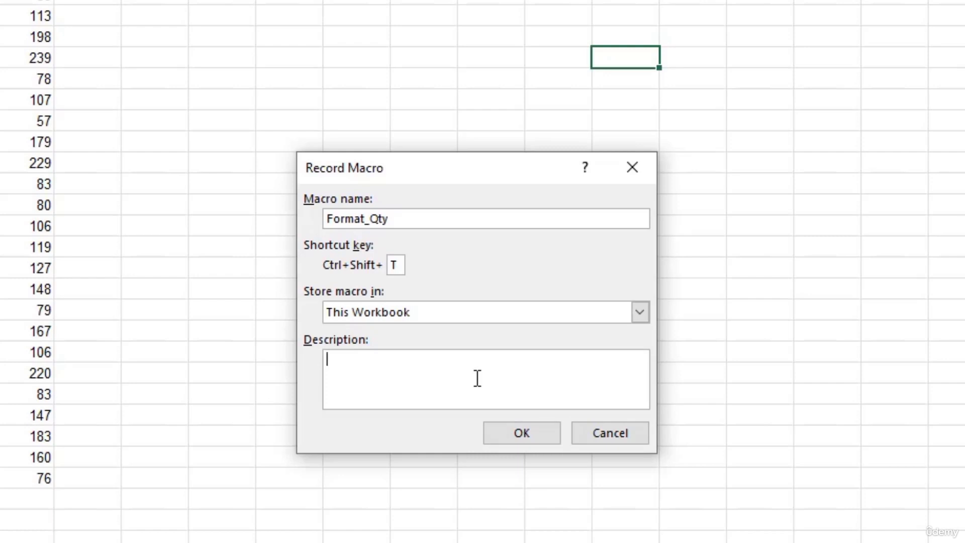
text(For)
key(BackSpace)
key(BackSpace)
key(BackSpace)
text(Color code cells)
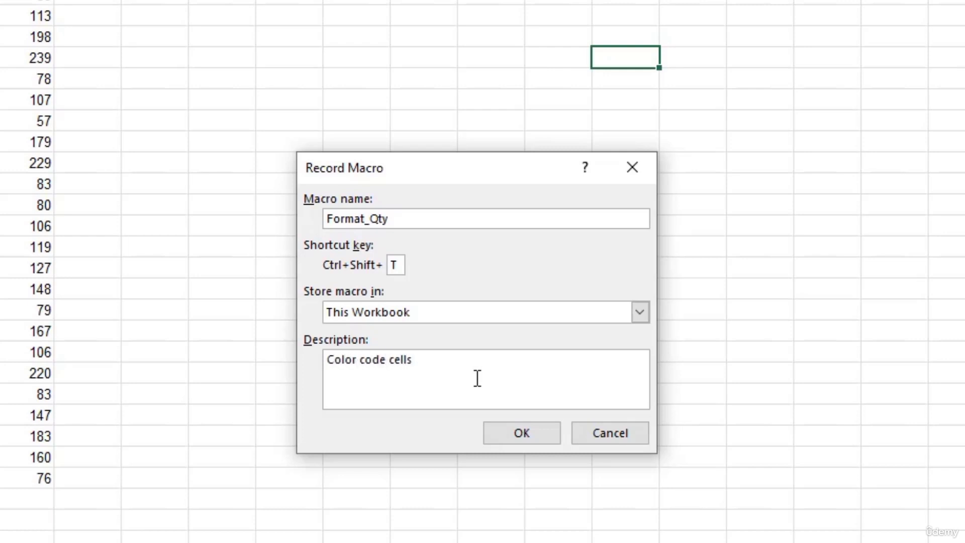
text( for qty greater than 200)
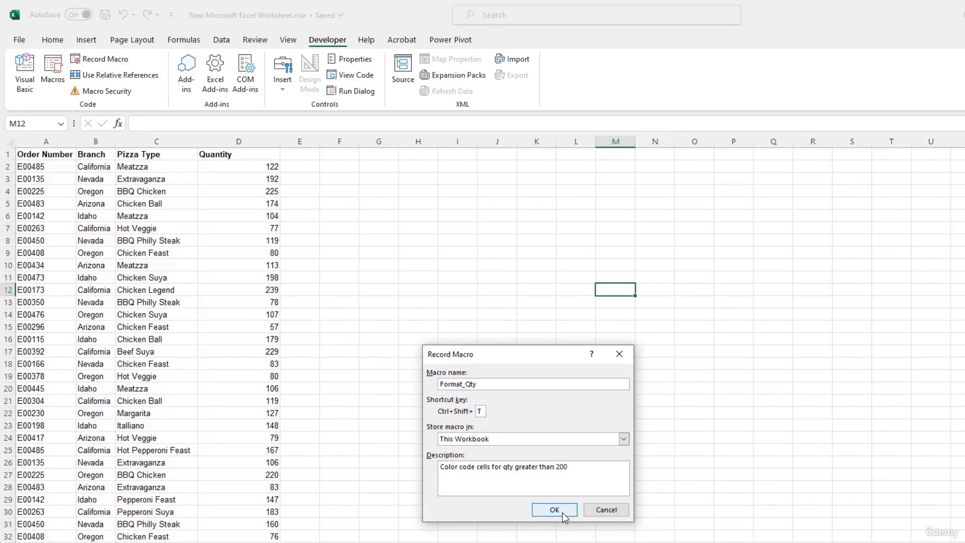
click(554, 510)
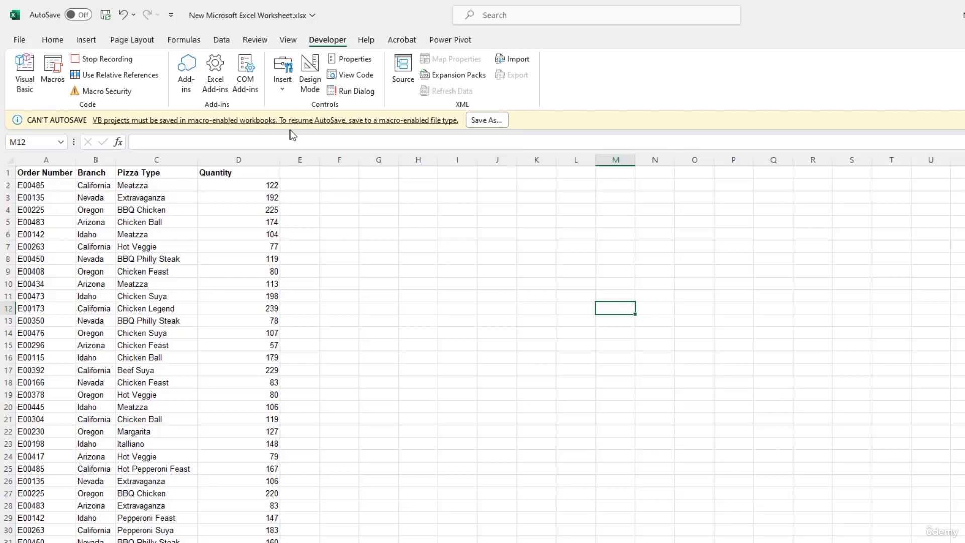
Step: Save the workbook as an Excel Macro-Enabled Workbook (*.xlsm)
click(19, 40)
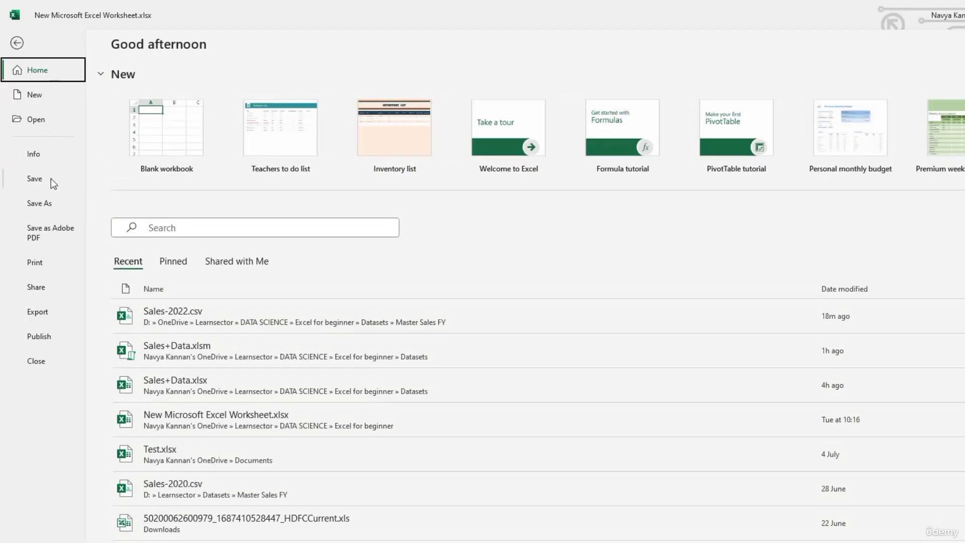
click(42, 203)
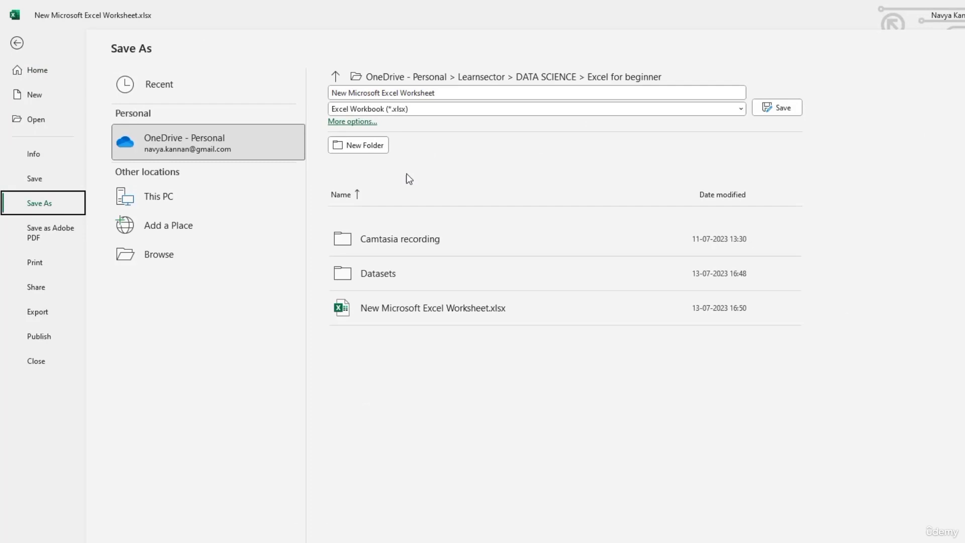
click(415, 111)
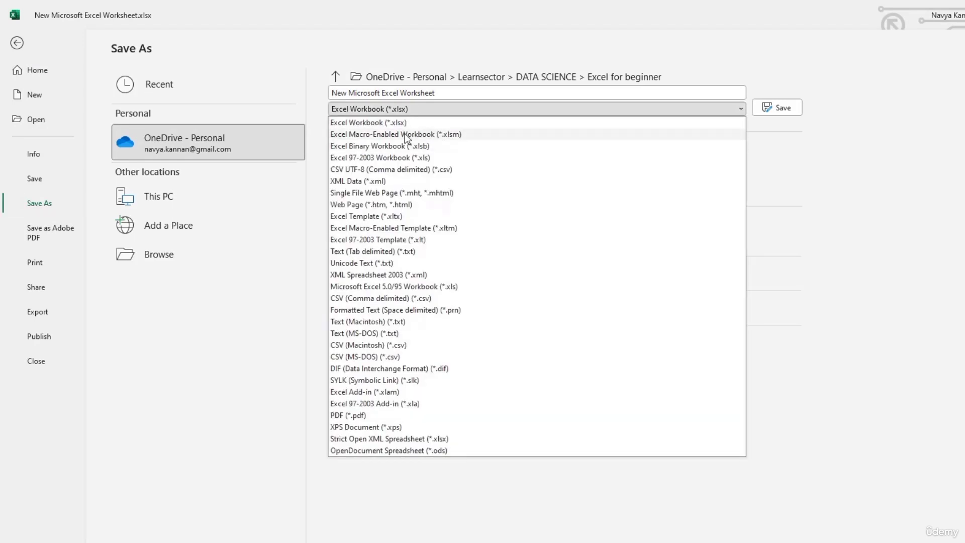
click(405, 134)
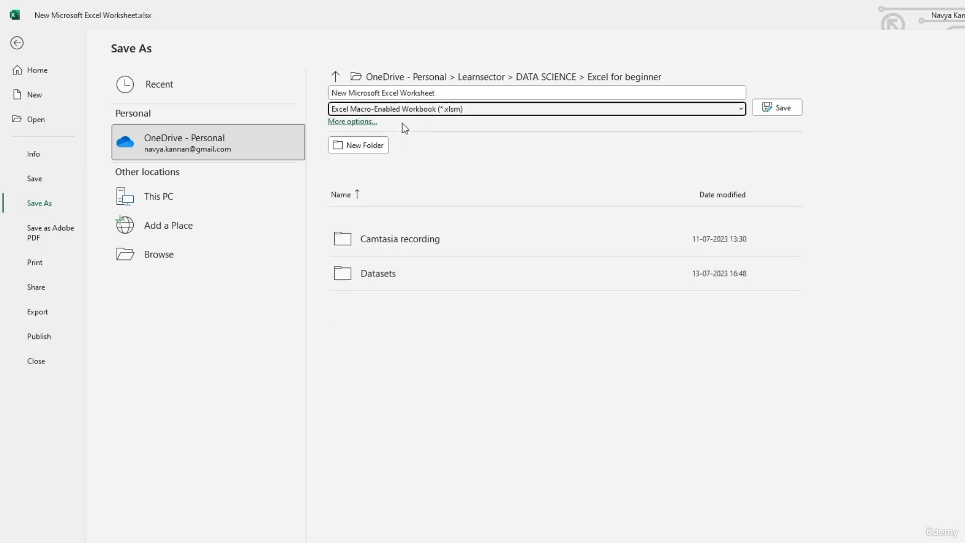
click(782, 108)
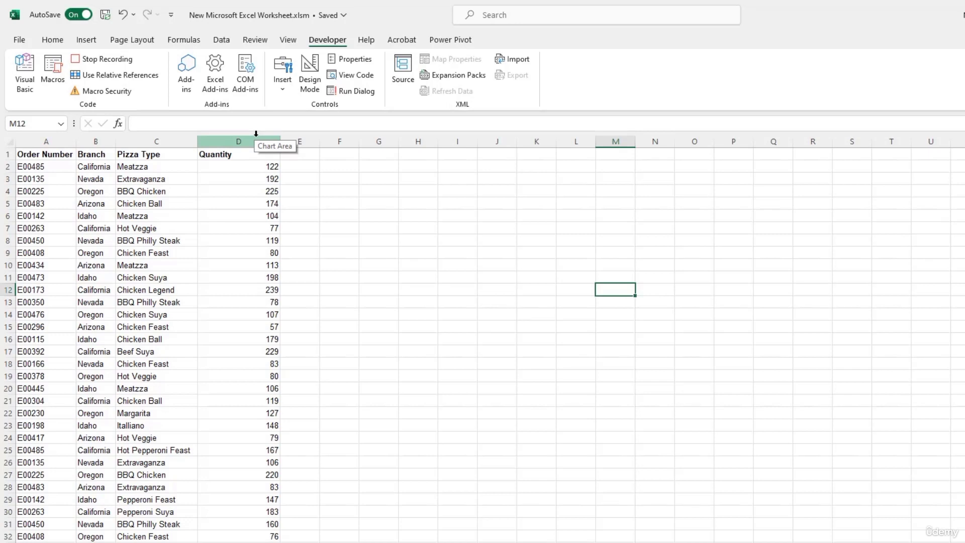
Step: Highlight column D quantities greater than 200 with Light Red Fill with Dark Red Text
click(256, 133)
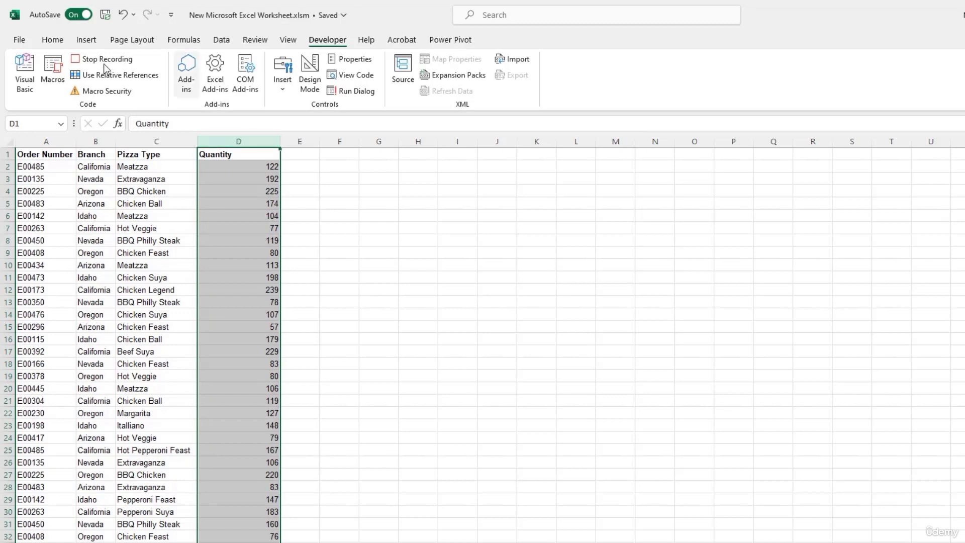
click(59, 44)
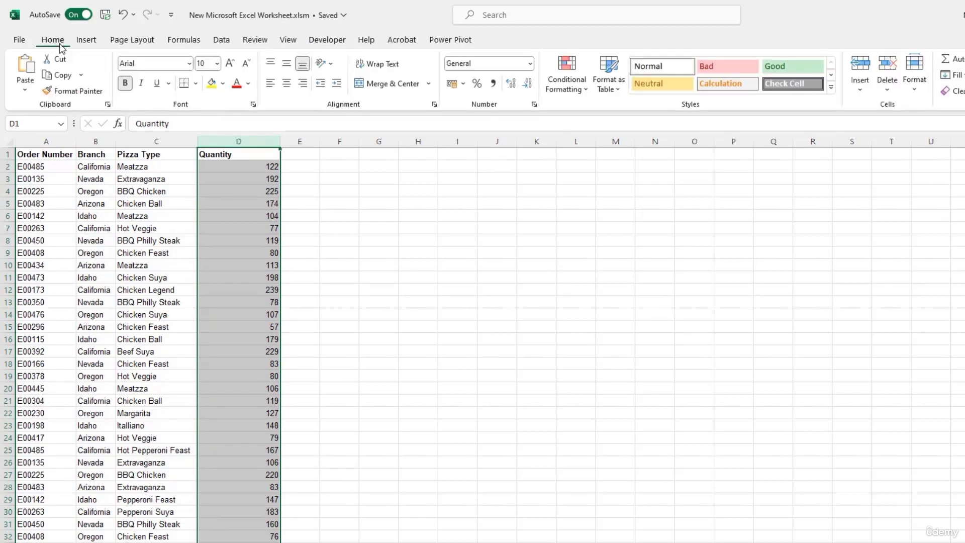
click(585, 93)
mouse_move(574, 118)
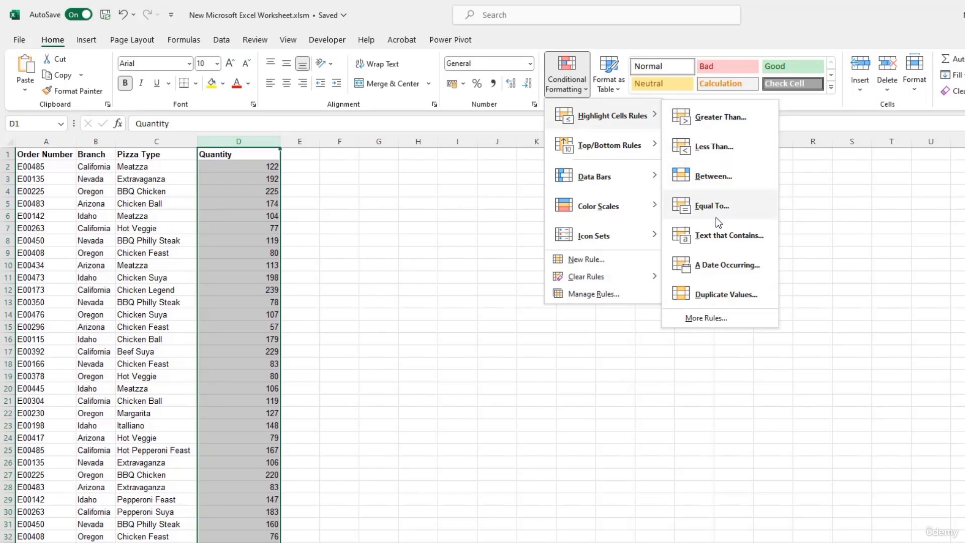
click(716, 122)
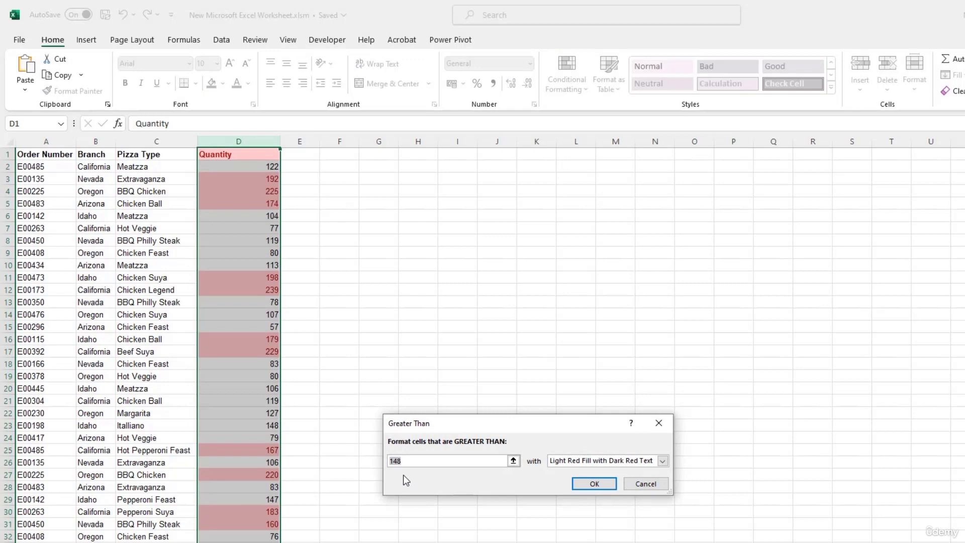
text(200)
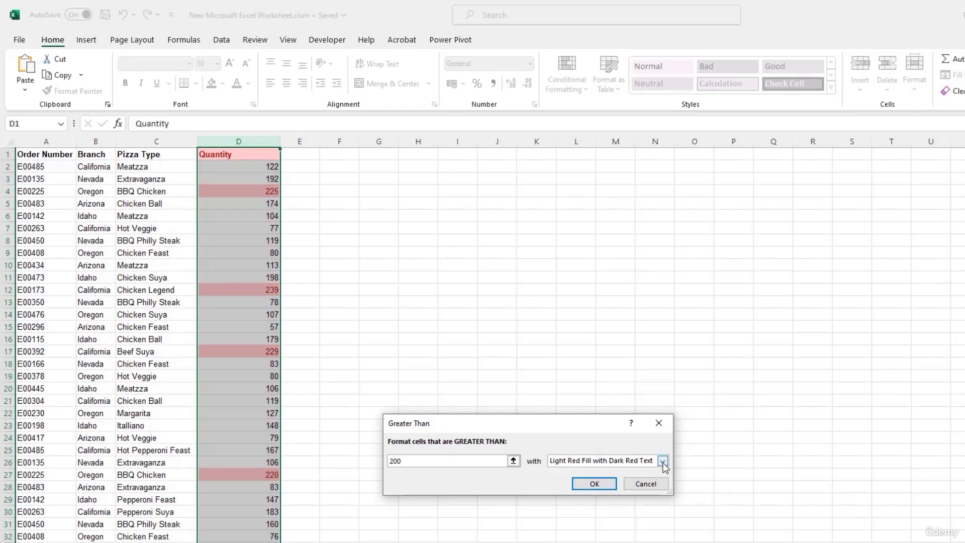
click(662, 462)
click(662, 463)
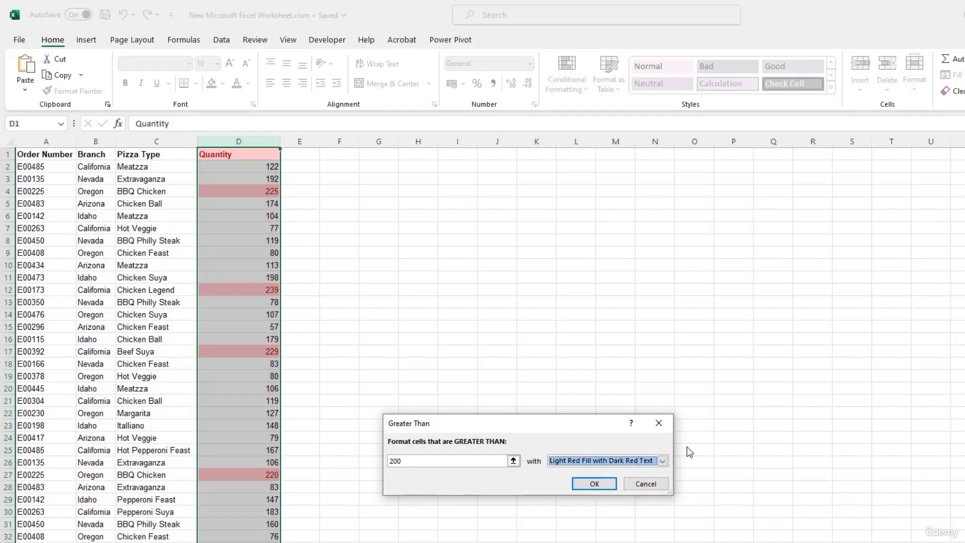
click(594, 484)
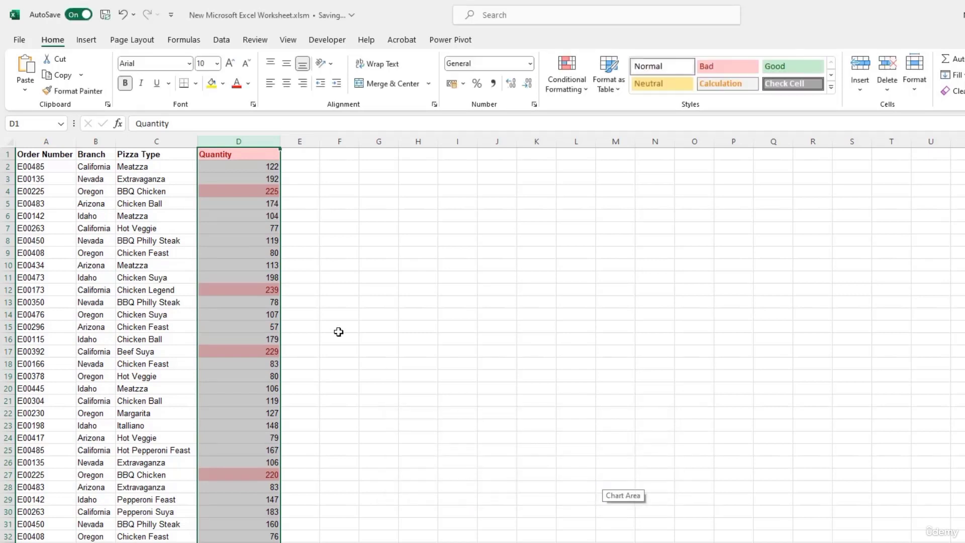
click(313, 293)
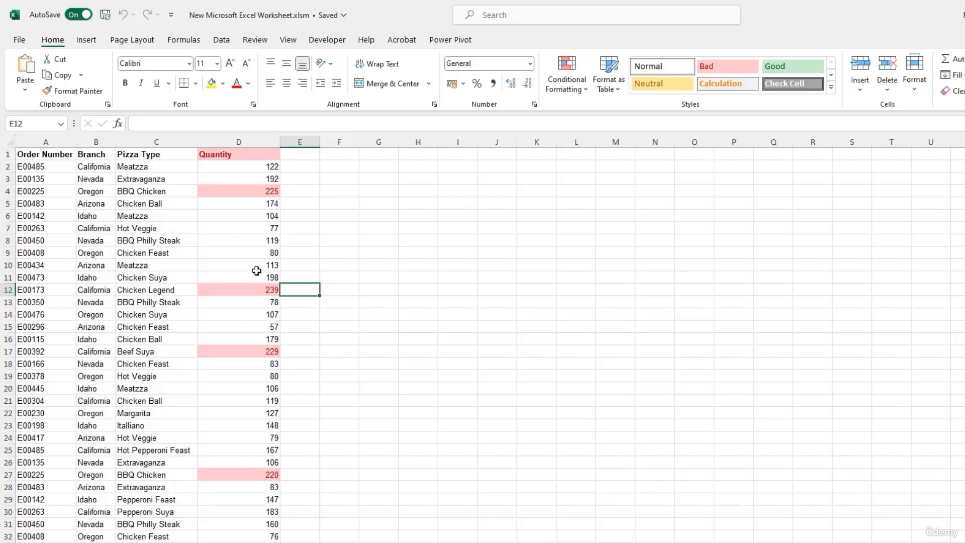
Step: Stop the macro recording and move to the next worksheet
click(327, 40)
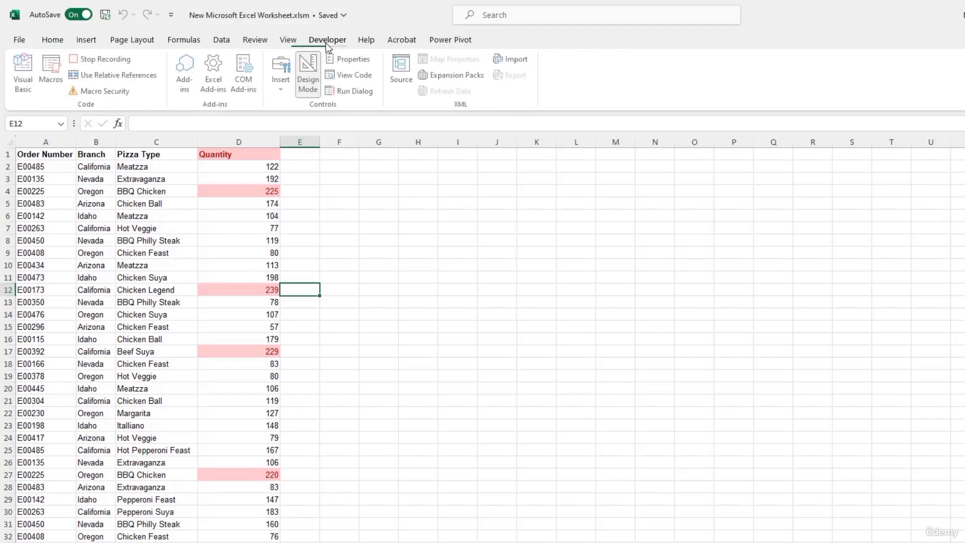
click(105, 60)
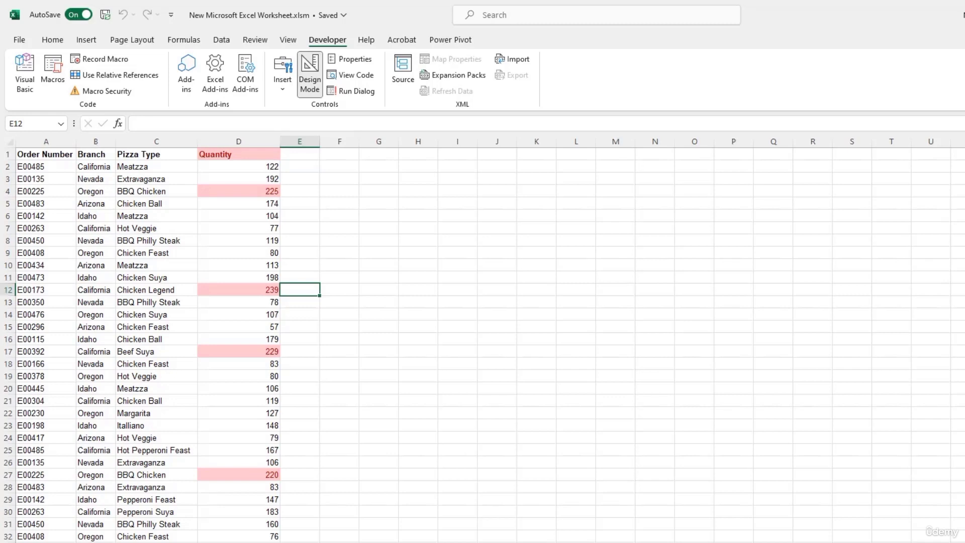
key(ctrl+Page_Down)
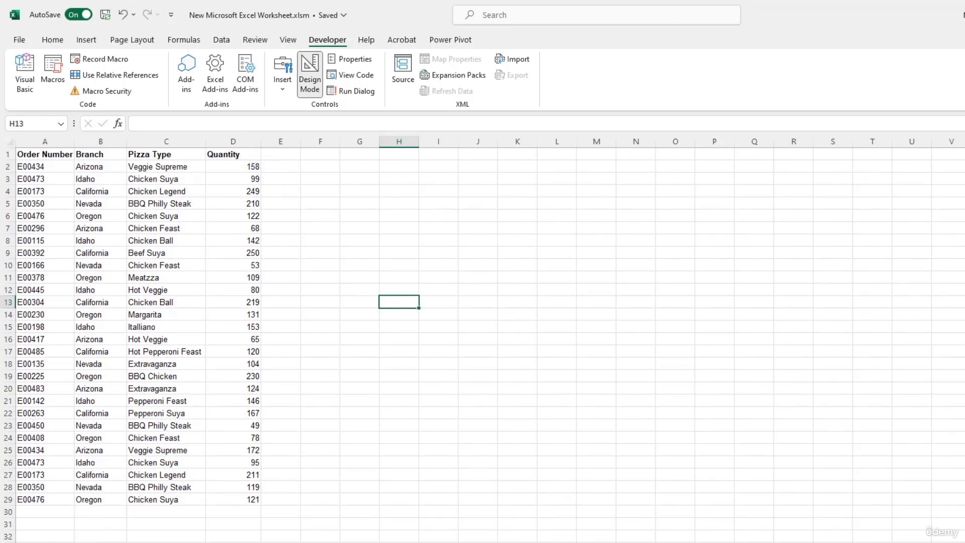
Step: Run Format_Qty with its shortcut so this sheet's quantities above 200 turn light red
key(alt+F8)
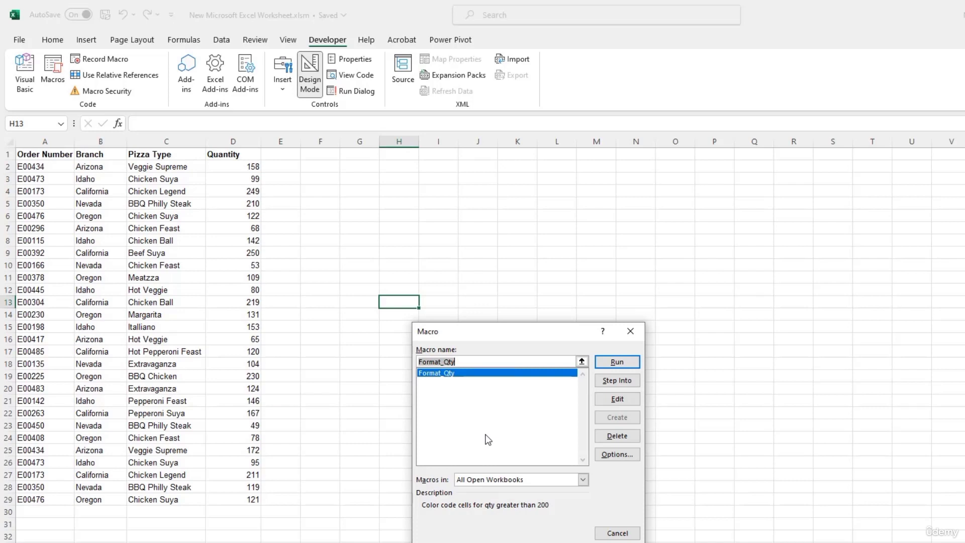
click(503, 375)
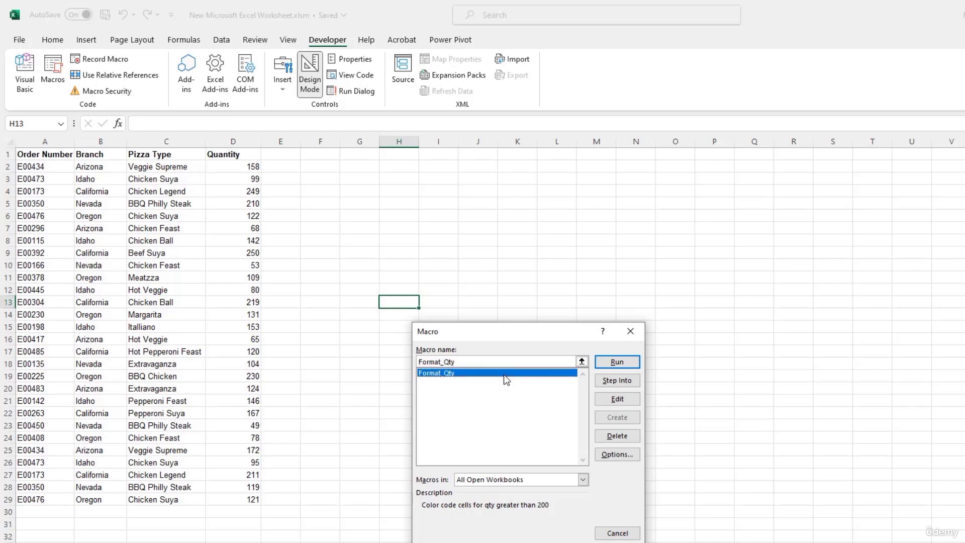
click(630, 334)
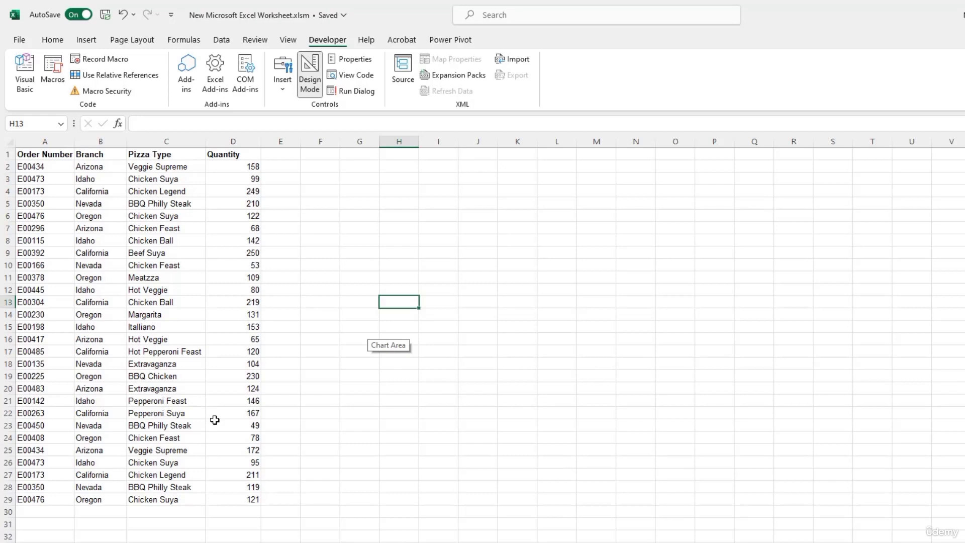
key(ctrl+shift+c)
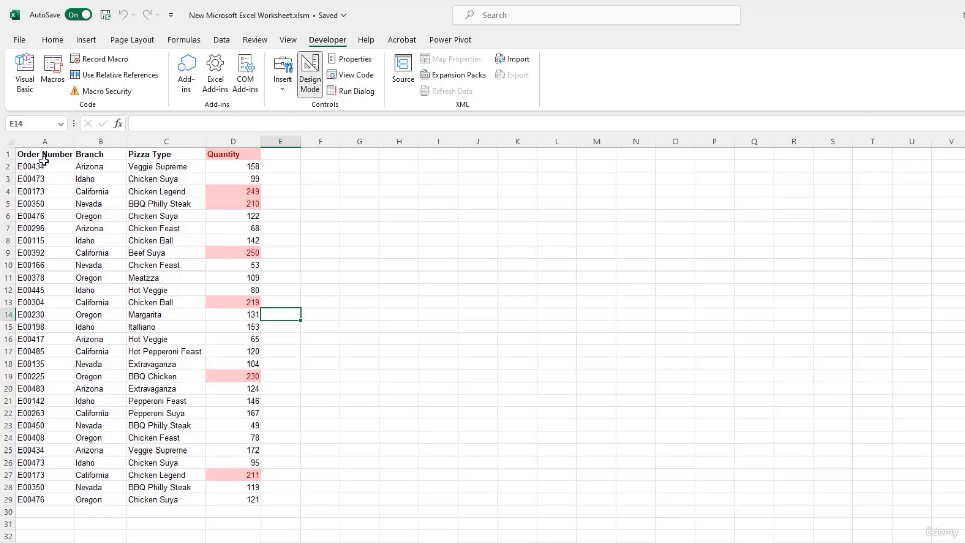
Step: Clear all conditional formatting rules from the selected Quantity column D
click(218, 137)
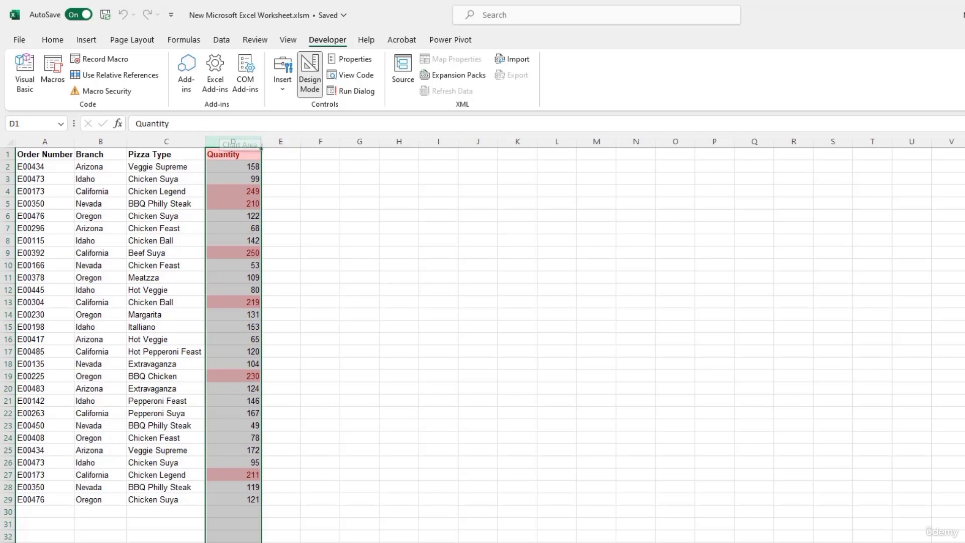
click(46, 40)
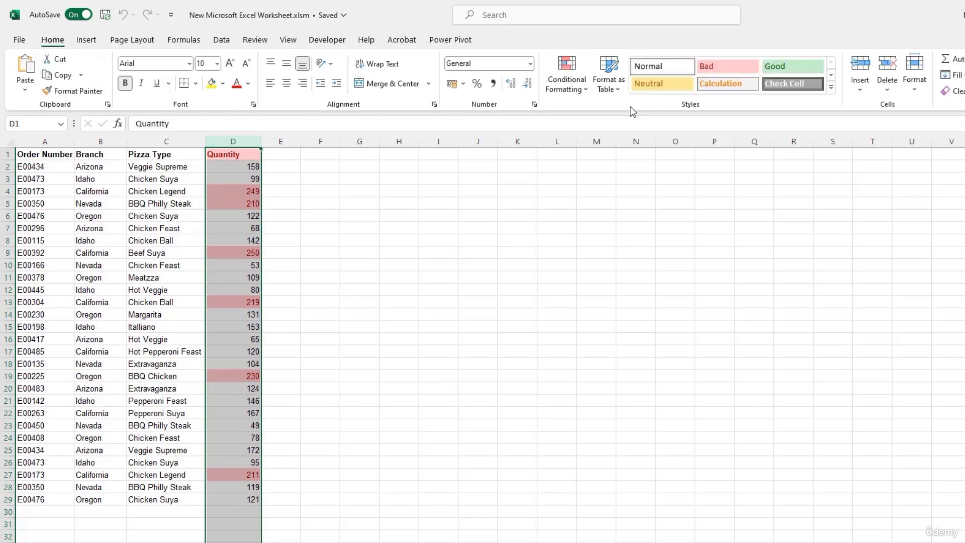
click(589, 95)
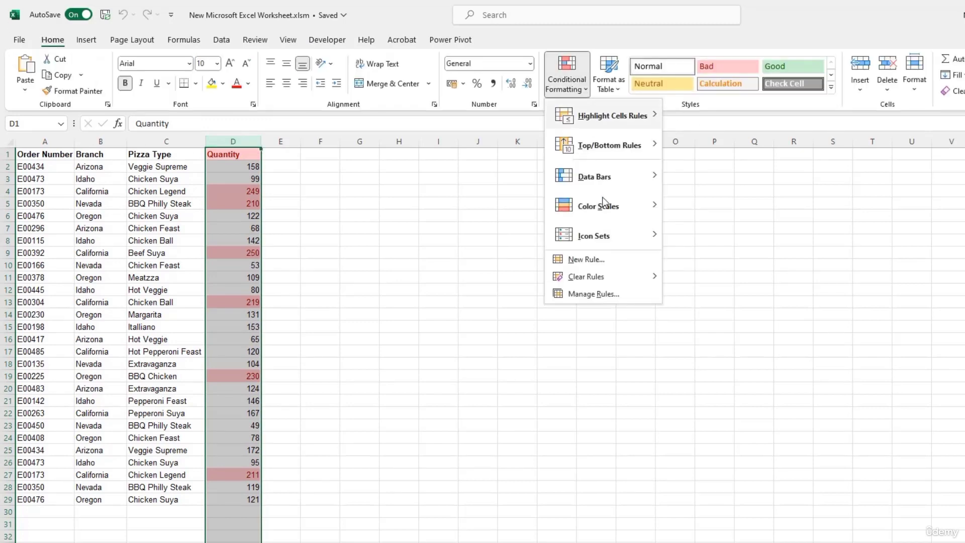
mouse_move(583, 277)
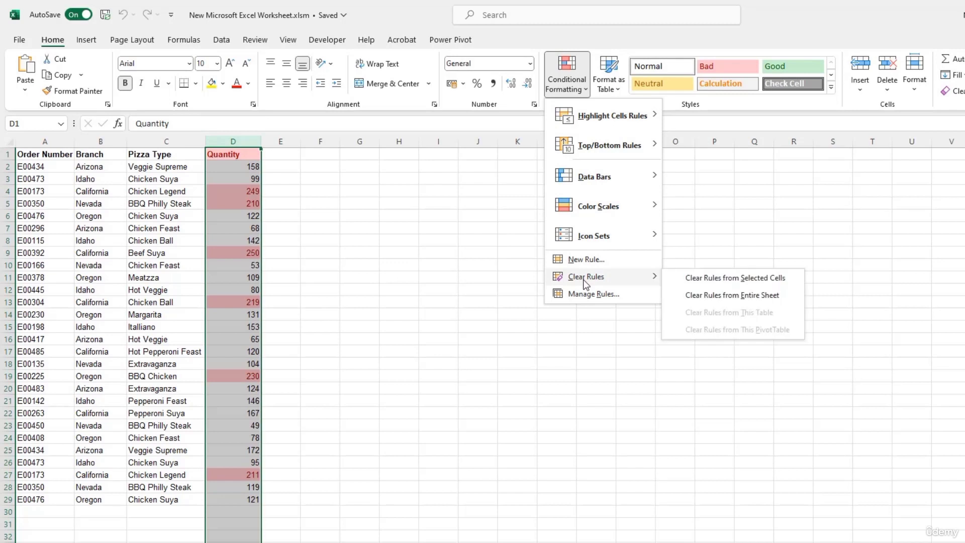
click(726, 279)
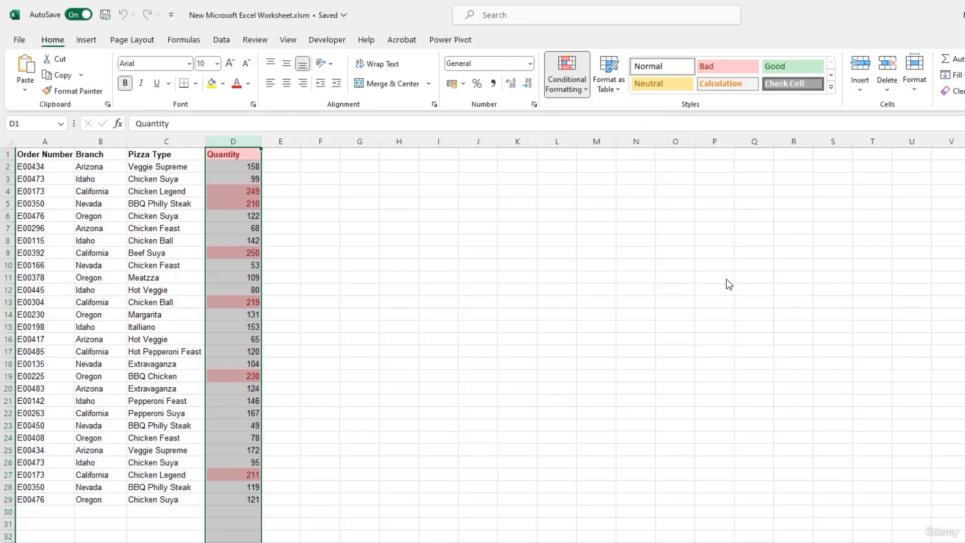
click(228, 216)
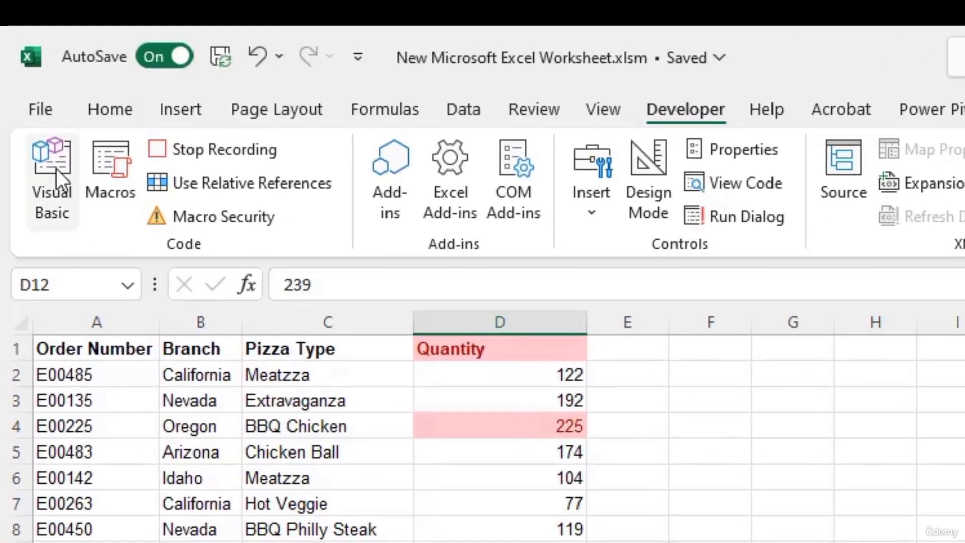
Step: Open the Format_Qty macro's code for editing from the Alt+F8 macro list
click(56, 168)
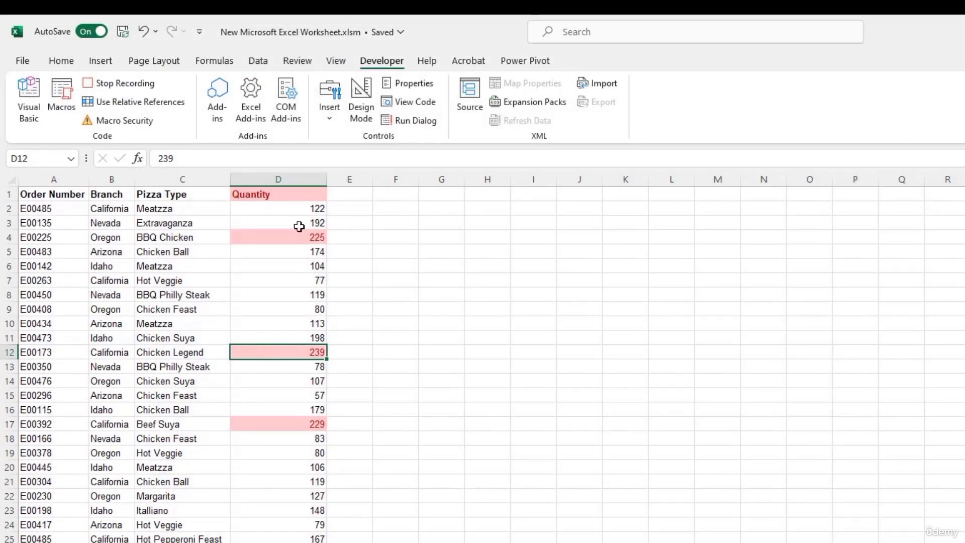
key(alt+F8)
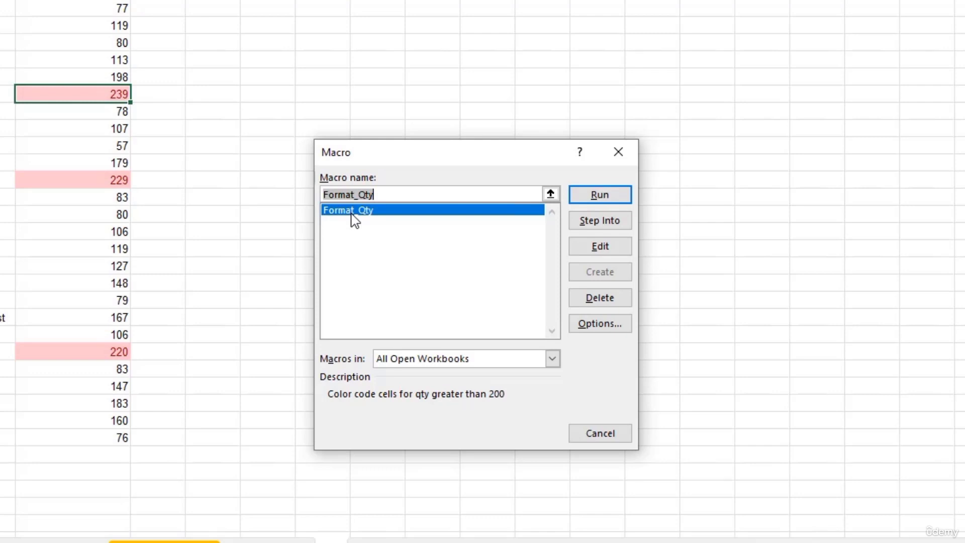
click(599, 248)
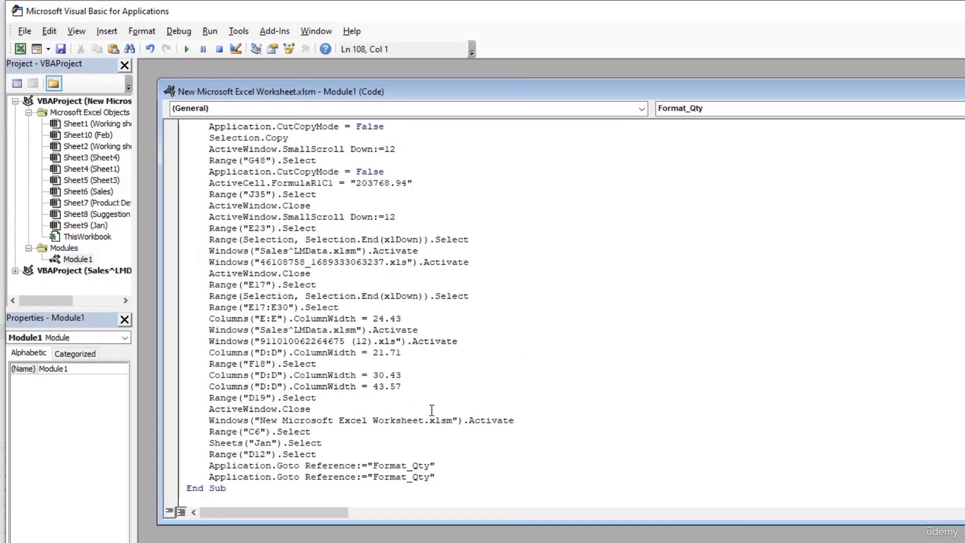
Step: Scroll through the recorded Format_Qty code in Module1, then close its code window
scroll(432, 410, up, 9)
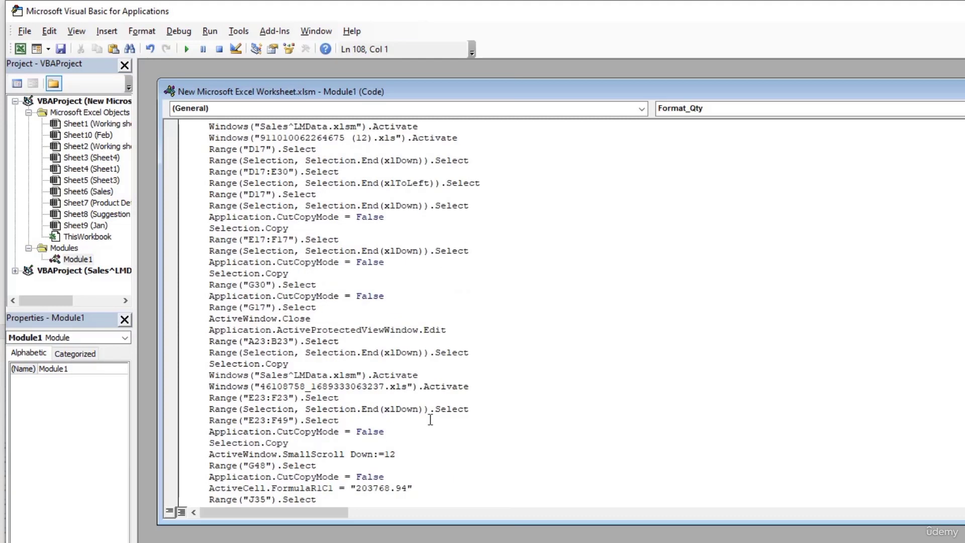
scroll(431, 420, up, 15)
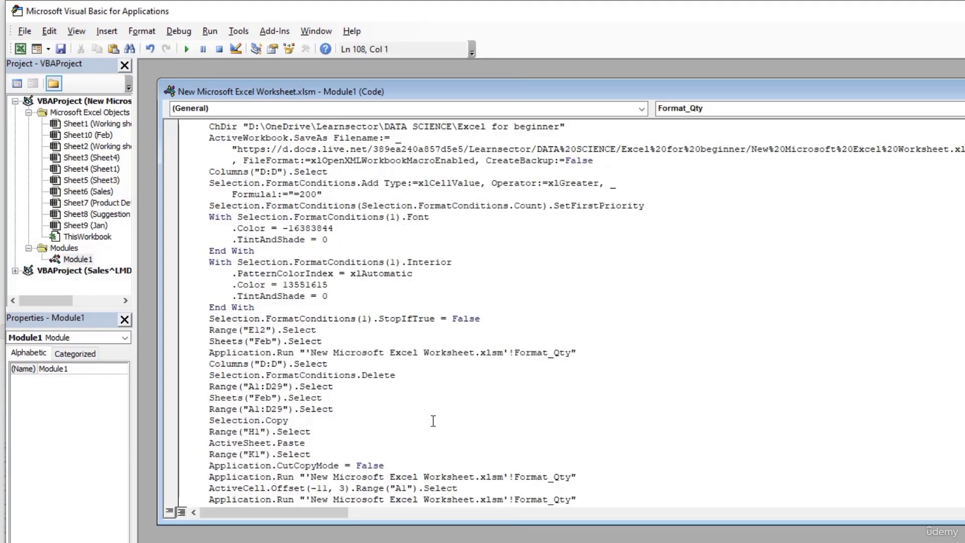
scroll(432, 421, up, 3)
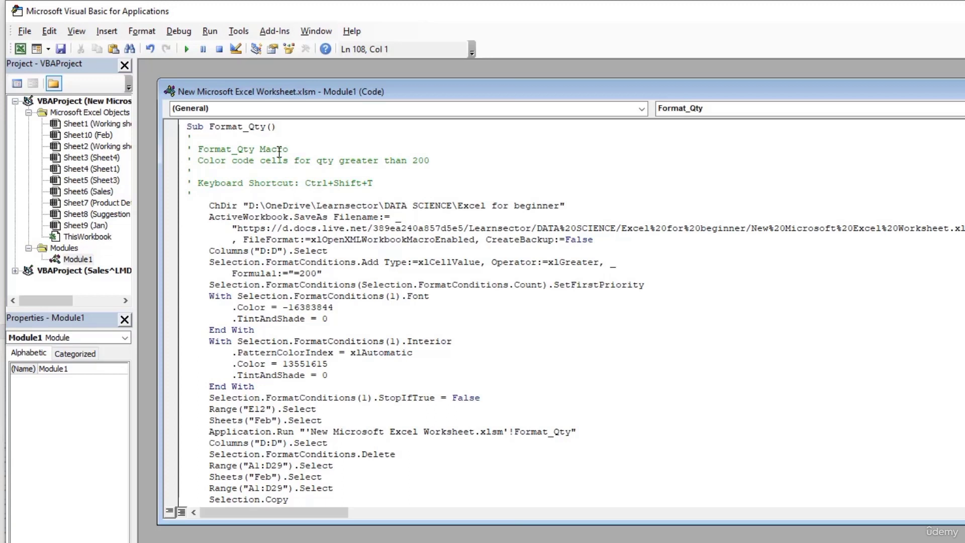
scroll(214, 313, down, 12)
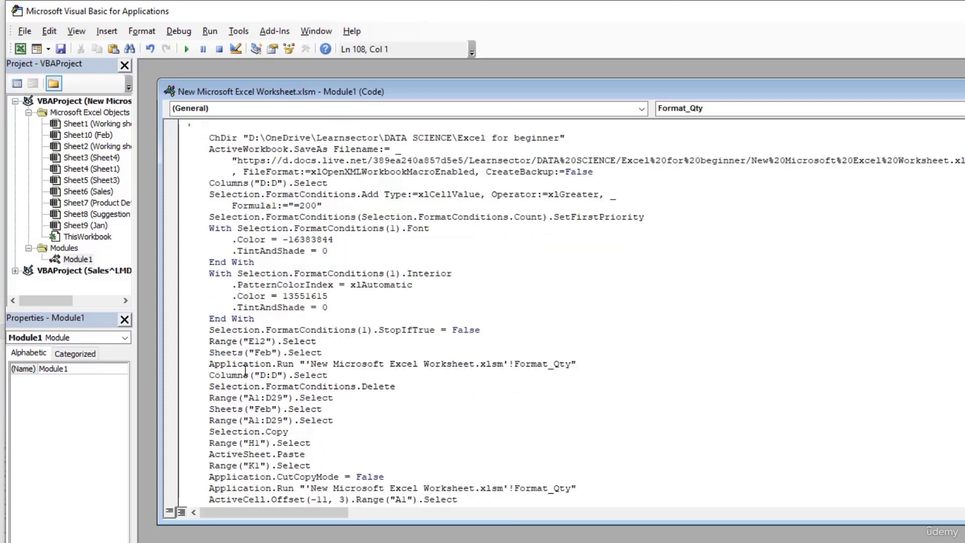
scroll(220, 405, down, 3)
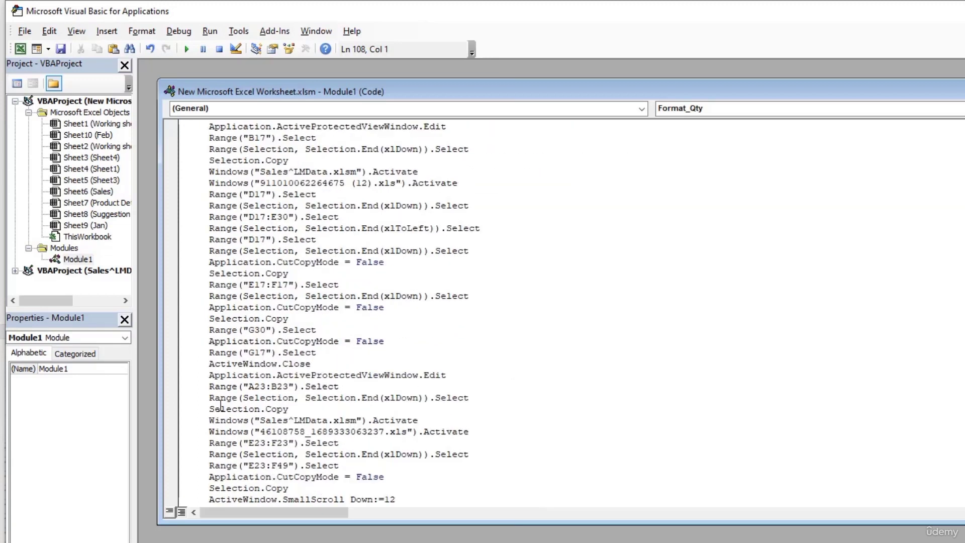
scroll(222, 407, down, 1)
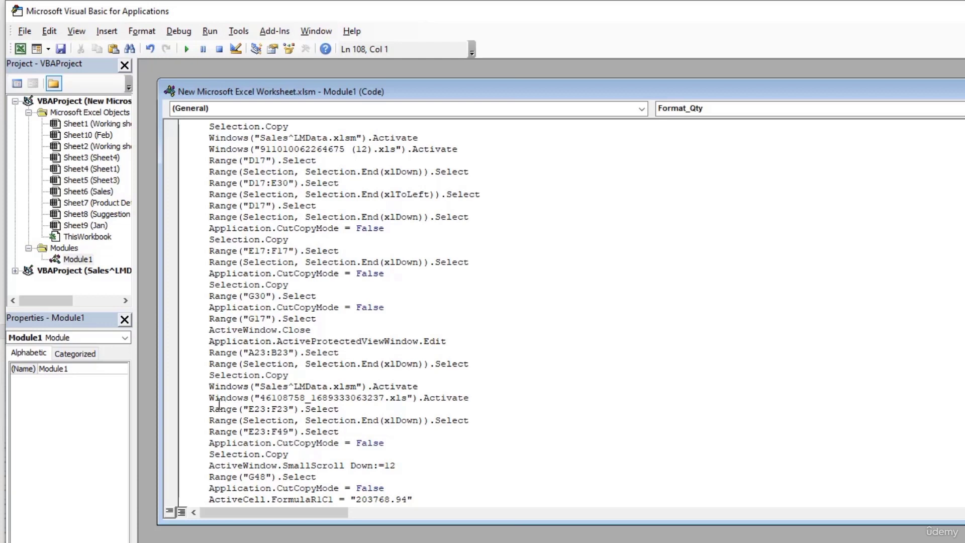
scroll(518, 346, down, 4)
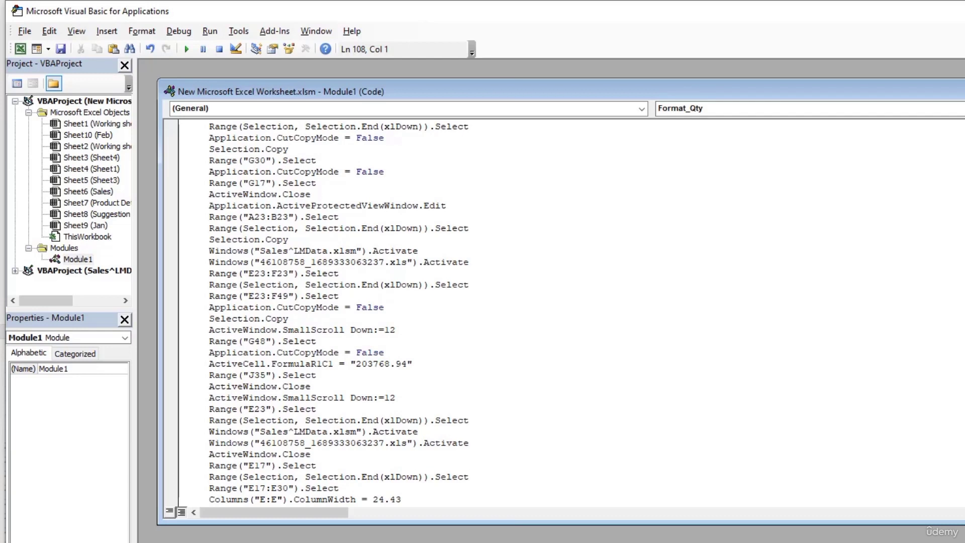
key(ctrl+F4)
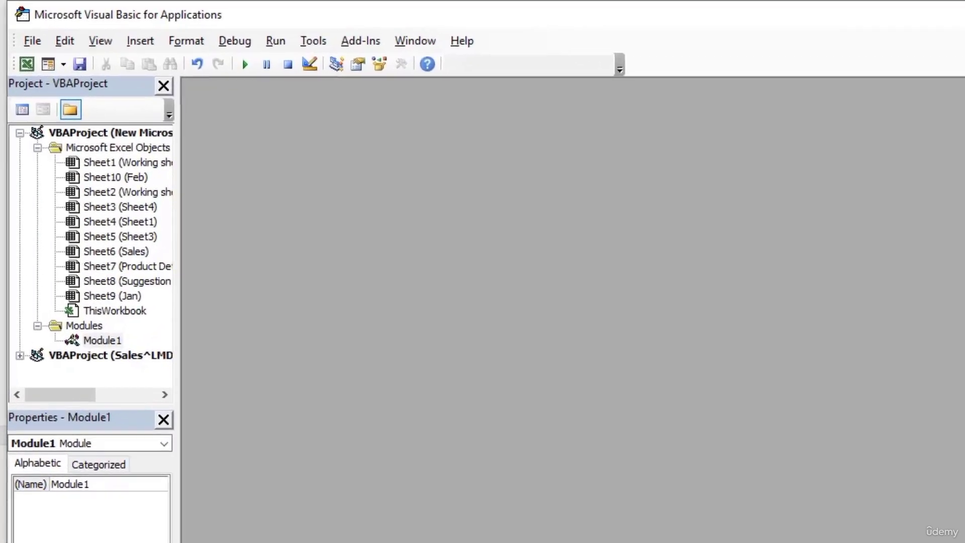
Step: Add Module2 containing Function MyFunction(x, y) with MyFunction = x + y, then close it
click(150, 47)
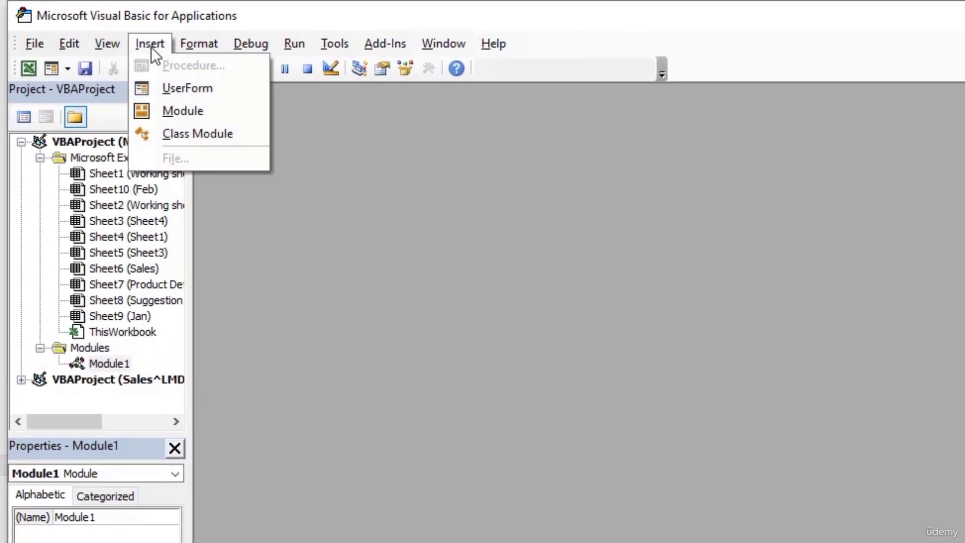
click(172, 108)
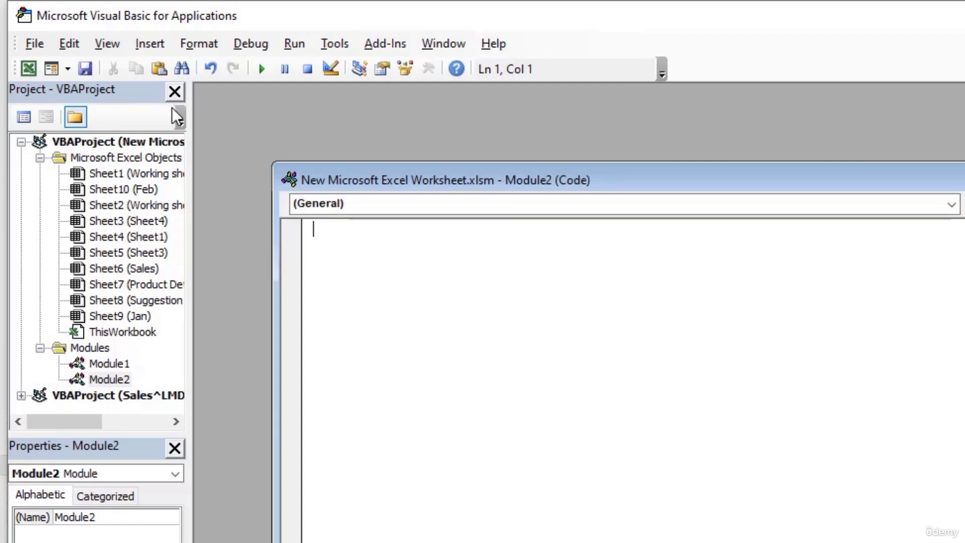
text(Function )
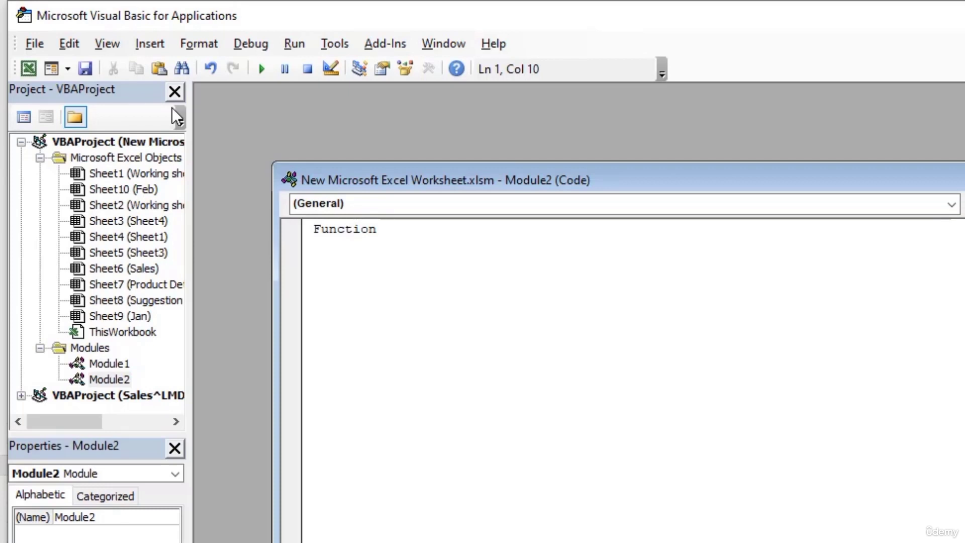
text(MyFunction)
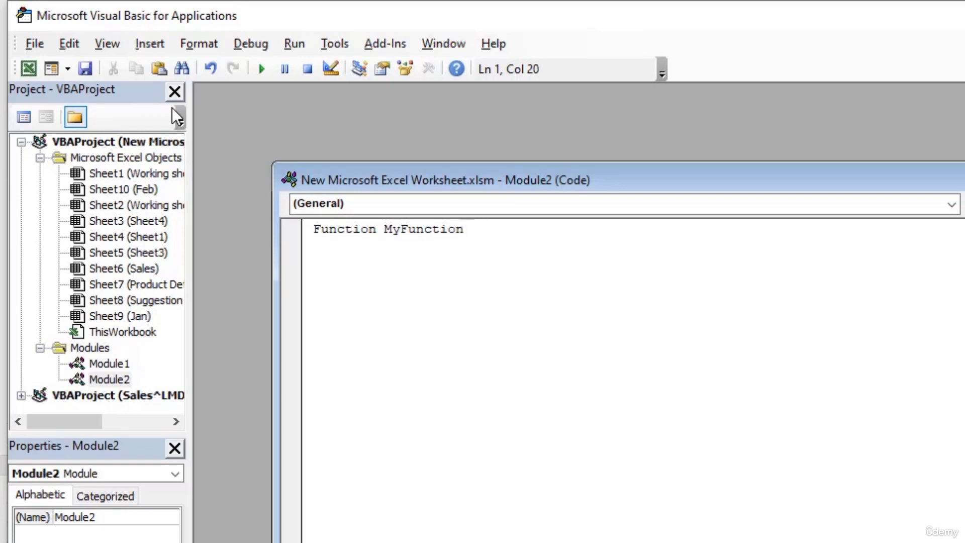
text((x,y)
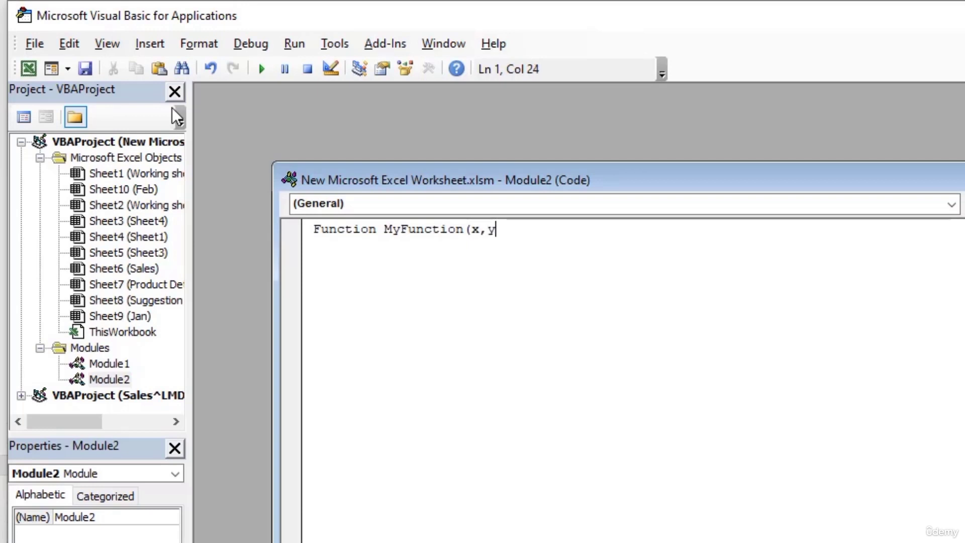
text())
key(Return)
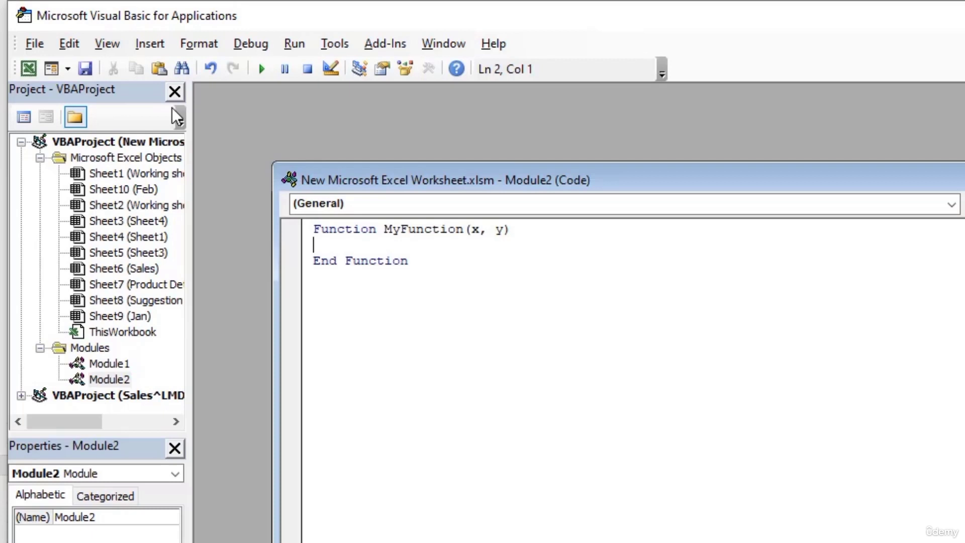
text(MyFn)
key(BackSpace)
text(unction)
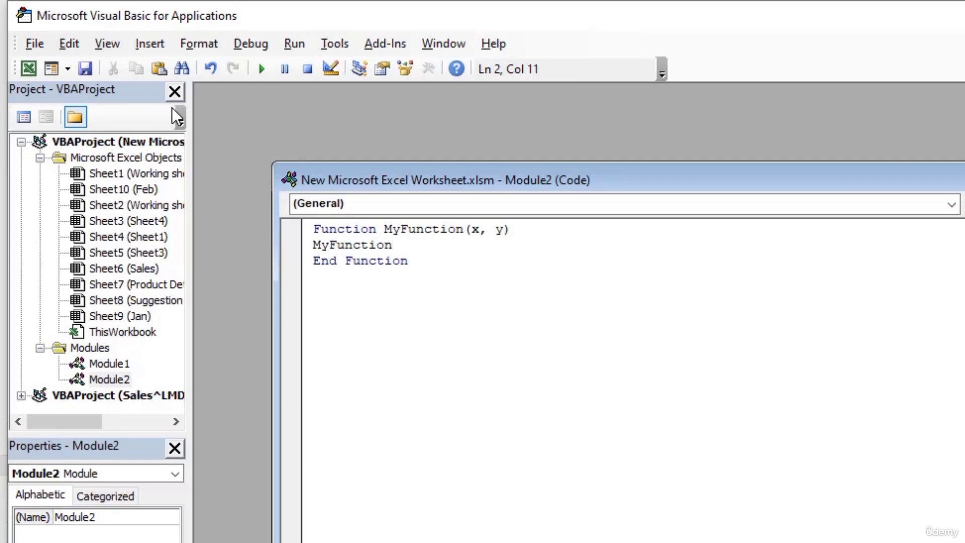
text( = x + y)
key(ctrl+F4)
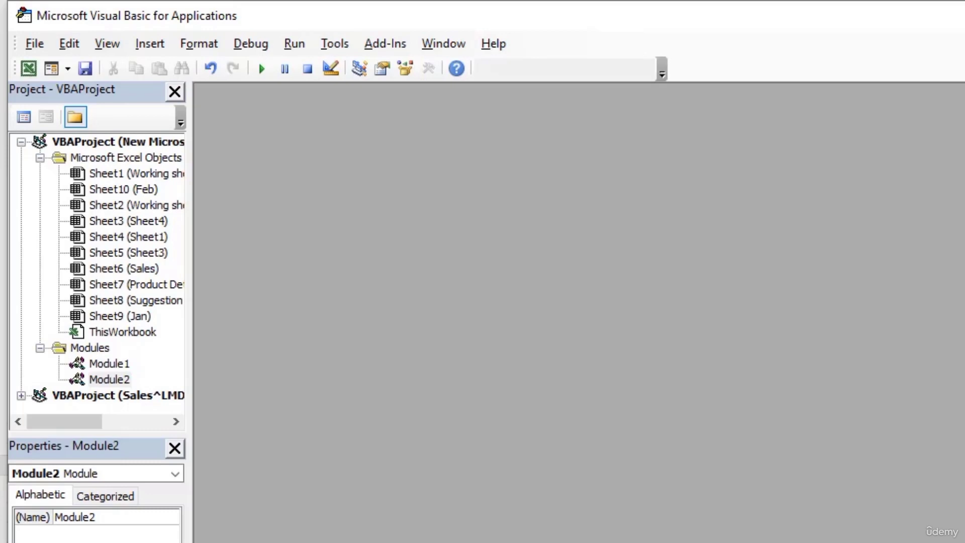
Step: Enter =MyFunction(5,9) in cell J12 so it displays 14
key(alt+F11)
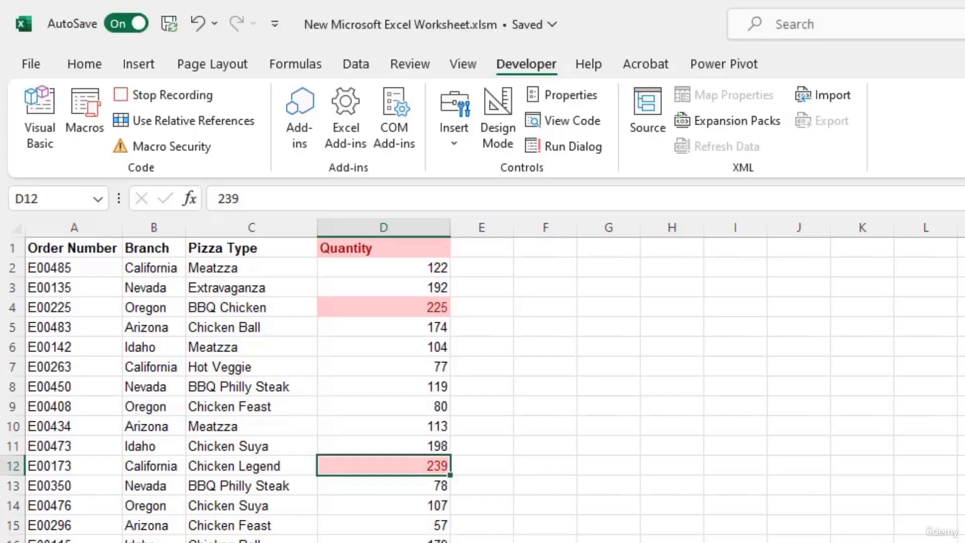
click(803, 465)
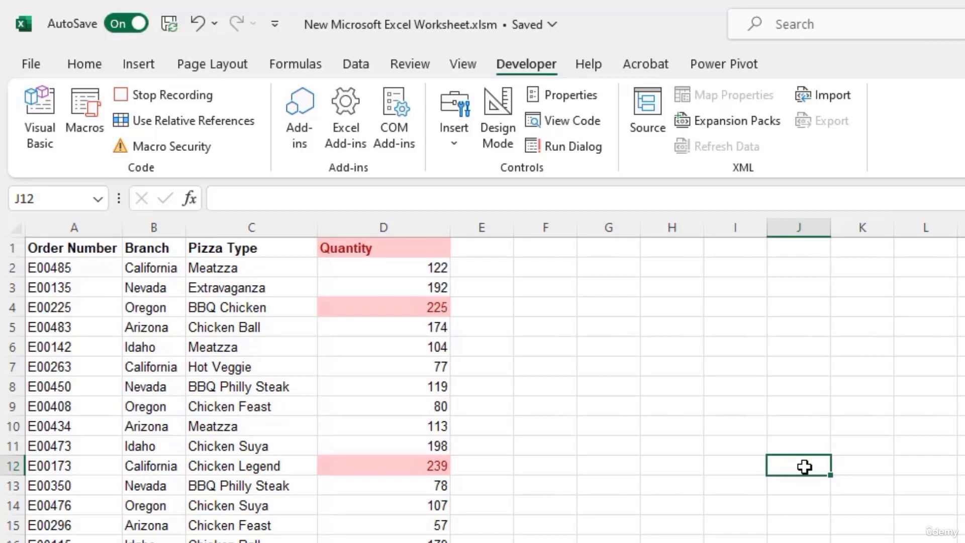
text(=my)
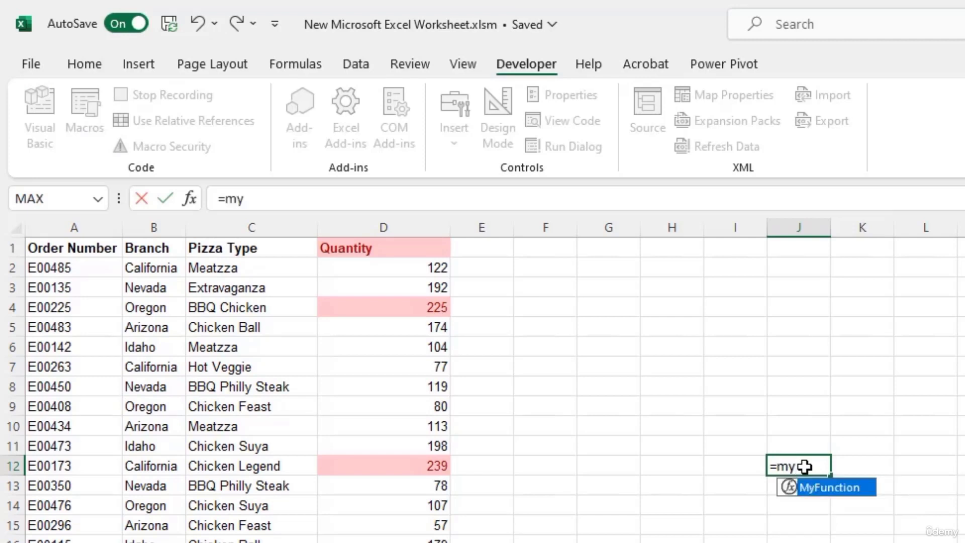
key(Tab)
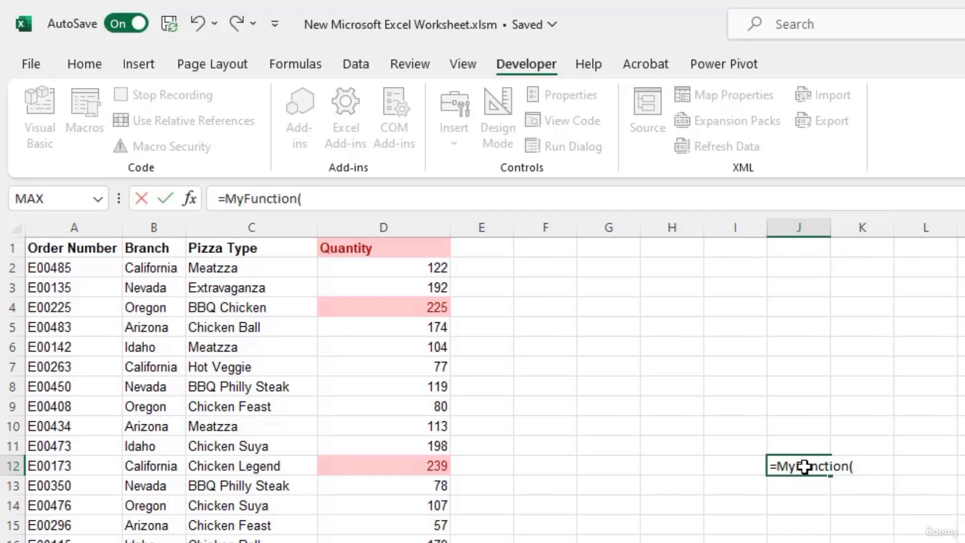
text(5,9))
key(Return)
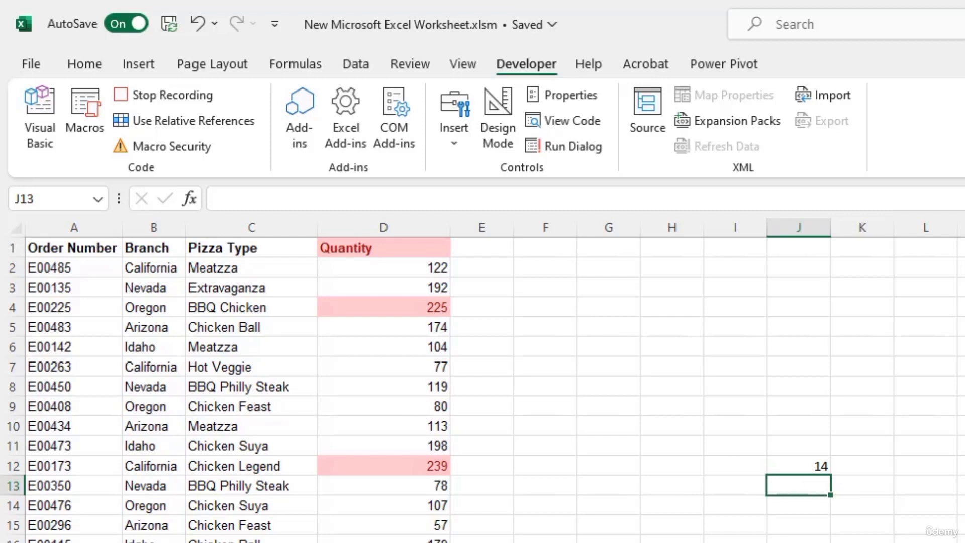
Step: Reopen the Visual Basic editor and display Module2's MyFunction code
click(29, 122)
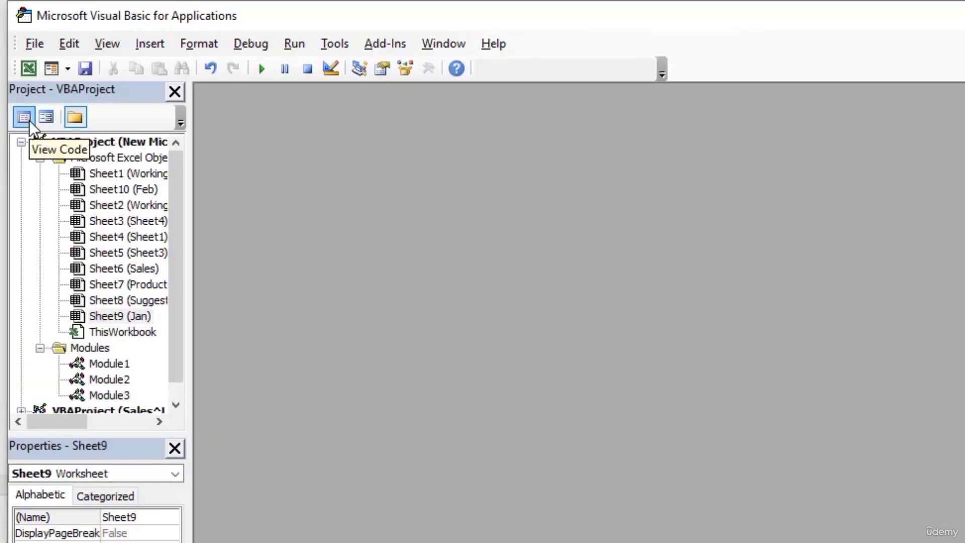
click(120, 380)
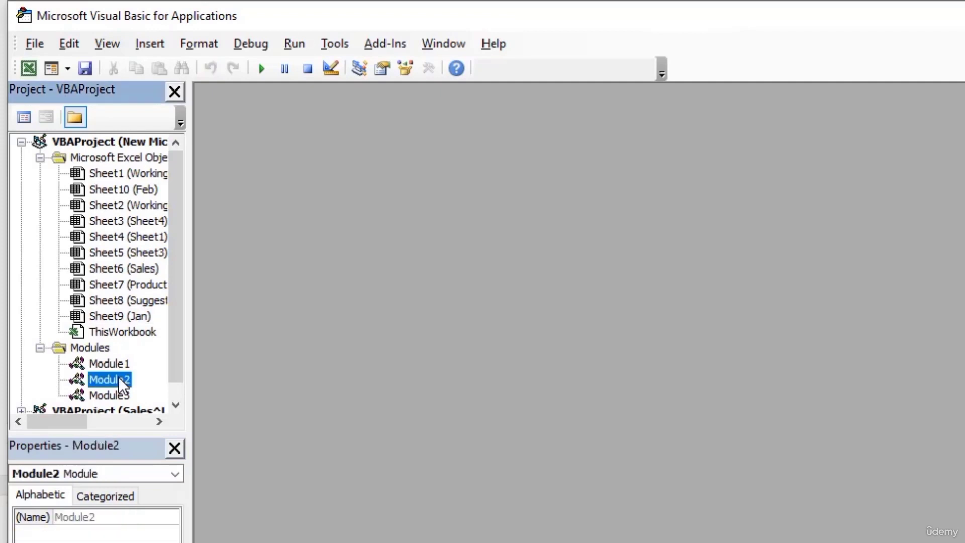
double_click(119, 378)
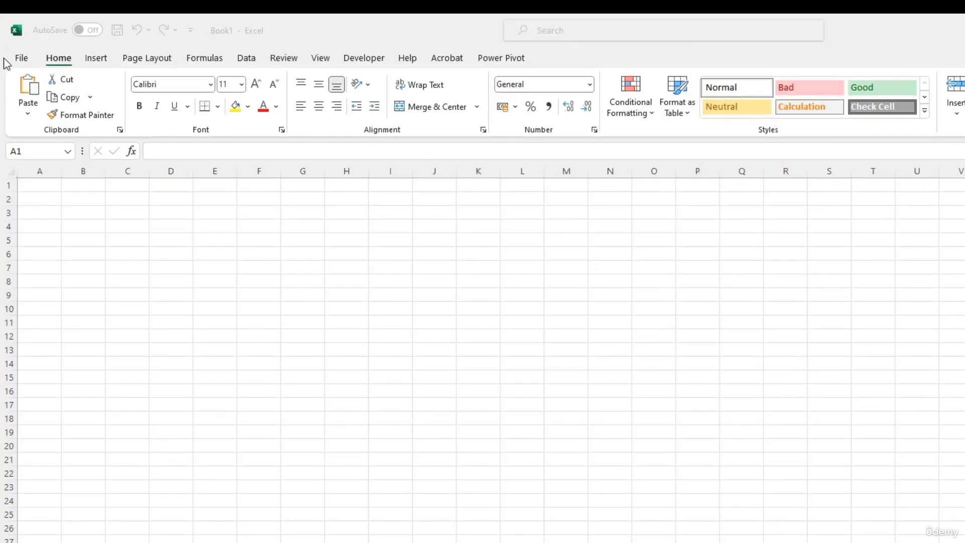
Step: Preview the Teachers to do list template from File > New
click(22, 58)
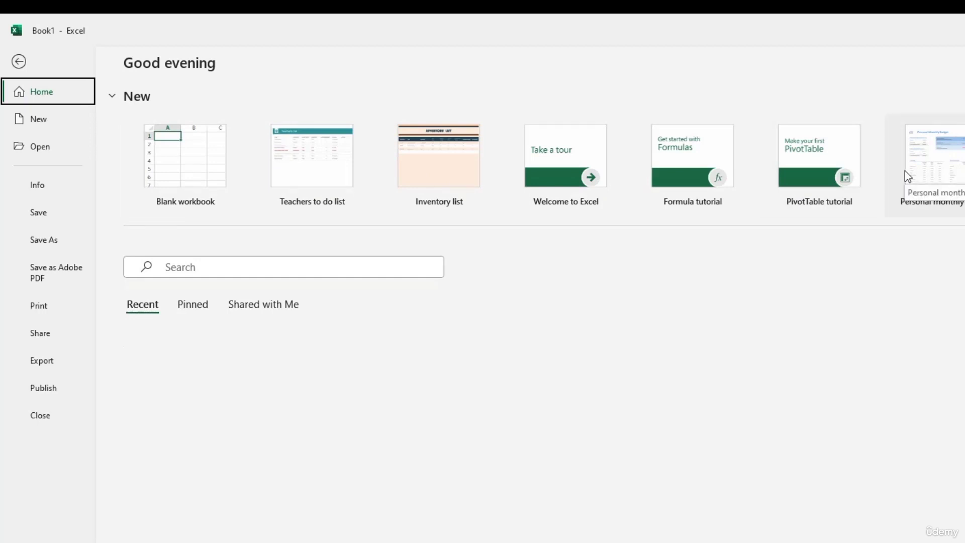
click(19, 62)
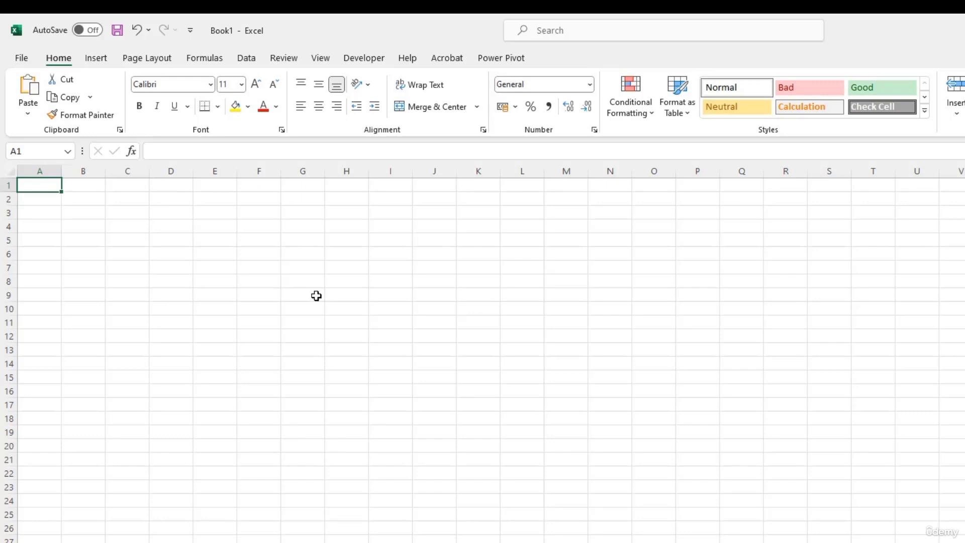
click(21, 59)
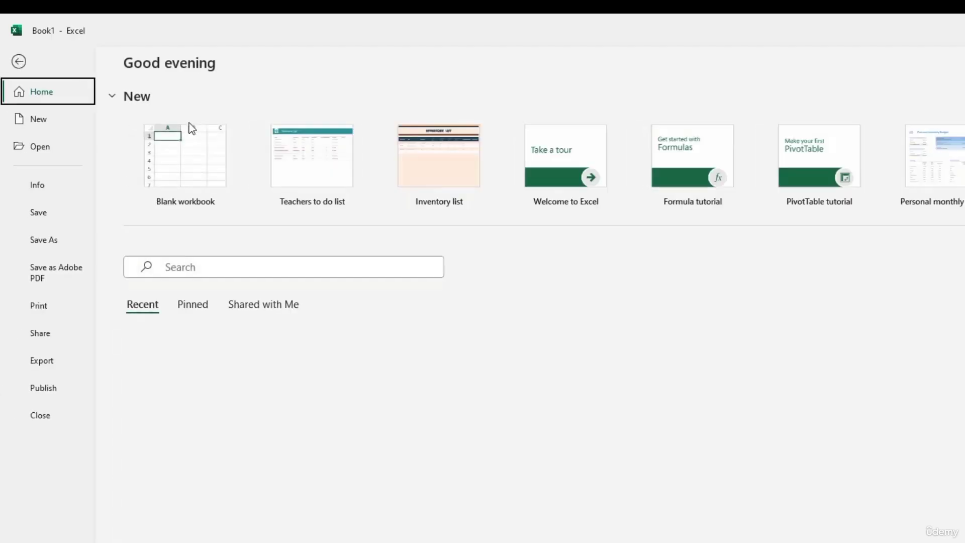
click(335, 175)
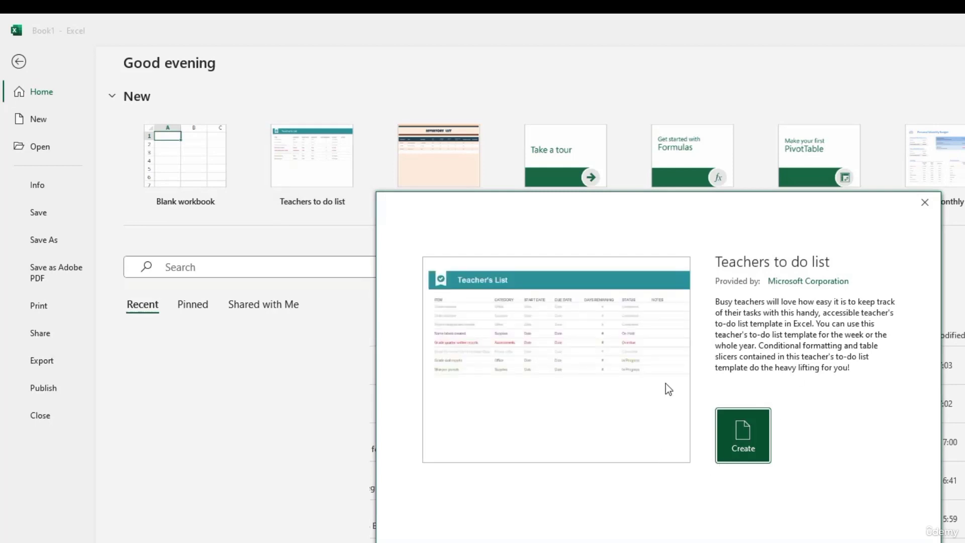
Step: Create the Teacher's List workbook from the template, delete columns D and E, then undo
click(752, 446)
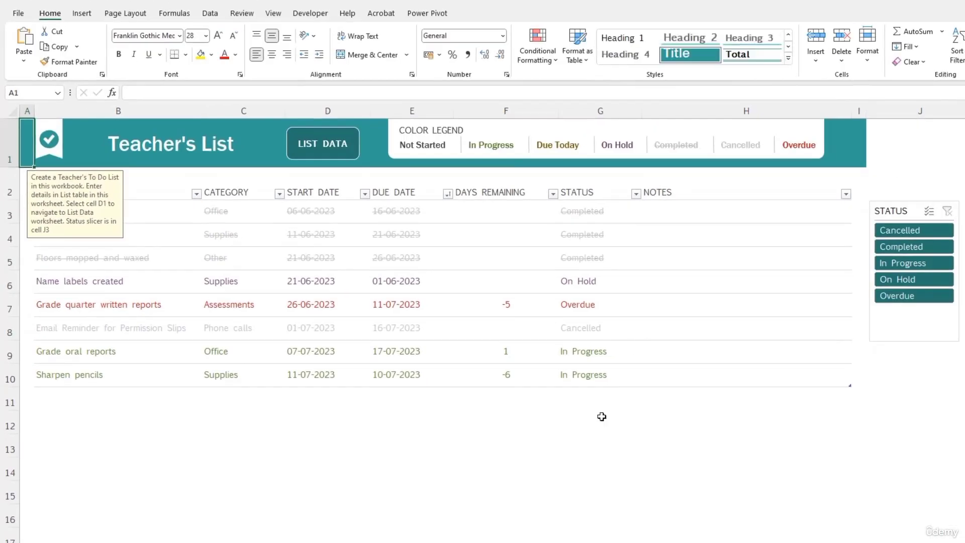
click(547, 459)
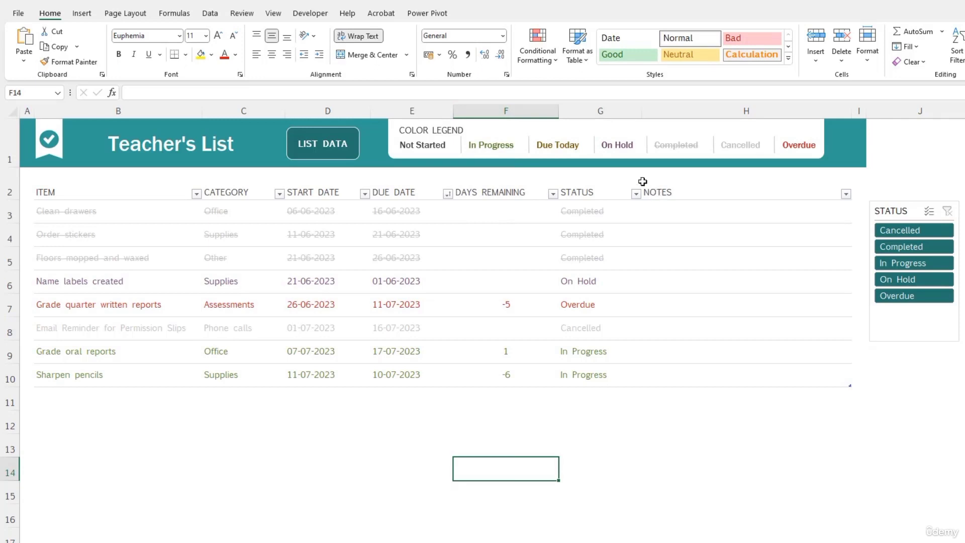
drag(318, 104, 405, 107)
right_click(404, 106)
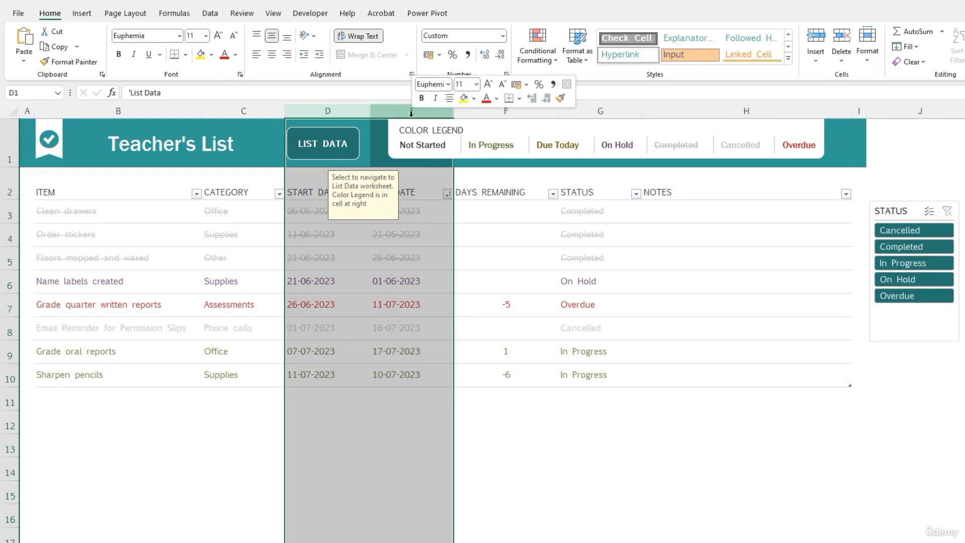
click(464, 250)
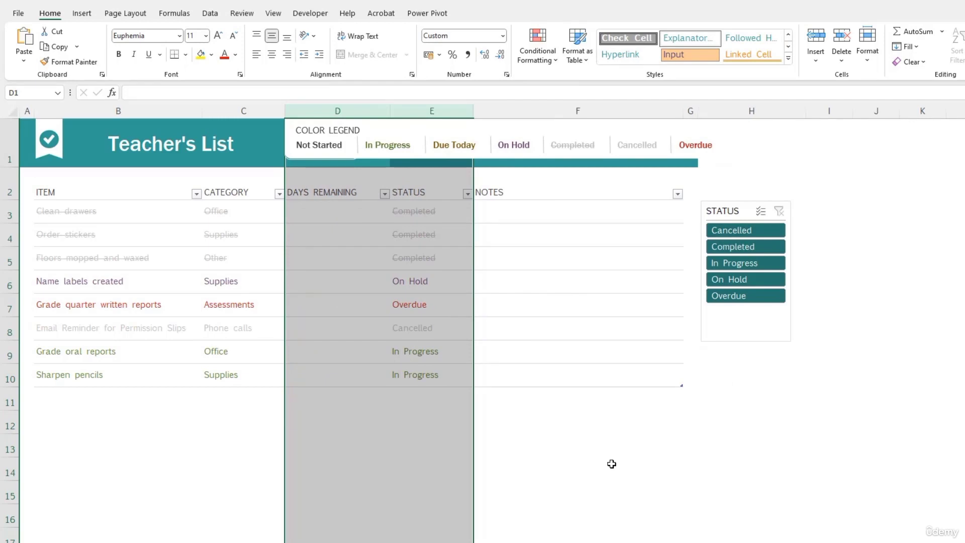
key(ctrl+z)
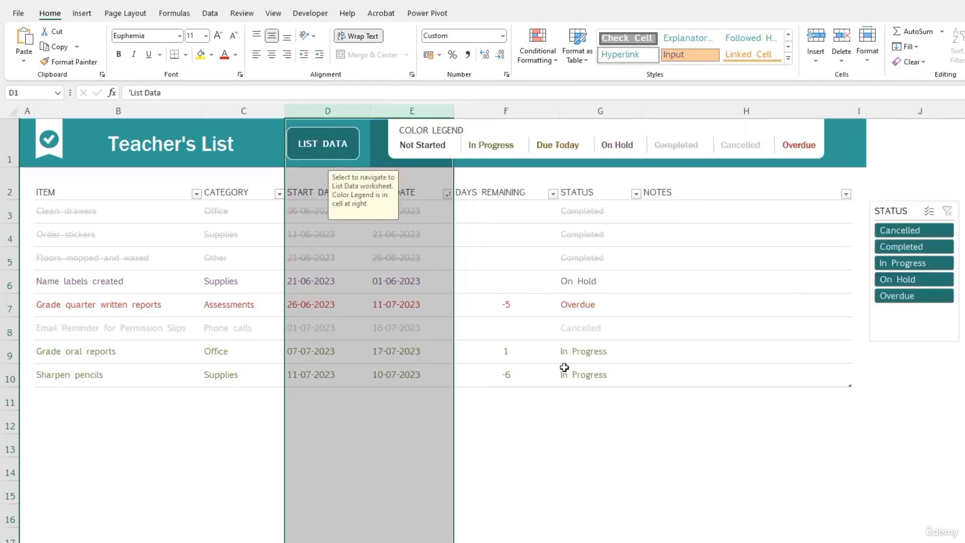
Step: Select the CATEGORY header to view its input message, then start a new blank workbook
click(221, 320)
click(222, 196)
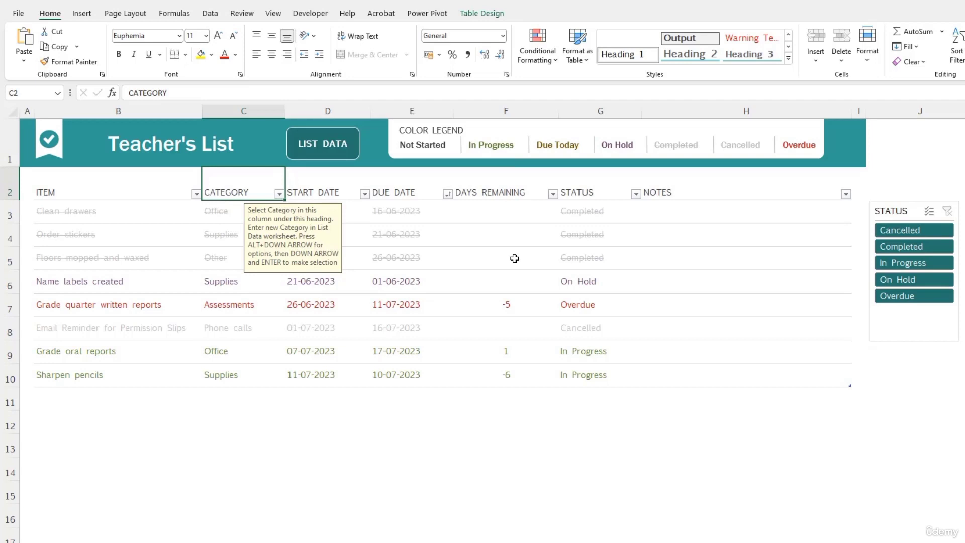
key(ctrl+n)
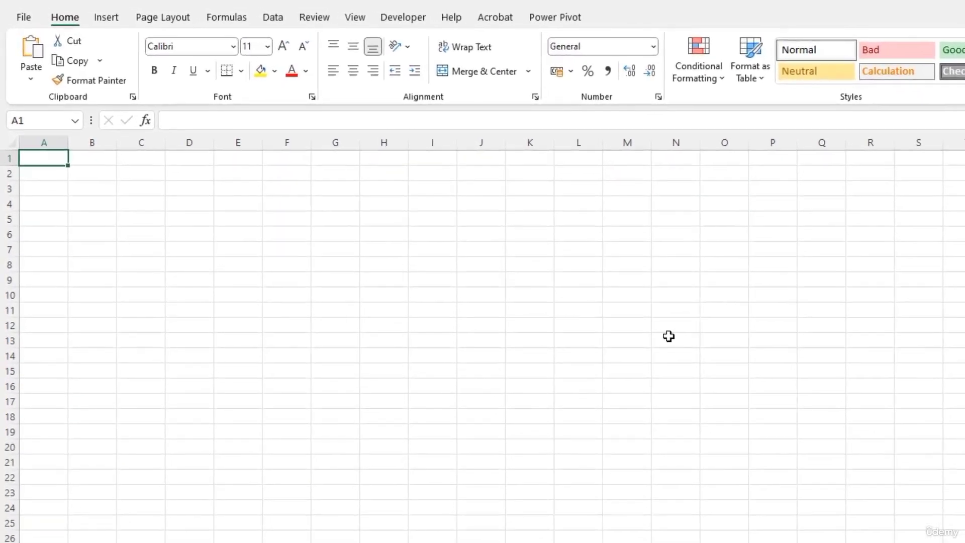
Step: Type the headings Date, Description, Expense Type and amount across A1:D1
text(Date)
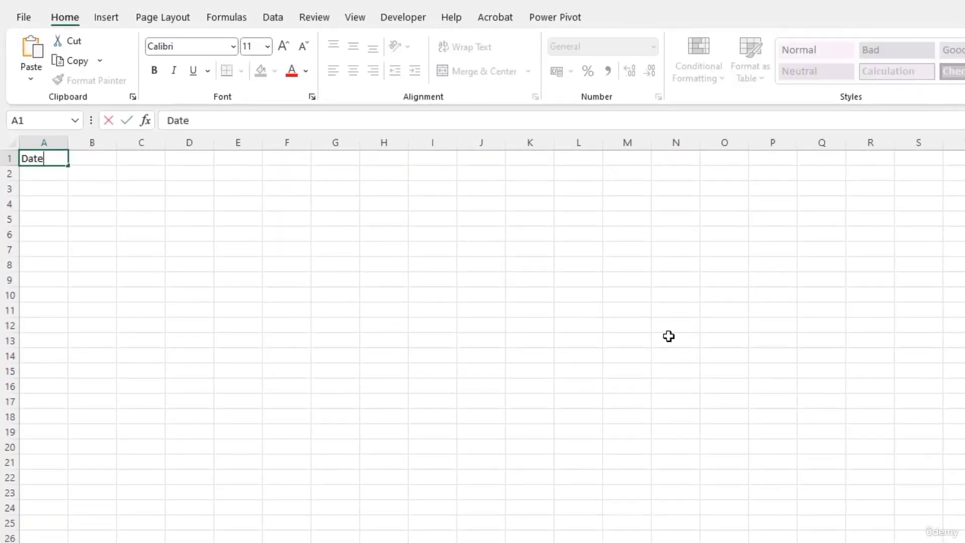
key(Tab)
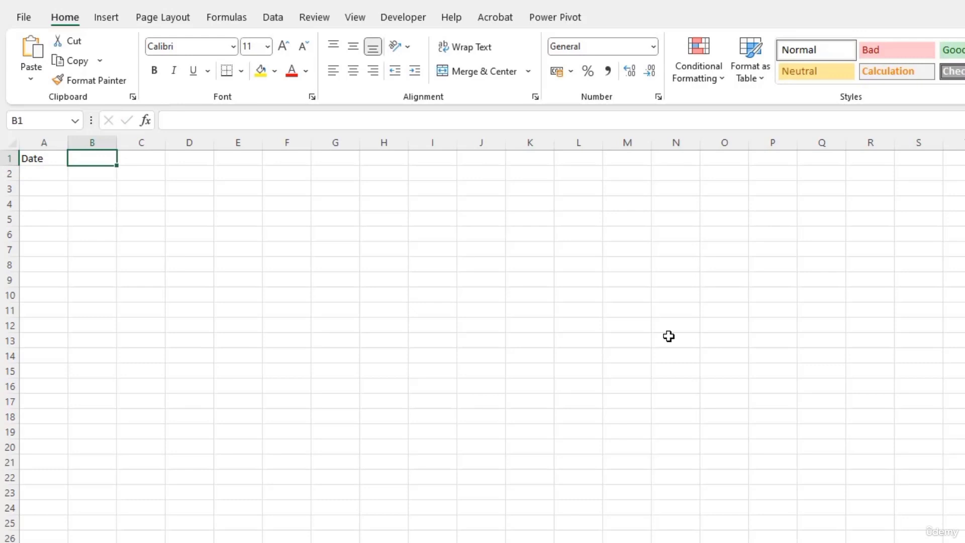
text(DEsc)
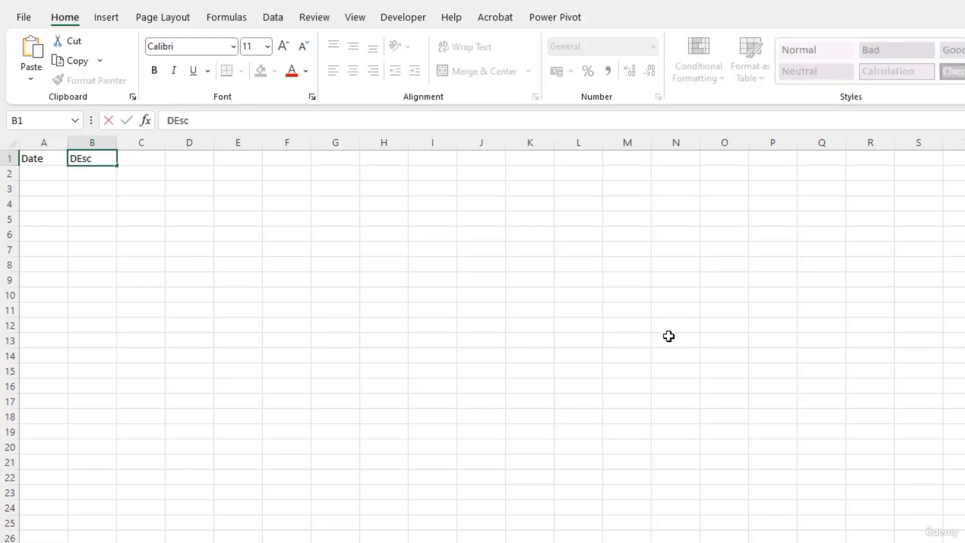
text(ription)
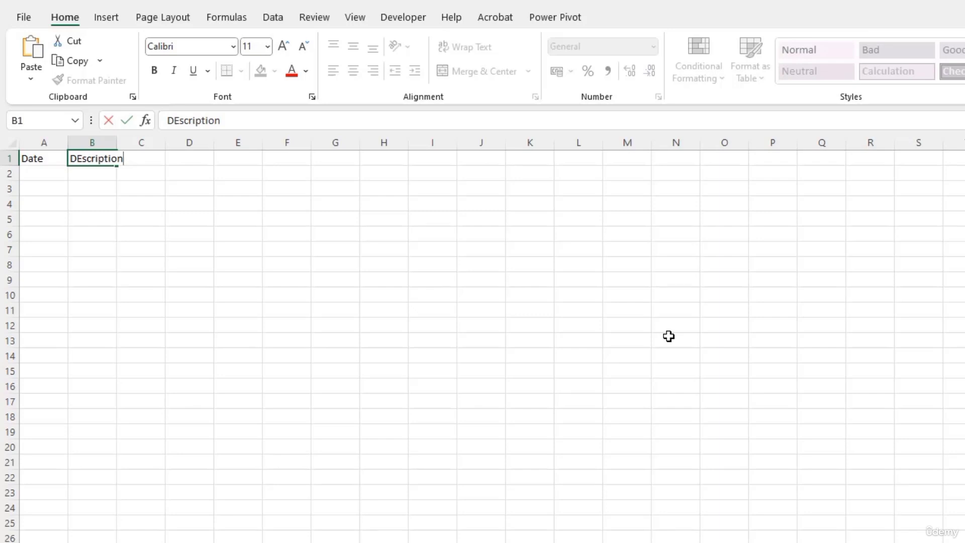
key(Tab)
text(Ex)
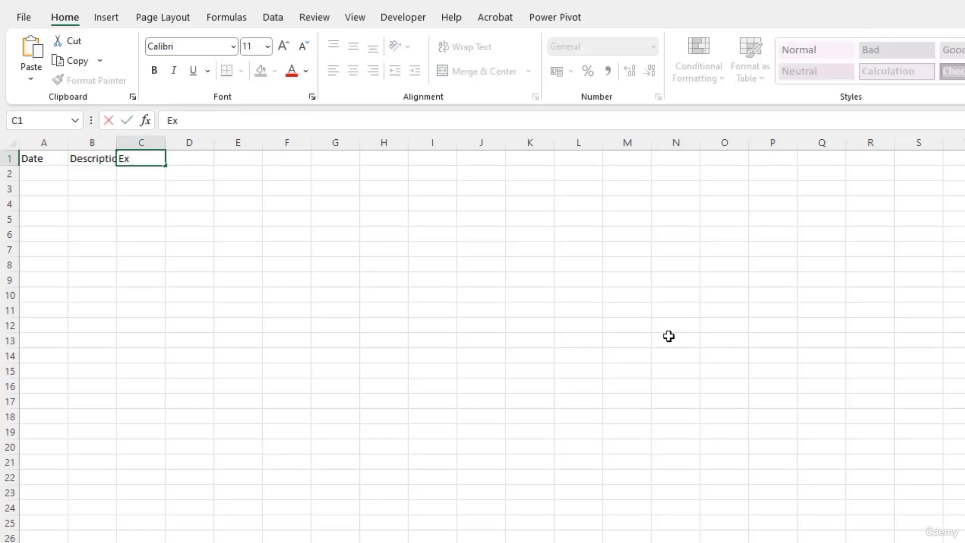
text(pense Type)
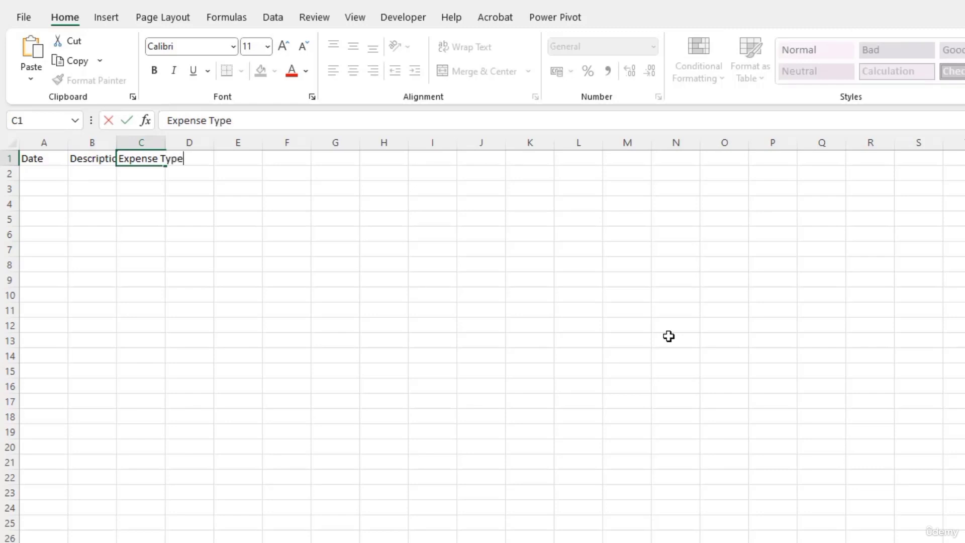
key(Tab)
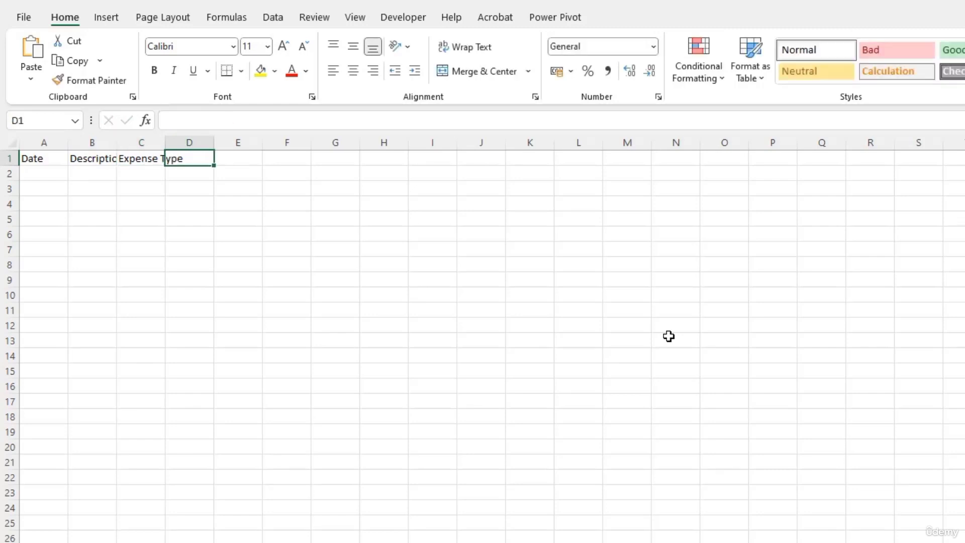
text(amount)
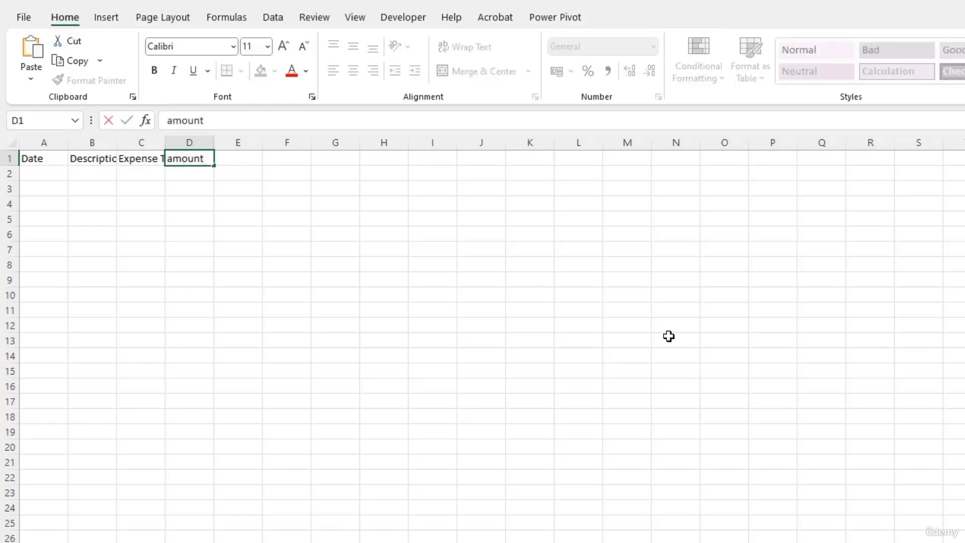
key(Return)
Step: Correct the D1 heading to a capitalised 'Amount'
key(Up)
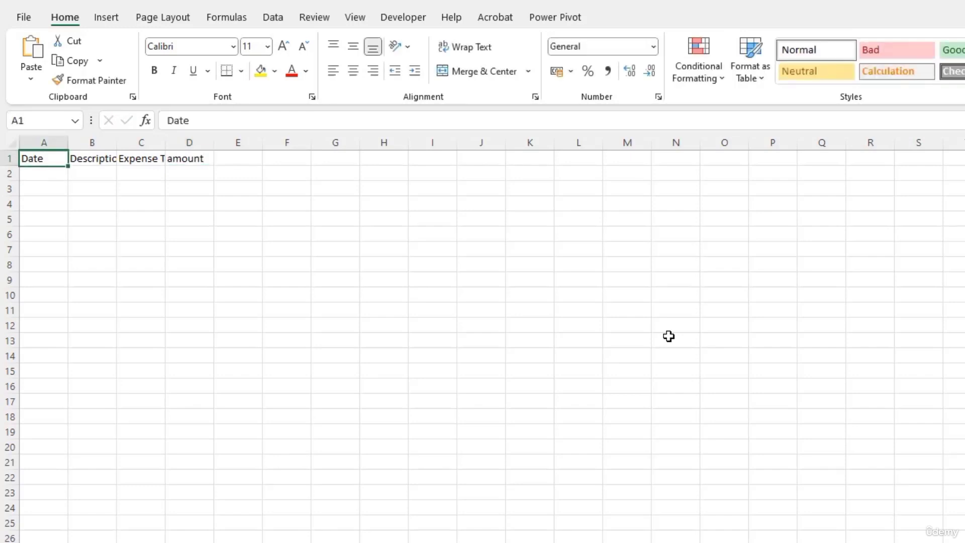
key(Right)
key(Right)
key(Right)
key(Down)
key(Up)
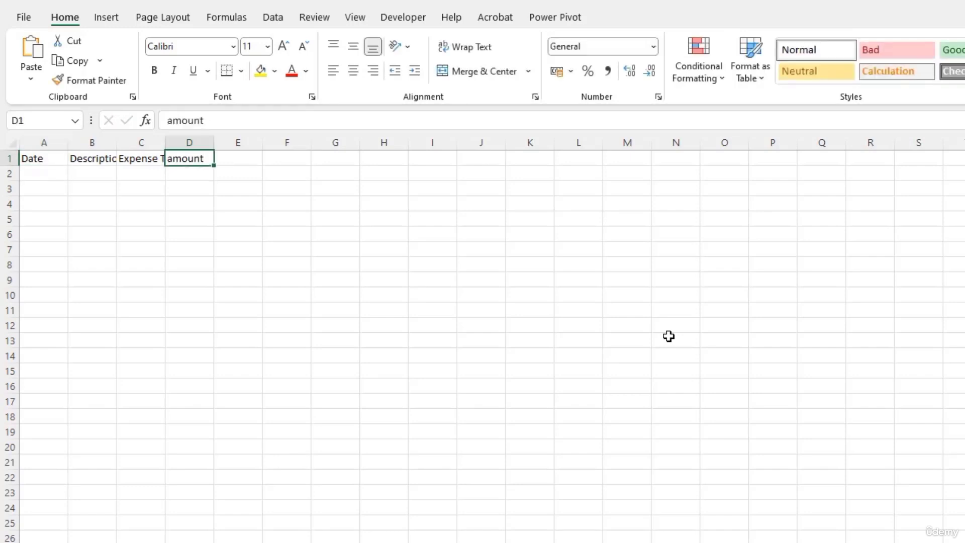
key(F2)
key(Home)
key(Delete)
text(A)
key(Return)
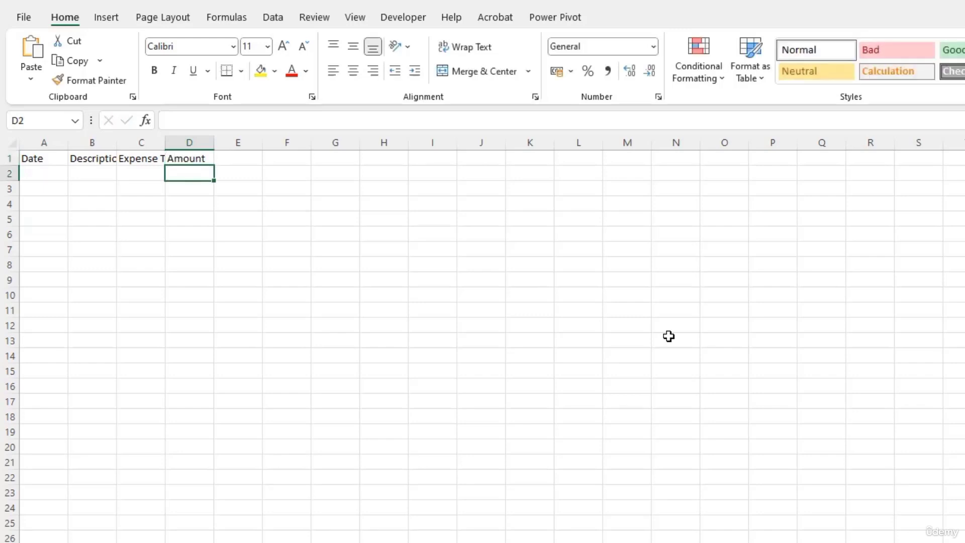
Step: AutoFit columns B and C, and make the A1:D1 headers bold with a light gray fill
double_click(165, 146)
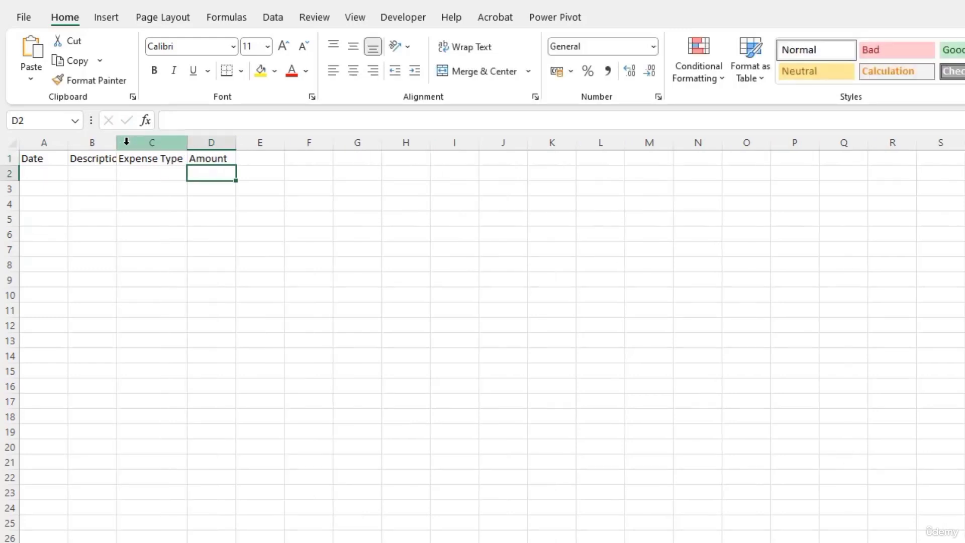
double_click(116, 145)
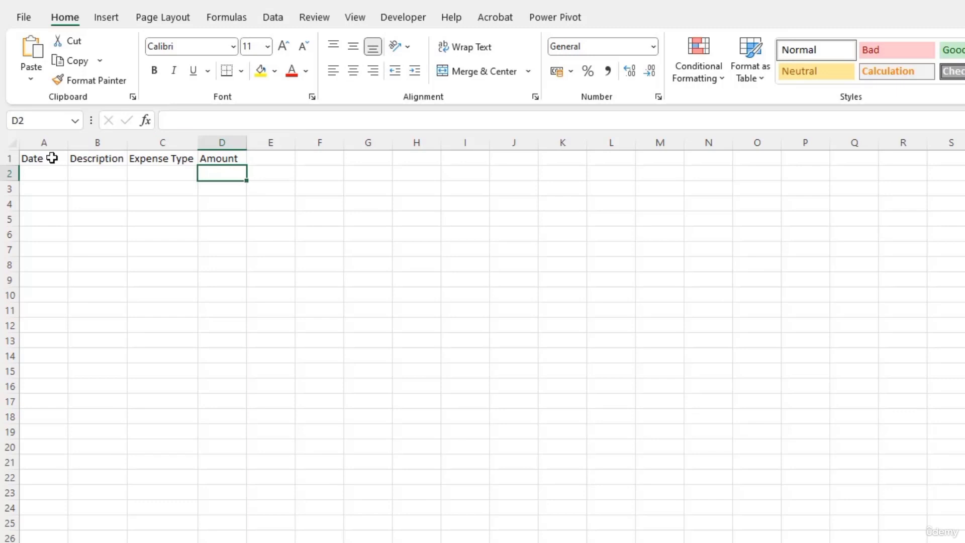
click(35, 157)
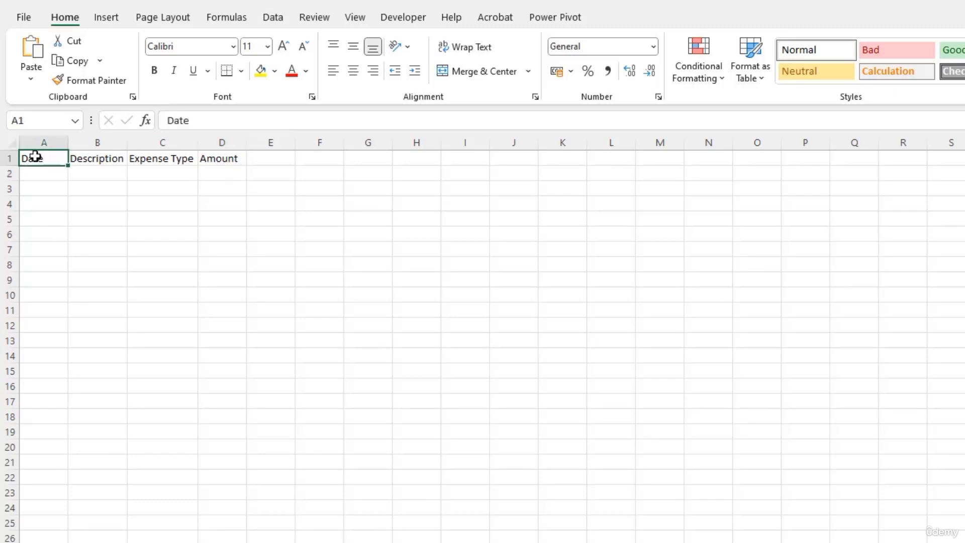
key(ctrl+shift+Right)
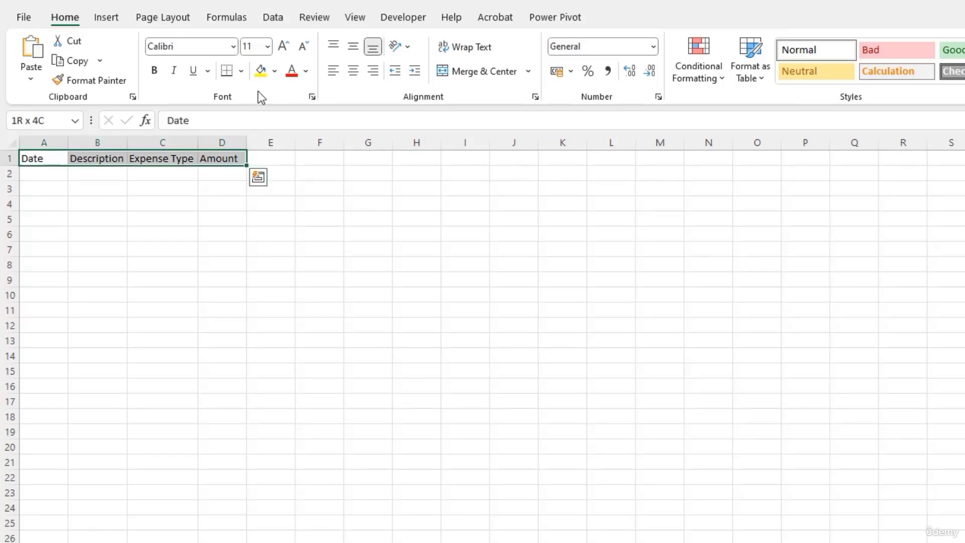
click(152, 74)
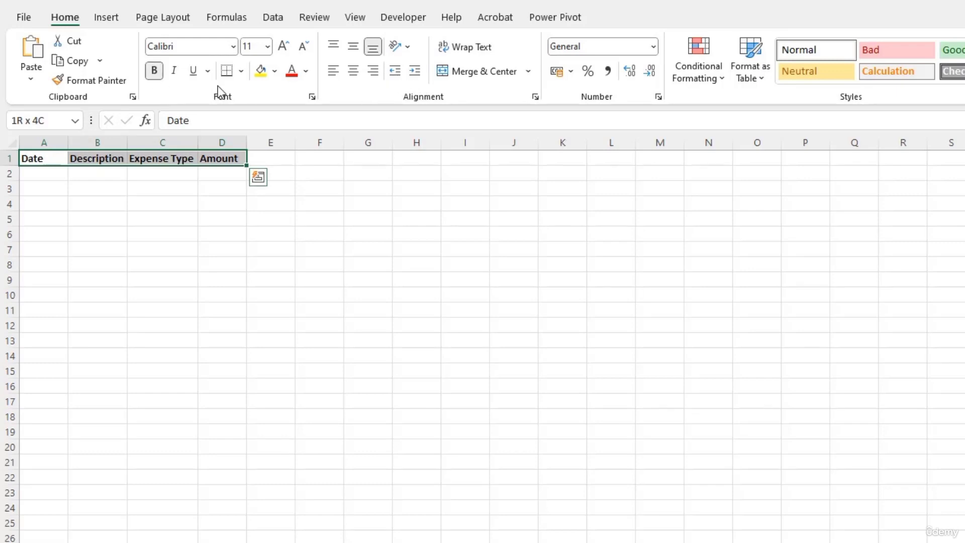
click(274, 71)
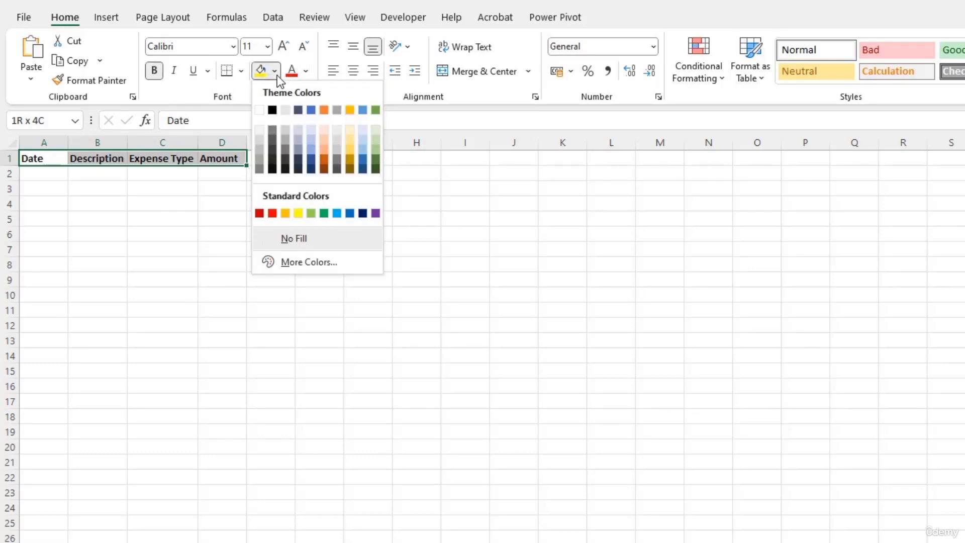
click(287, 131)
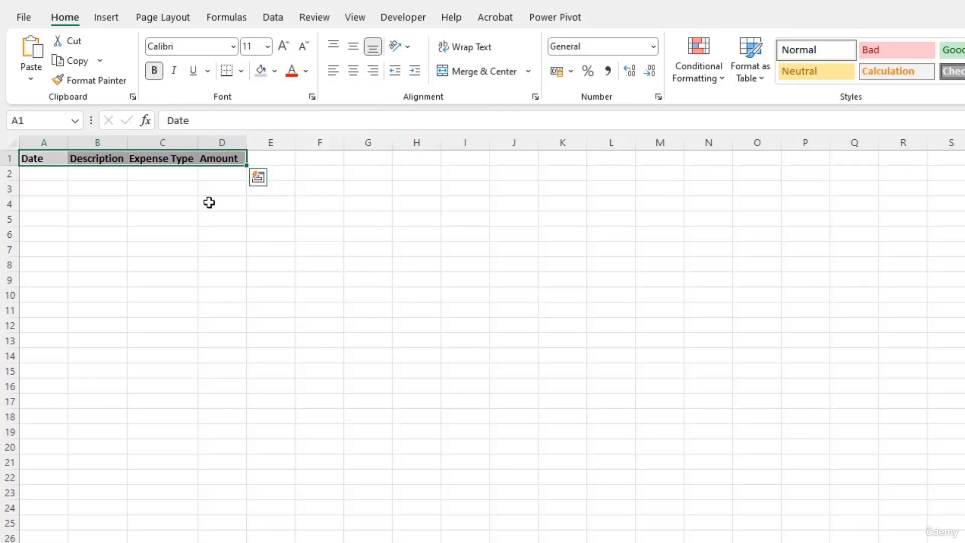
click(165, 212)
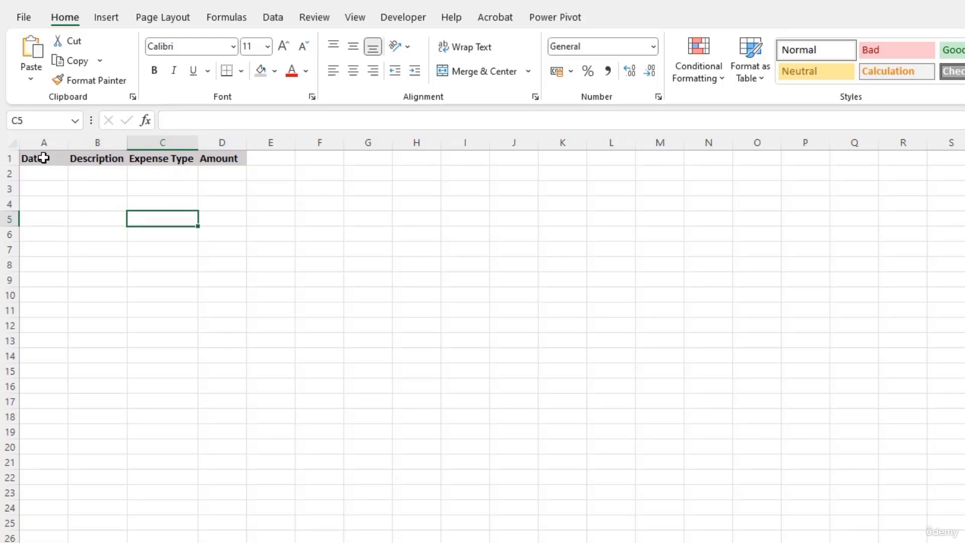
Step: Apply All Borders to the table range A1:D26
drag(43, 142, 241, 146)
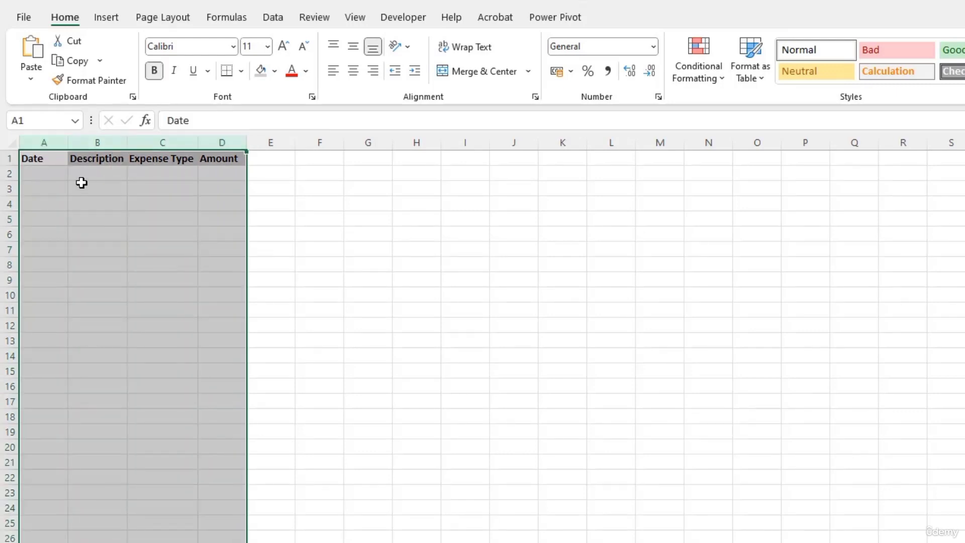
drag(41, 166, 231, 541)
scroll(482, 347, up, 3)
click(241, 72)
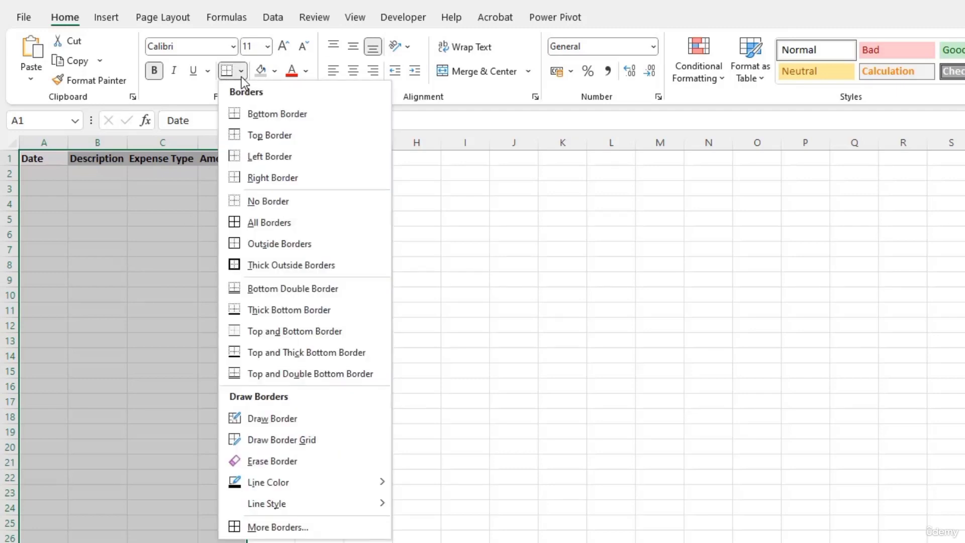
click(272, 224)
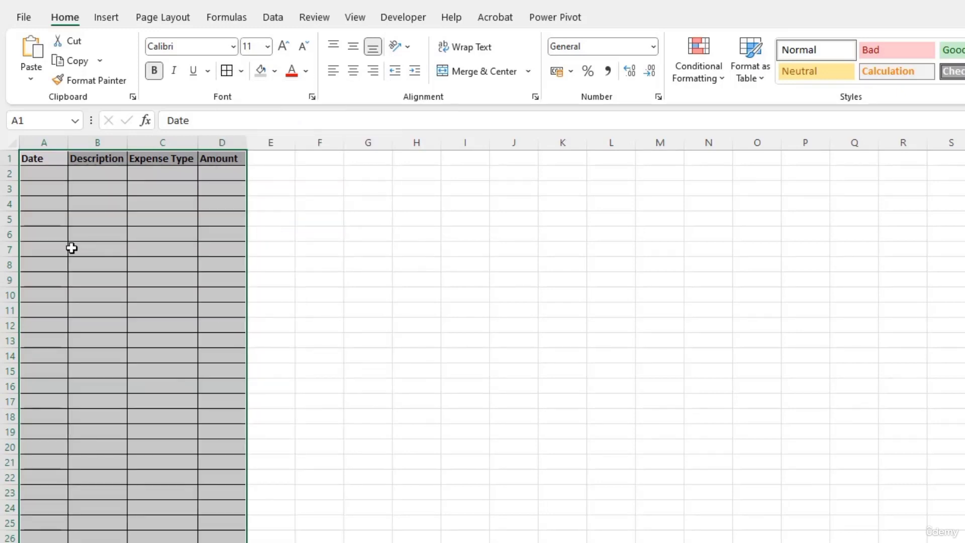
click(58, 225)
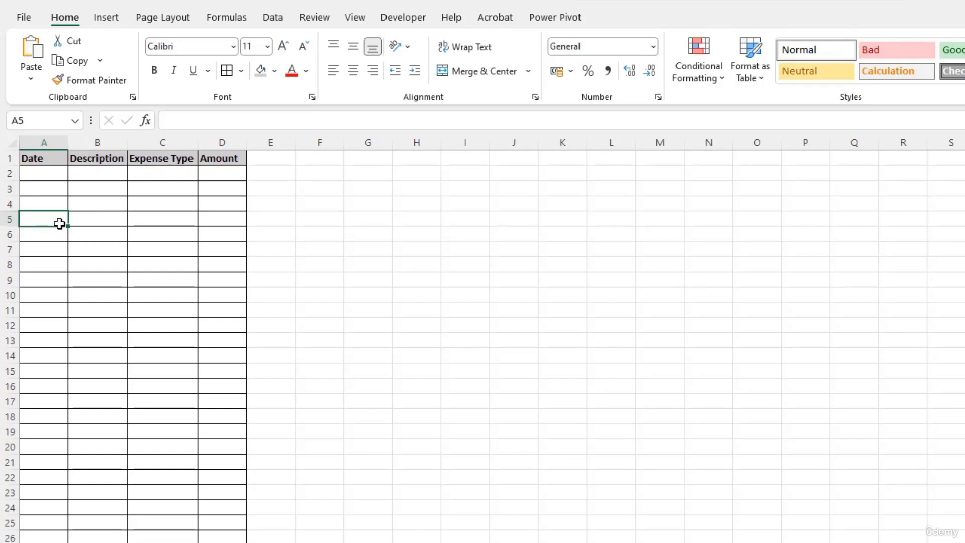
Step: Label cell I5 'Category wise expense'
click(453, 221)
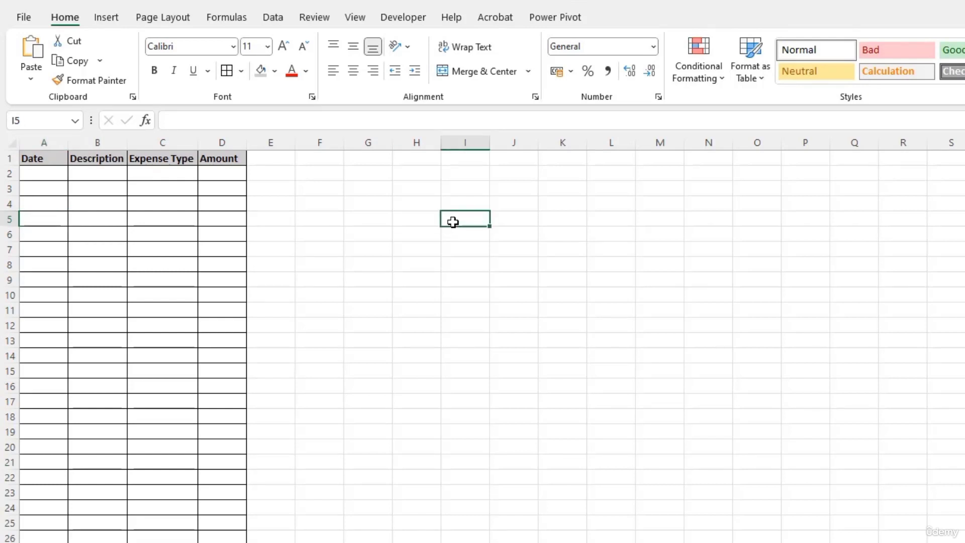
text(Category wise expense)
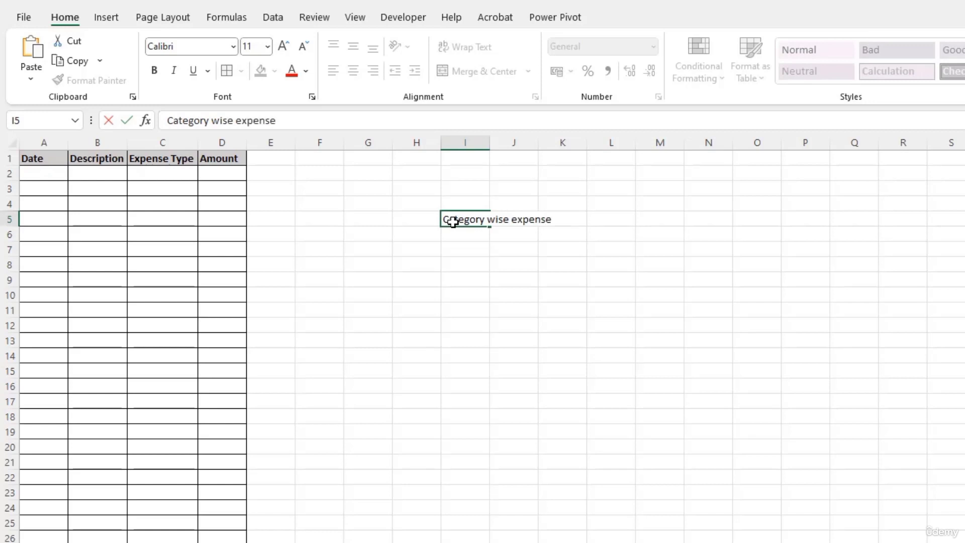
key(Return)
Step: List the categories Home, Kids, Grocery, Electricity and Miscellaneous down column I from I7
click(480, 252)
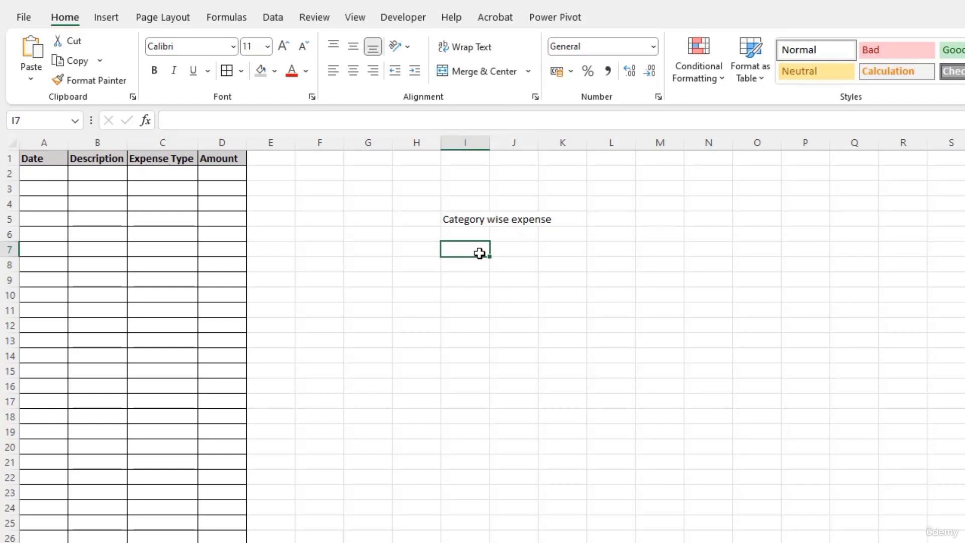
text(Home)
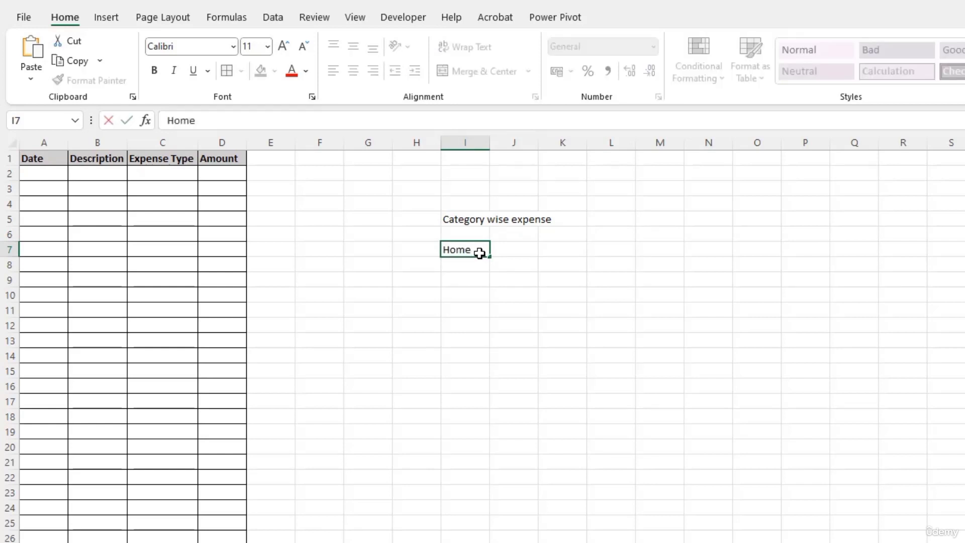
key(Return)
text(Kids)
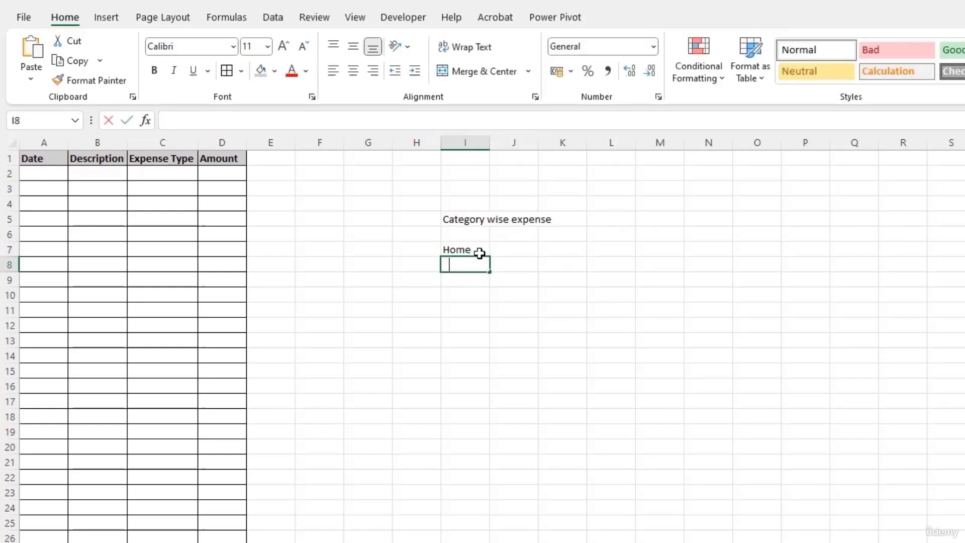
key(Return)
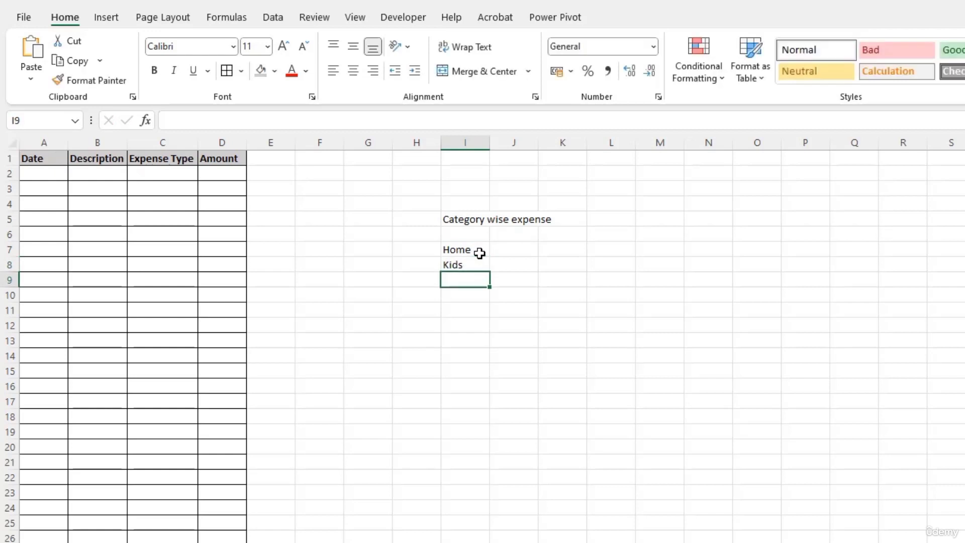
text(Grocery)
key(Return)
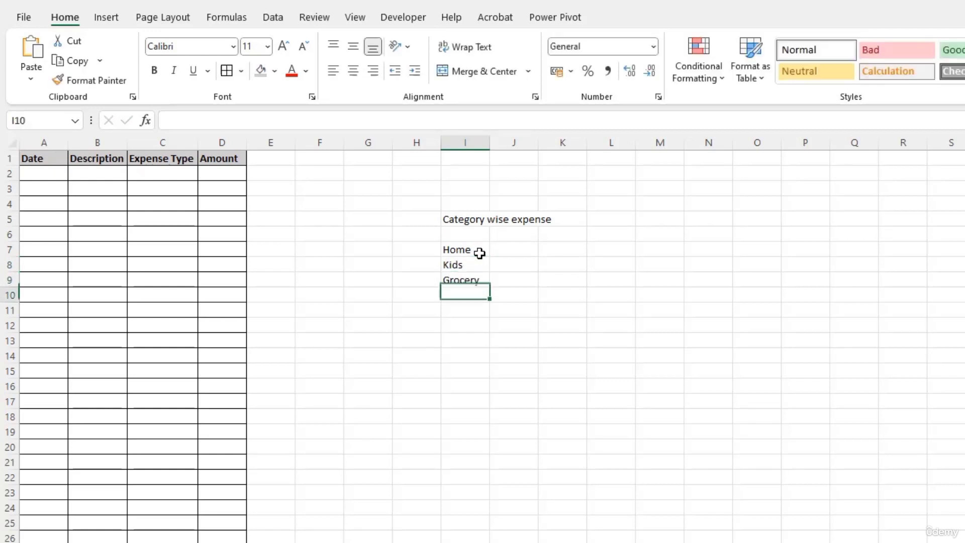
text(Elec)
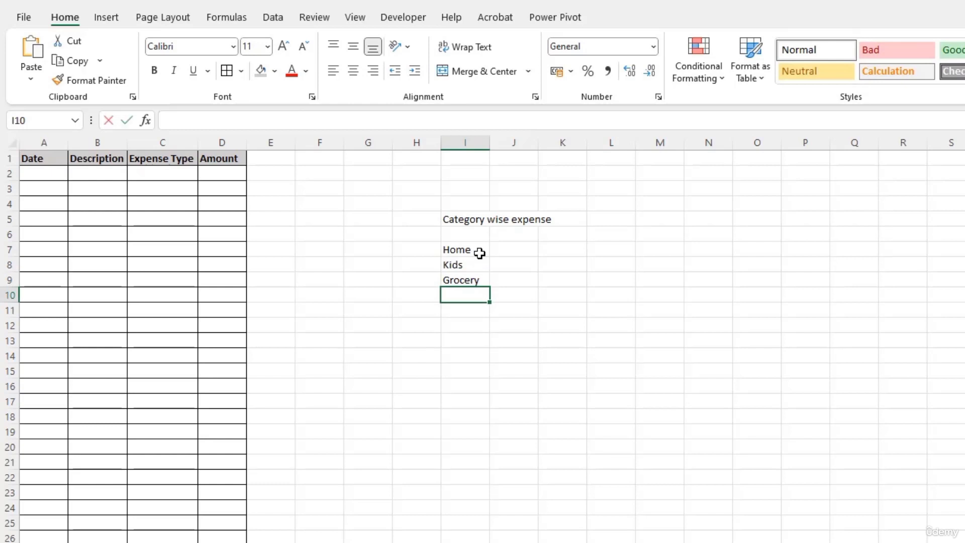
text(tricity)
key(Return)
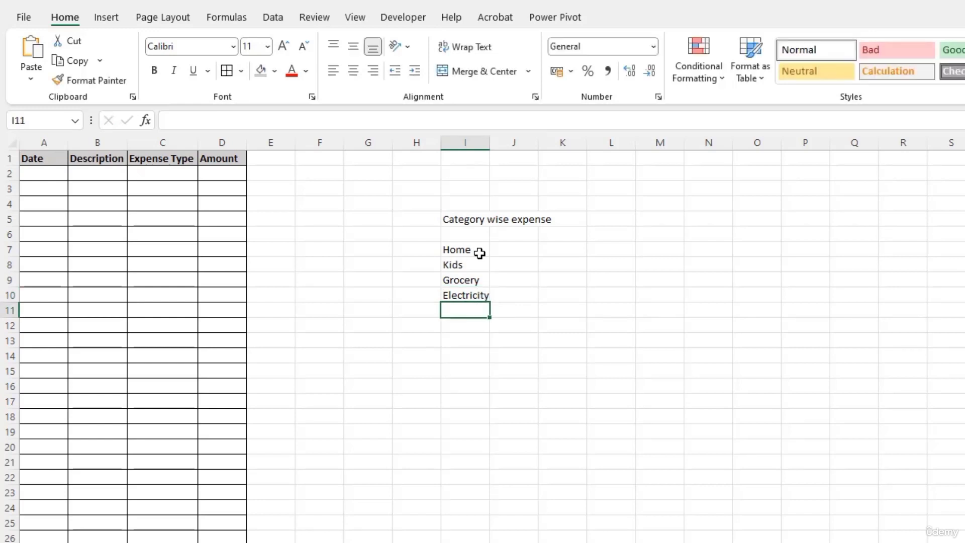
text(Misc)
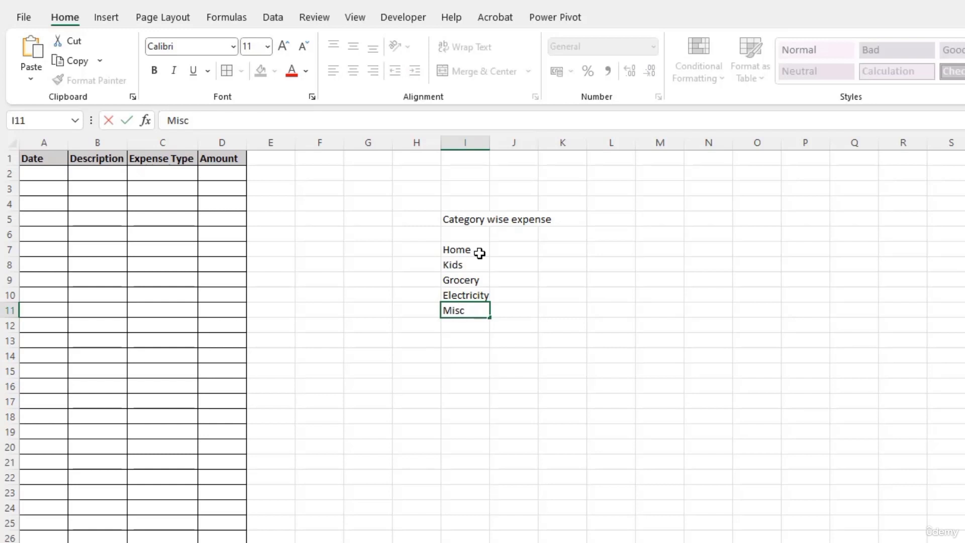
text(ellaneous)
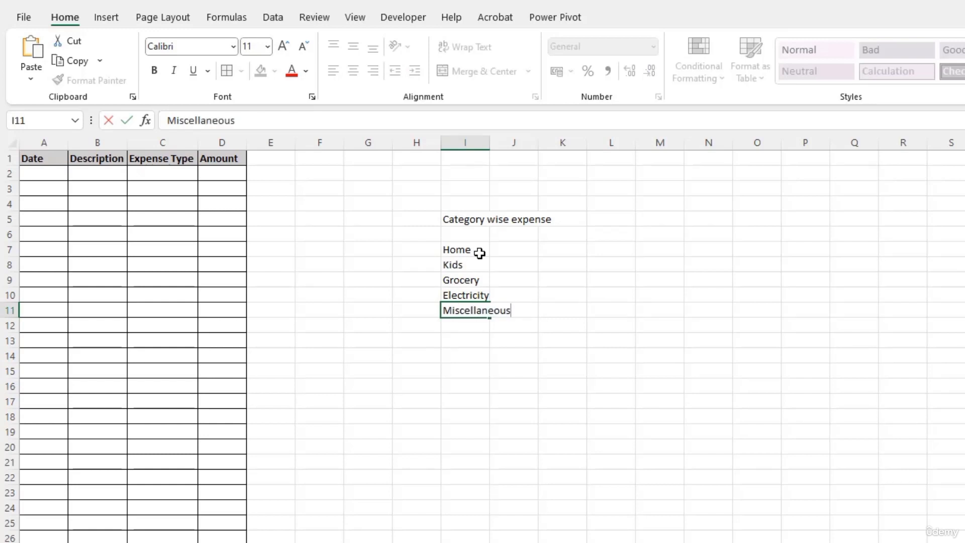
key(Return)
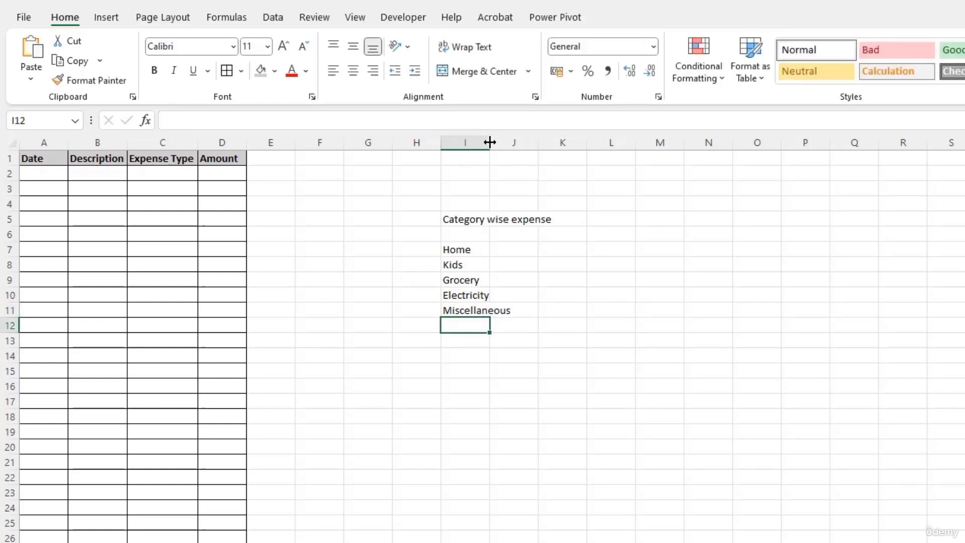
Step: AutoFit column I, rename the I5 heading to Expense Type, and select C2
double_click(490, 142)
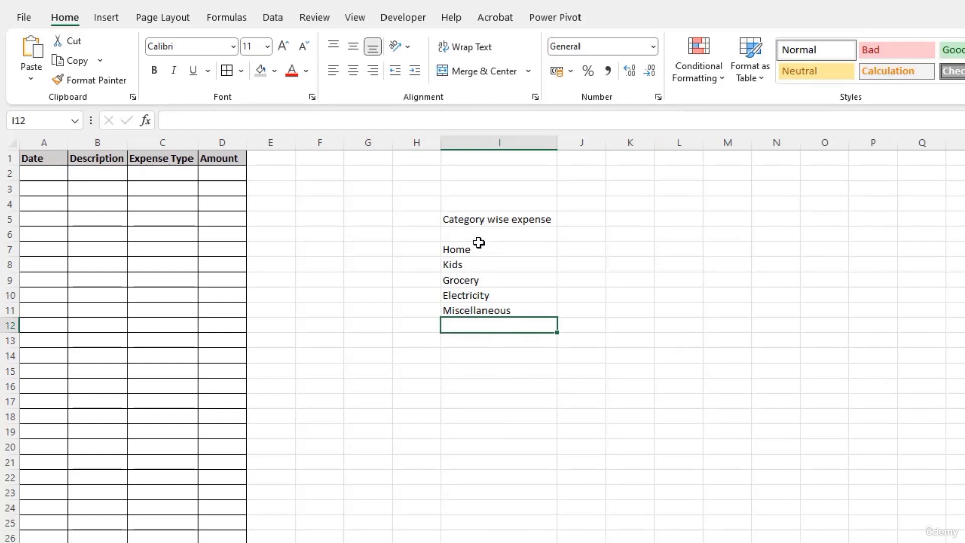
click(478, 222)
text(Expense)
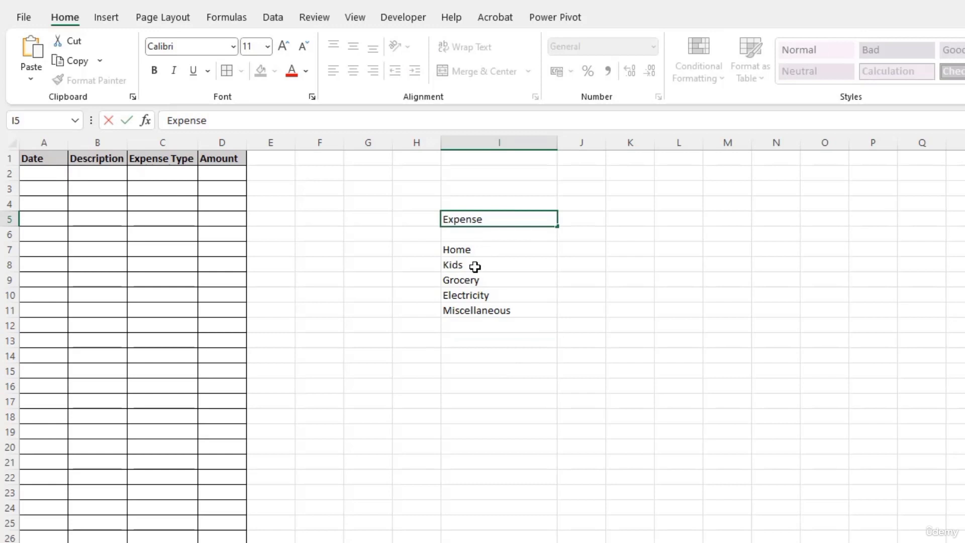
text( Type)
key(Return)
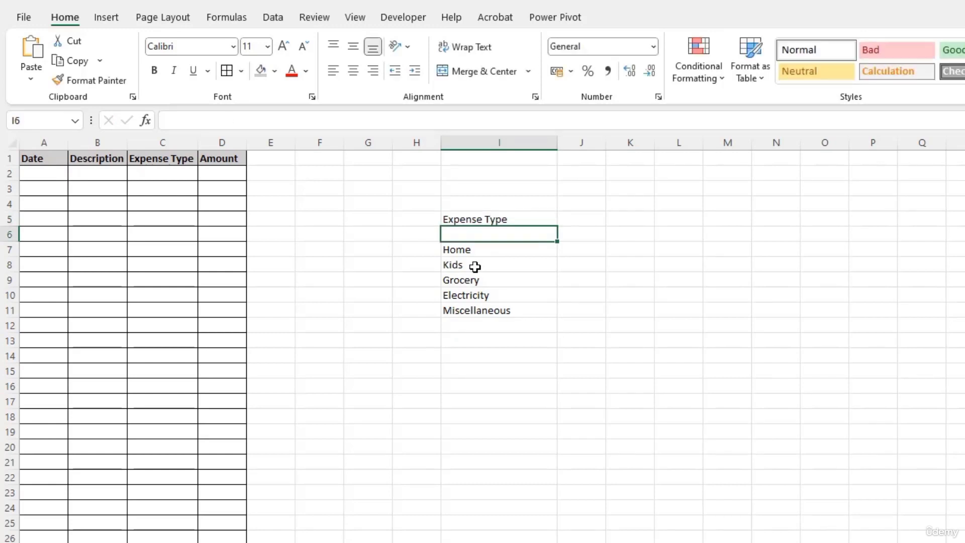
click(155, 173)
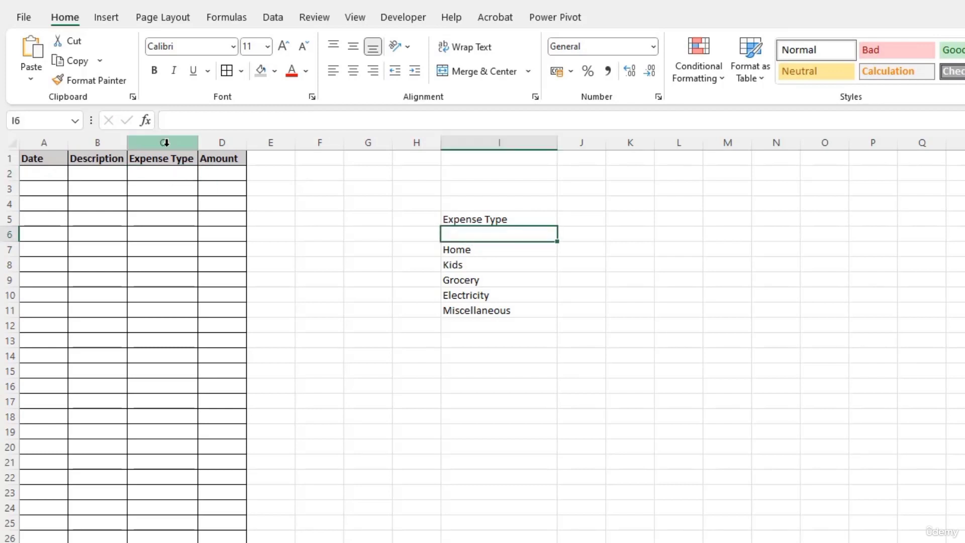
click(155, 174)
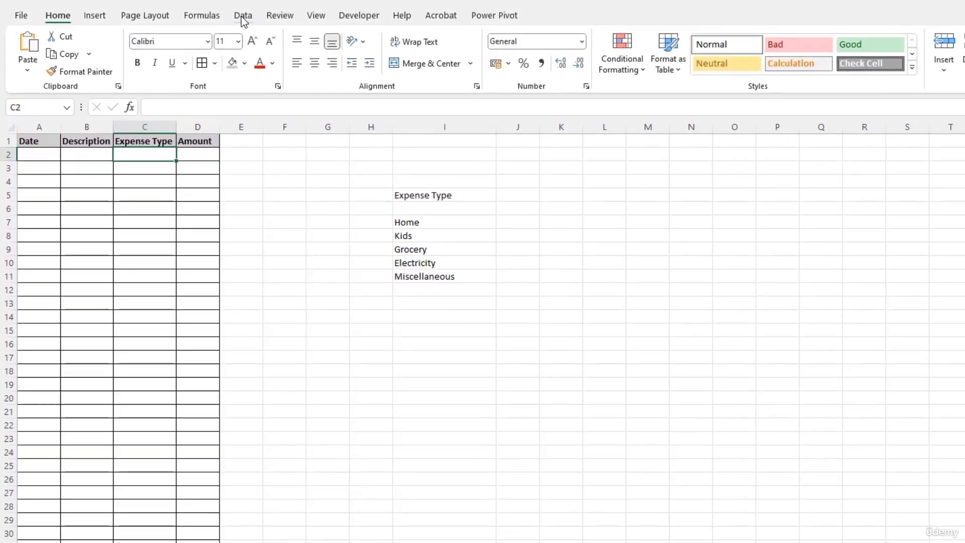
Step: Apply List data validation to C2 with source range $I$7:$I$11
click(243, 17)
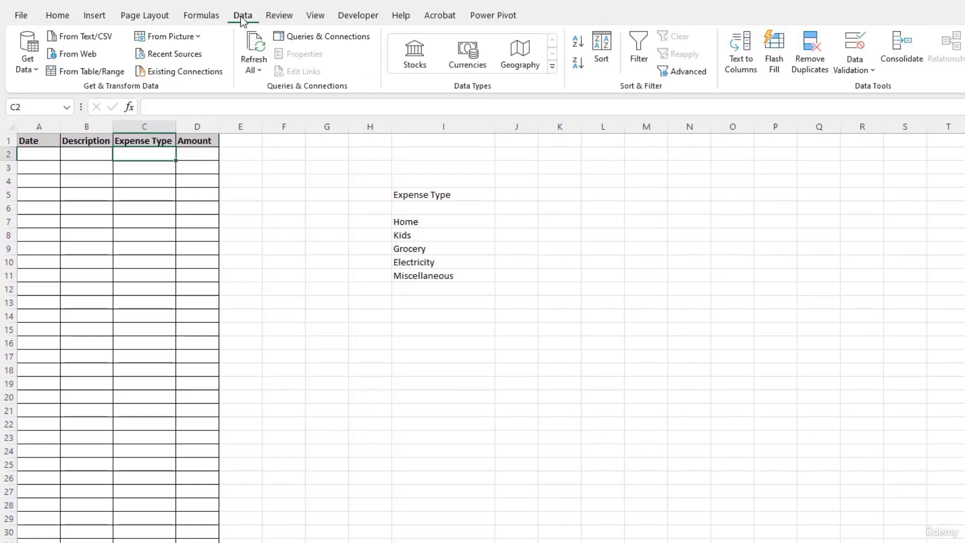
click(867, 75)
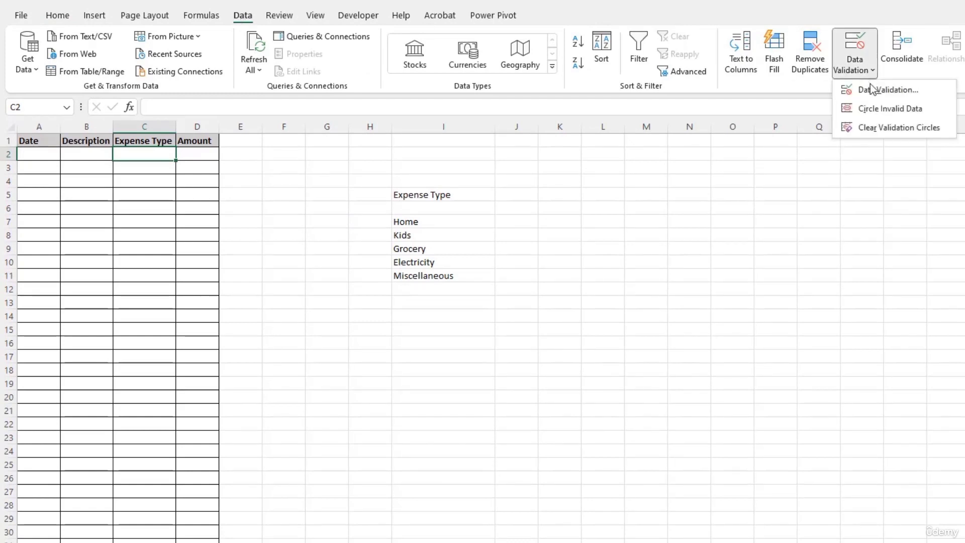
click(875, 91)
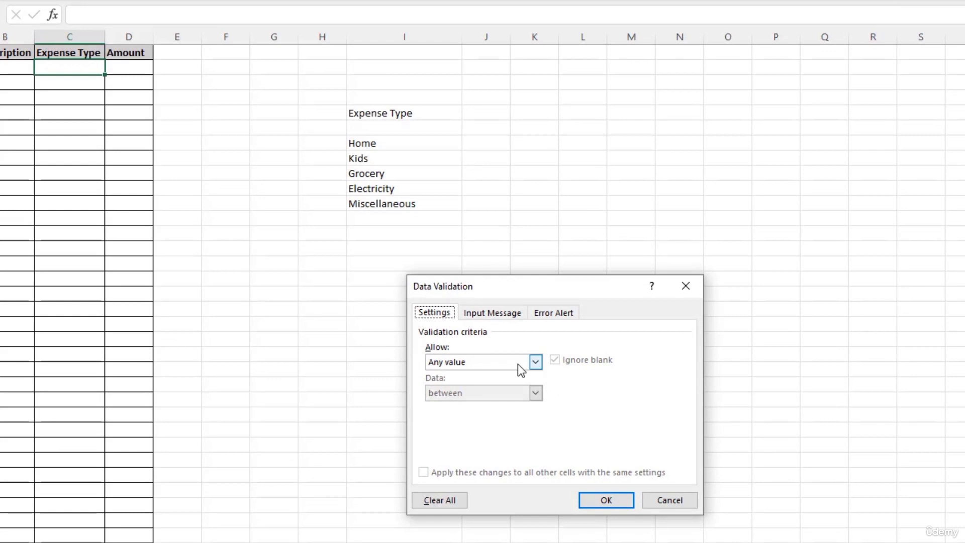
click(536, 361)
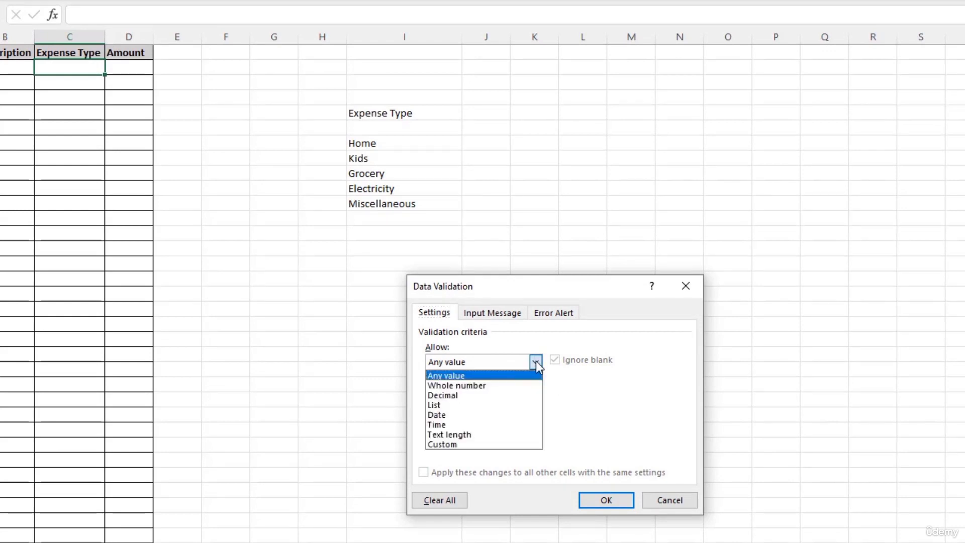
click(446, 406)
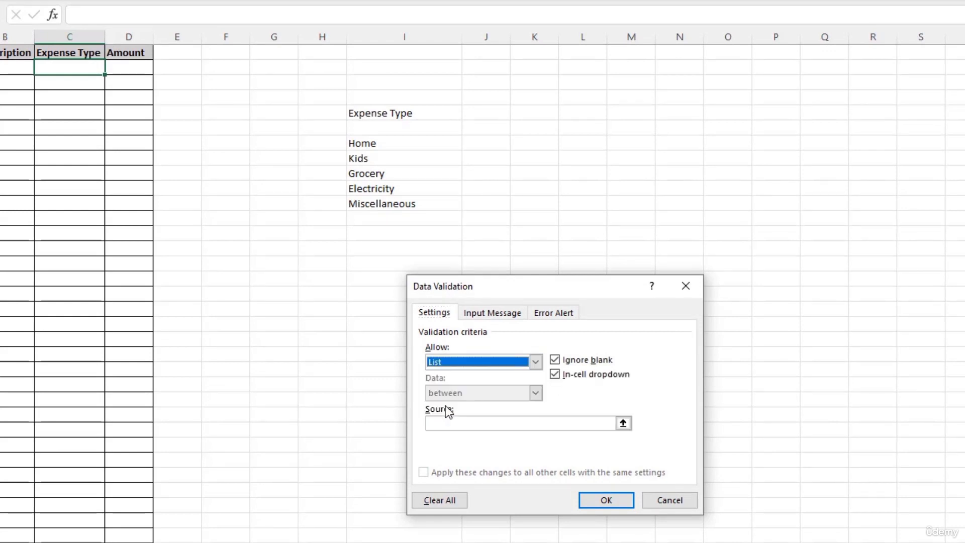
click(623, 423)
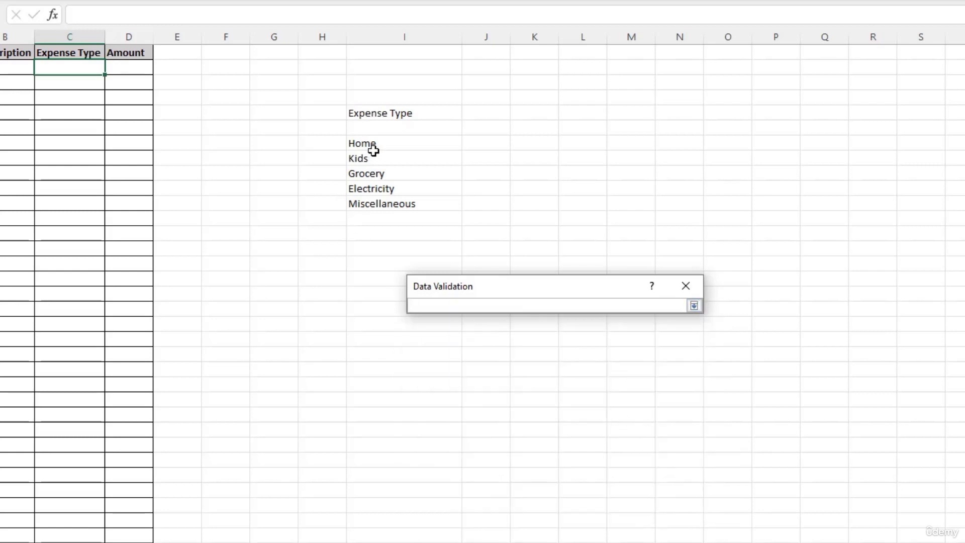
drag(377, 144, 385, 206)
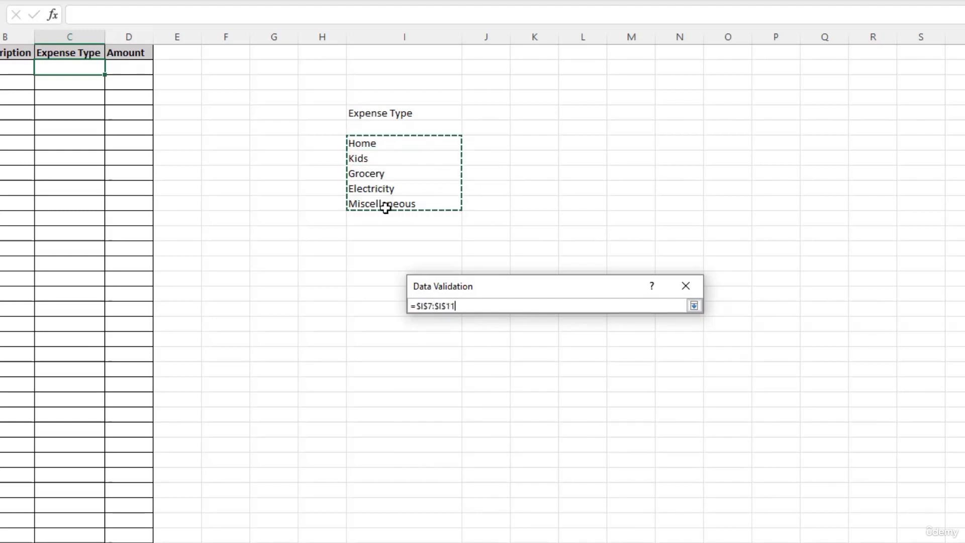
click(694, 305)
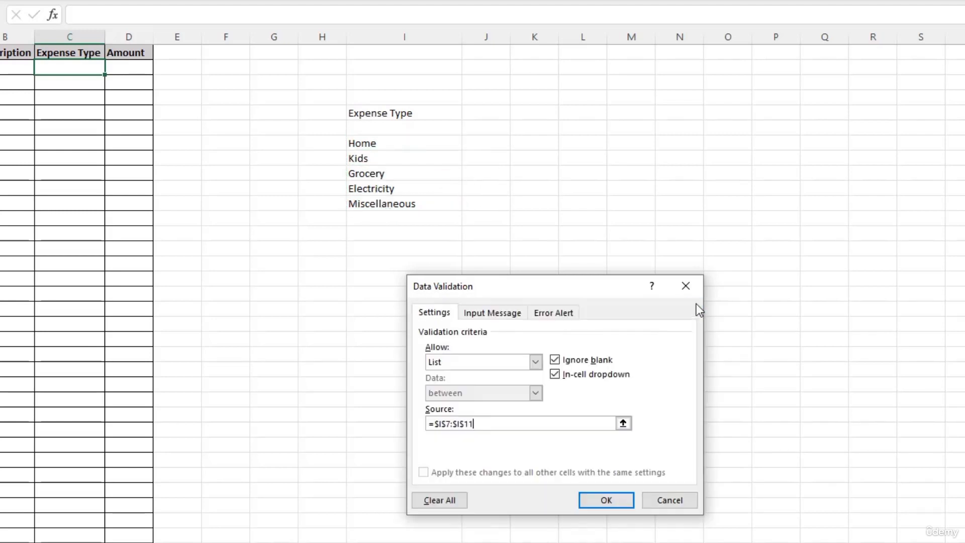
click(610, 505)
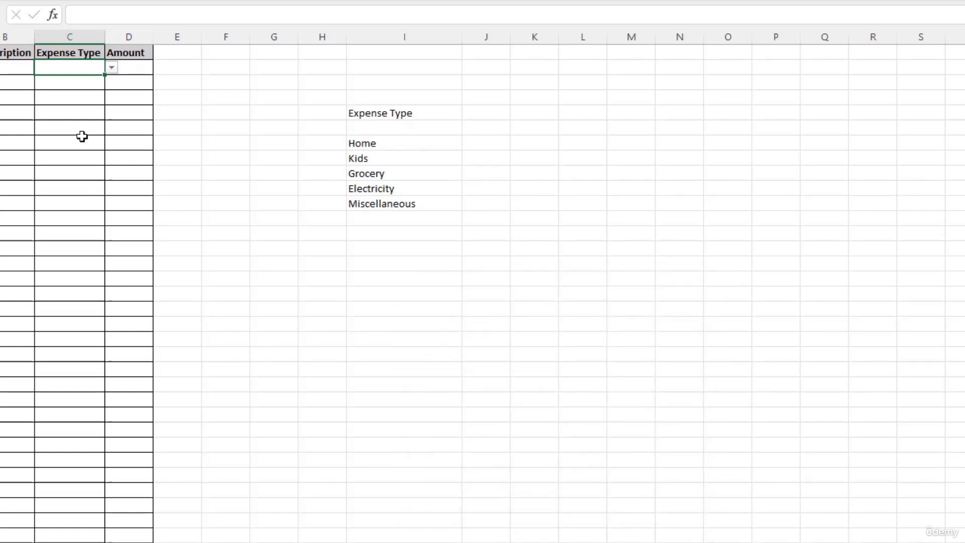
Step: Test C2's category dropdown and close it without choosing a value
click(112, 69)
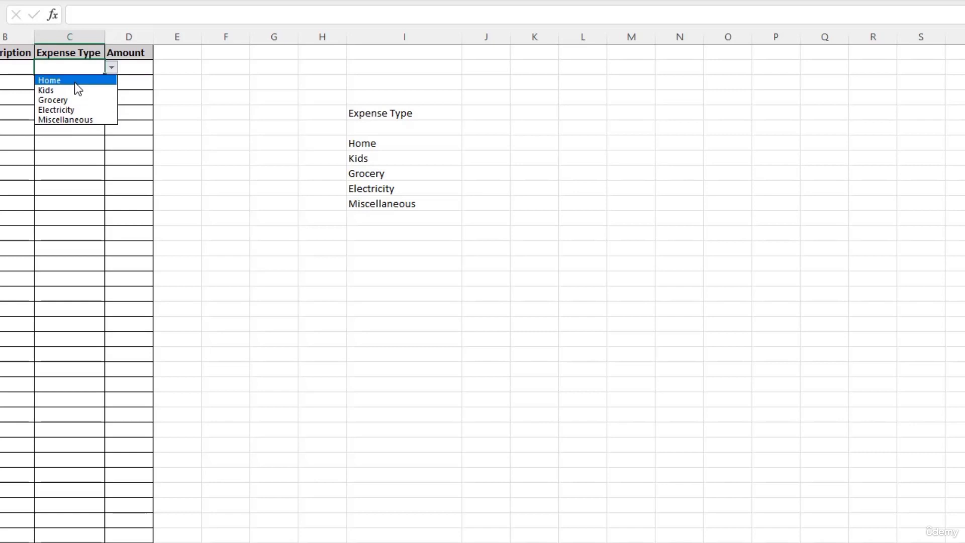
click(391, 202)
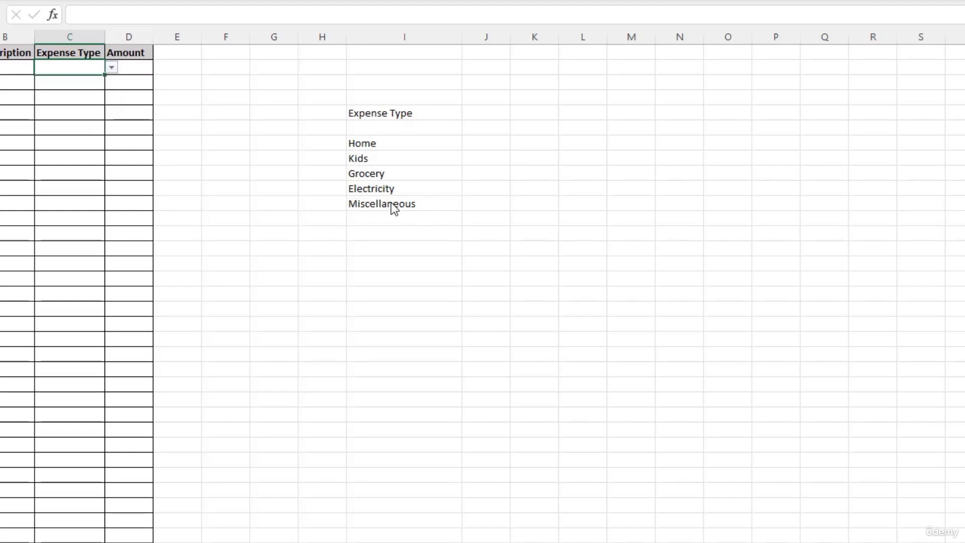
click(391, 207)
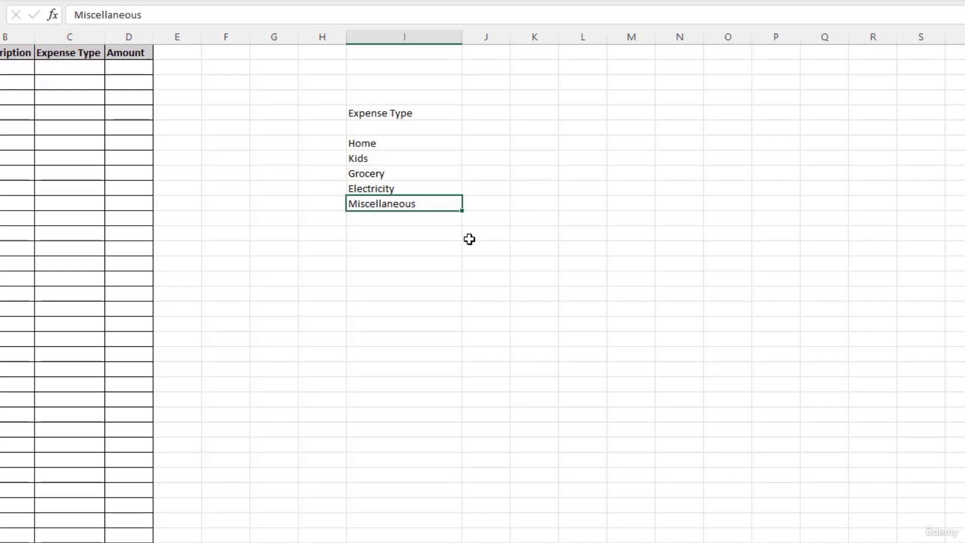
click(97, 67)
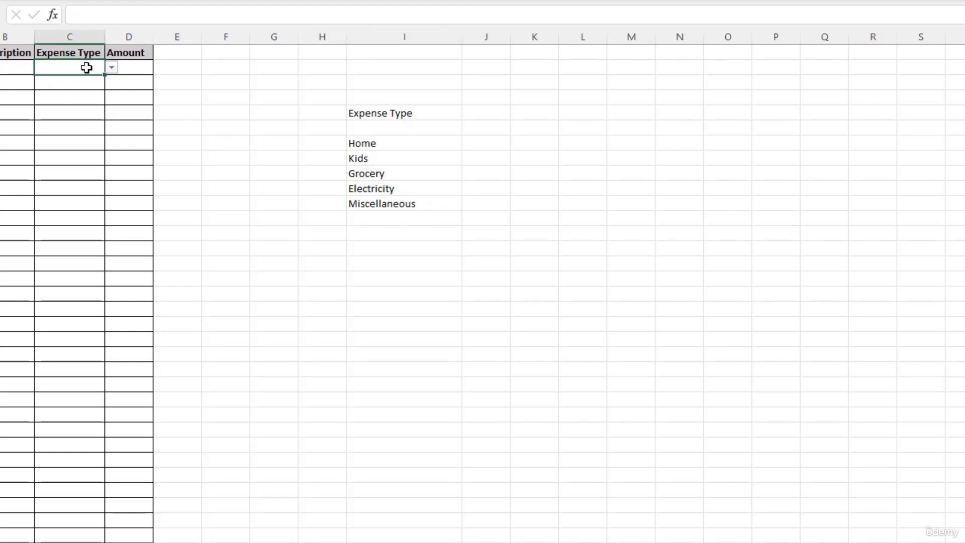
Step: Rename the Kids category to School and confirm School appears in C2's dropdown
click(378, 160)
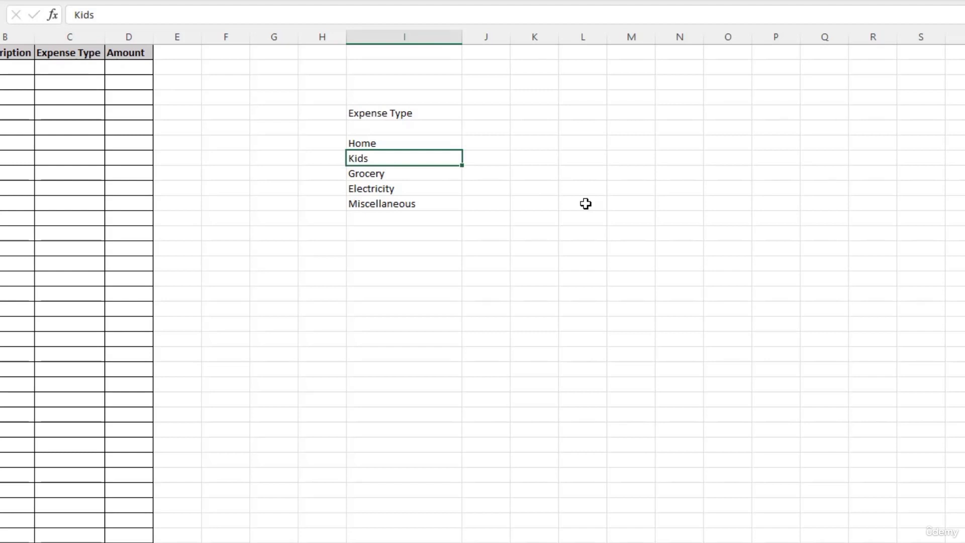
text(School)
key(Return)
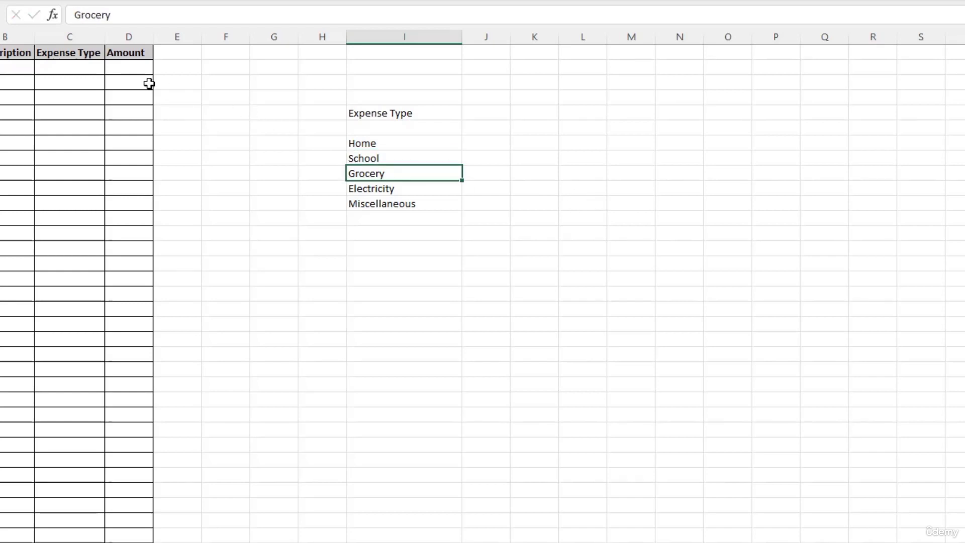
click(95, 65)
click(111, 71)
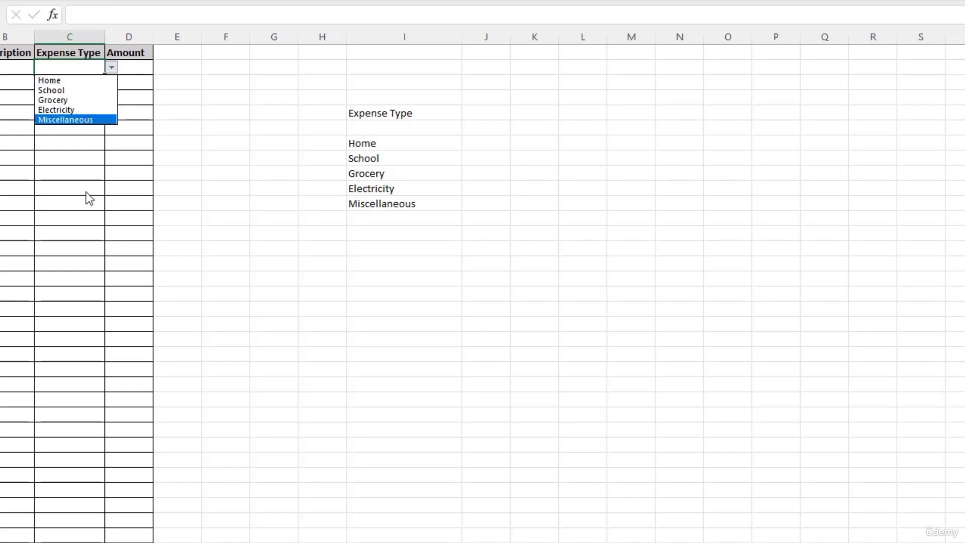
click(193, 92)
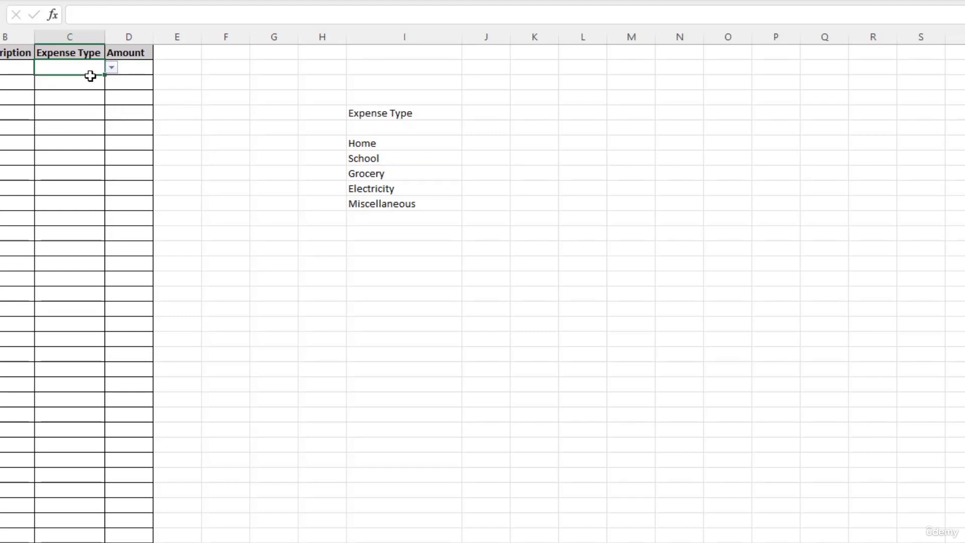
click(472, 142)
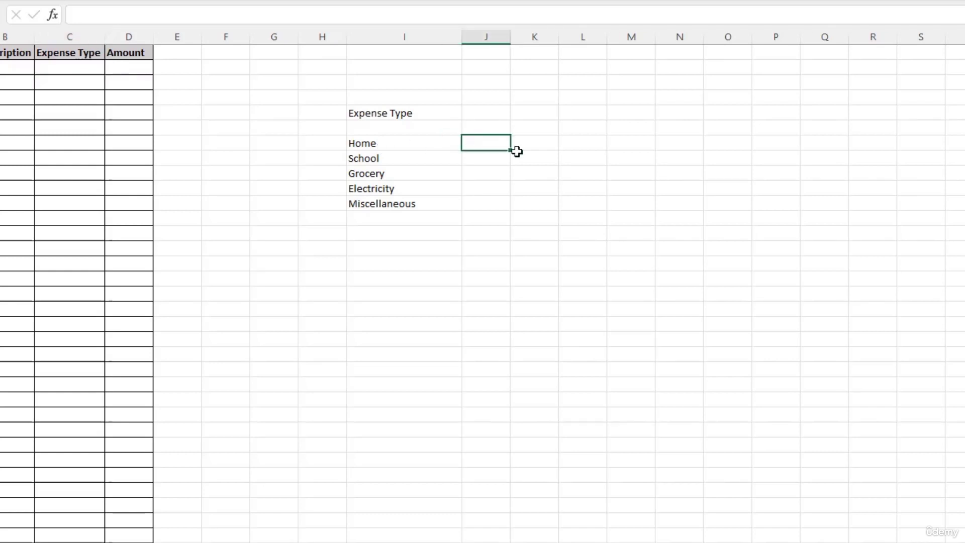
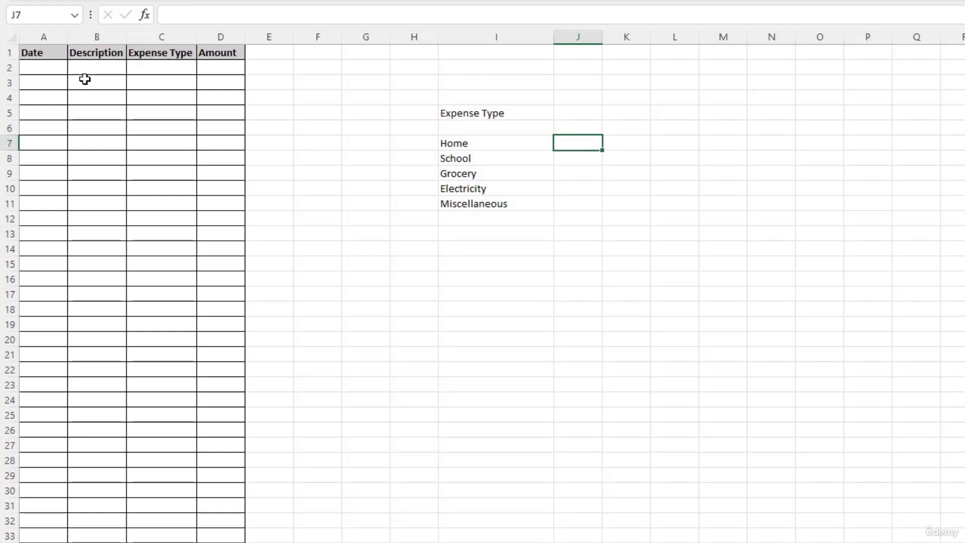
Step: Enter date 01-01-2023 and description Chair in A2:B2, correcting the typo
click(54, 70)
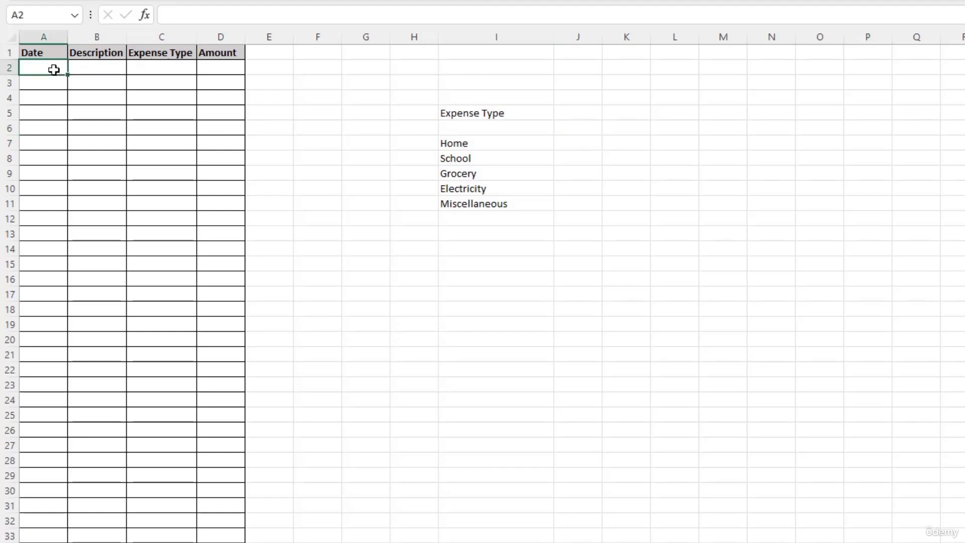
text(01-01)
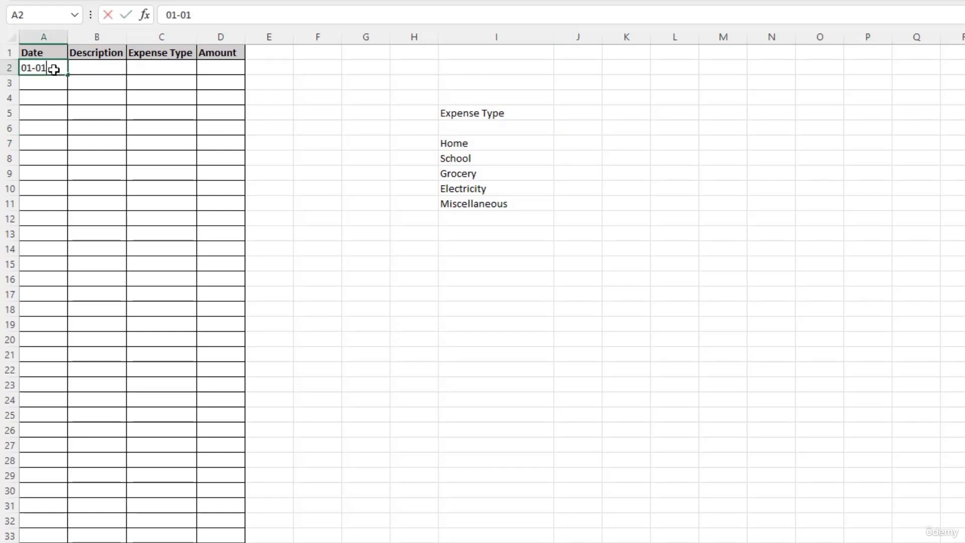
text(-2023)
key(Tab)
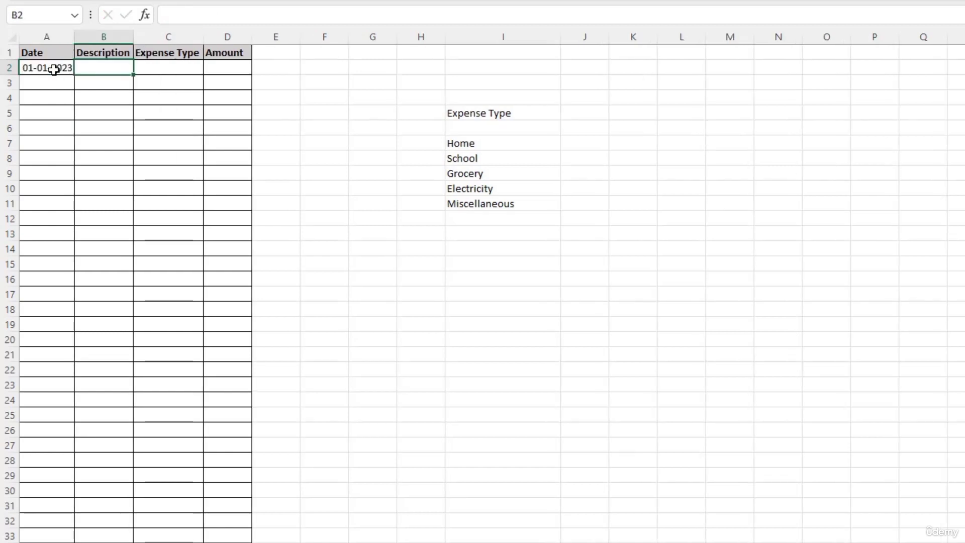
text(Chiar)
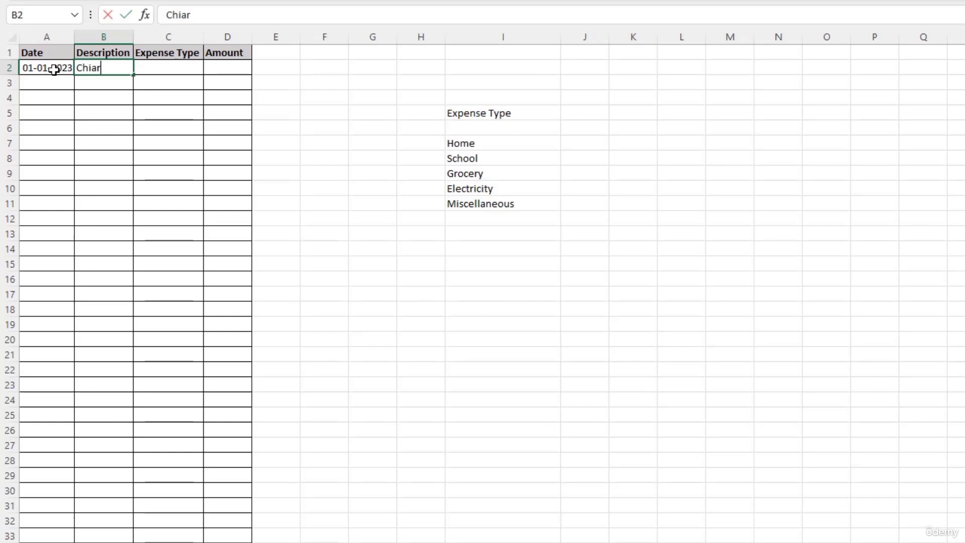
key(BackSpace)
key(BackSpace)
key(BackSpace)
text(air)
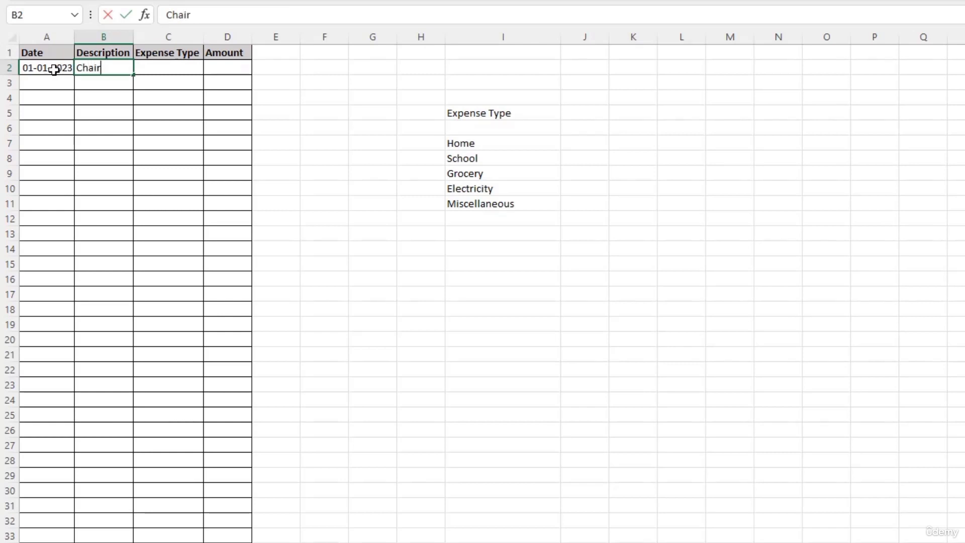
key(Tab)
Step: Set C2's expense type to Home and the D2 amount to 500
click(210, 68)
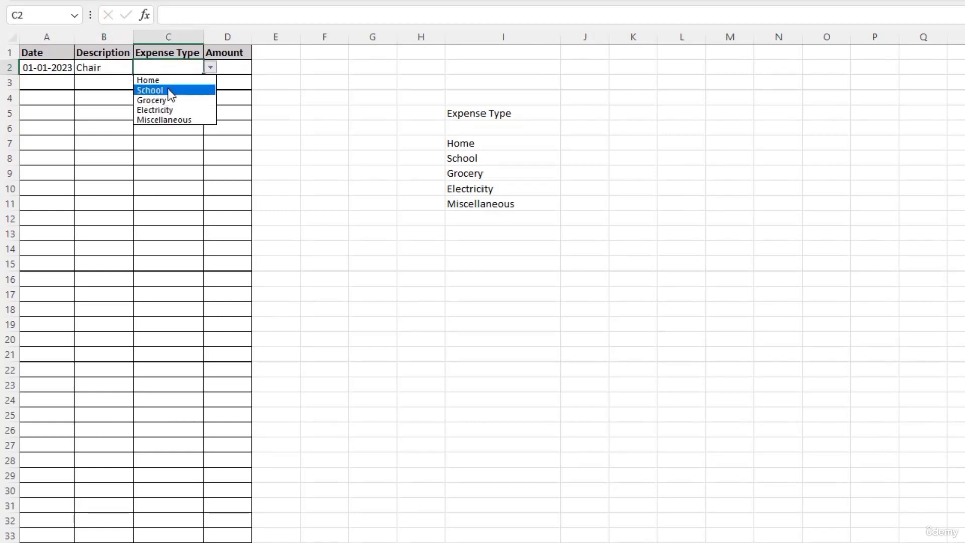
key(Up)
key(Return)
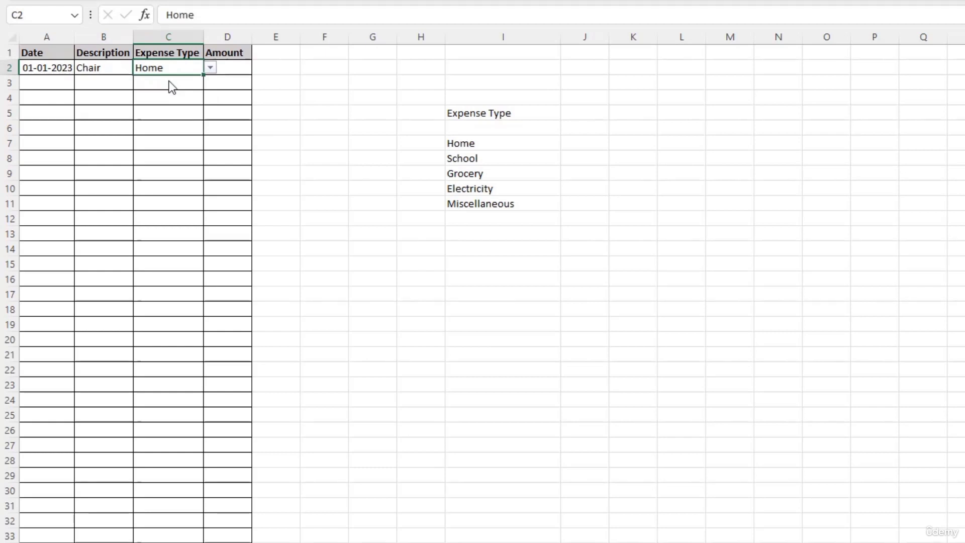
click(226, 71)
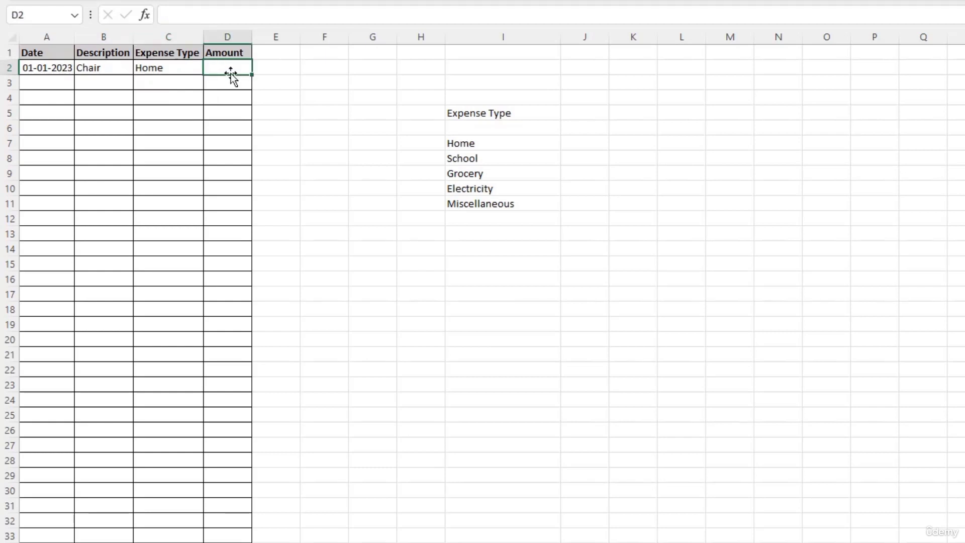
text(500)
key(Return)
Step: Start row 3 with date 01-02-2023 and description Vegetables
click(48, 83)
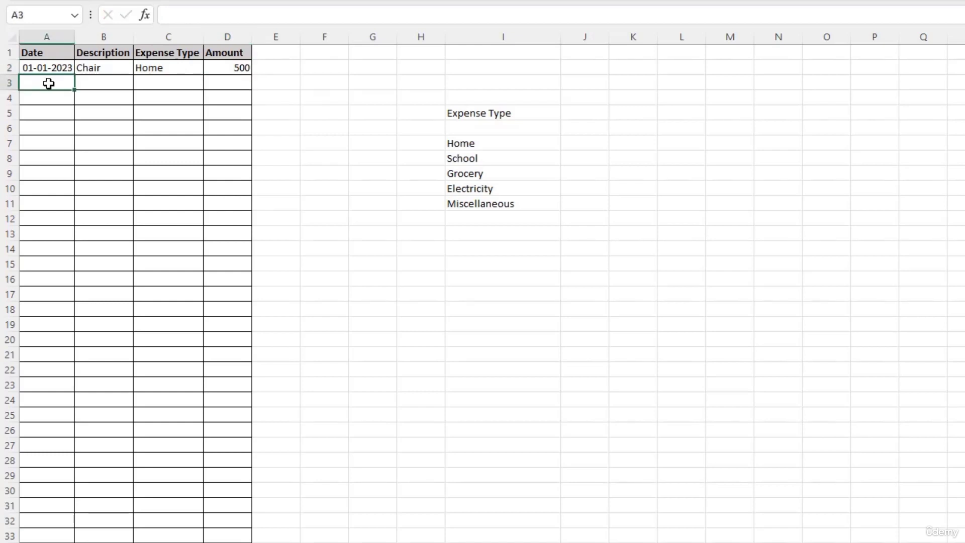
text(01-02-2023)
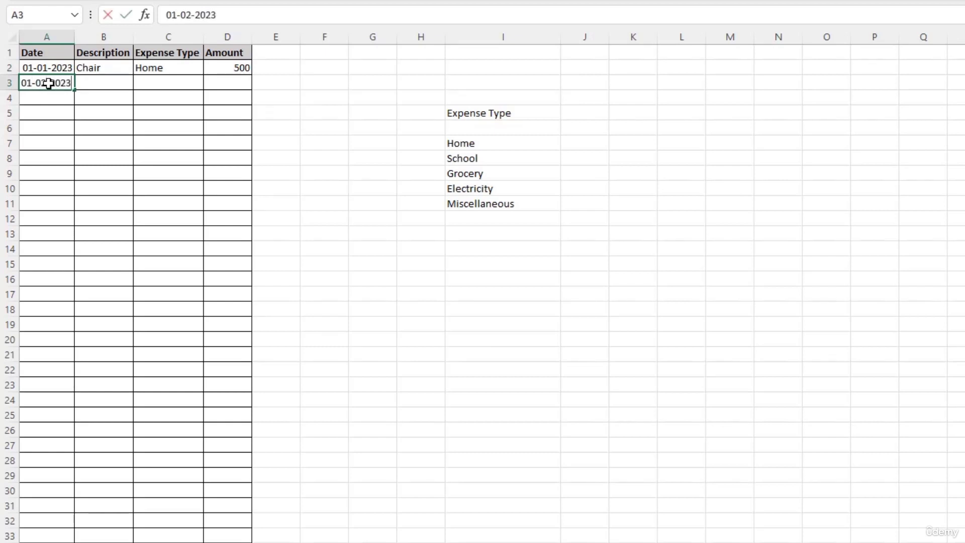
key(Tab)
text(Vege)
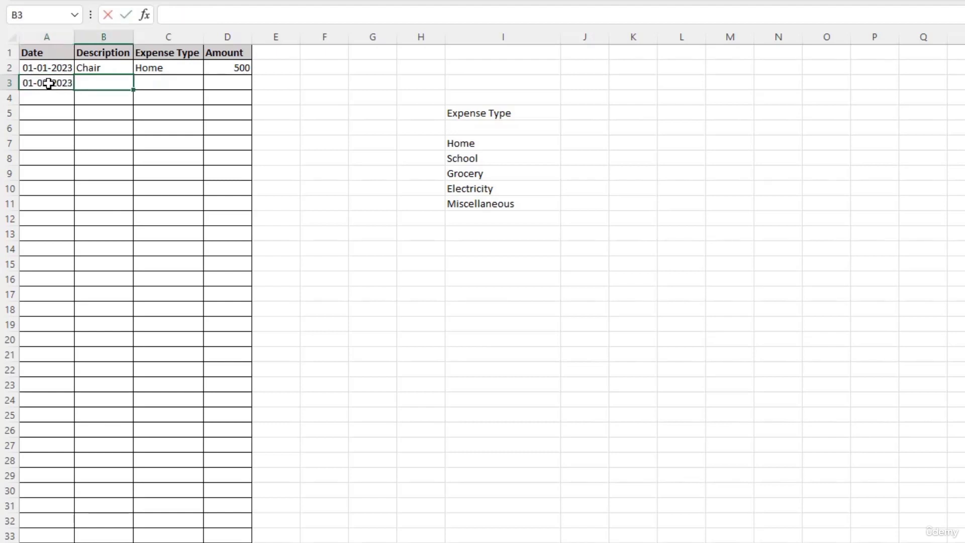
text(tab)
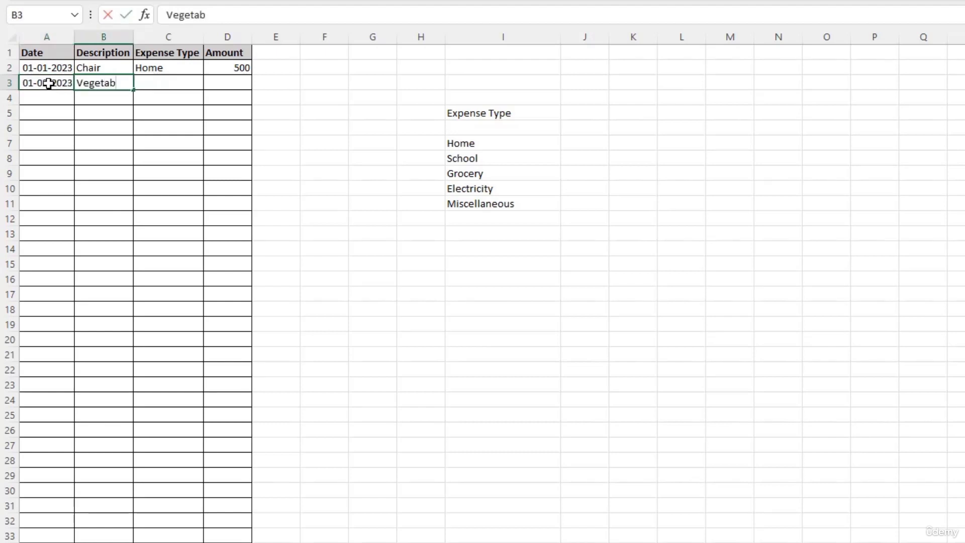
text(les)
key(Tab)
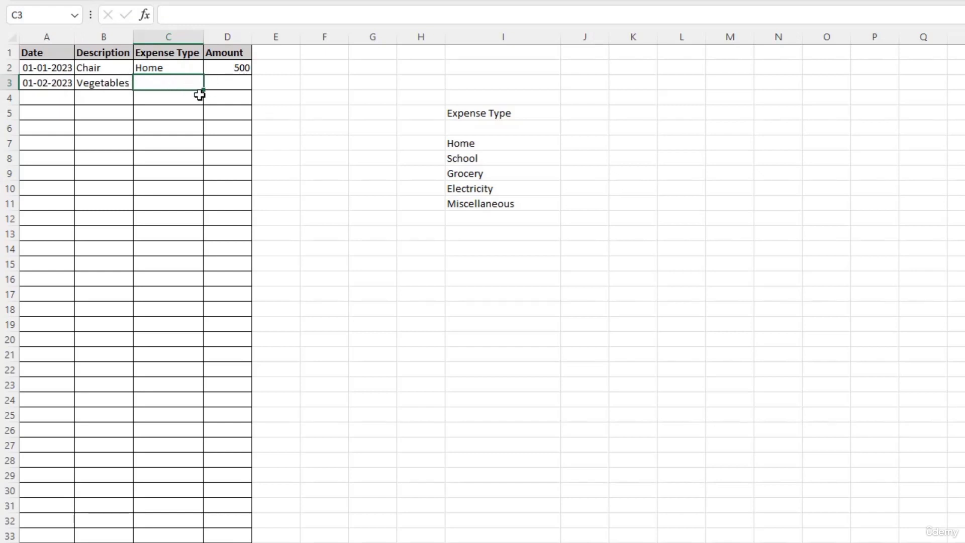
click(181, 70)
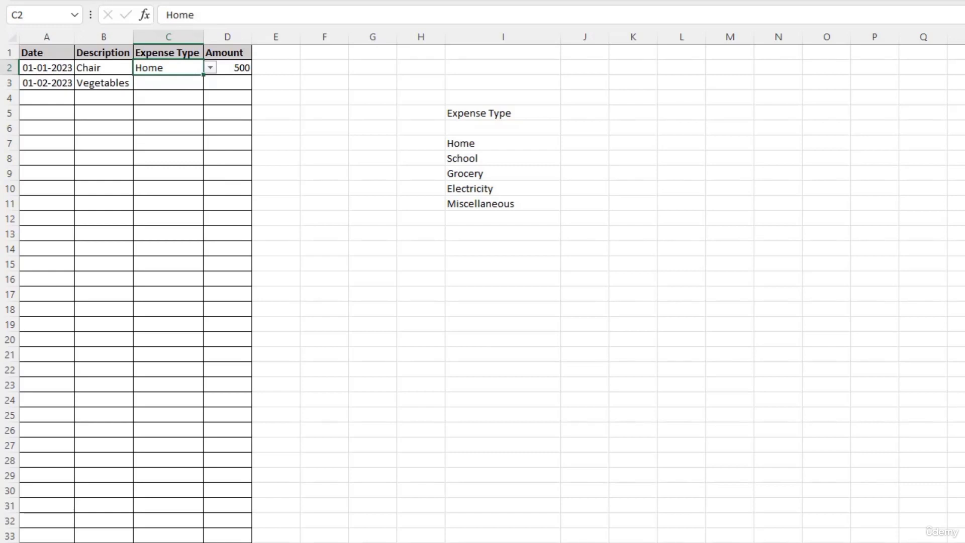
Step: Copy C2's formatting and its Home value down the Expense Type column
click(57, 0)
mouse_move(152, 84)
mouse_down()
mouse_move(181, 310)
mouse_move(191, 542)
mouse_up()
click(157, 70)
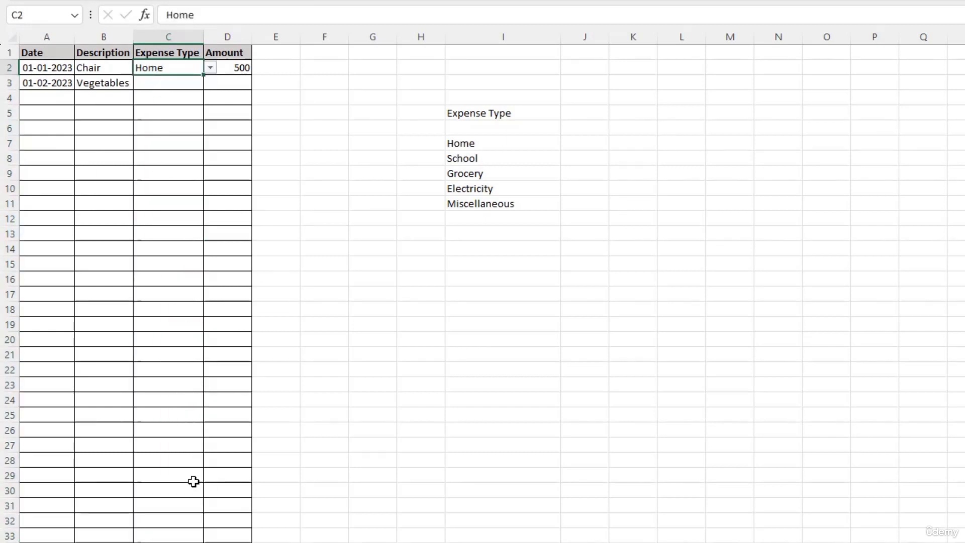
key(ctrl+c)
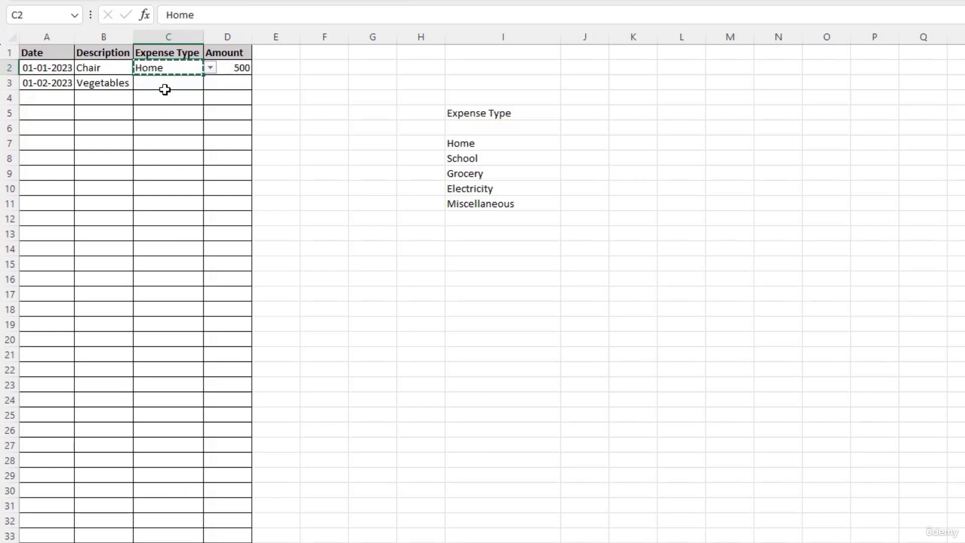
click(165, 89)
key(shift+Down)
key(shift+Down)
key(shift+Down)
key(shift+Down)
key(shift+Down)
key(shift+Down)
key(shift+Down)
key(shift+Down)
key(shift+Down)
key(shift+Down)
key(shift+Down)
key(shift+Down)
key(shift+Down)
key(shift+Down)
key(shift+Down)
key(shift+Down)
key(shift+Down)
key(shift+Down)
key(shift+Down)
key(shift+Down)
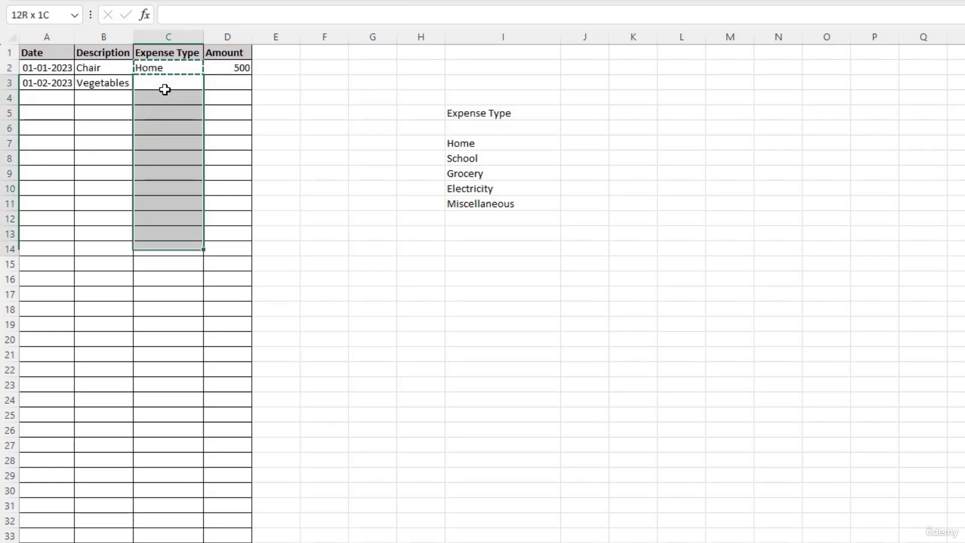
key(ctrl+v)
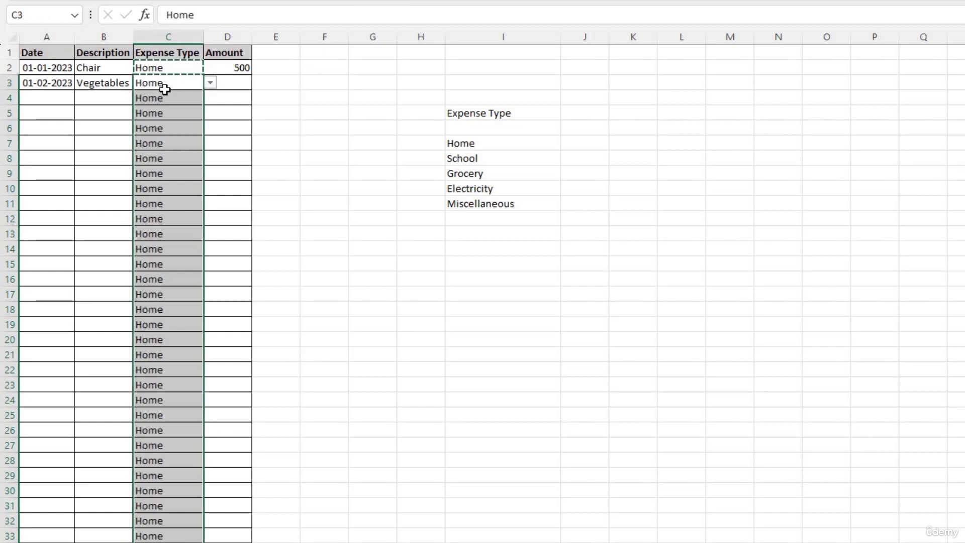
Step: Clear the pasted Home values from C3:C36 and confirm the type dropdown remains on those cells
click(206, 158)
click(176, 95)
click(179, 84)
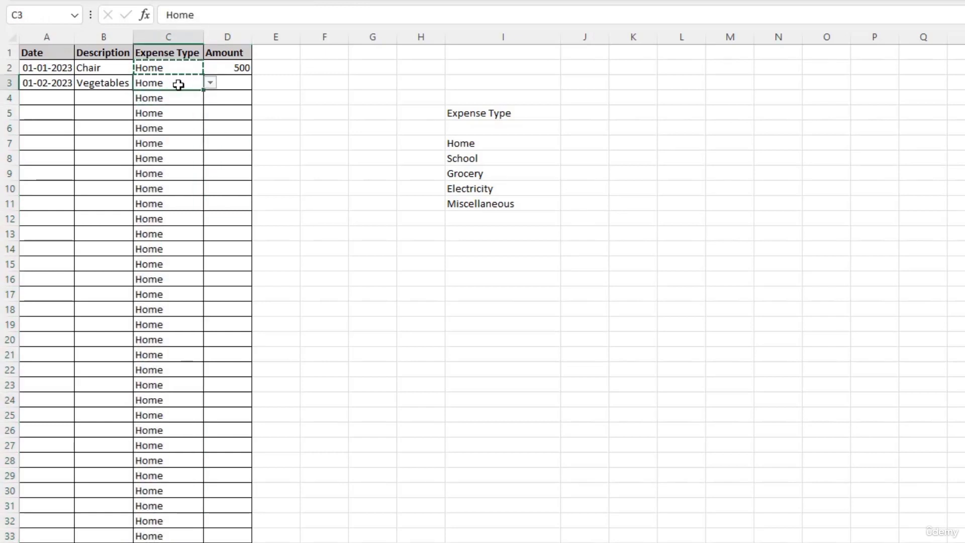
key(ctrl+shift+Down)
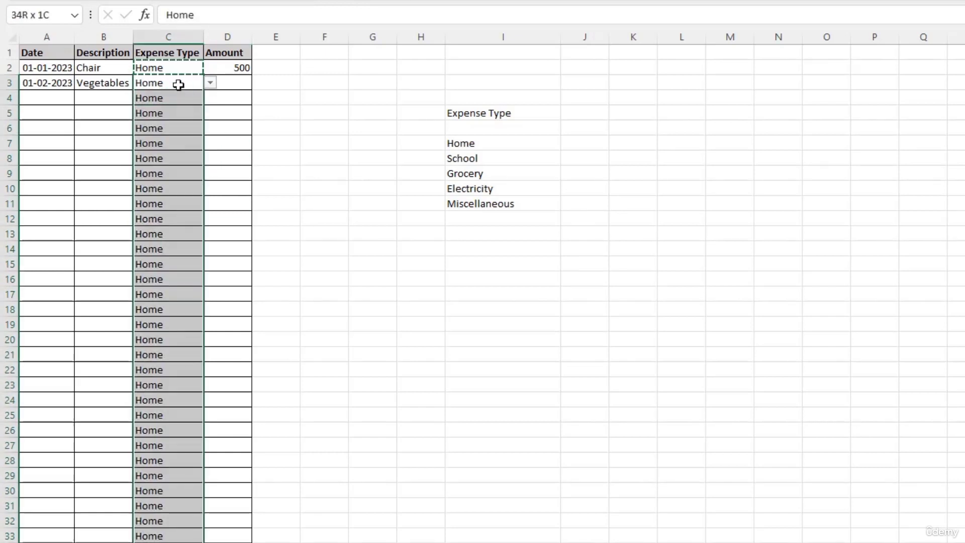
key(Delete)
click(178, 84)
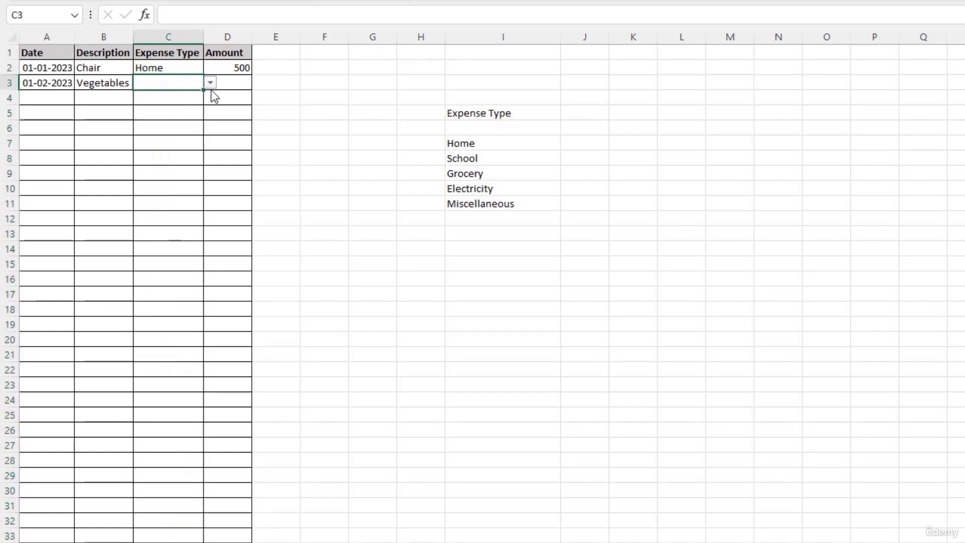
click(178, 98)
click(168, 126)
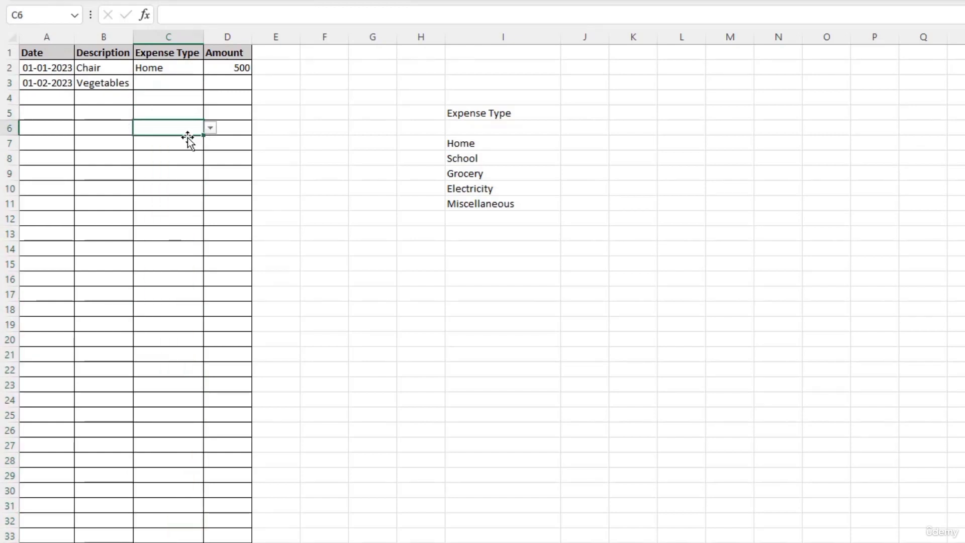
click(174, 156)
click(180, 202)
click(167, 83)
click(209, 83)
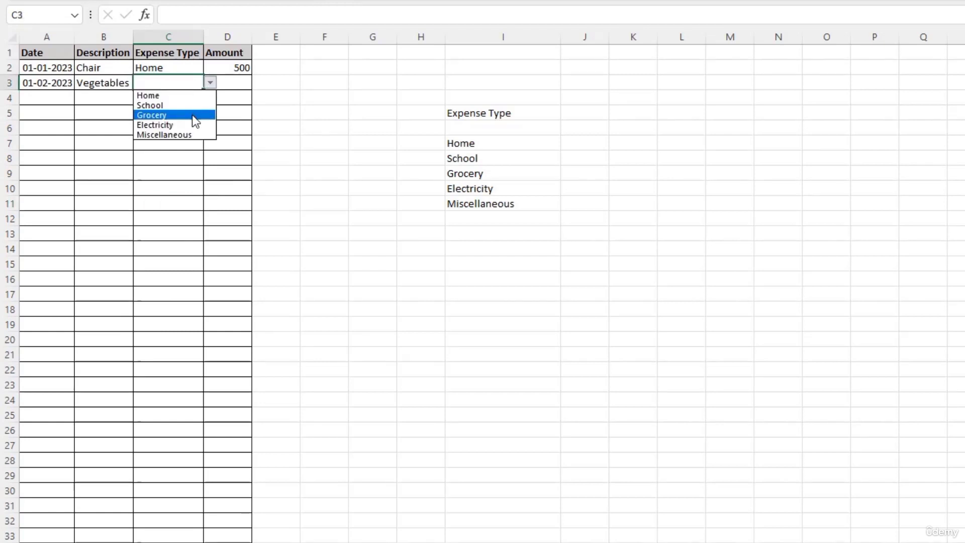
Step: Make Vegetables a Grocery expense with amount 75
click(192, 114)
click(230, 84)
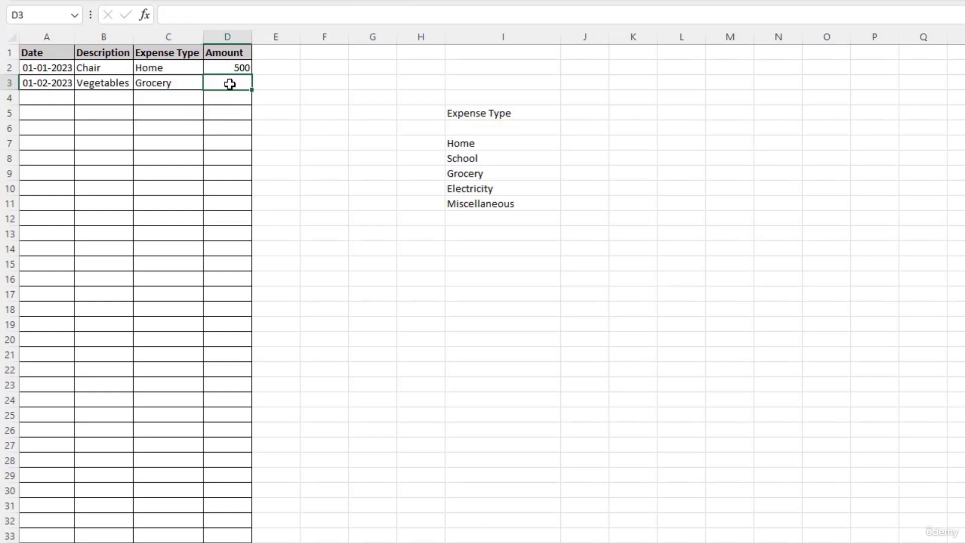
text(75)
key(Return)
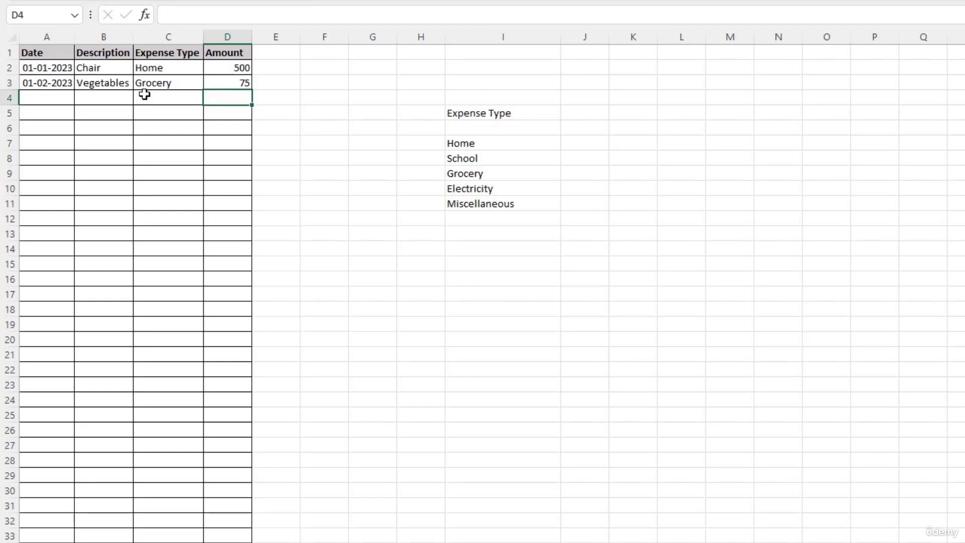
Step: Add row 4: date 01-02-2023 filled down, Fee, type School, amount 150
click(54, 98)
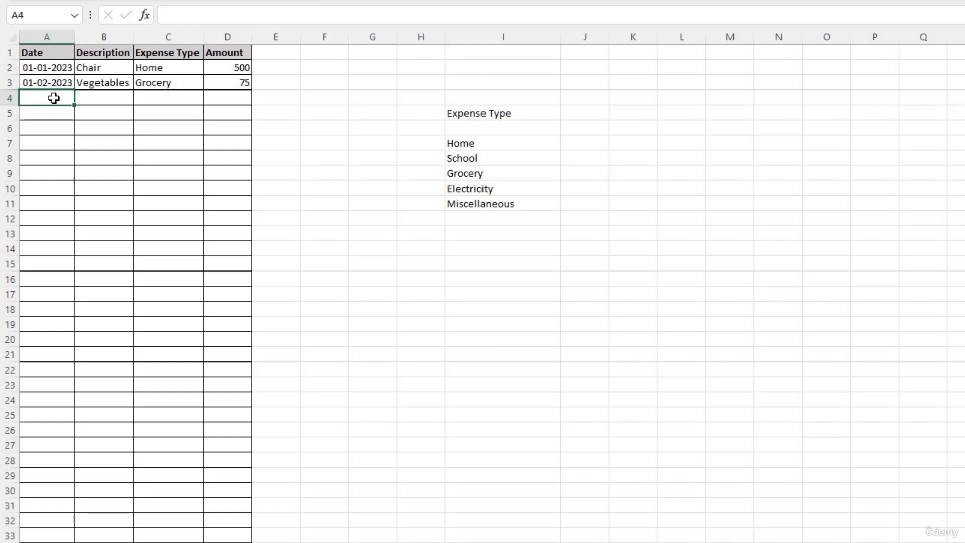
key(ctrl+d)
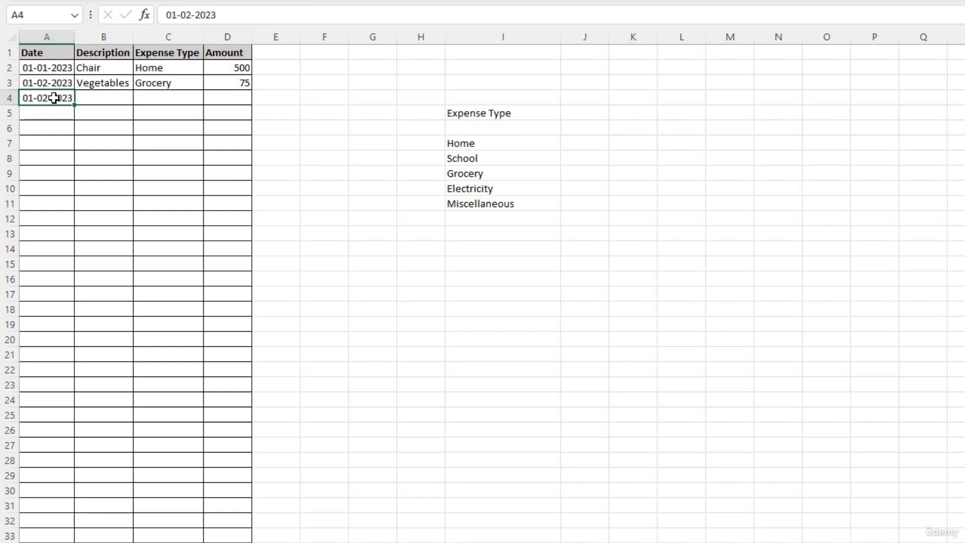
click(92, 96)
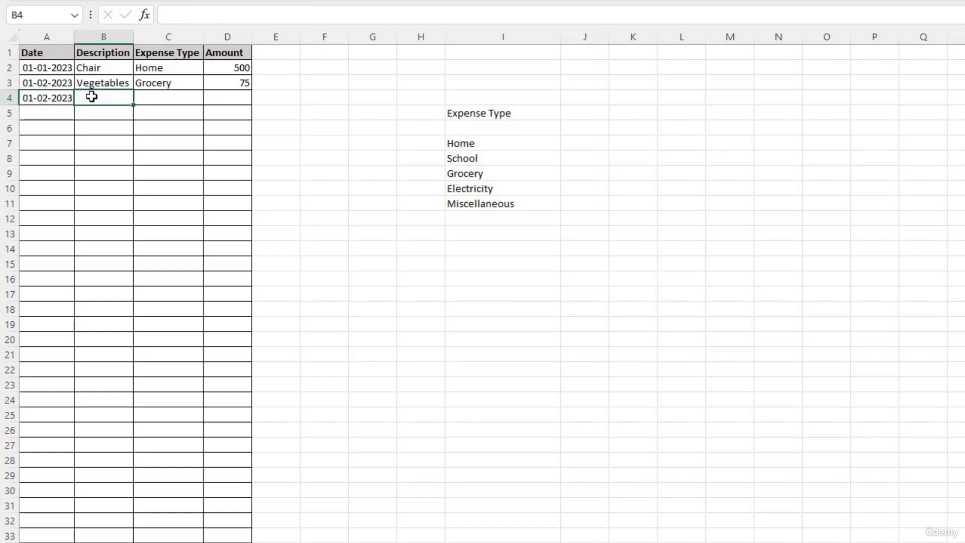
text(Fee)
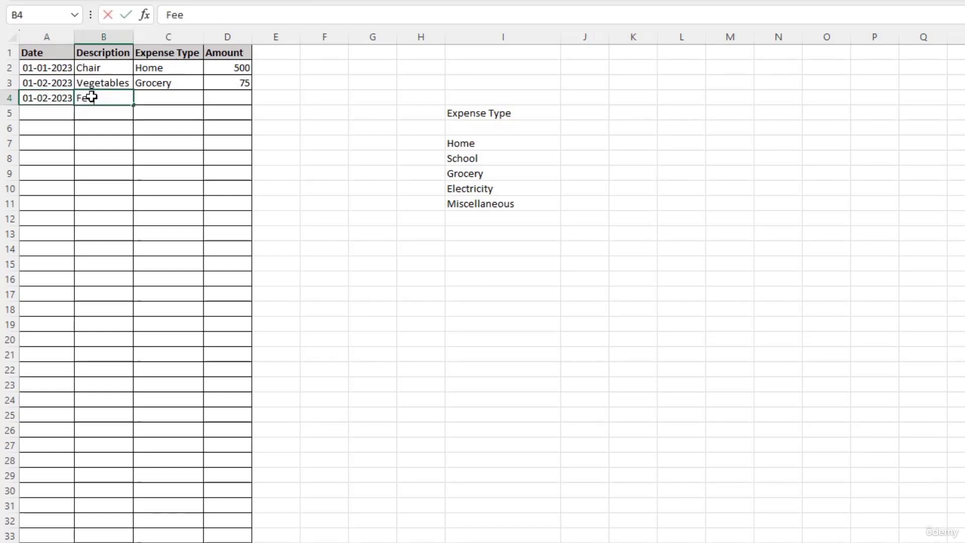
key(Tab)
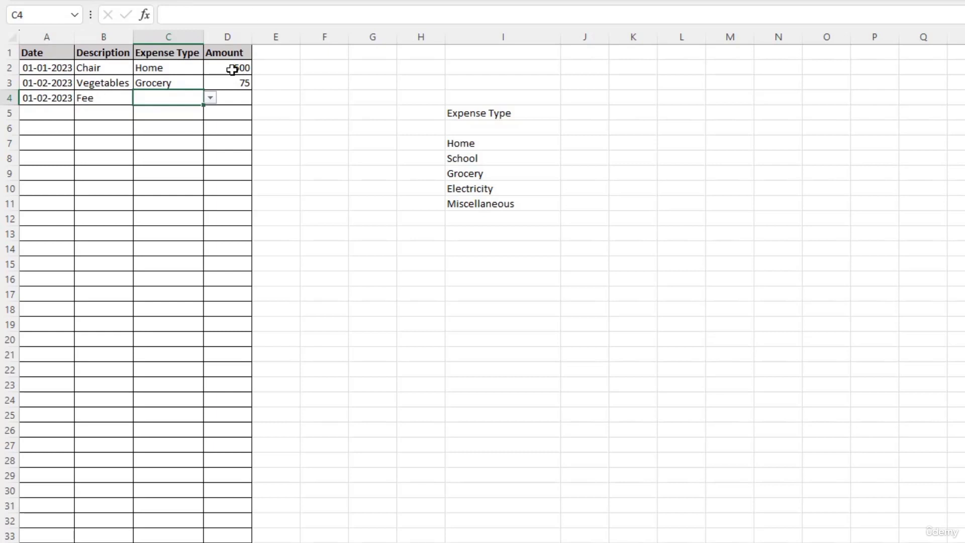
click(210, 97)
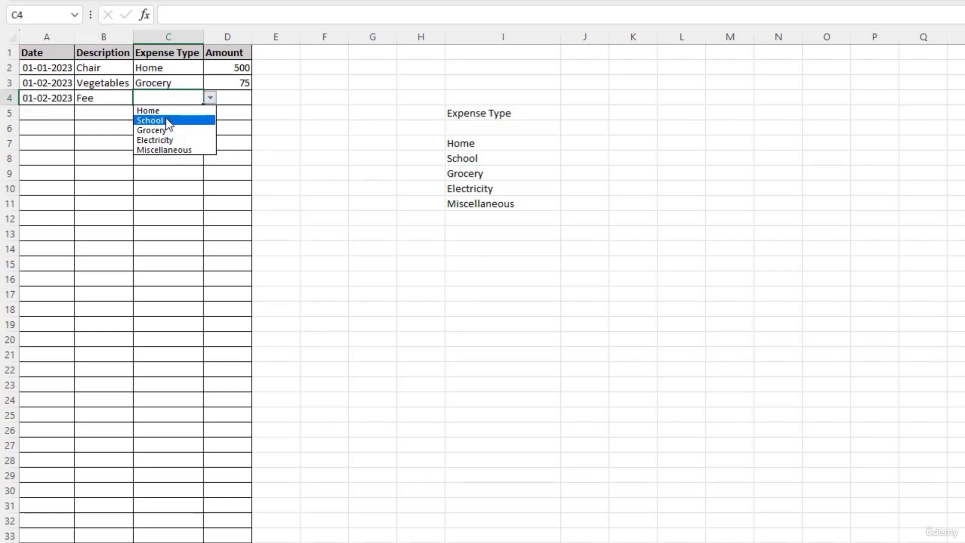
click(168, 121)
click(229, 96)
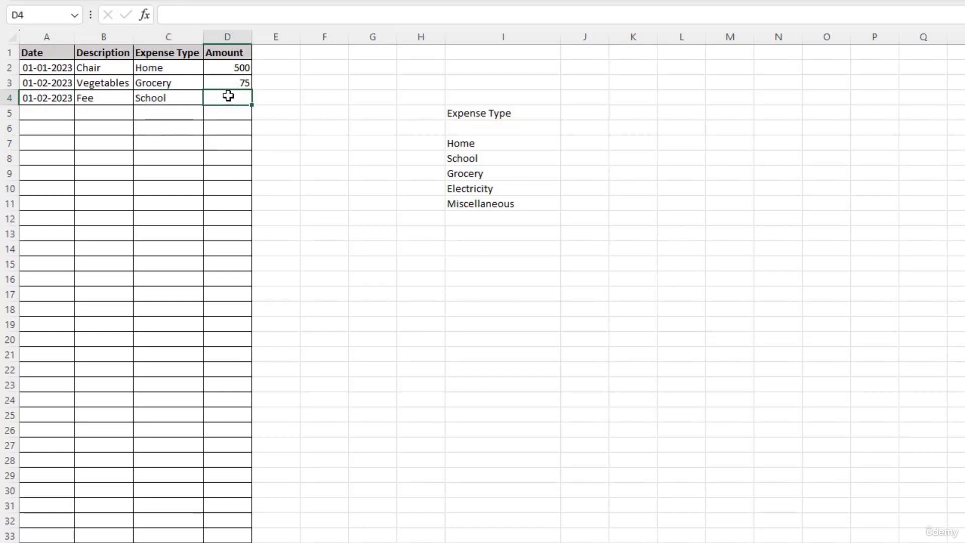
text(150)
key(Return)
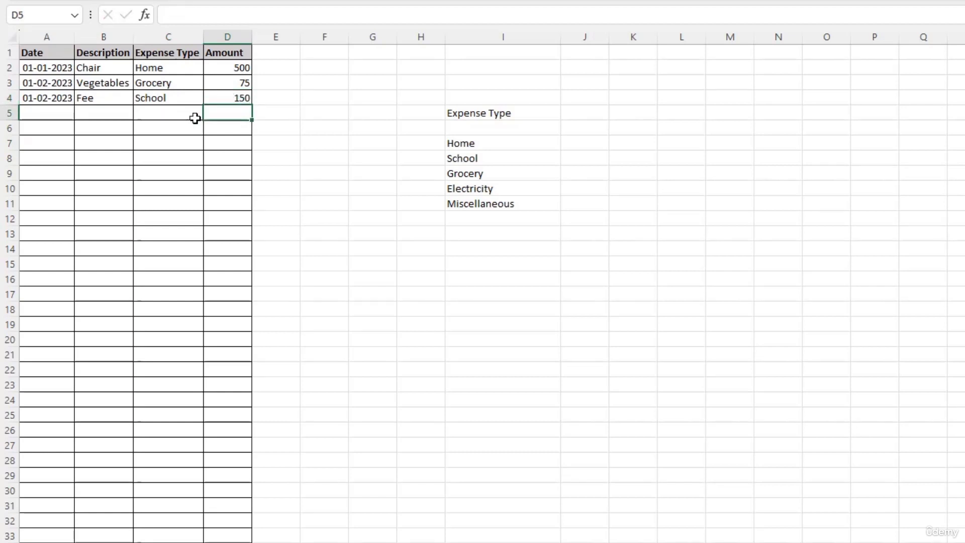
Step: Add row 5 with date 01-03-2023, description Cereals and type Grocery
click(44, 116)
text(01-03-2023)
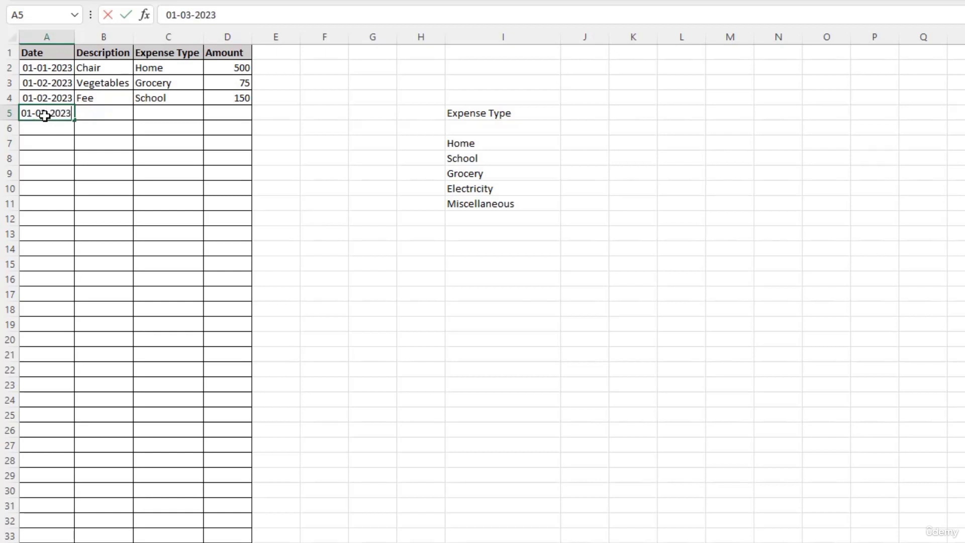
key(Tab)
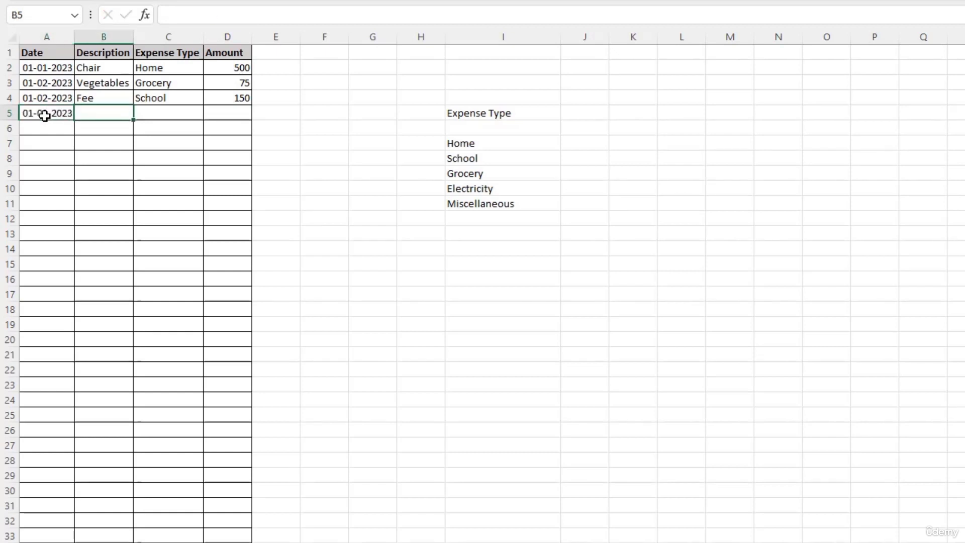
text(Cereals)
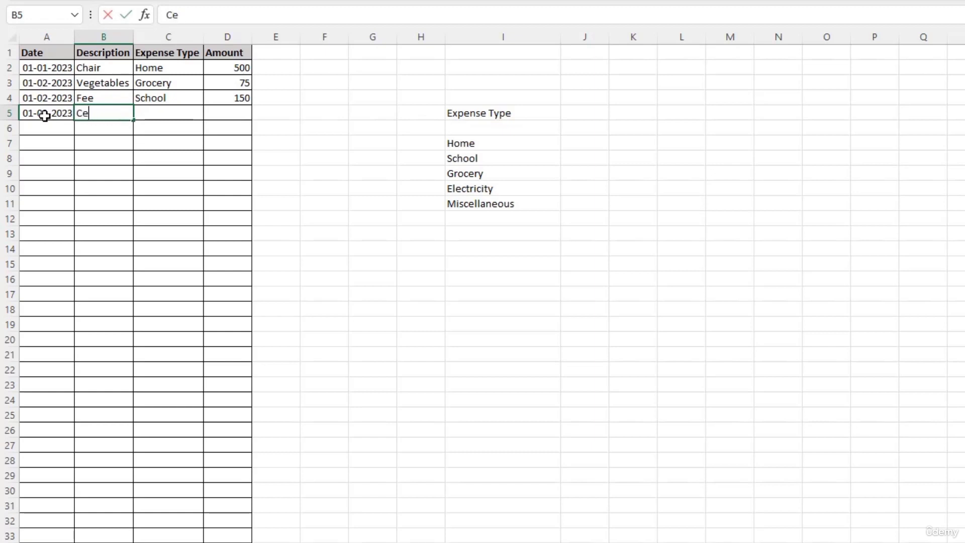
key(Tab)
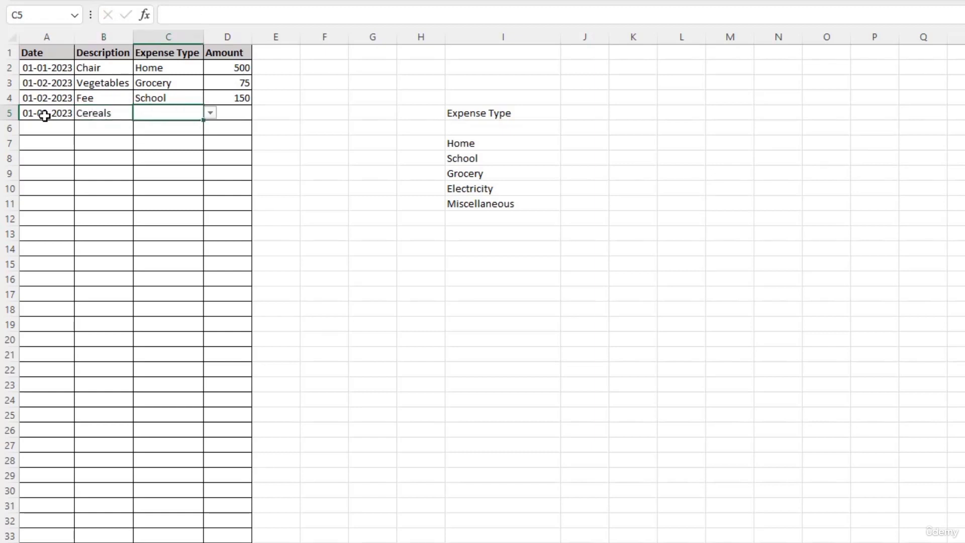
text(grocery)
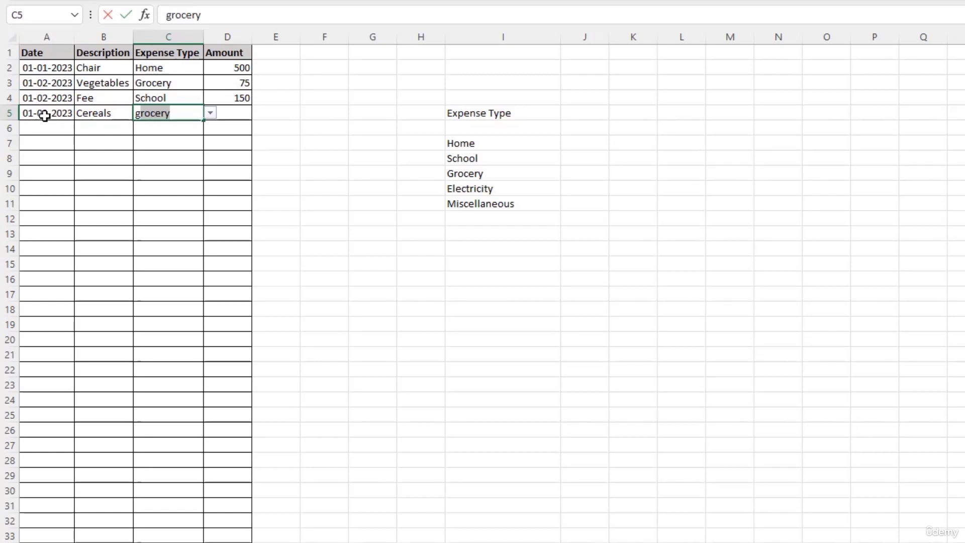
key(Tab)
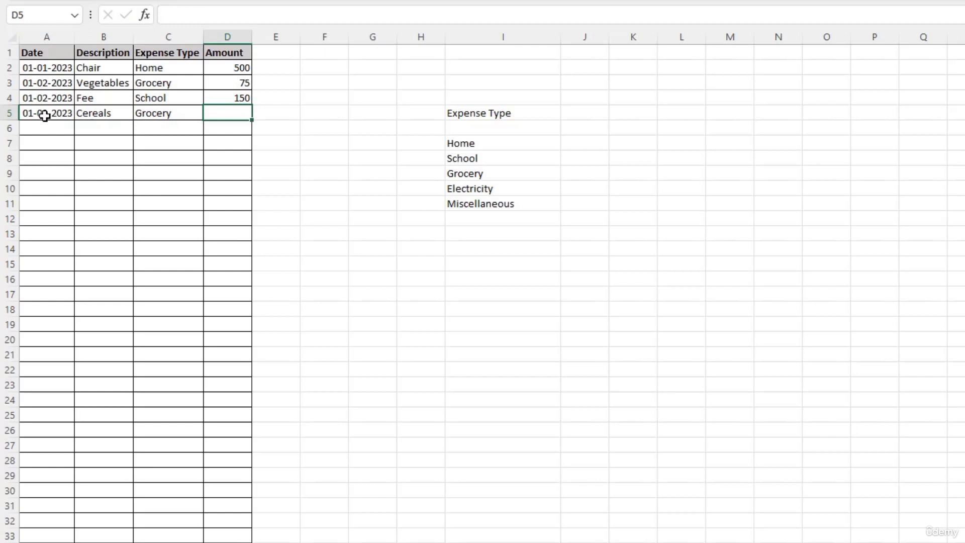
Step: Enter 50 for Cereals, then cancel the rejected off-list type 'tu' in C6
text(50)
key(Return)
key(Tab)
key(Tab)
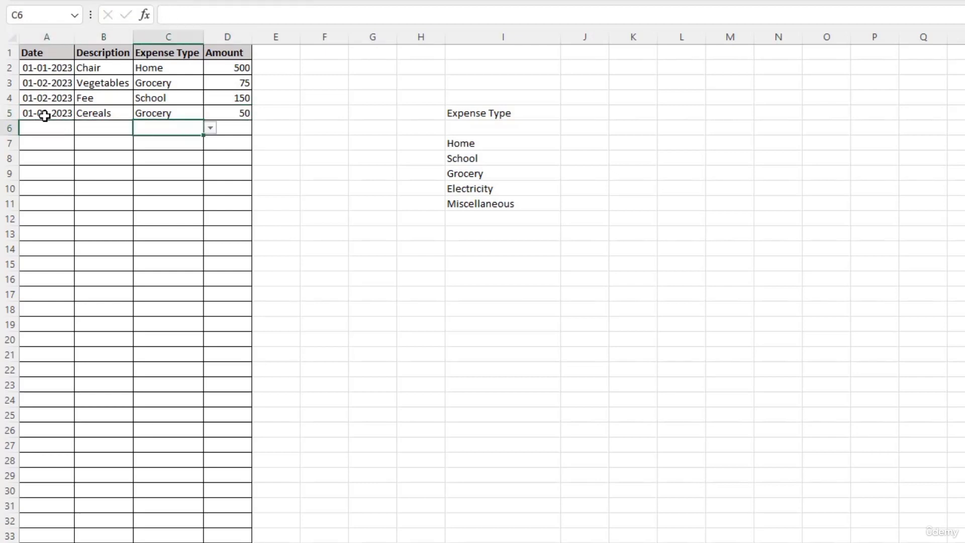
text(tu)
key(Return)
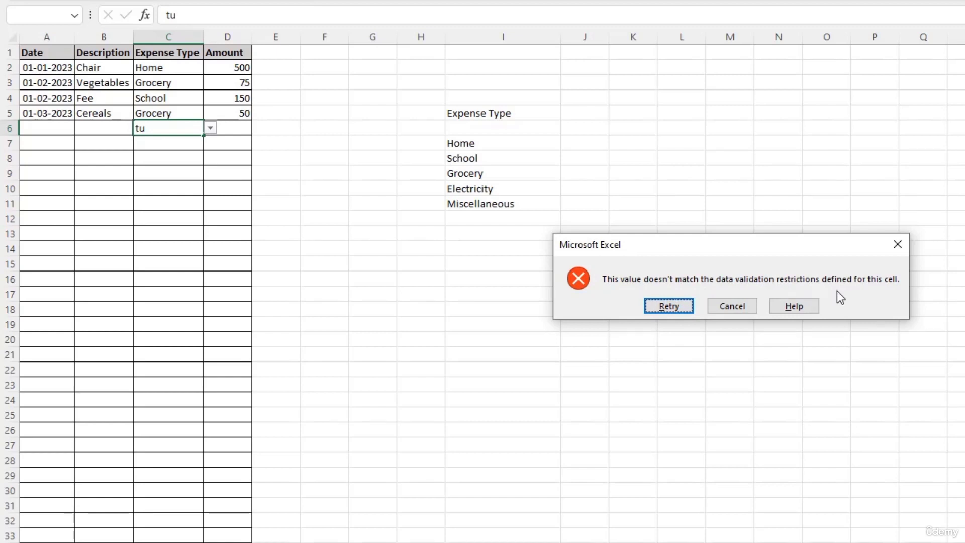
click(729, 305)
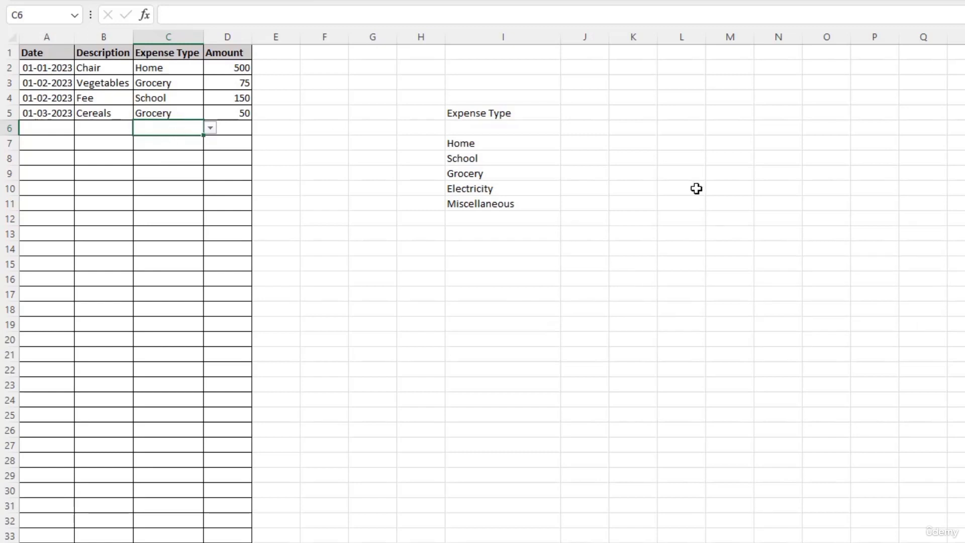
Step: Enter =SUMIF(C:C,I7,D:D) in J7 to total Home expenses as 500
click(584, 145)
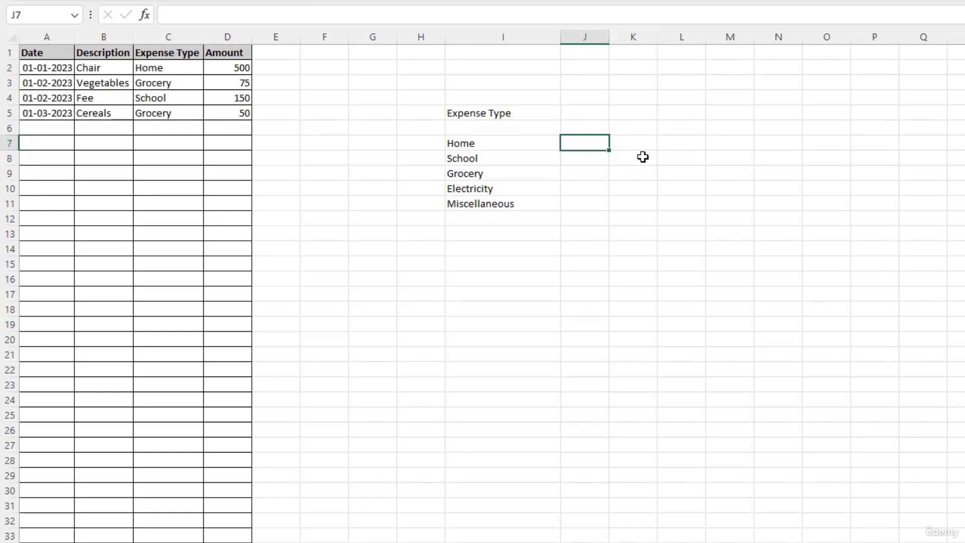
text(=sumi)
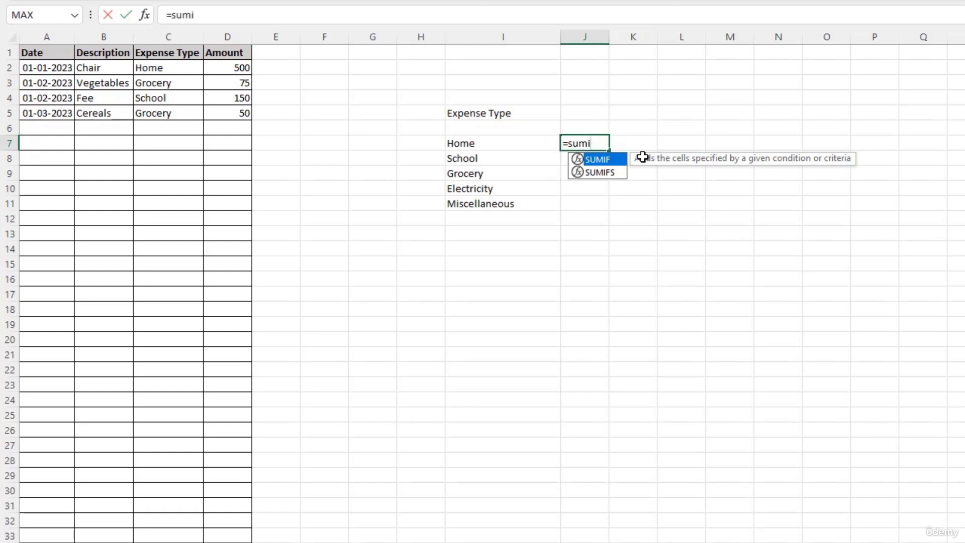
key(Tab)
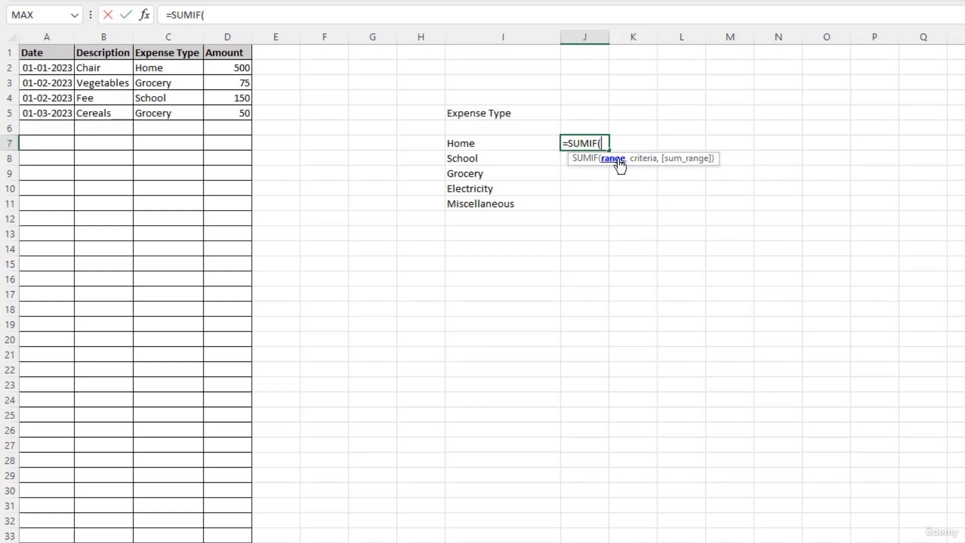
click(167, 33)
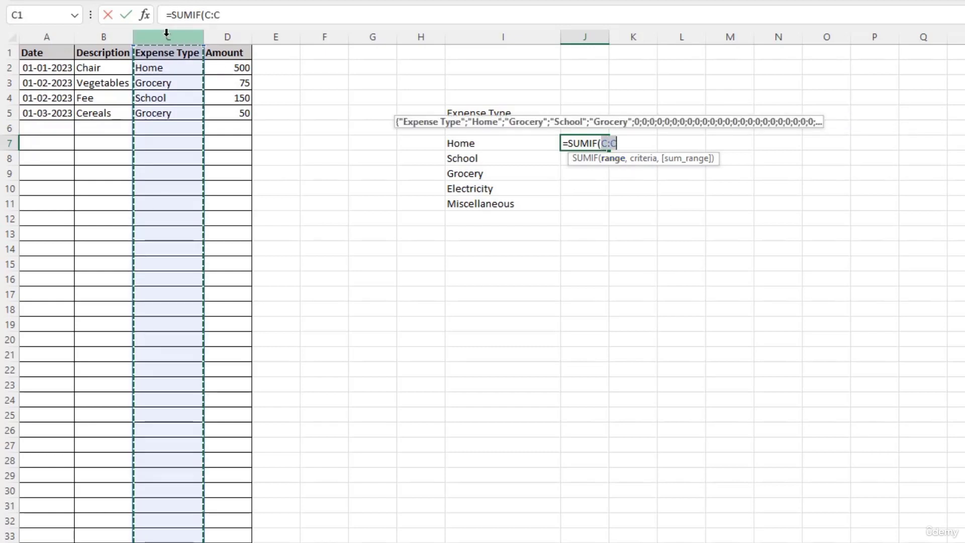
text(,)
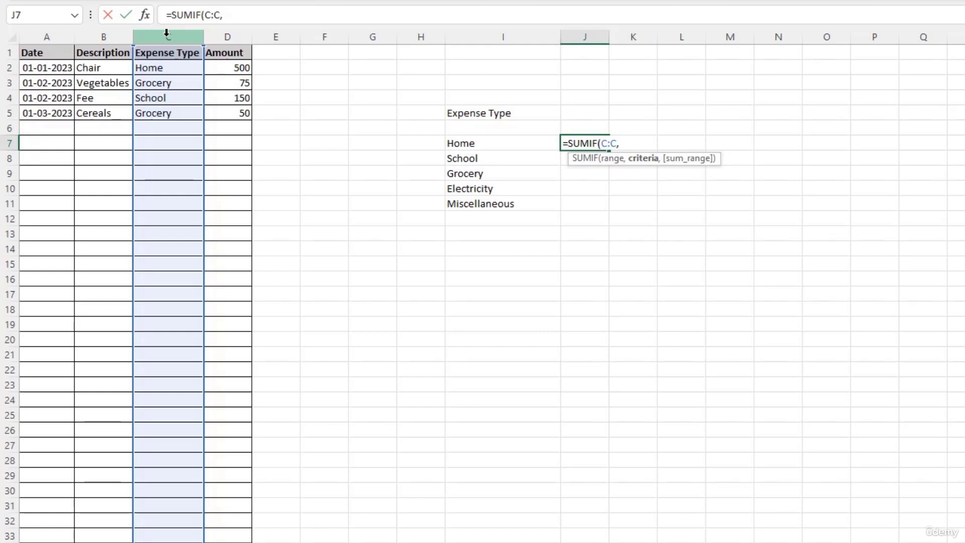
click(469, 145)
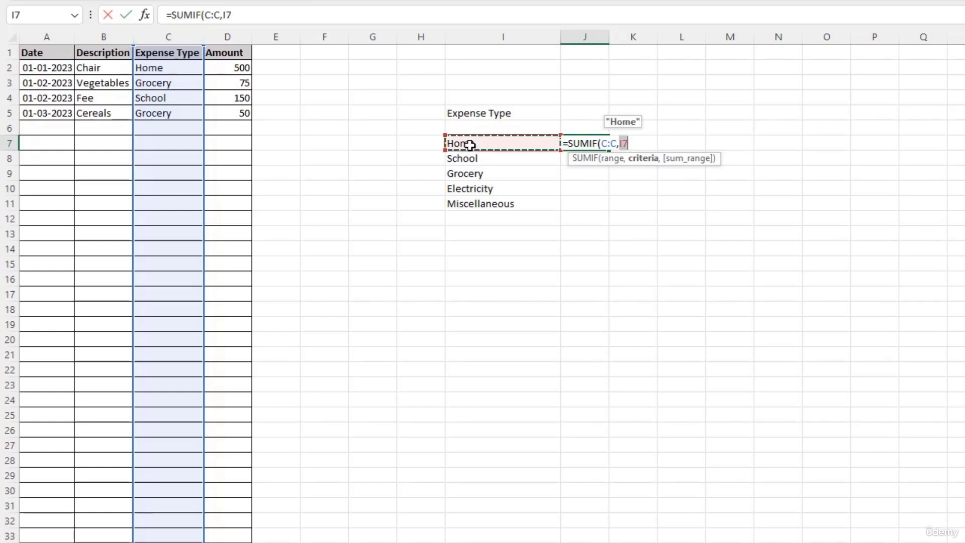
text(,)
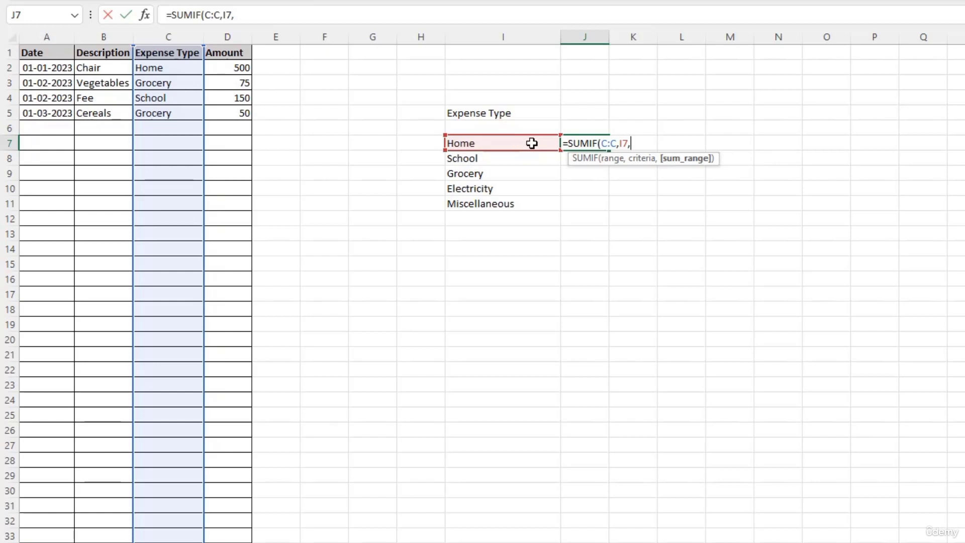
click(232, 34)
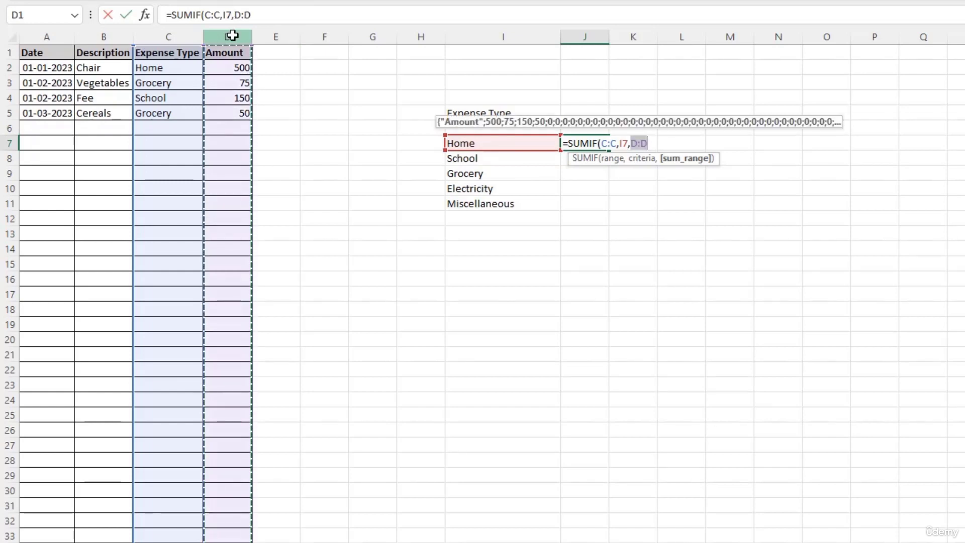
text())
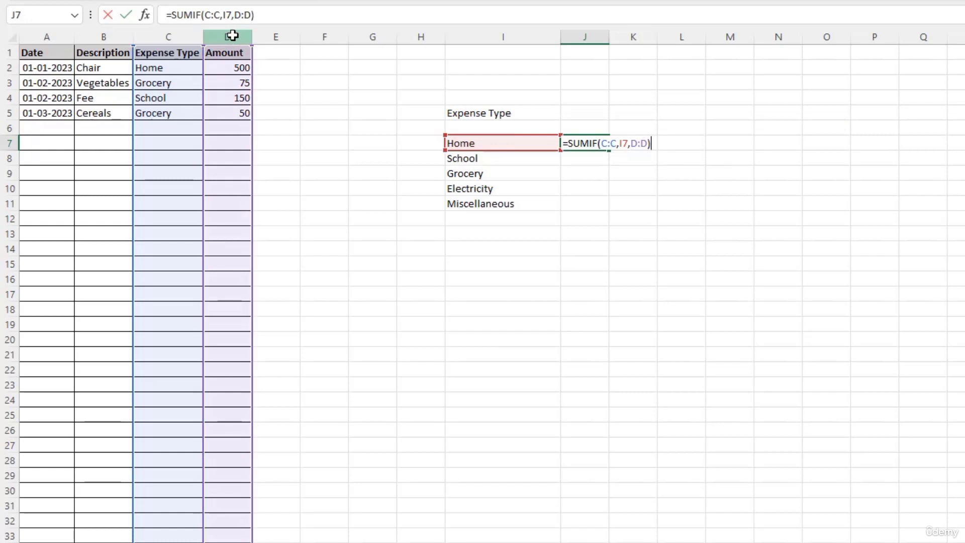
key(Return)
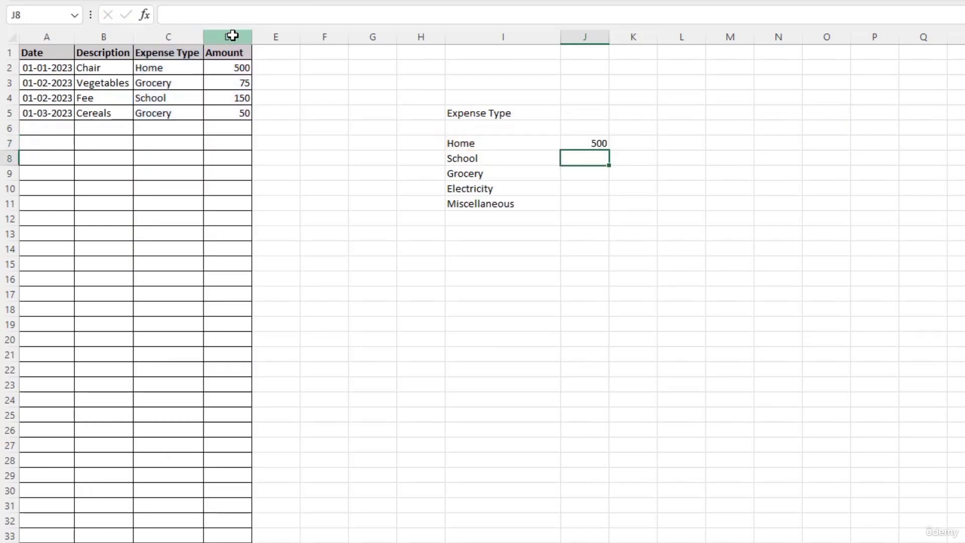
Step: Fill J7's SUMIF down to J11: School 150, Grocery 125, Electricity 0, Miscellaneous 0
click(497, 144)
click(582, 146)
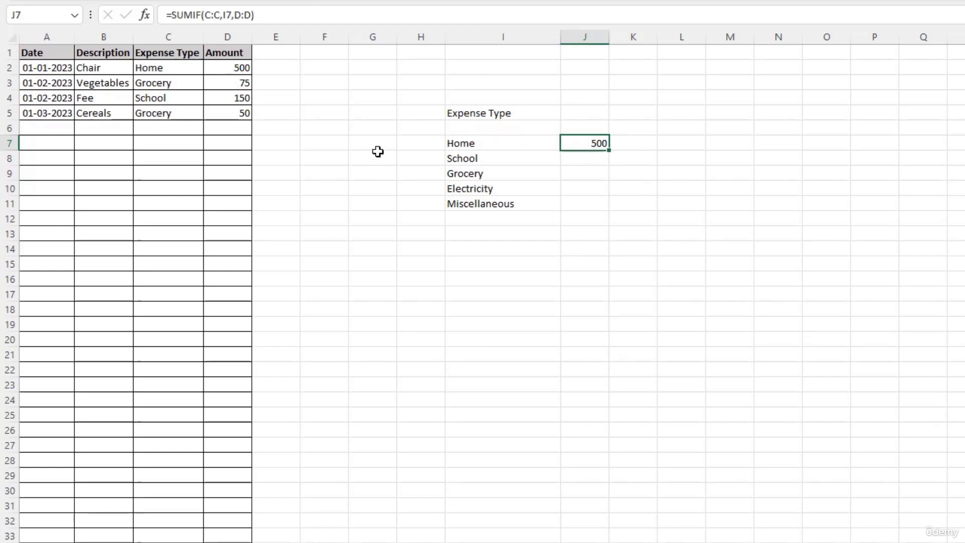
click(587, 206)
click(602, 142)
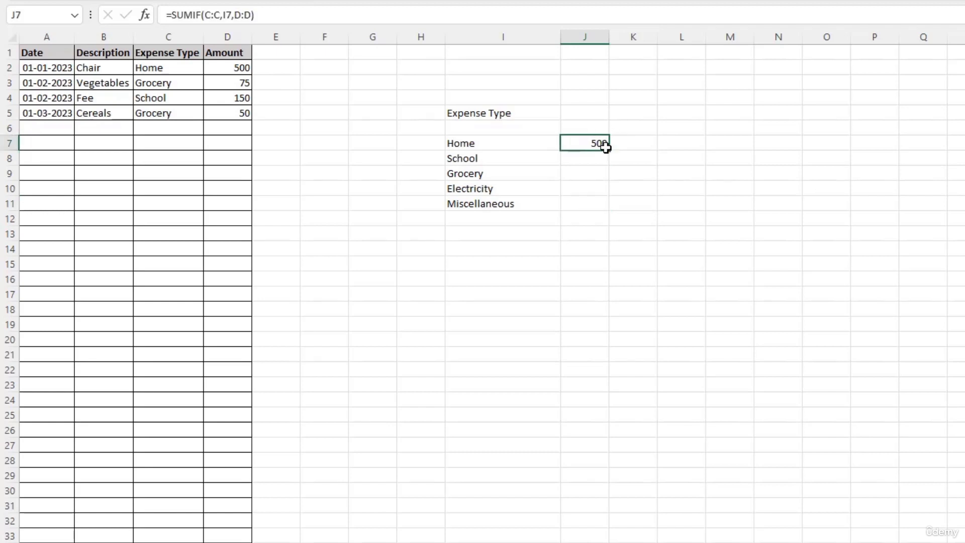
drag(610, 152, 607, 209)
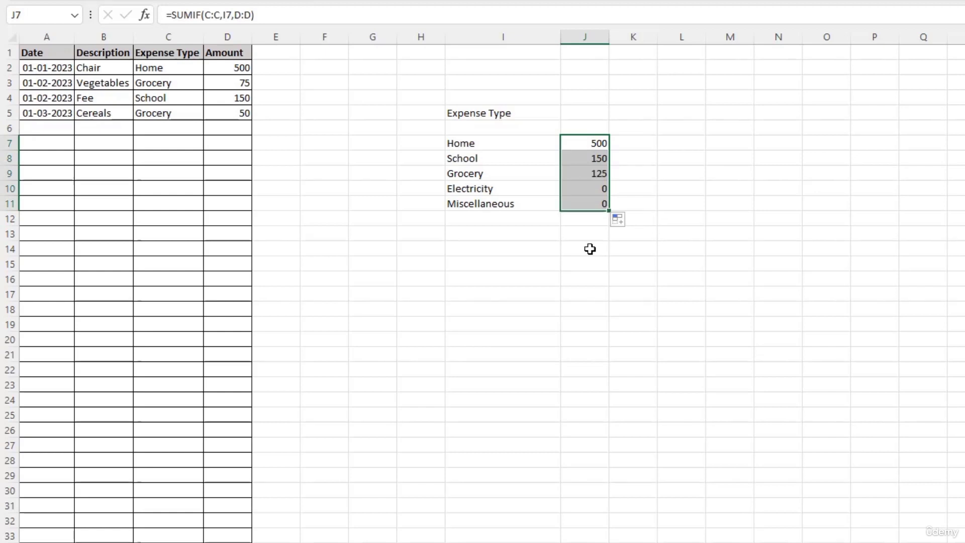
click(591, 193)
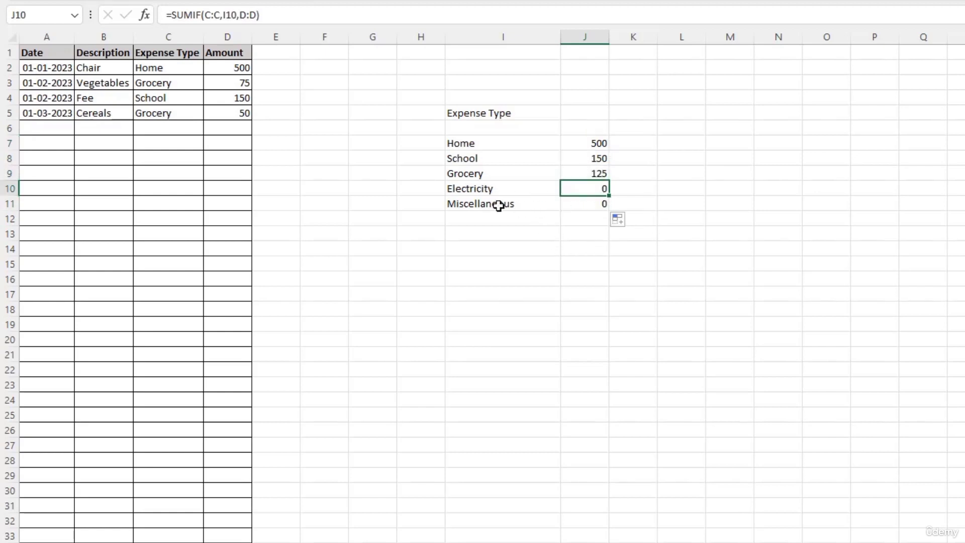
click(579, 202)
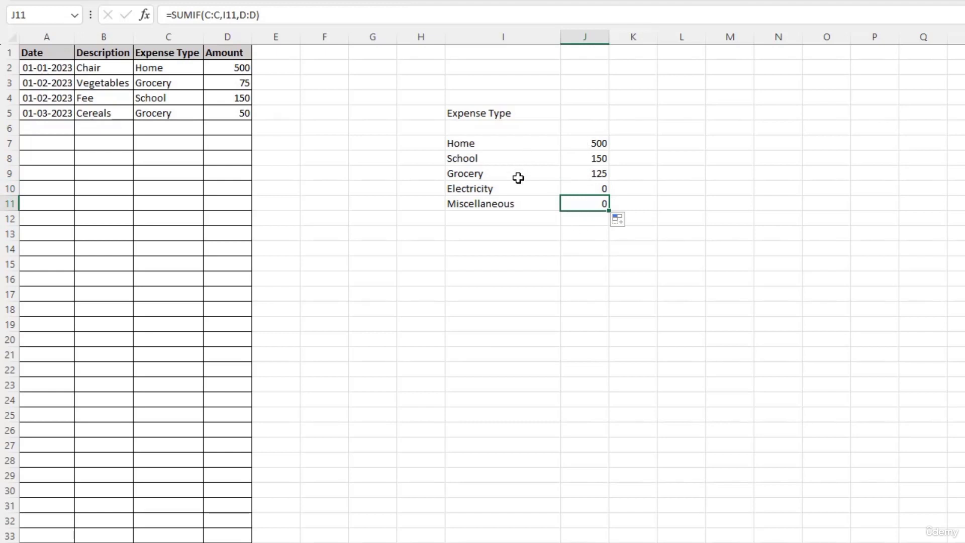
click(580, 172)
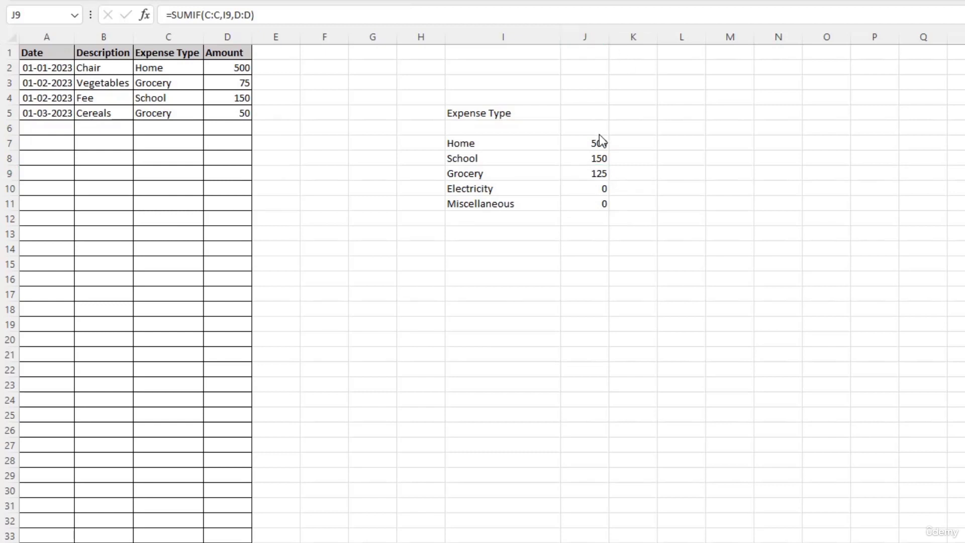
click(585, 173)
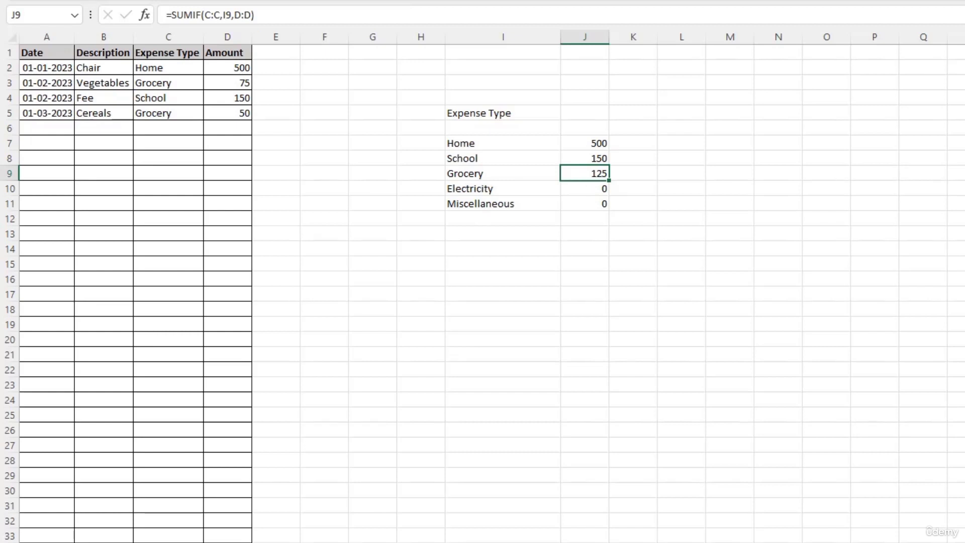
key(alt+f)
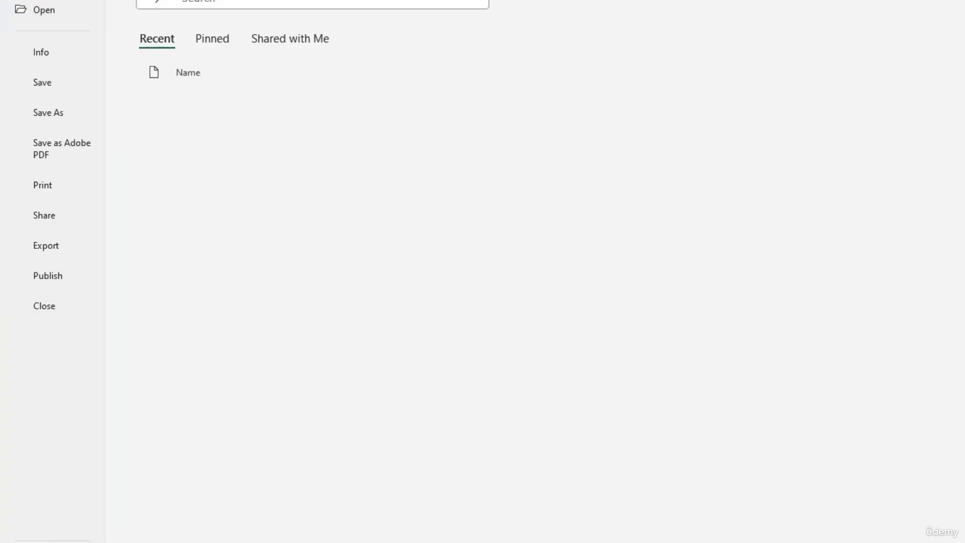
click(59, 119)
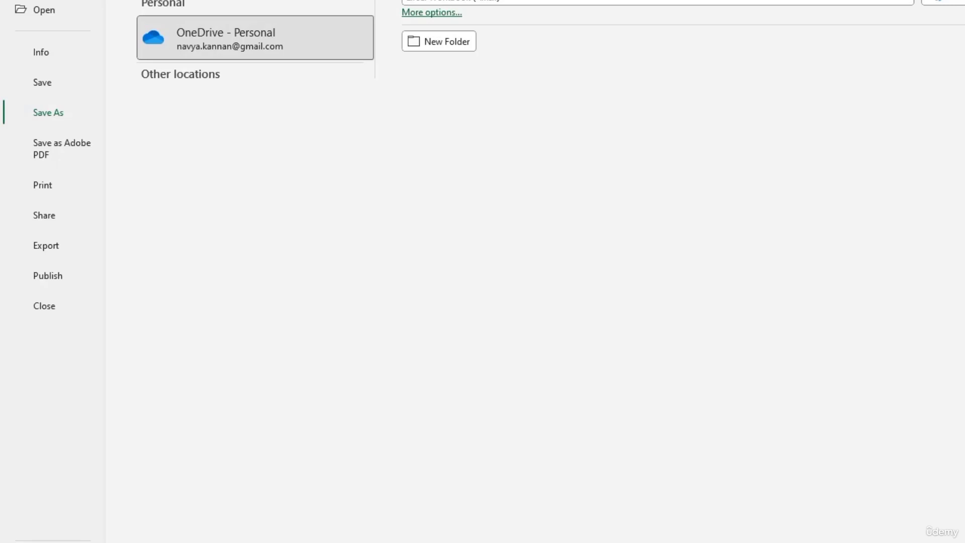
click(486, 2)
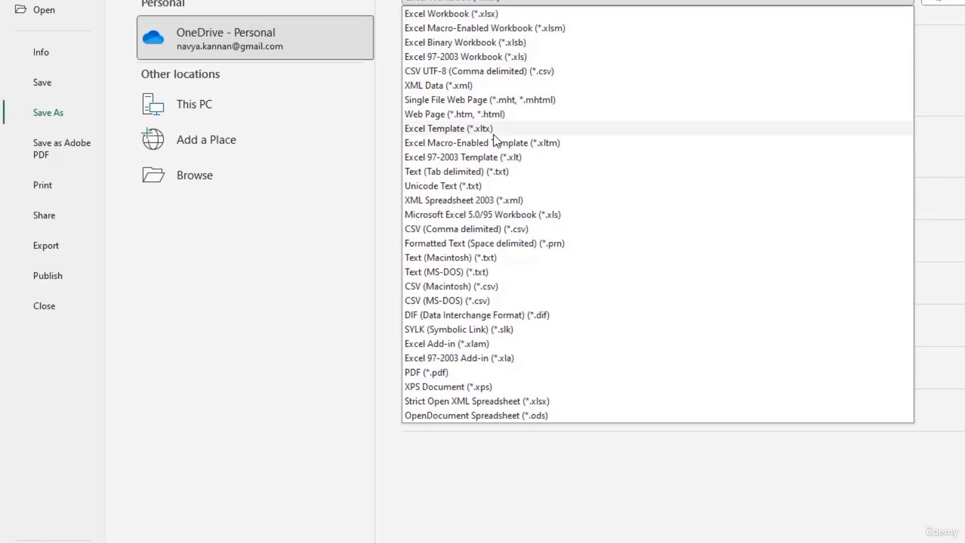
click(467, 129)
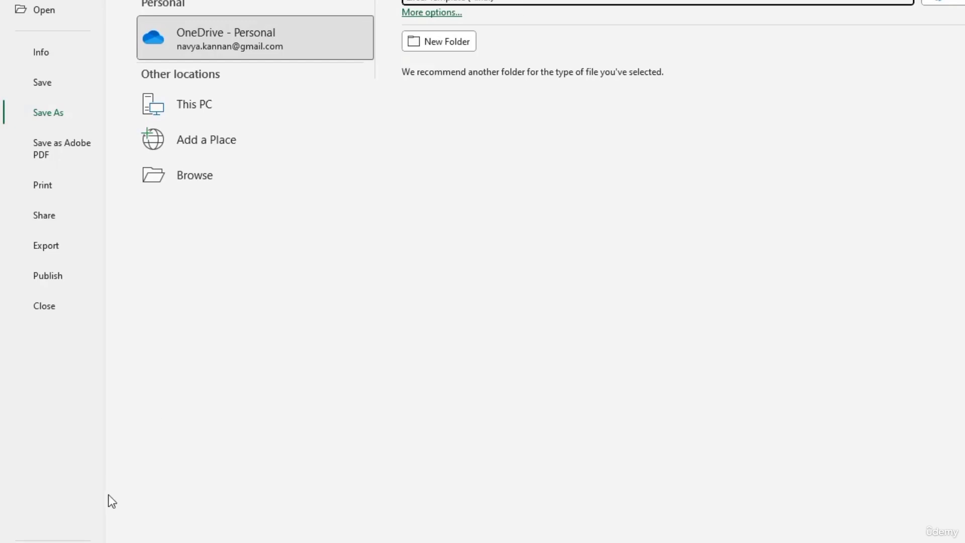
click(46, 542)
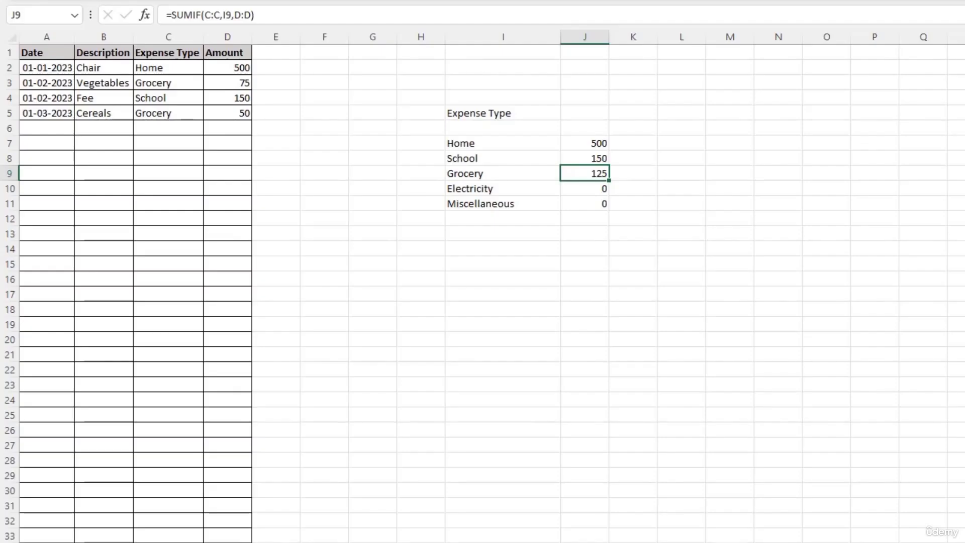
click(440, 119)
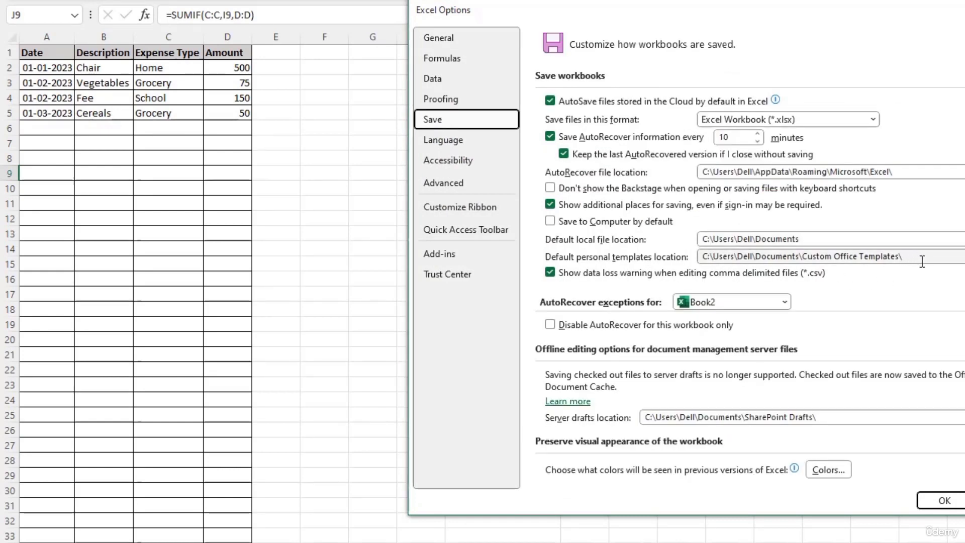
drag(922, 256, 699, 256)
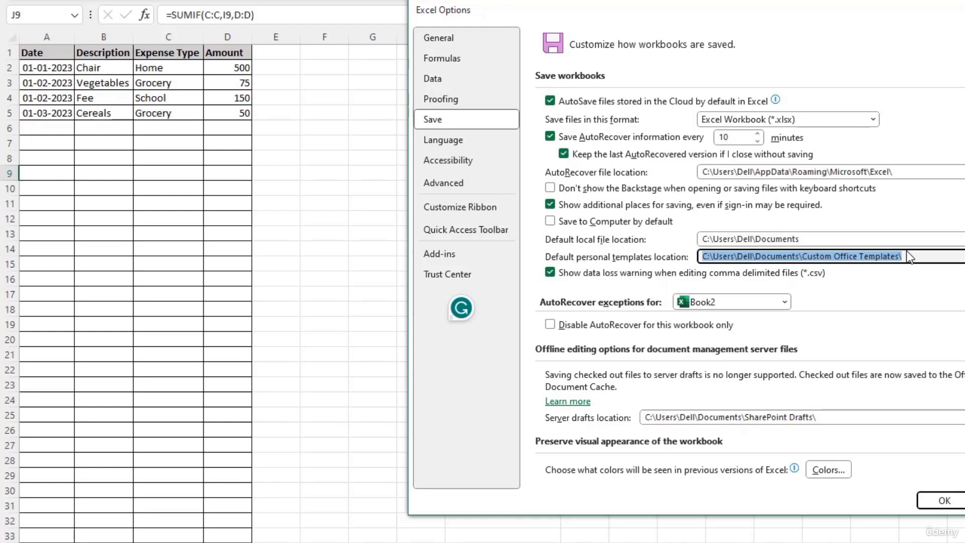
click(937, 503)
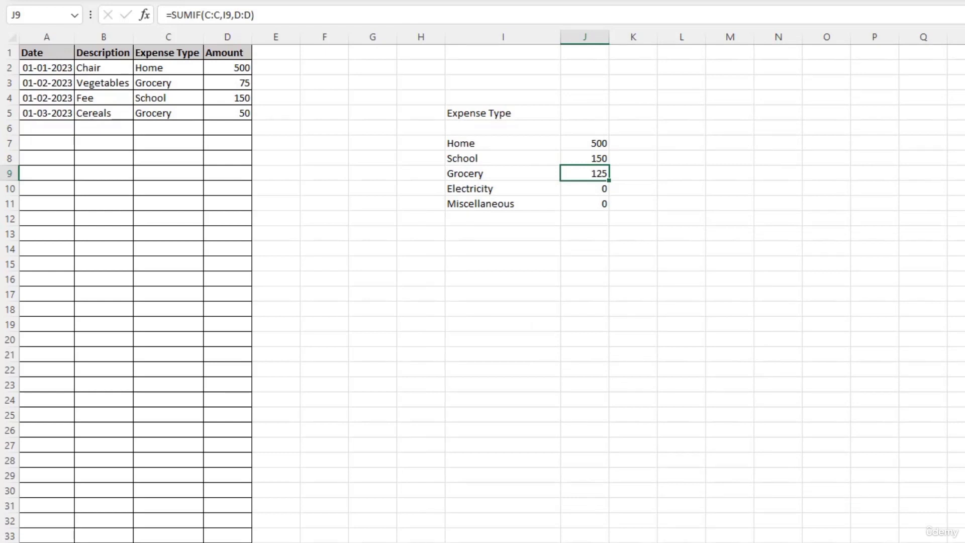
key(alt+f)
Step: Save the workbook as Excel Template 'My Personal Budget.xltx'
click(56, 113)
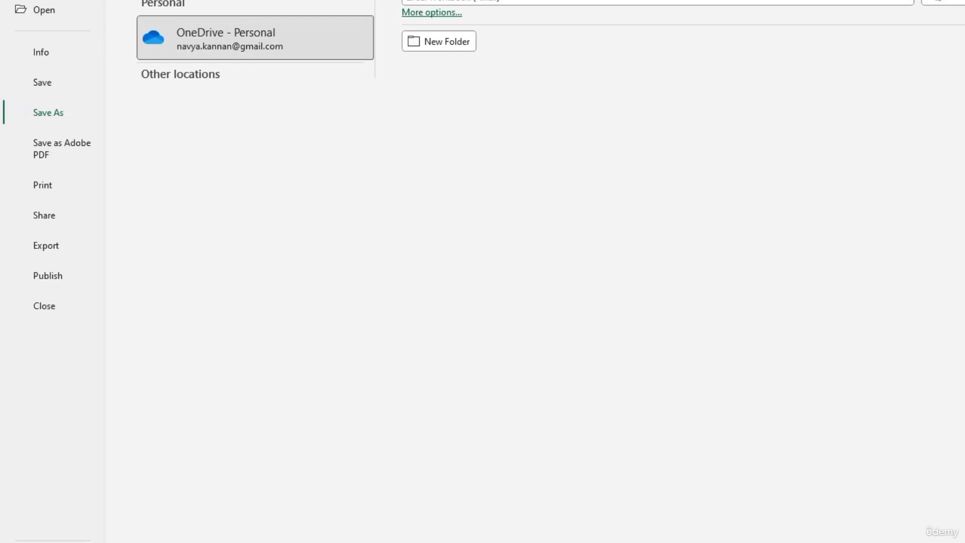
click(535, 2)
click(516, 129)
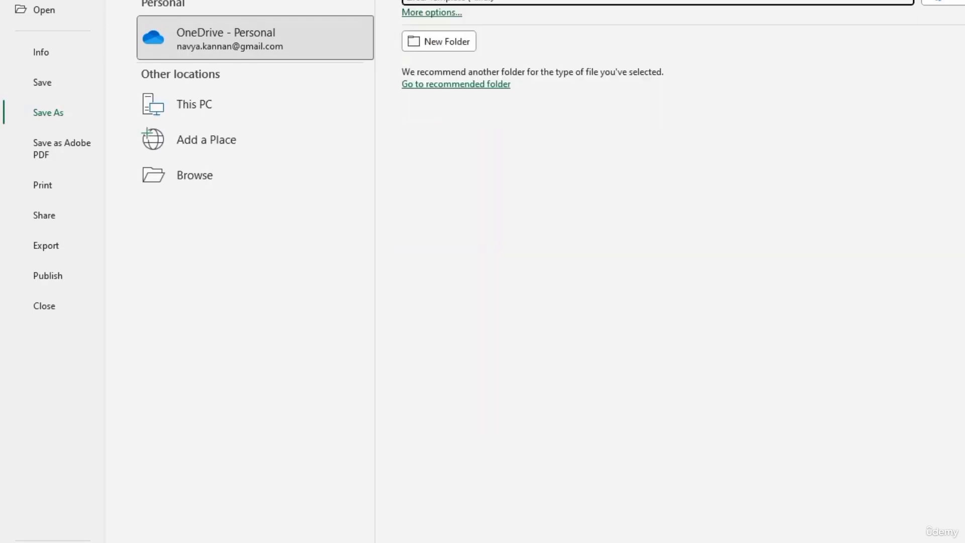
click(213, 177)
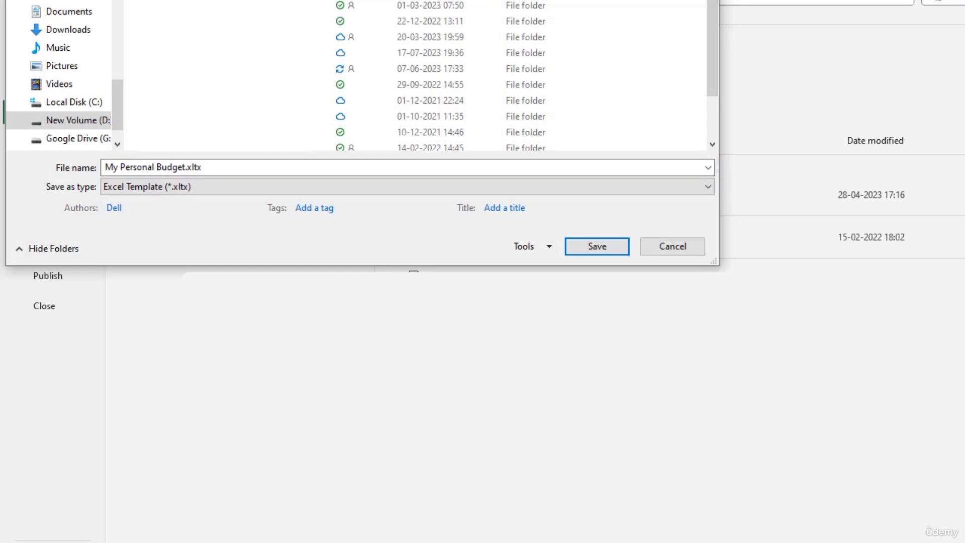
click(591, 249)
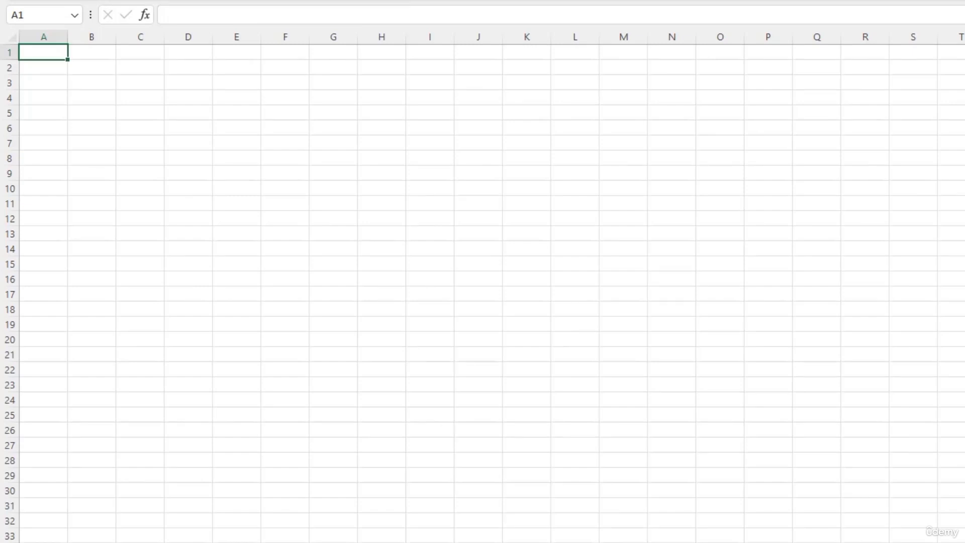
Step: Create a new workbook from the Personal template My Personal Budget
key(ctrl+o)
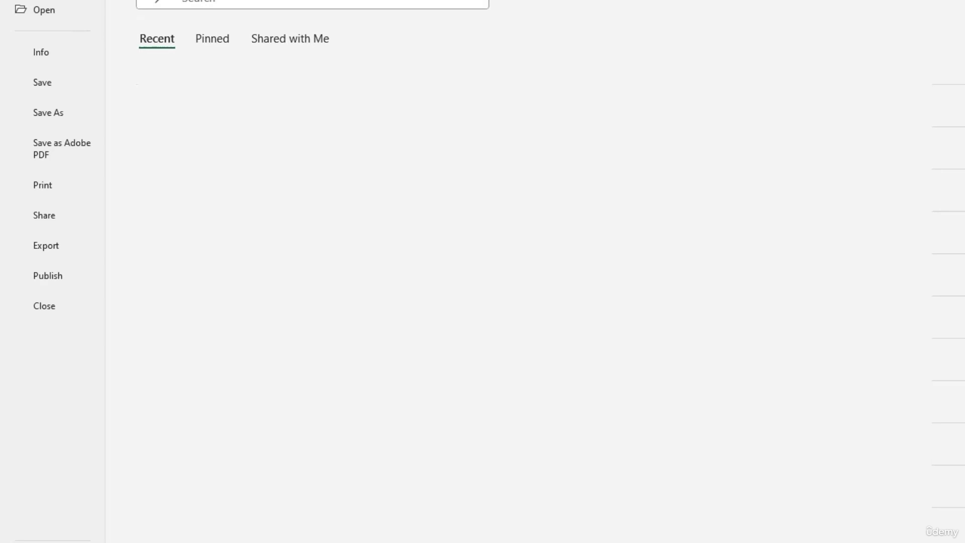
click(43, 0)
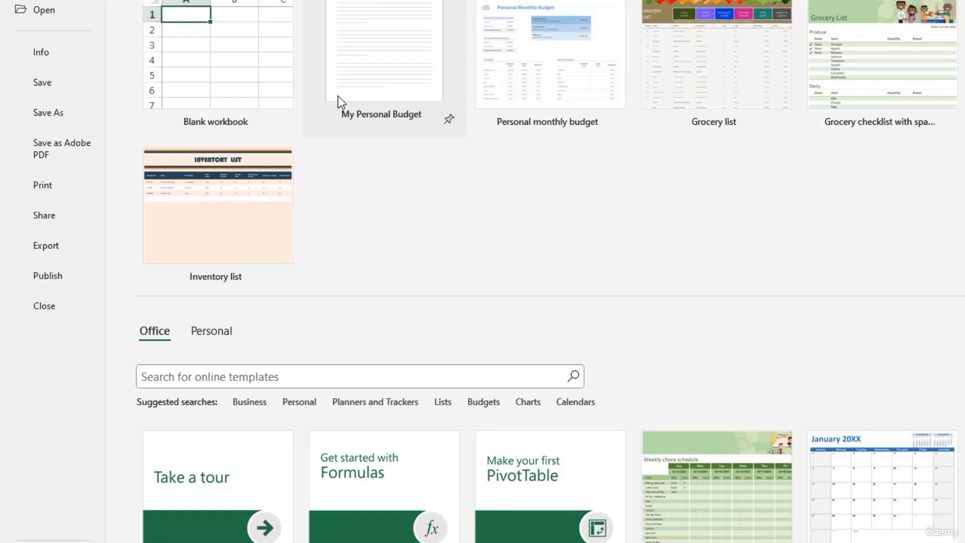
click(217, 331)
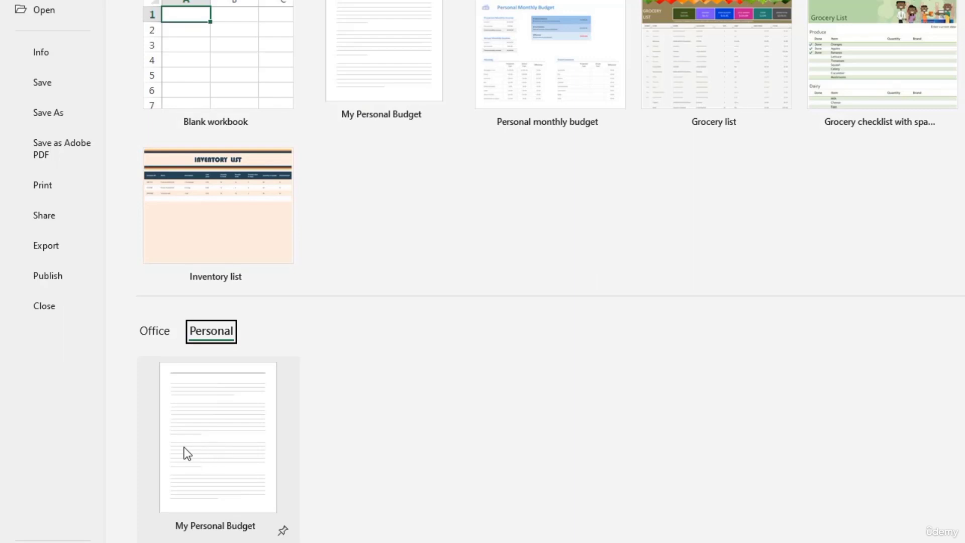
click(238, 445)
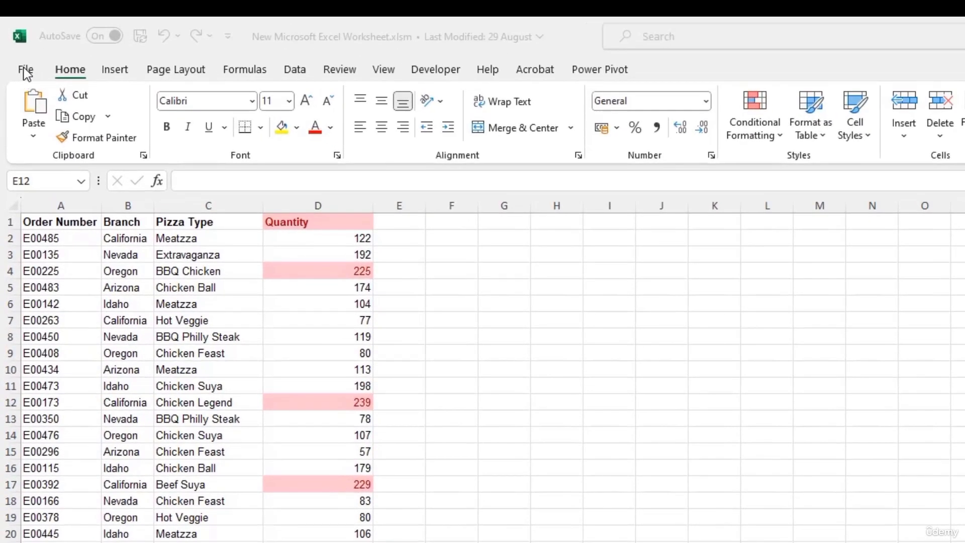
Step: Share the workbook with people and add the recipient's e-mail address to Send link
click(22, 70)
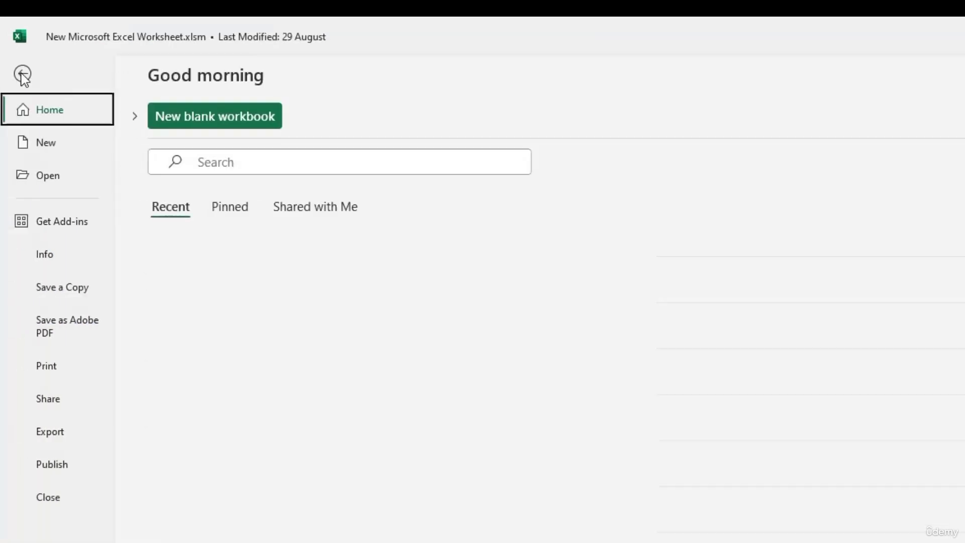
click(53, 401)
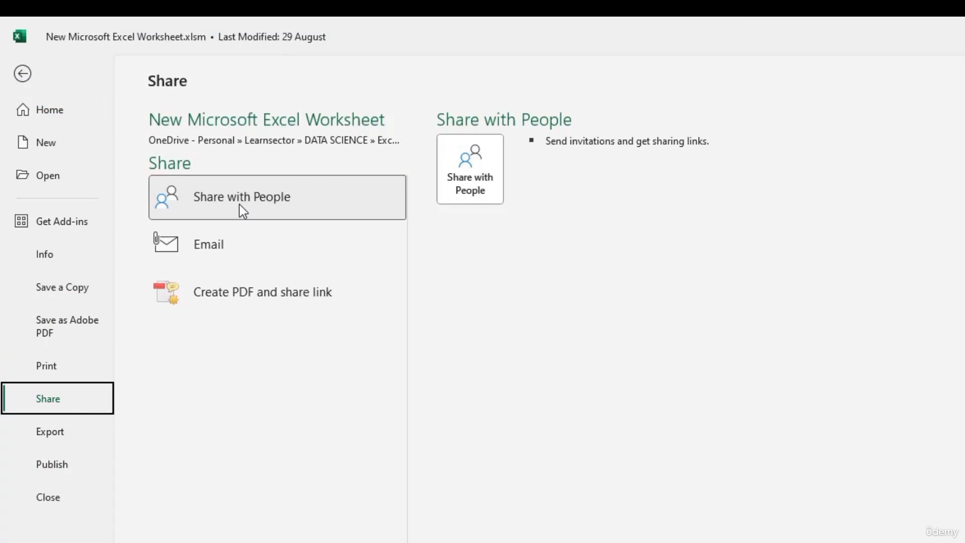
click(485, 183)
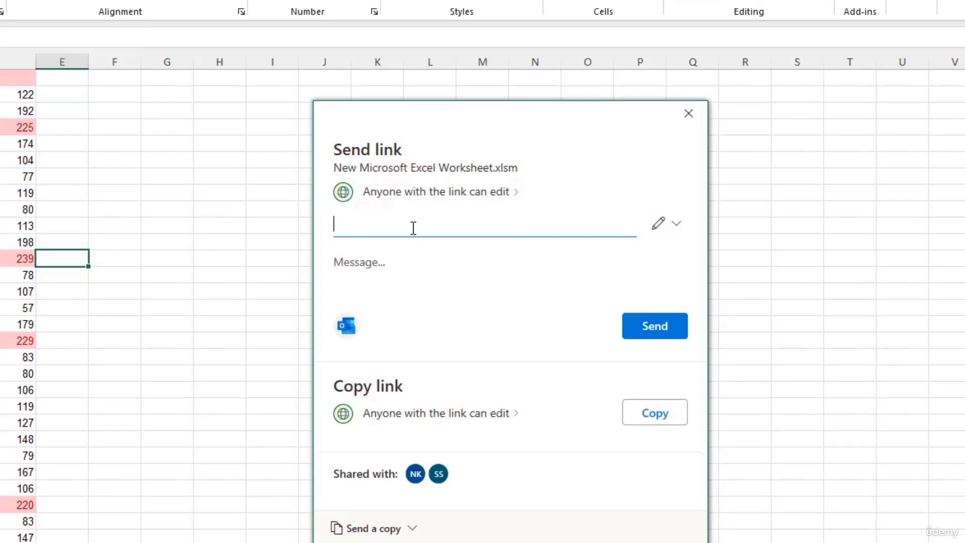
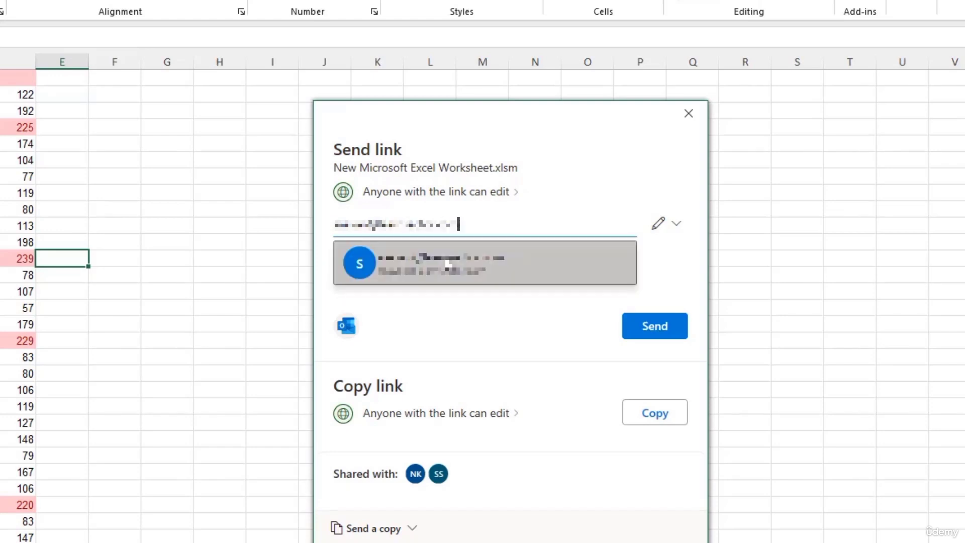
click(447, 264)
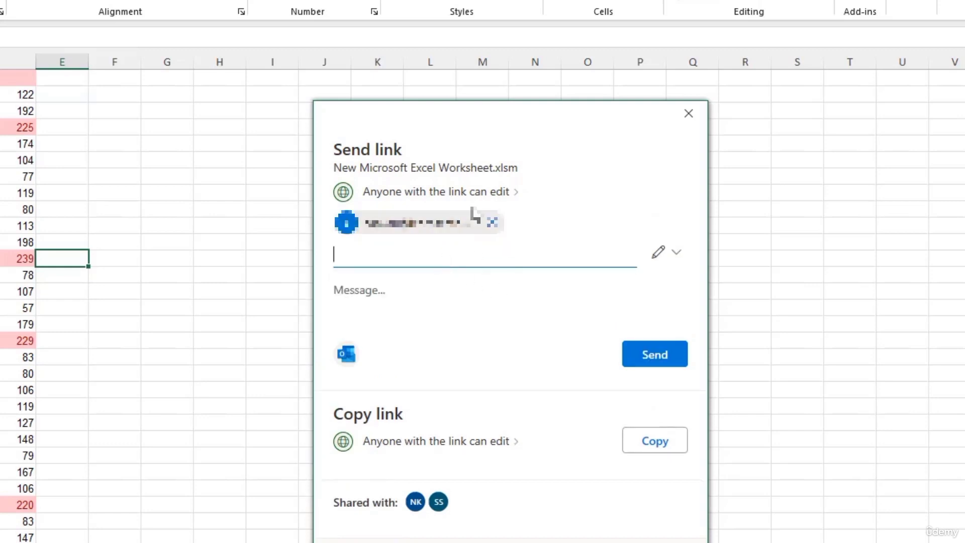
Step: In the link's sharing settings, allow anyone with the link, keeping edit permission
click(490, 198)
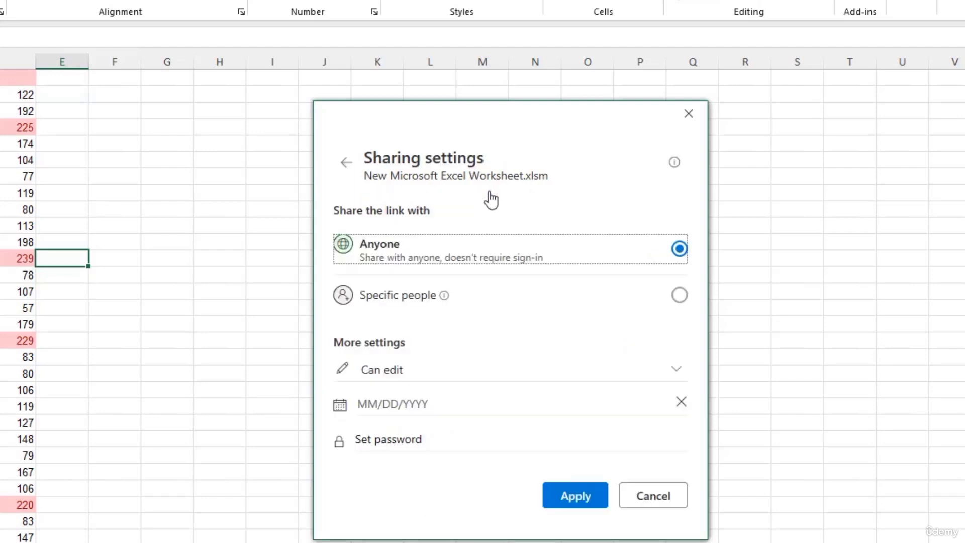
click(684, 300)
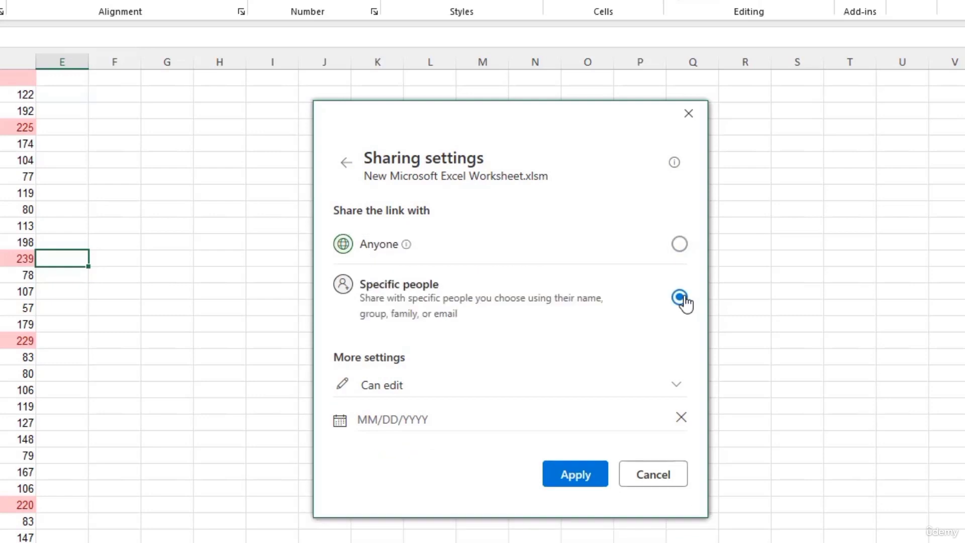
click(506, 250)
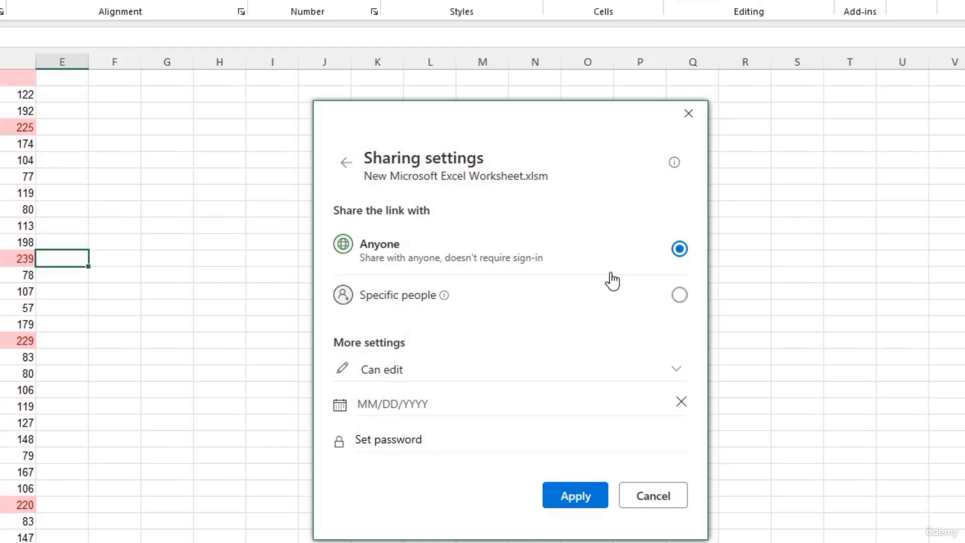
click(675, 374)
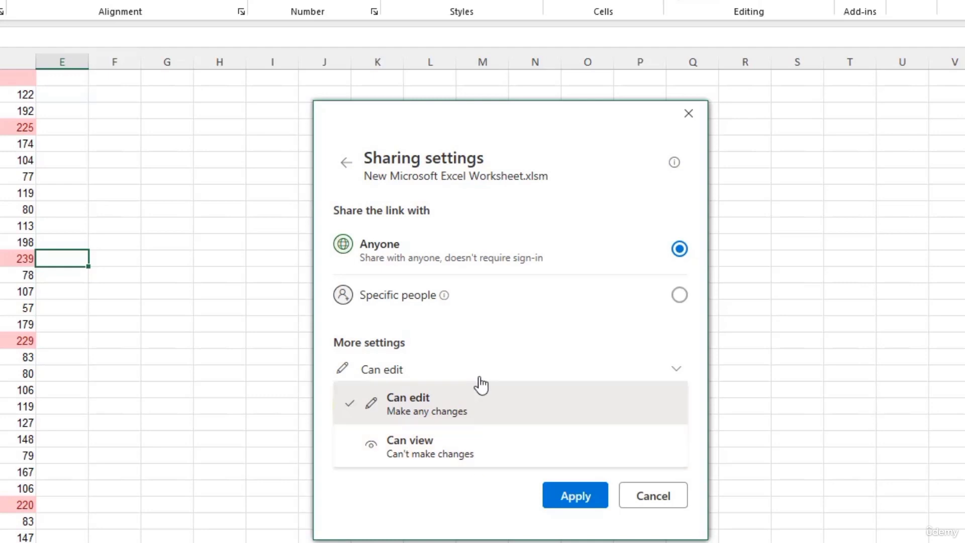
click(569, 337)
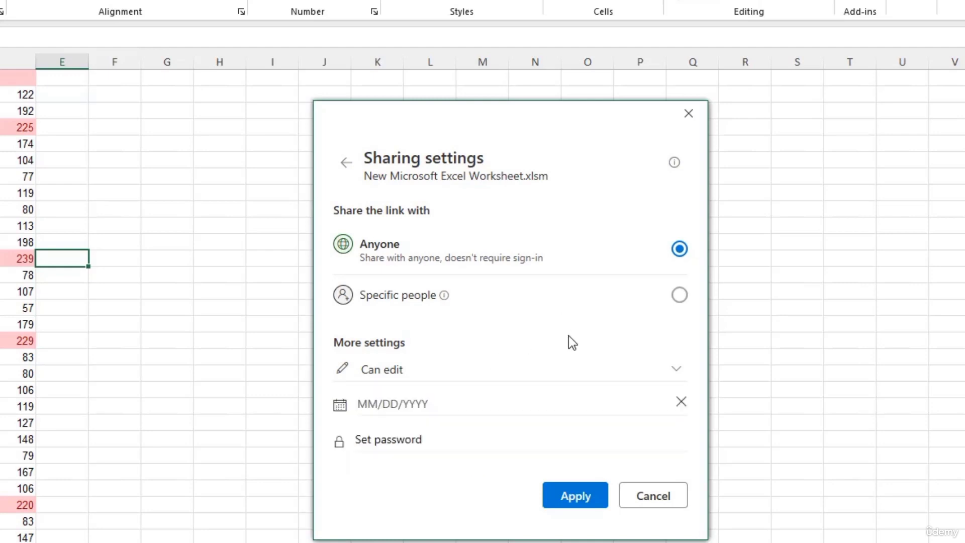
Step: Try an Oct 14, 2023 expiry and a password, then cancel the settings
click(571, 397)
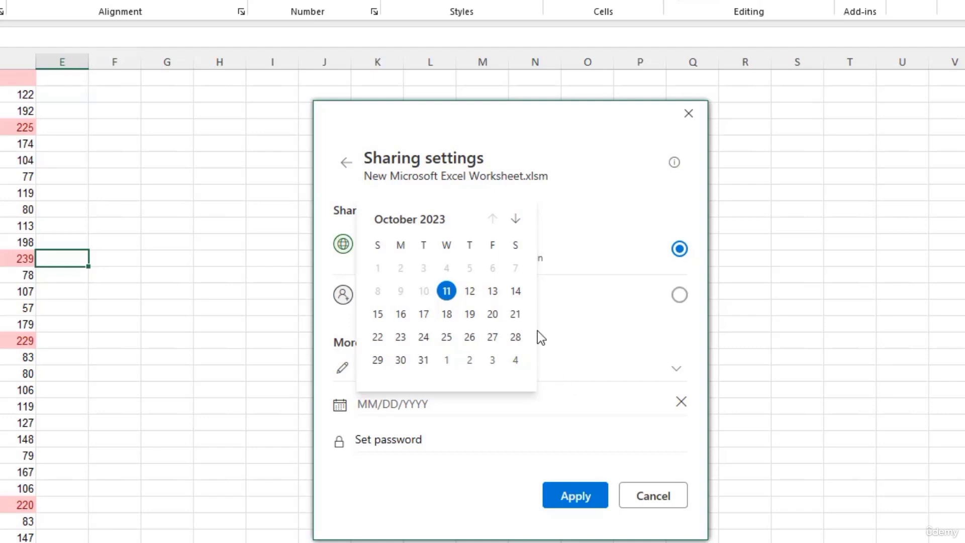
click(516, 291)
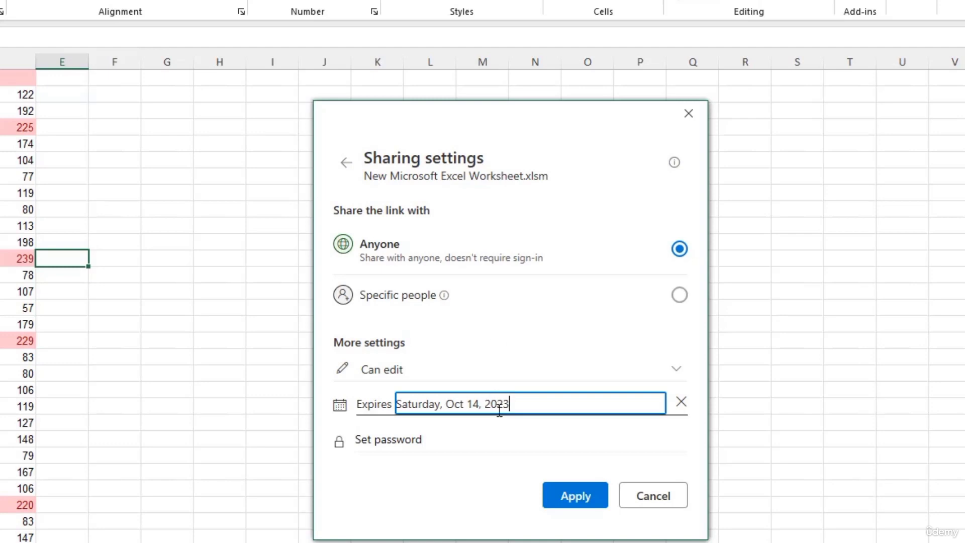
click(422, 440)
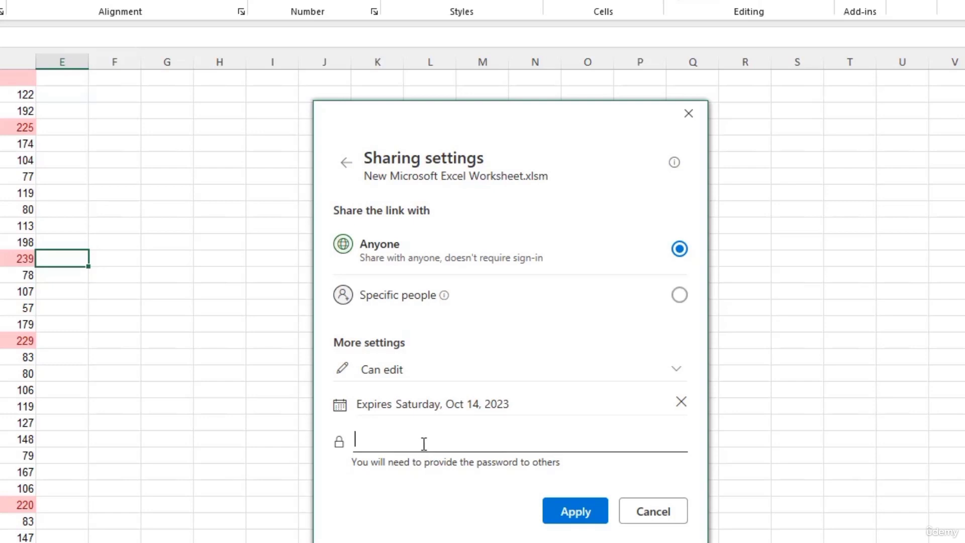
click(673, 521)
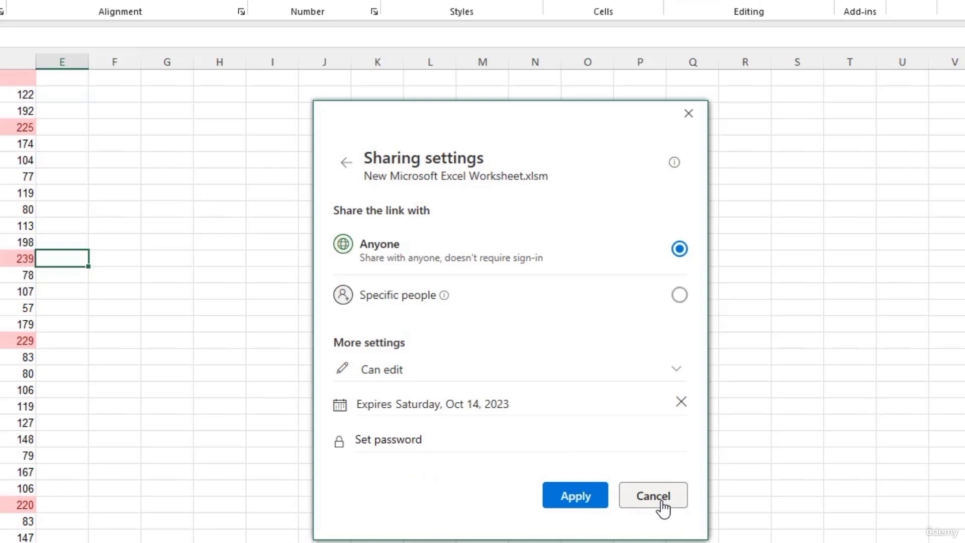
click(662, 505)
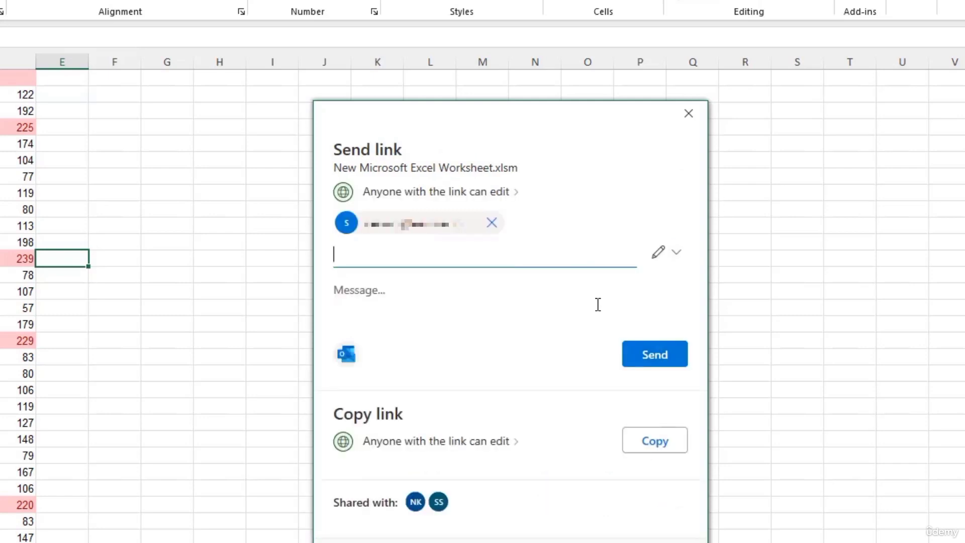
Step: Close the Send link dialog, review the Email and PDF-link sharing options, then go to Info
click(688, 113)
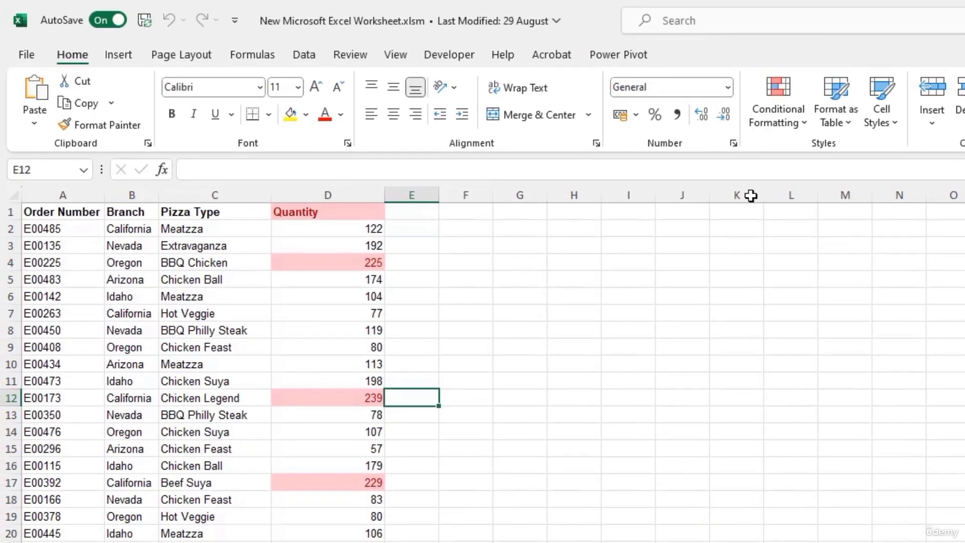
click(14, 55)
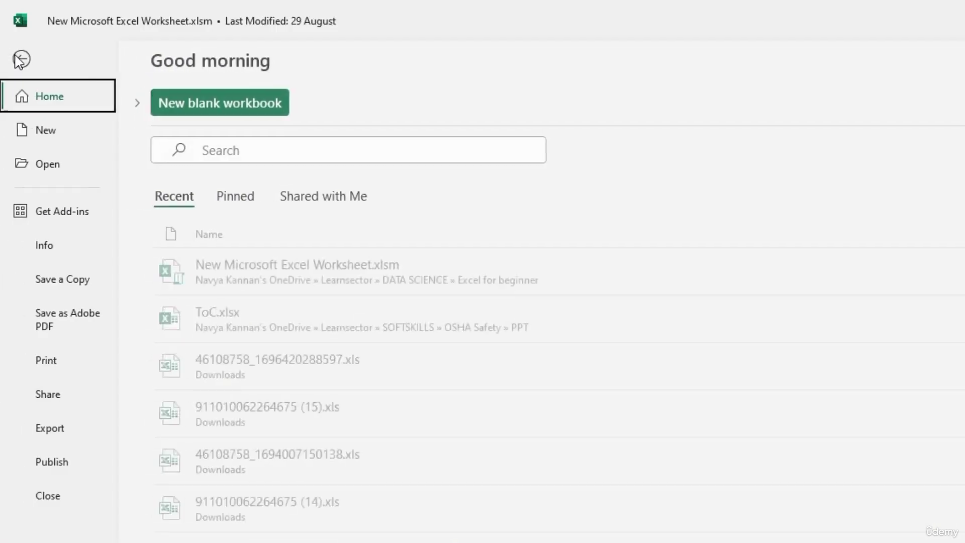
click(61, 401)
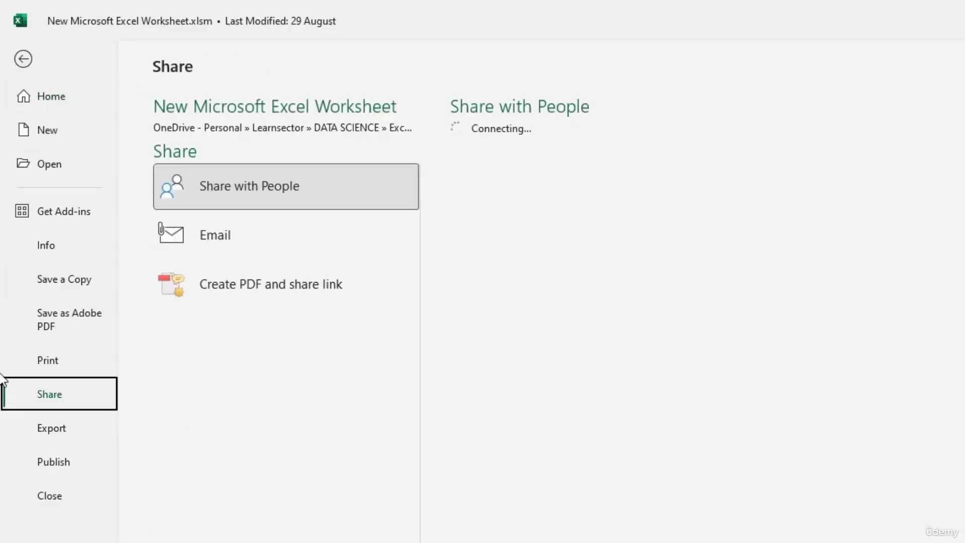
click(228, 249)
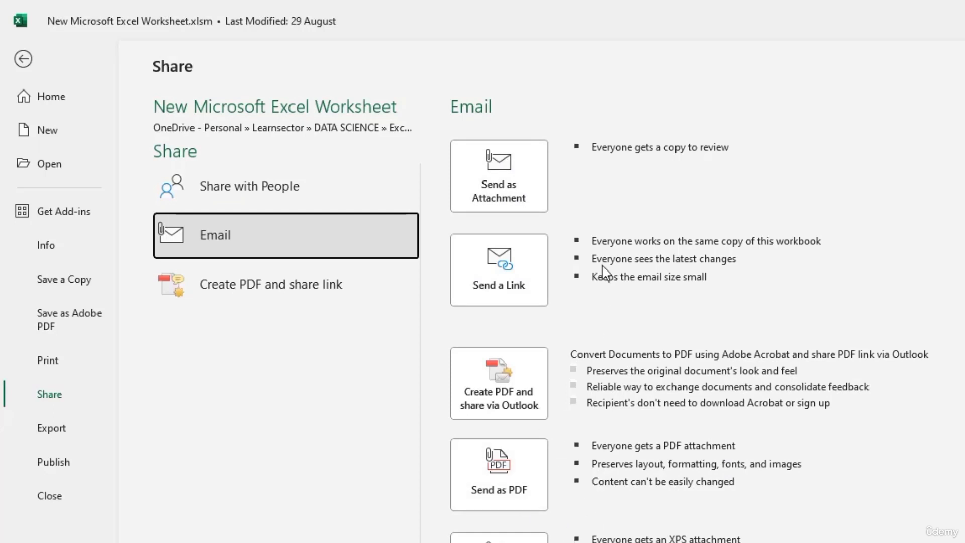
click(327, 299)
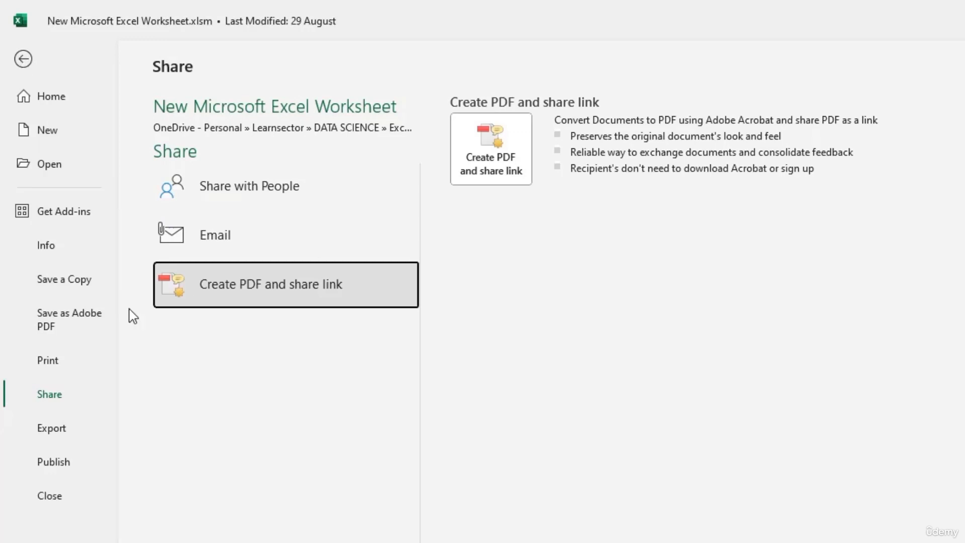
click(56, 254)
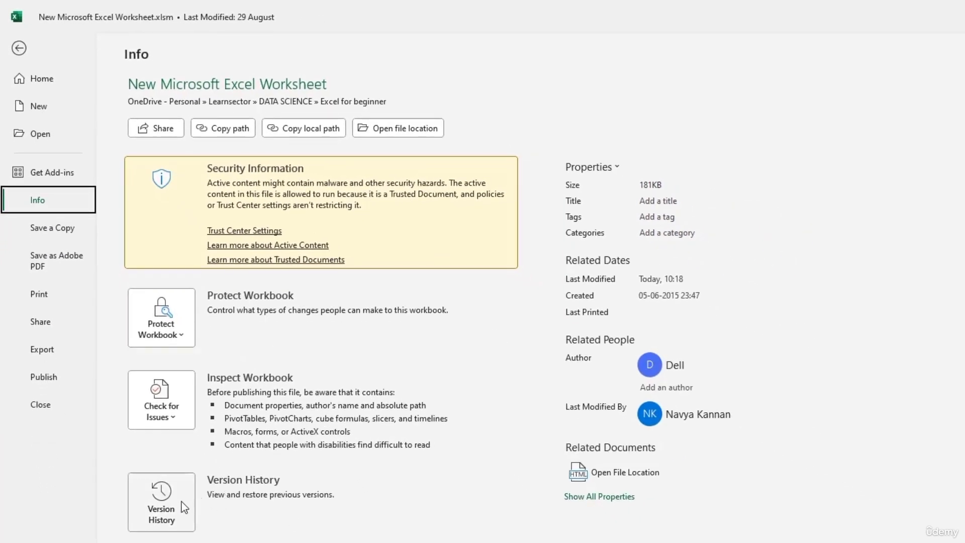
Step: Preview the 16 July 22:16 saved version of the workbook, then return to the Jan sheet
key(Escape)
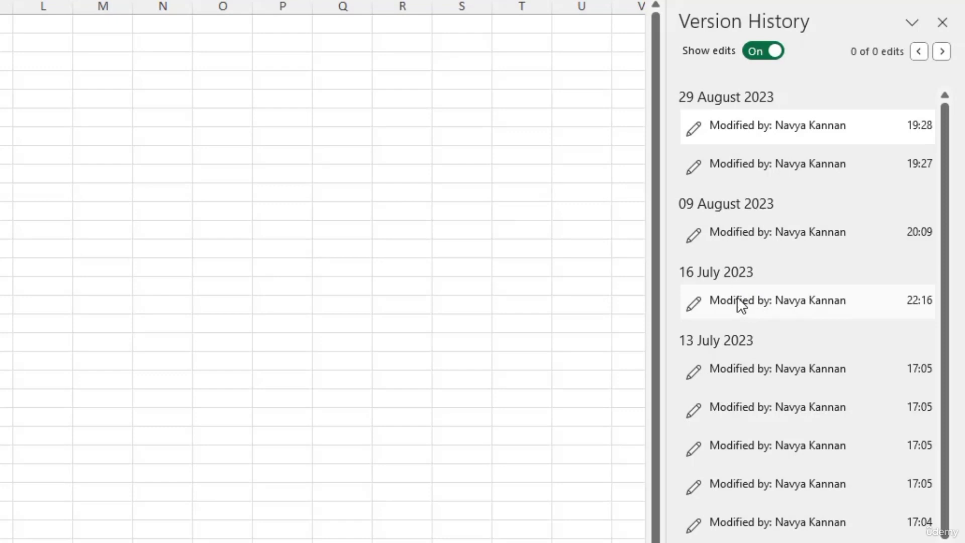
click(764, 300)
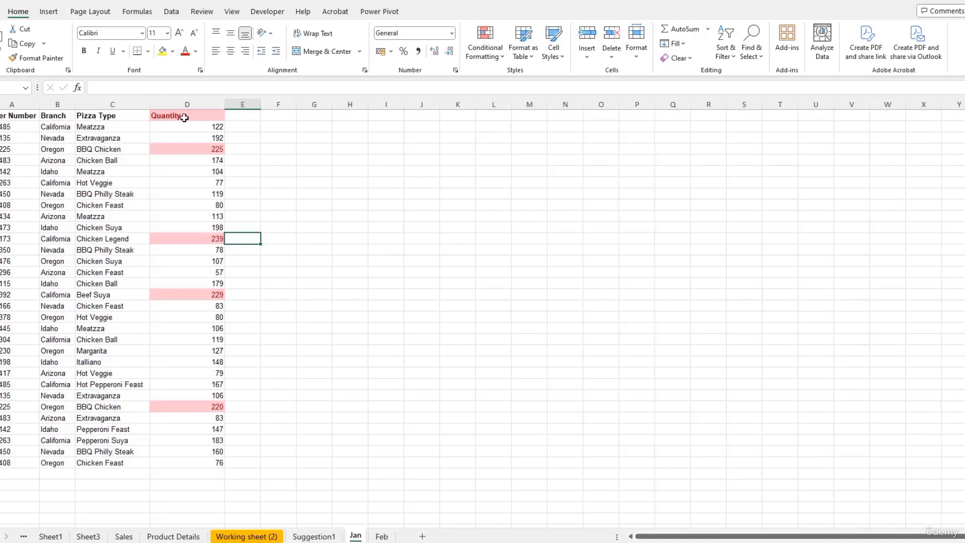
Step: Post the comment 'Kindly recheck this value' on Jan cell E12, removing the stray mention
click(49, 11)
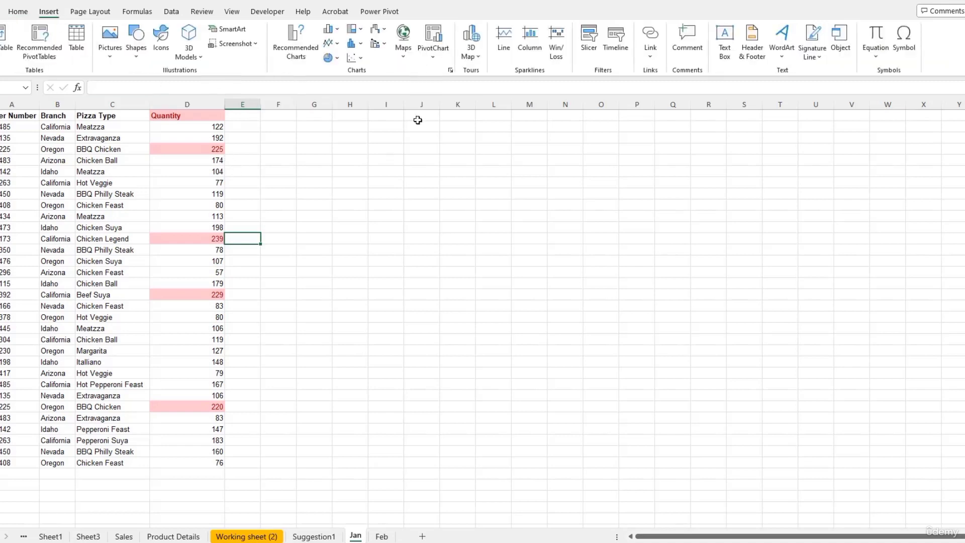
click(688, 38)
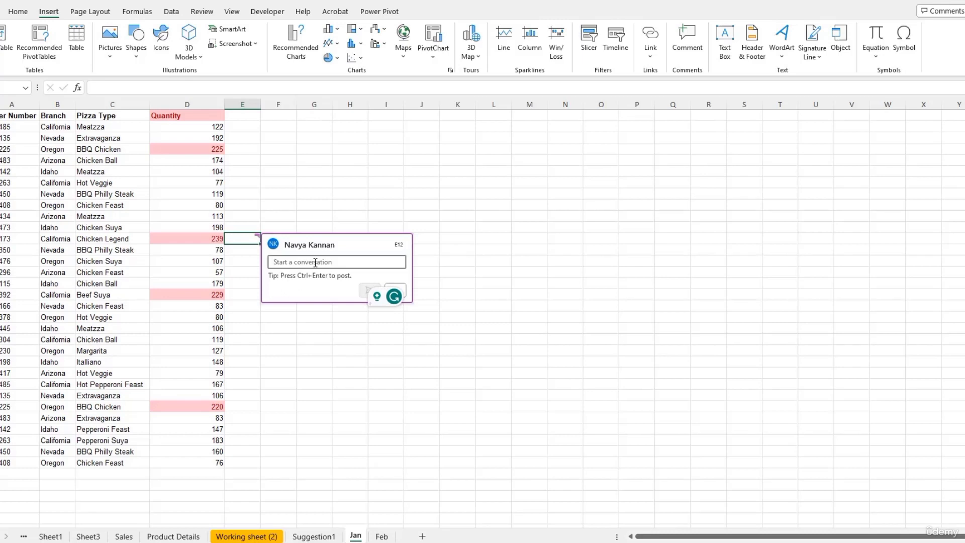
text(Ki)
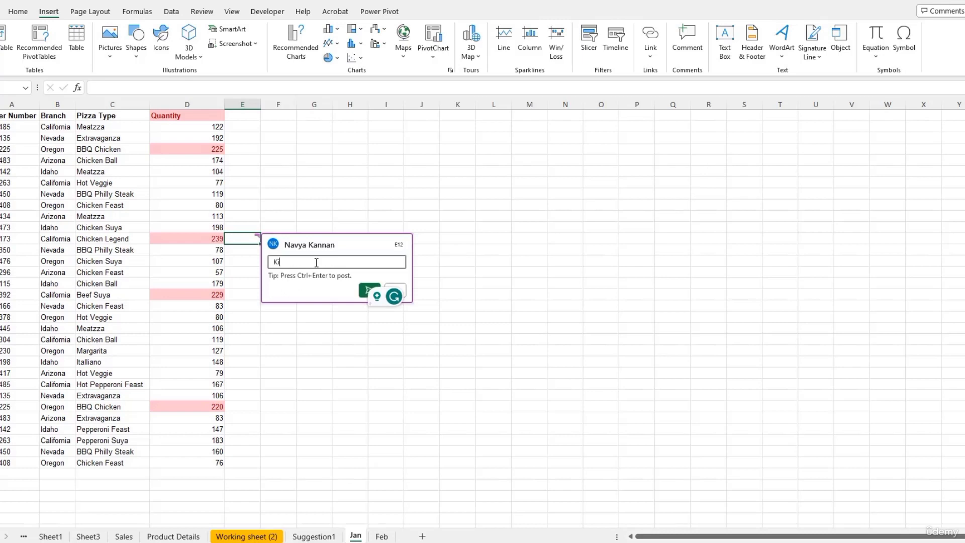
text(ndly rech)
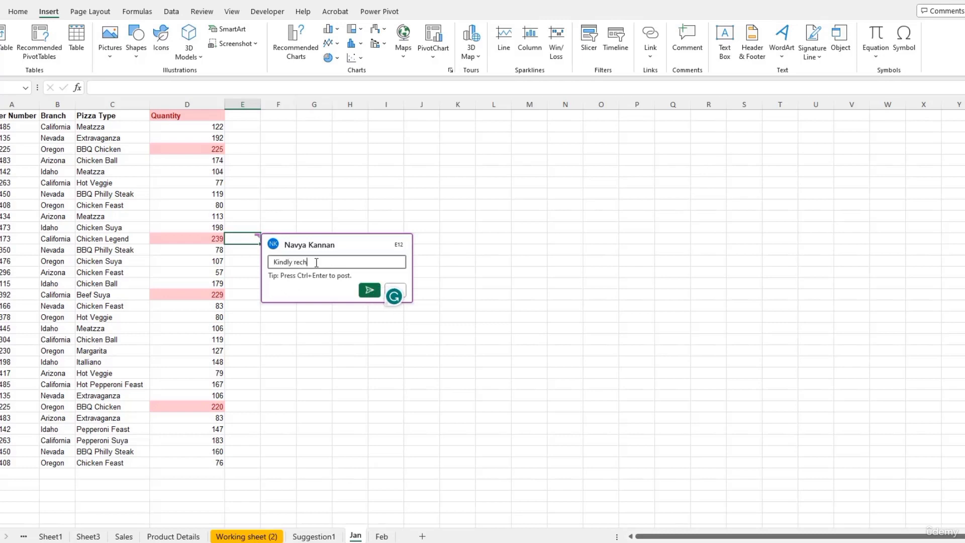
text(eck this value @Saaa)
key(BackSpace)
key(BackSpace)
key(BackSpace)
key(BackSpace)
key(BackSpace)
key(BackSpace)
click(368, 291)
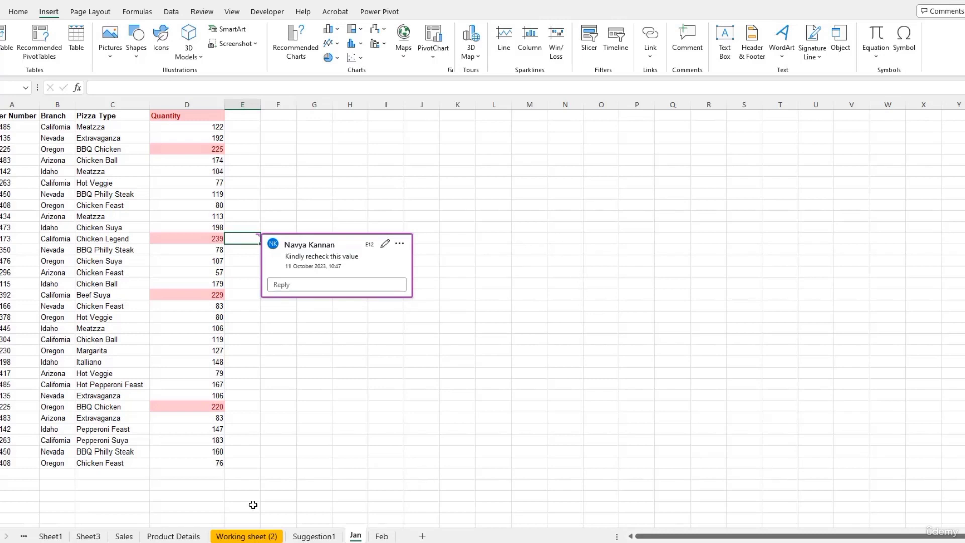
Step: On the Sales sheet, post the comment 'Comment!' on cell K34's Good remark
click(123, 536)
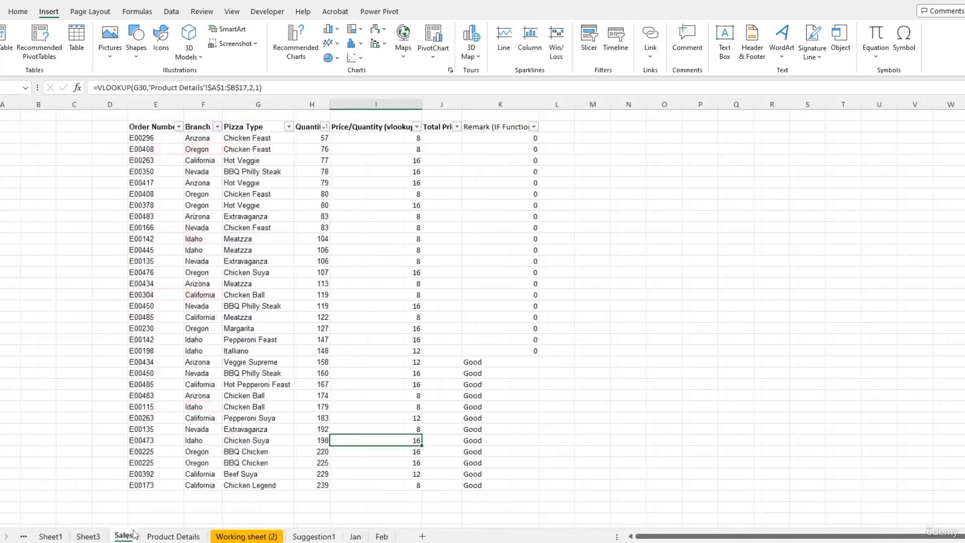
click(521, 487)
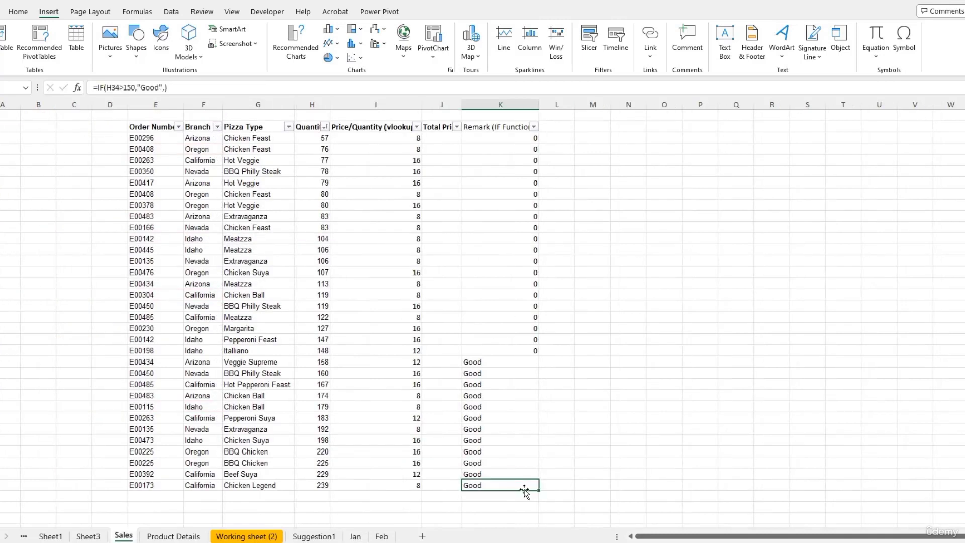
right_click(523, 489)
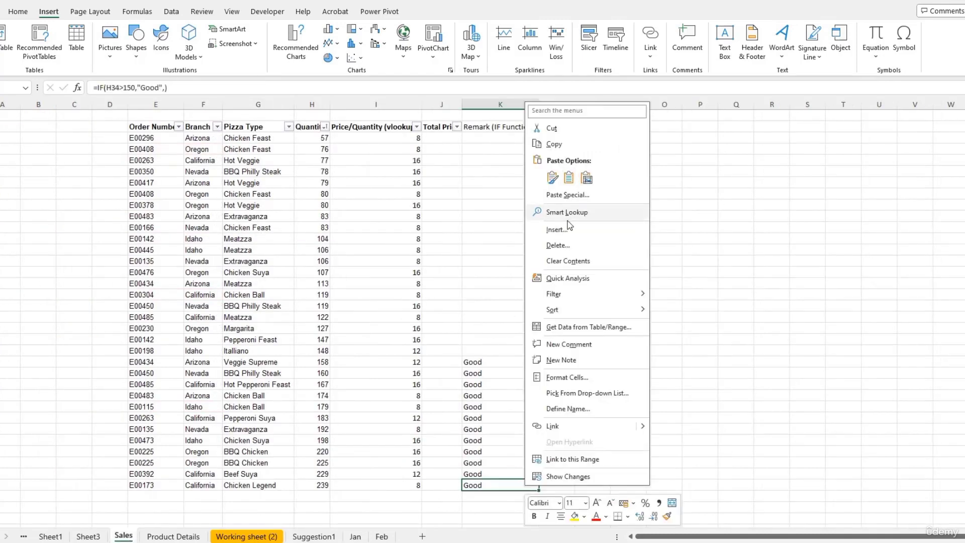
click(583, 344)
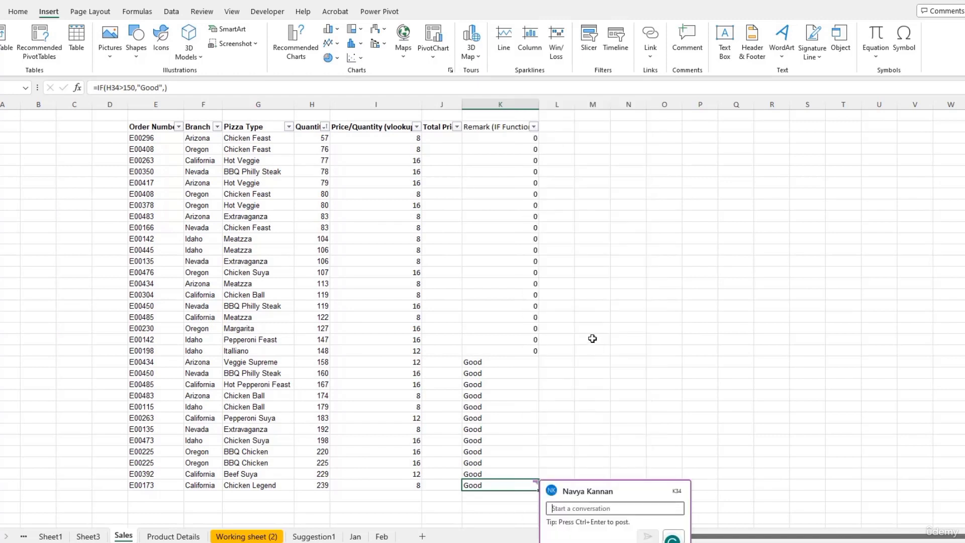
text(Comment!)
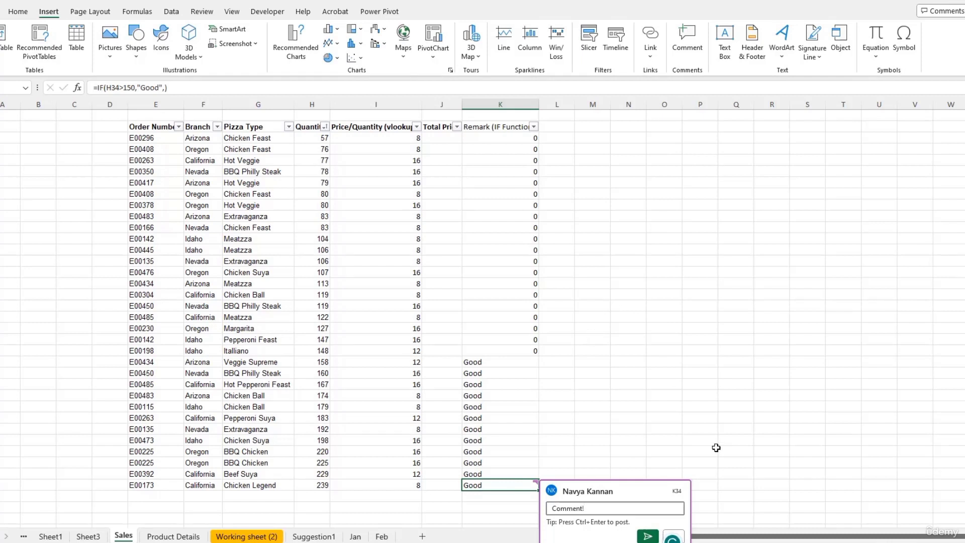
key(ctrl+Return)
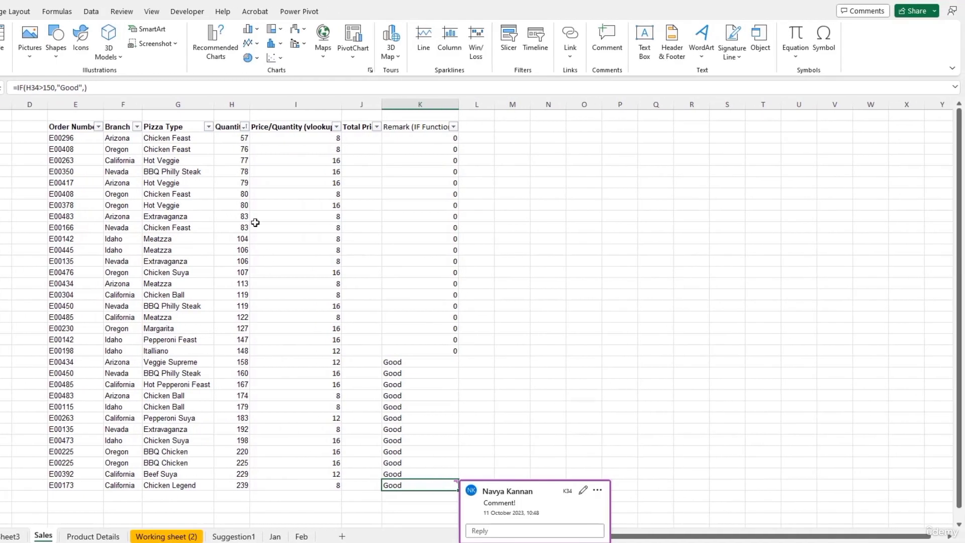
Step: Open the Comments pane and move between the Jan E12 and Sales K34 comments
click(881, 14)
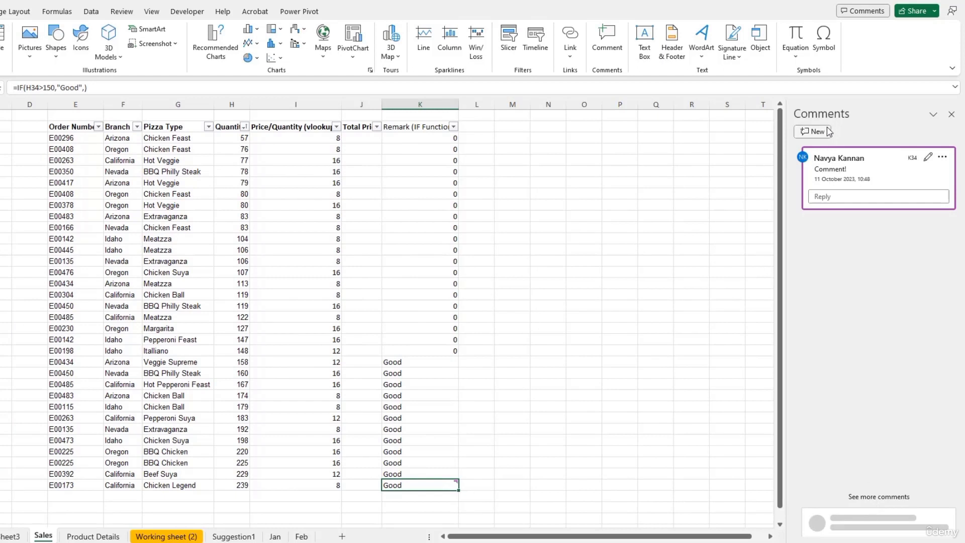
click(874, 497)
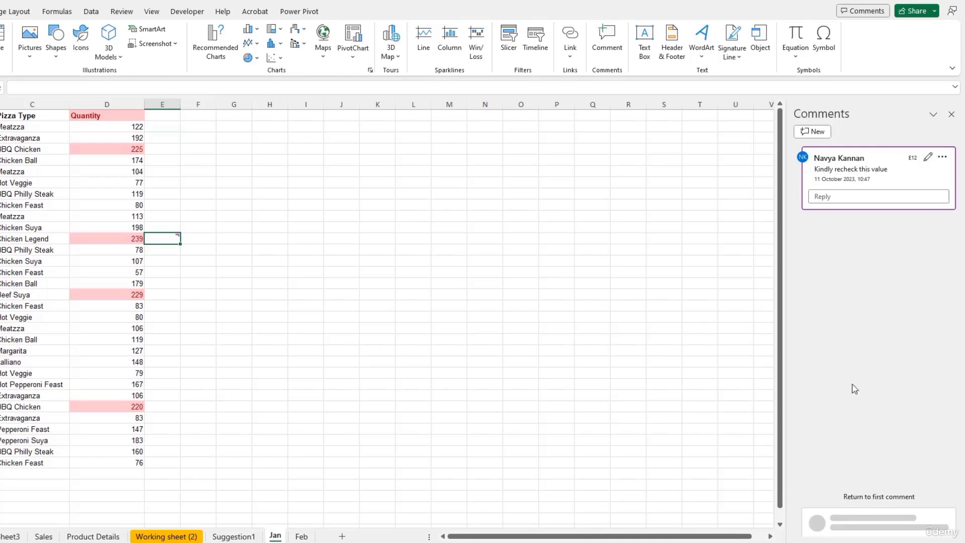
click(868, 499)
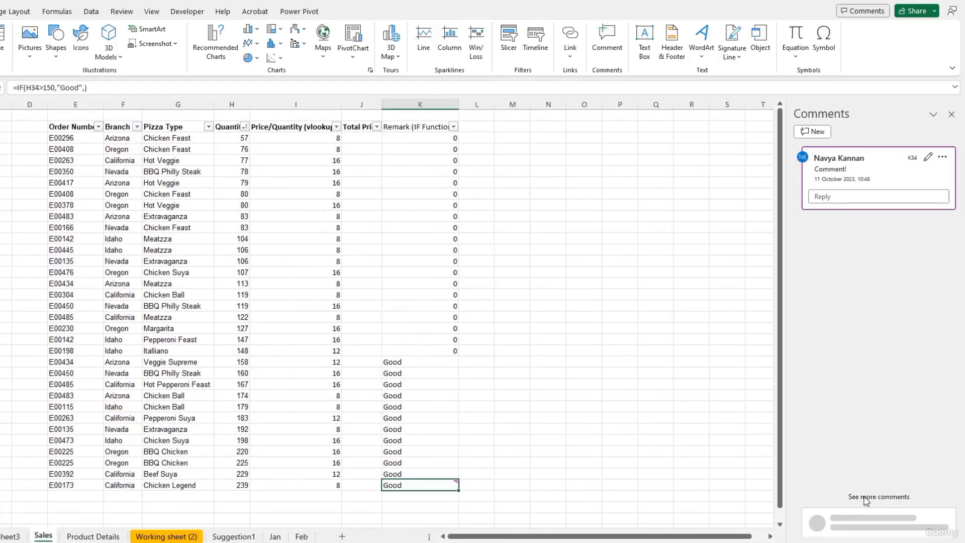